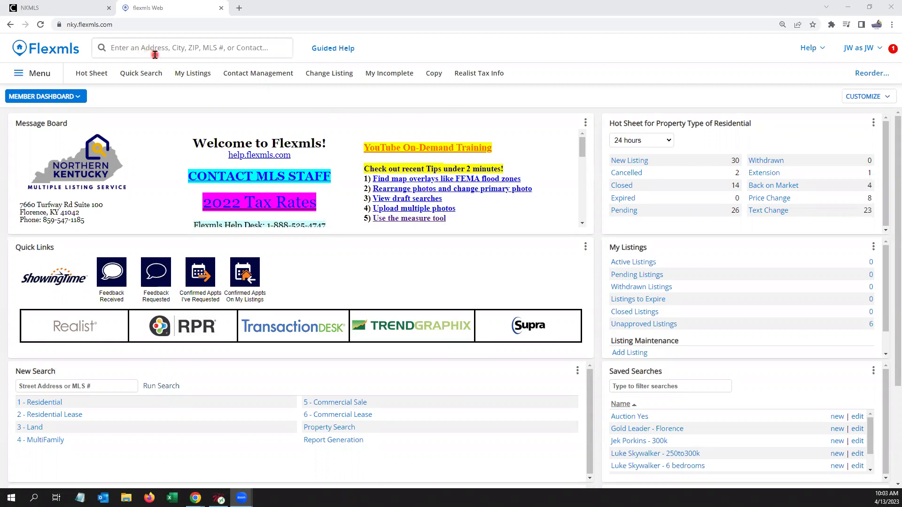
# Step: Open the listing detail for MLS 610749 (Sold), then clear the search box
pyautogui.click(121, 48)
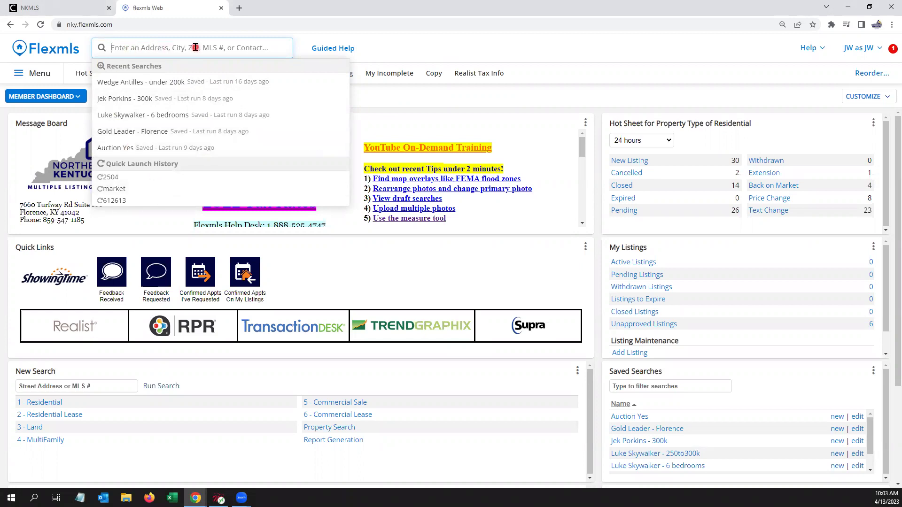
pyautogui.write('61')
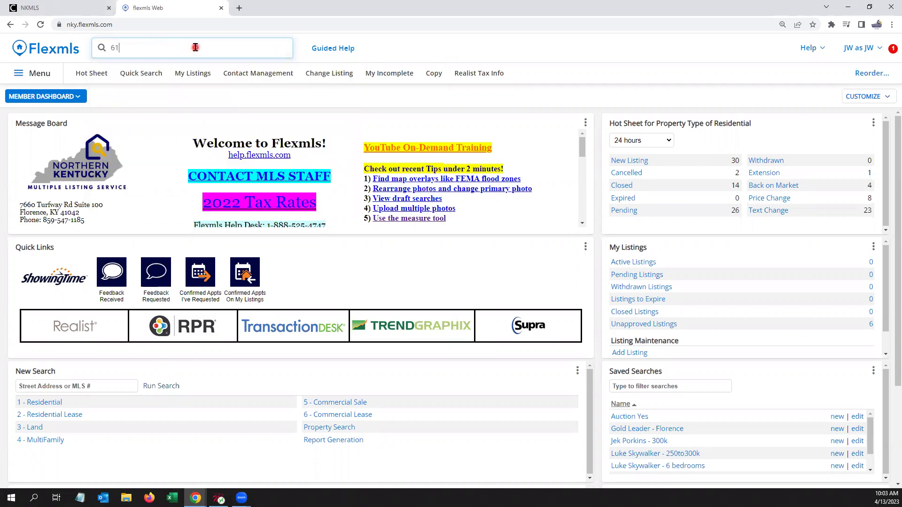
pyautogui.write('0749')
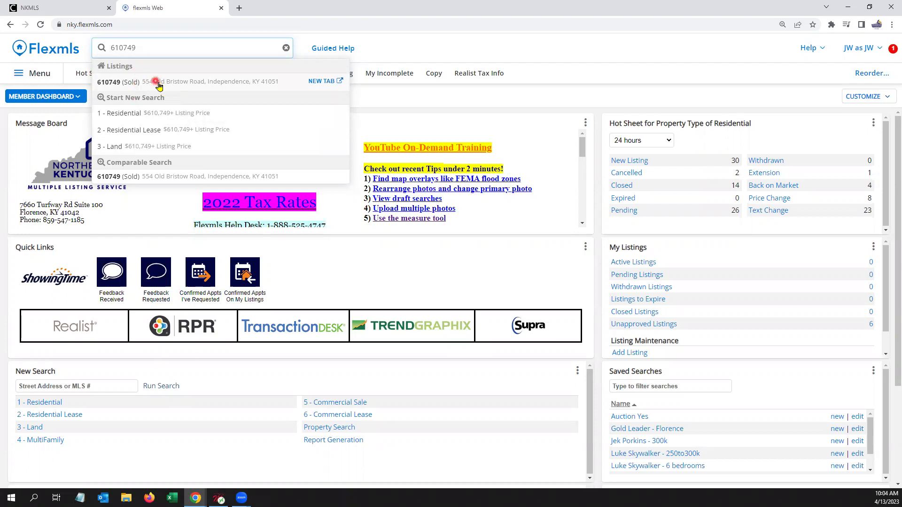
pyautogui.click(156, 85)
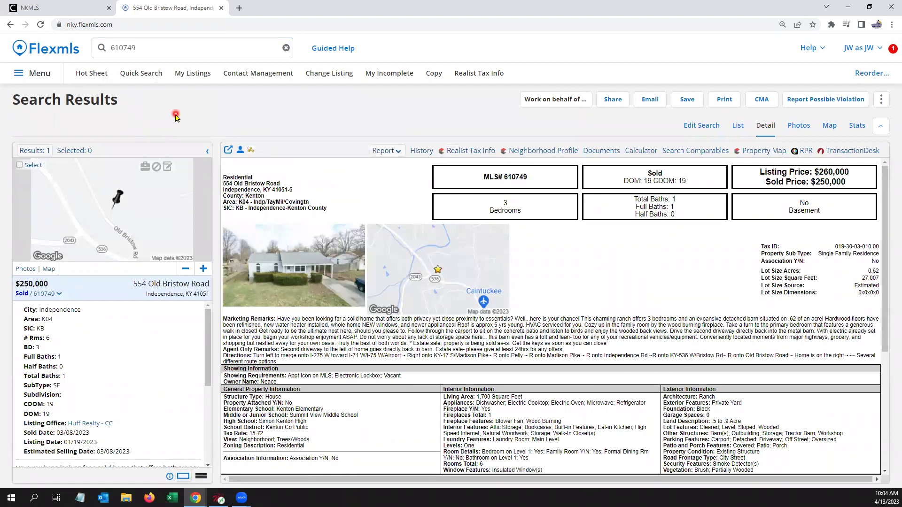
pyautogui.click(148, 51)
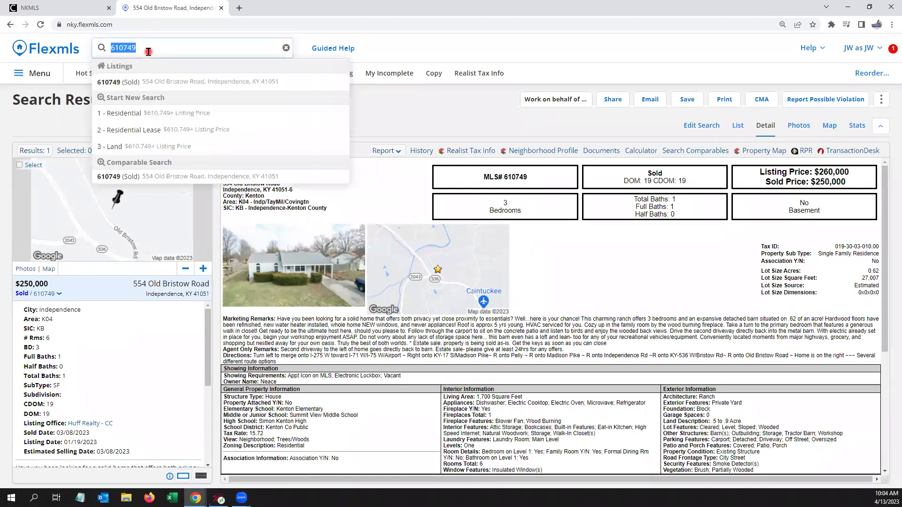
pyautogui.press('BackSpace')
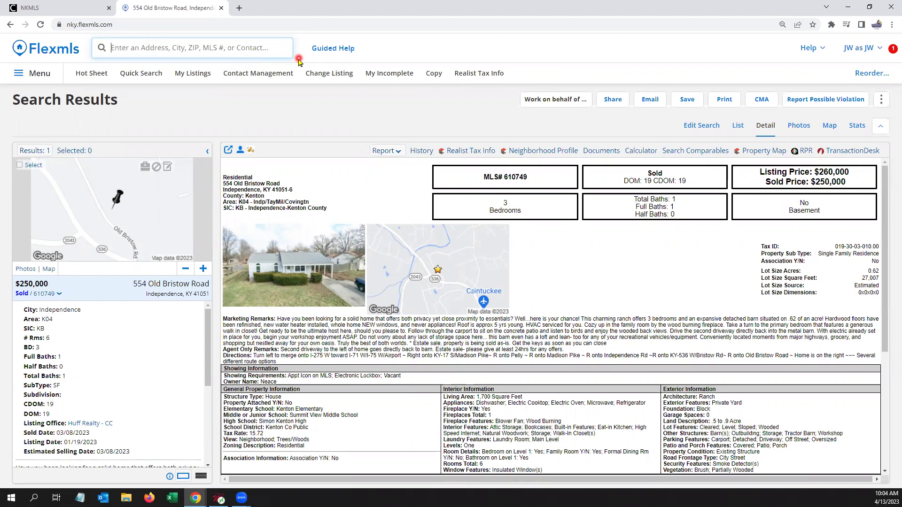
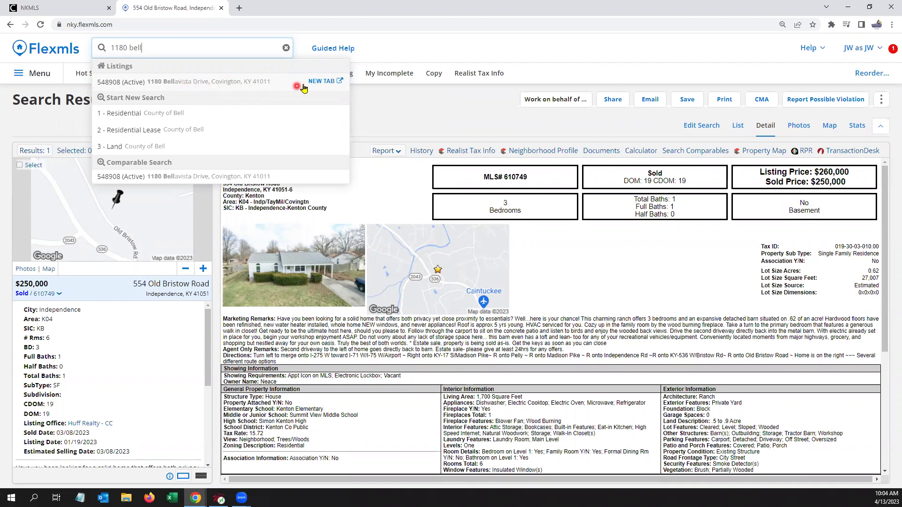
# Step: Open the Bellavista Drive listing (MLS 548908) in a new tab and dismiss the Tuesday Tip
pyautogui.click(331, 83)
pyautogui.click(324, 84)
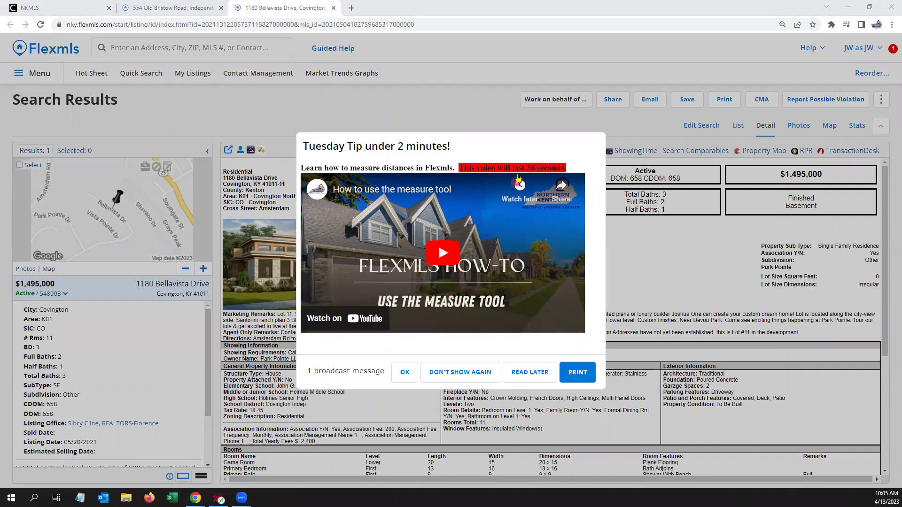
pyautogui.click(405, 372)
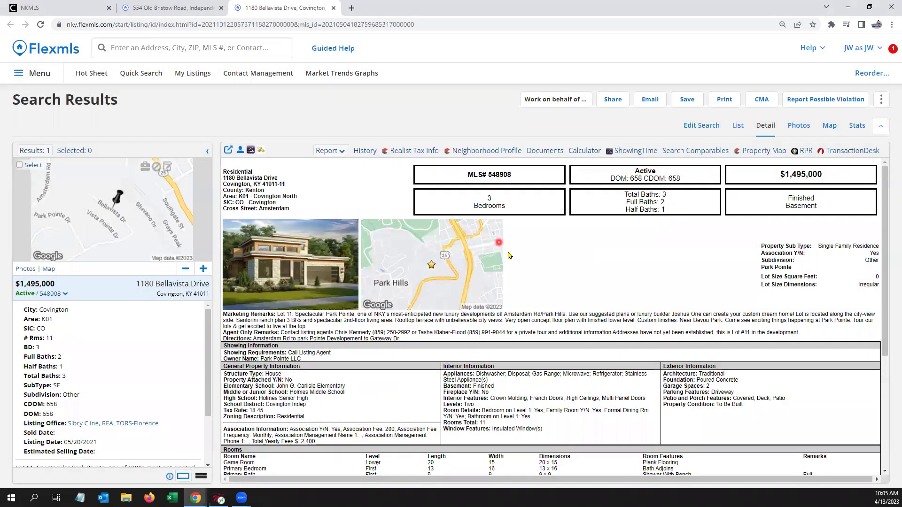
# Step: Close the Bellavista listing tab, clear the search text, and return to the member dashboard
pyautogui.click(300, 119)
pyautogui.click(158, 46)
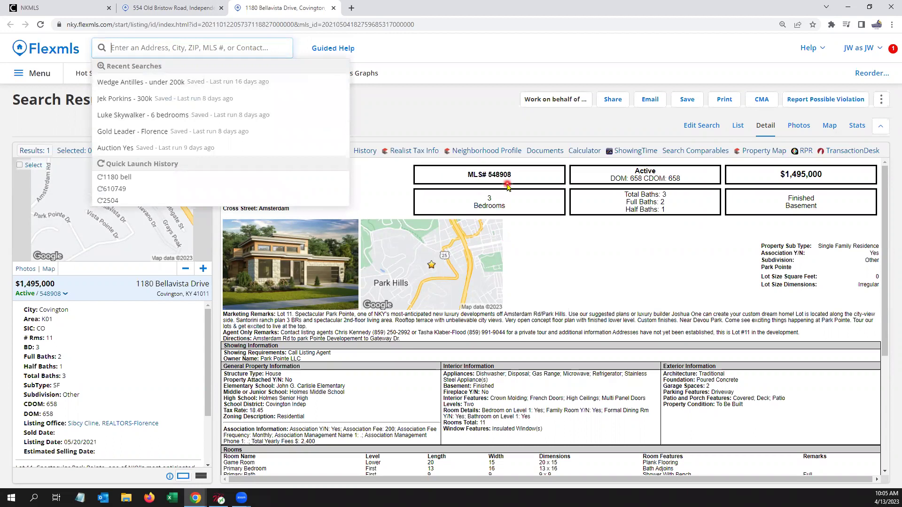
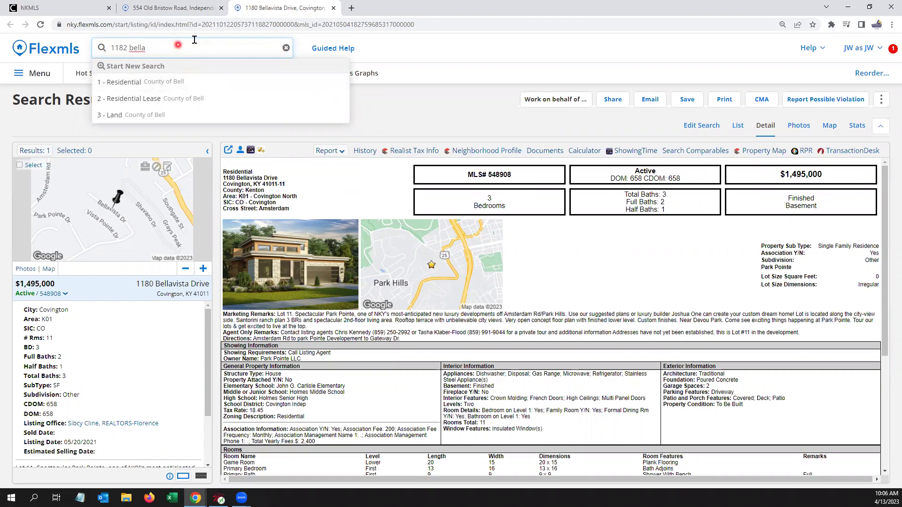
pyautogui.click(334, 8)
pyautogui.click(190, 48)
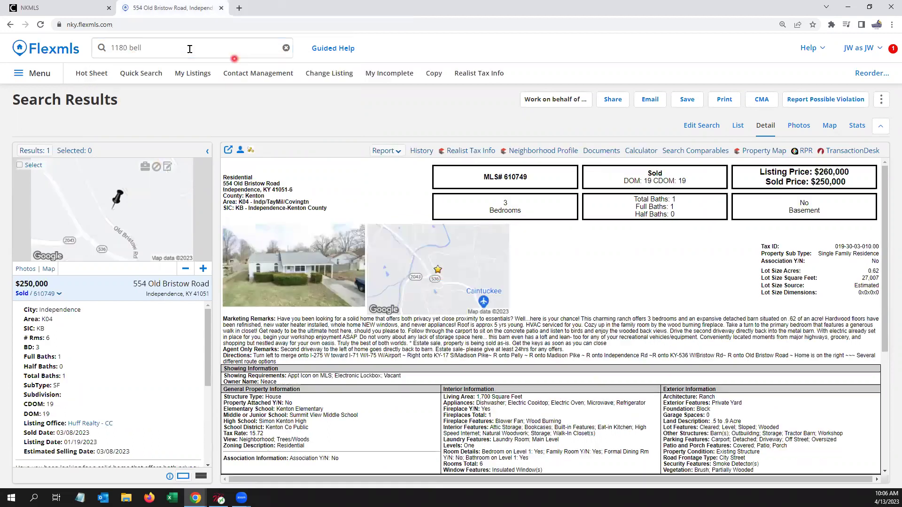
pyautogui.press('BackSpace')
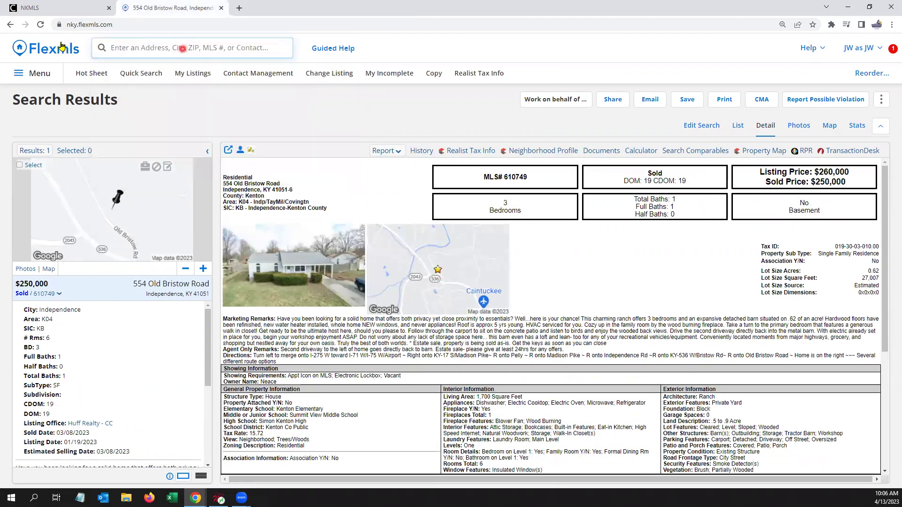
pyautogui.click(59, 55)
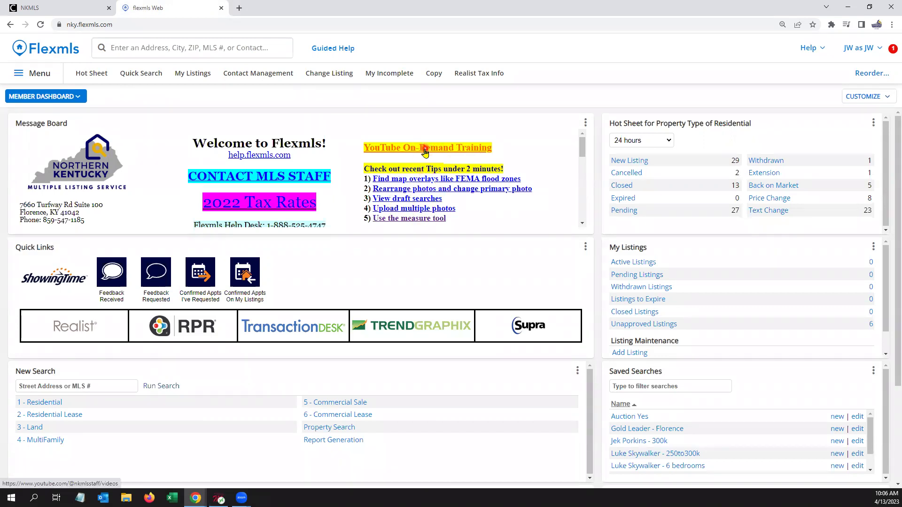
pyautogui.click(425, 150)
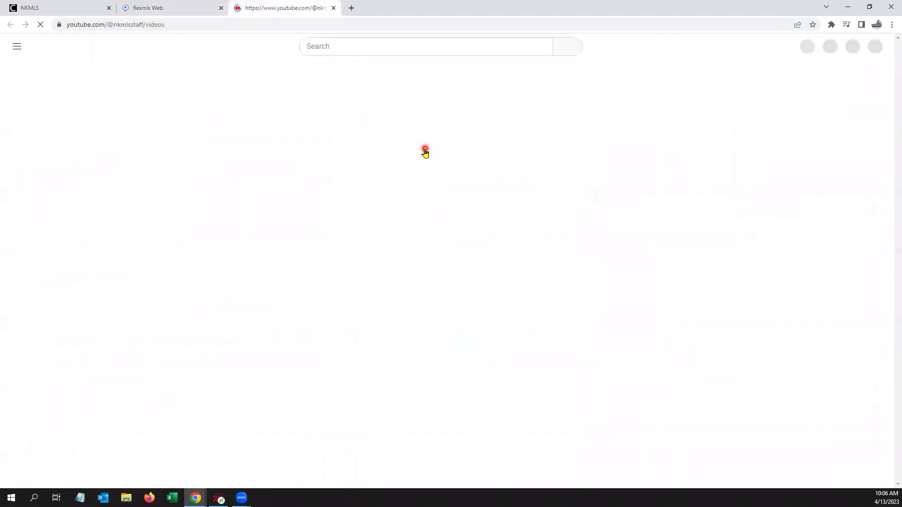
pyautogui.scroll(-2, 286, 332)
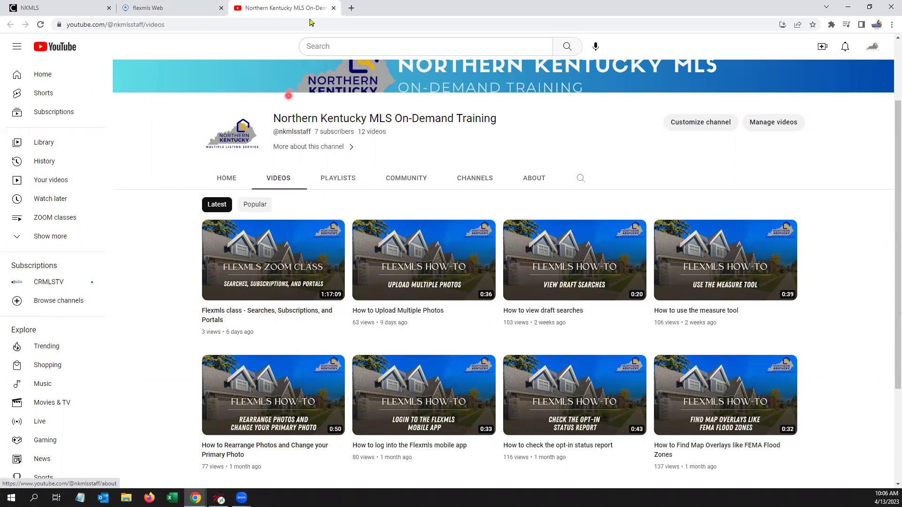
pyautogui.click(333, 8)
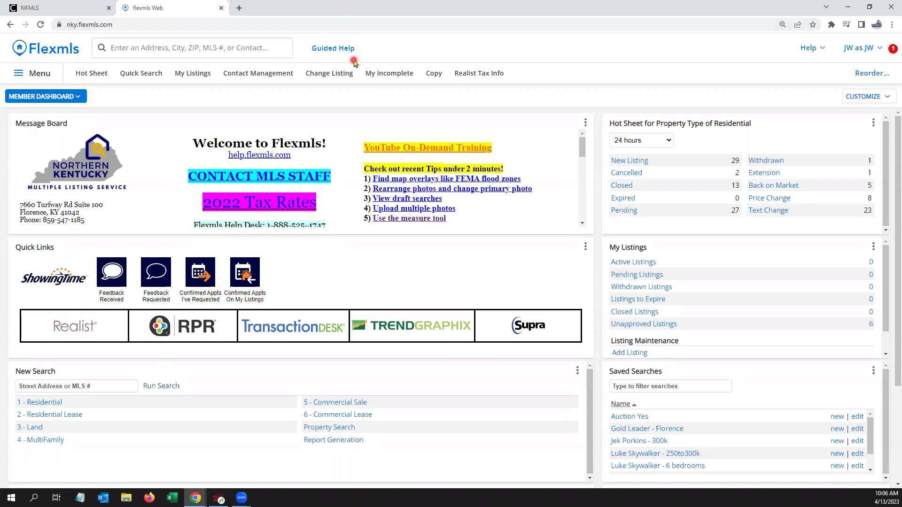
# Step: Enter the radius query '1 mile from 610749' and go to the Quick Search page
pyautogui.click(139, 43)
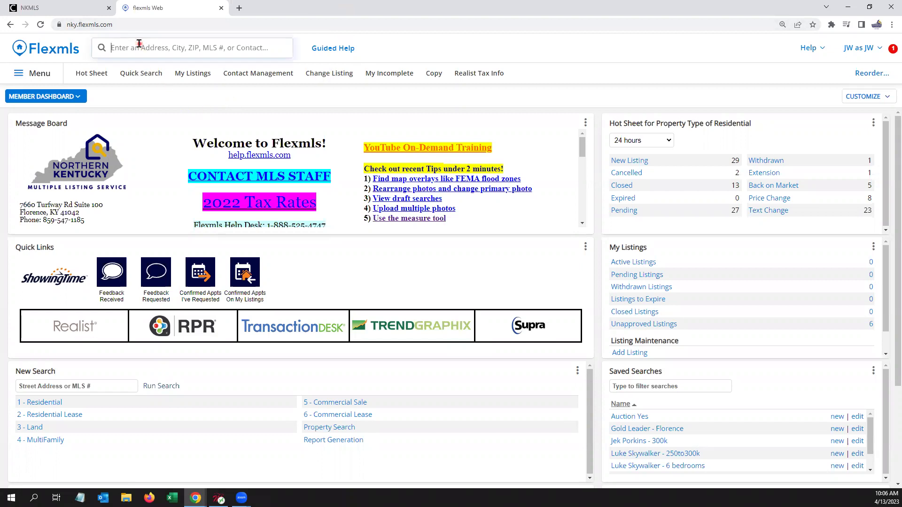
pyautogui.write('1mile')
pyautogui.press('BackSpace')
pyautogui.press('BackSpace')
pyautogui.press('BackSpace')
pyautogui.press('BackSpace')
pyautogui.press('BackSpace')
pyautogui.write('mile from ')
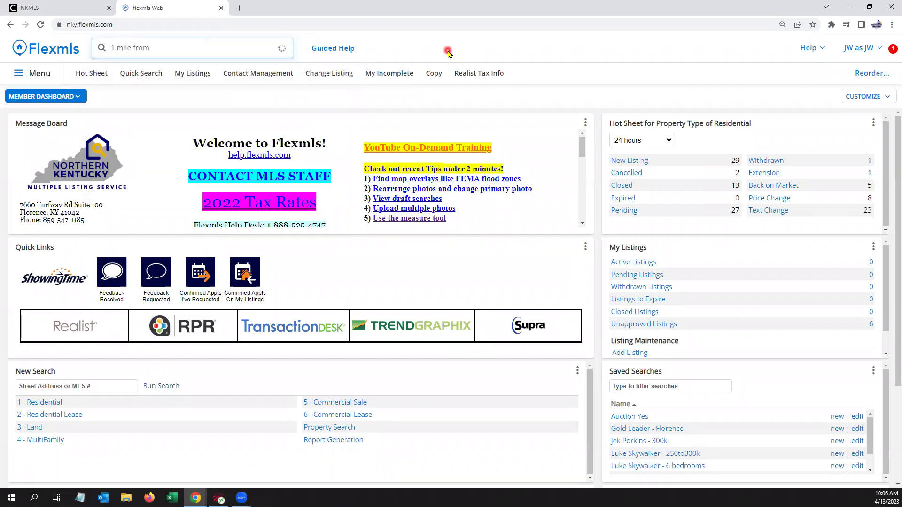
pyautogui.write('61')
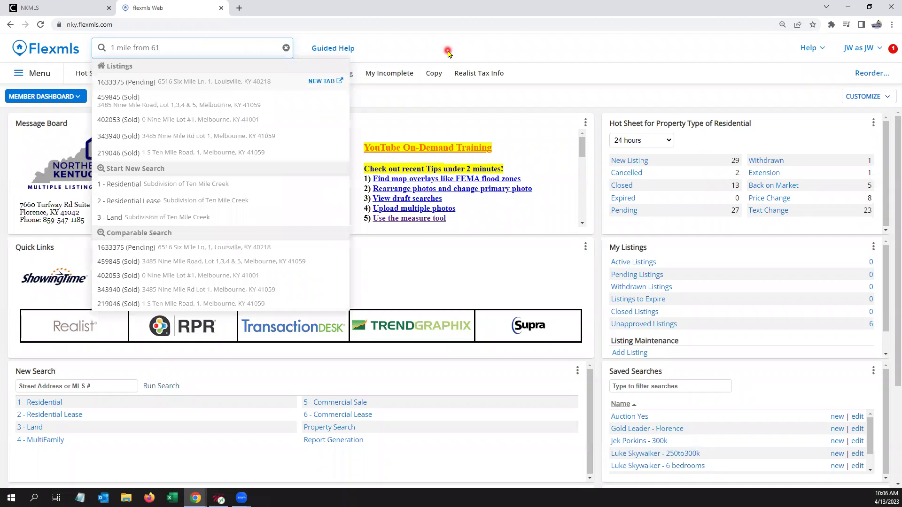
pyautogui.write('0749')
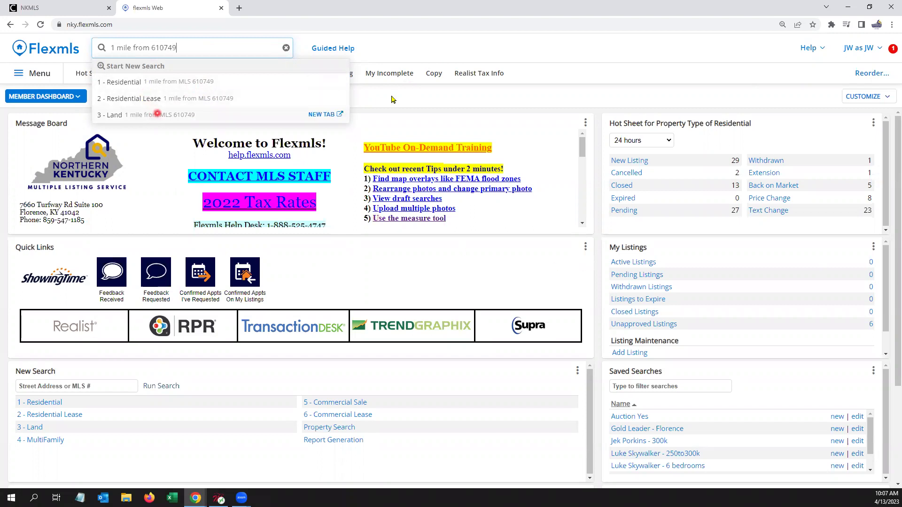
pyautogui.click(393, 98)
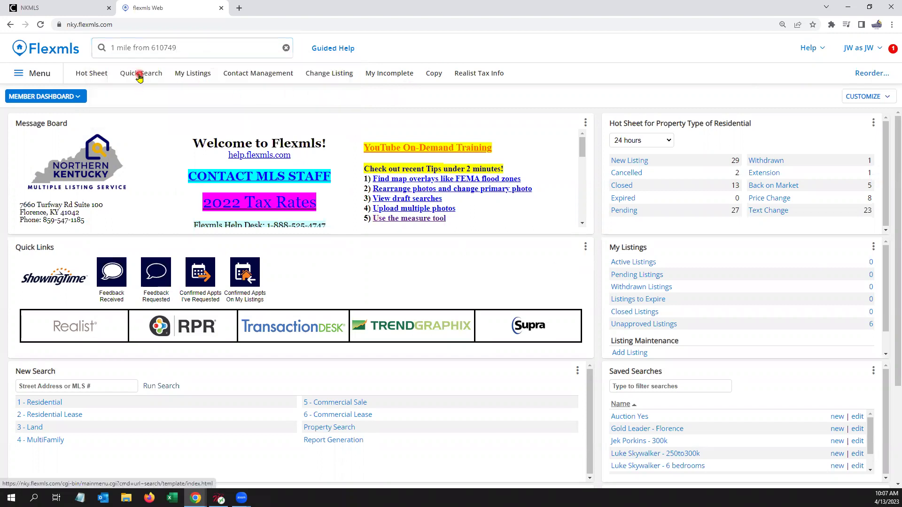
pyautogui.click(139, 75)
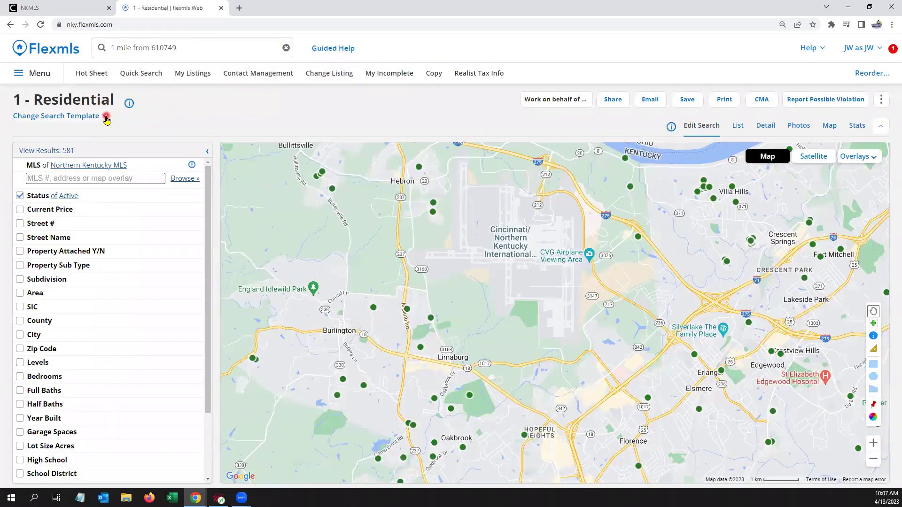
# Step: Browse the search templates and re-edit the '1 mile from 610749' query, removing the added 'multi'
pyautogui.click(105, 116)
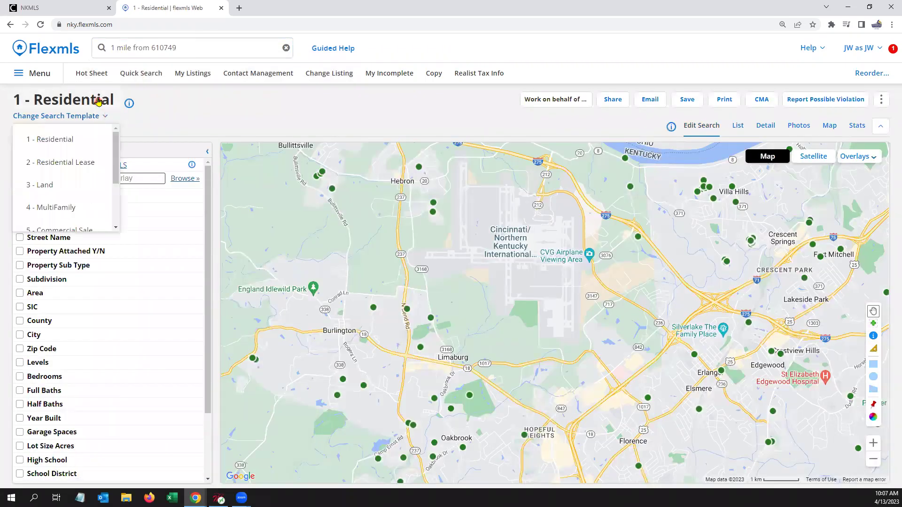
pyautogui.click(65, 185)
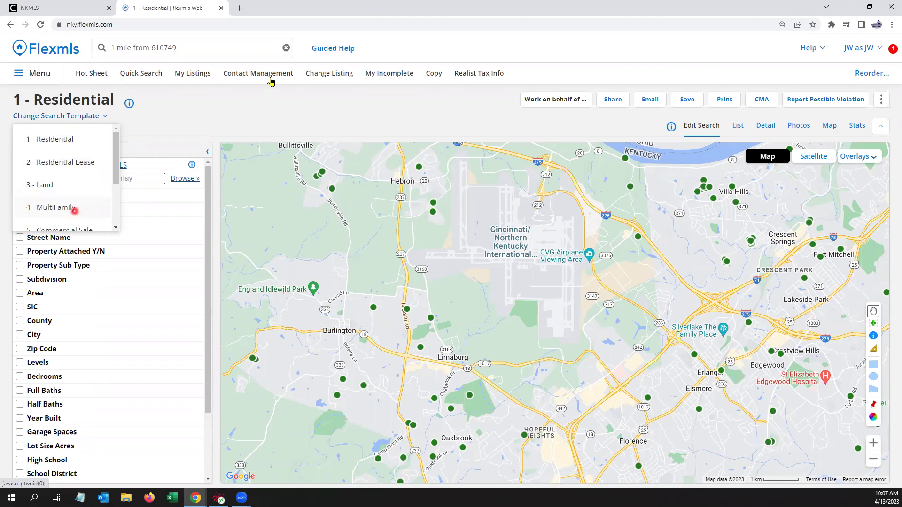
pyautogui.click(201, 45)
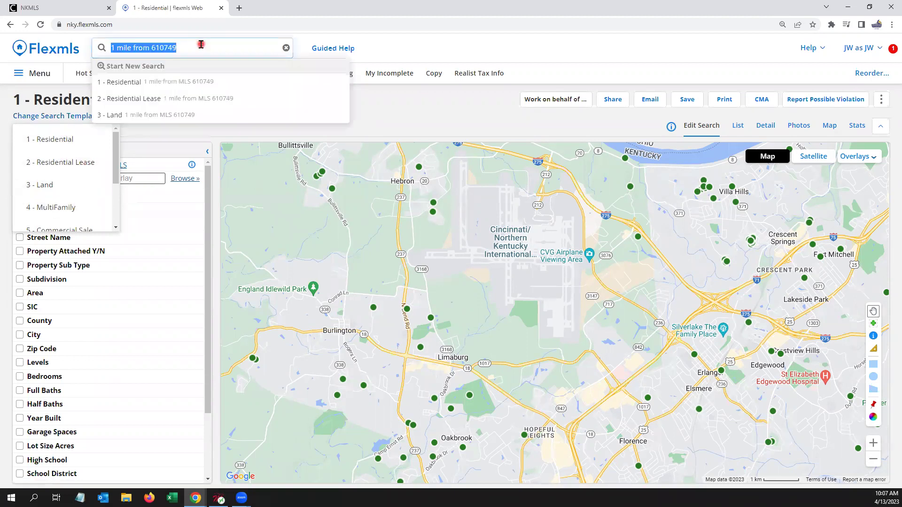
pyautogui.click(156, 41)
pyautogui.click(107, 47)
pyautogui.click(107, 47)
pyautogui.write('mu')
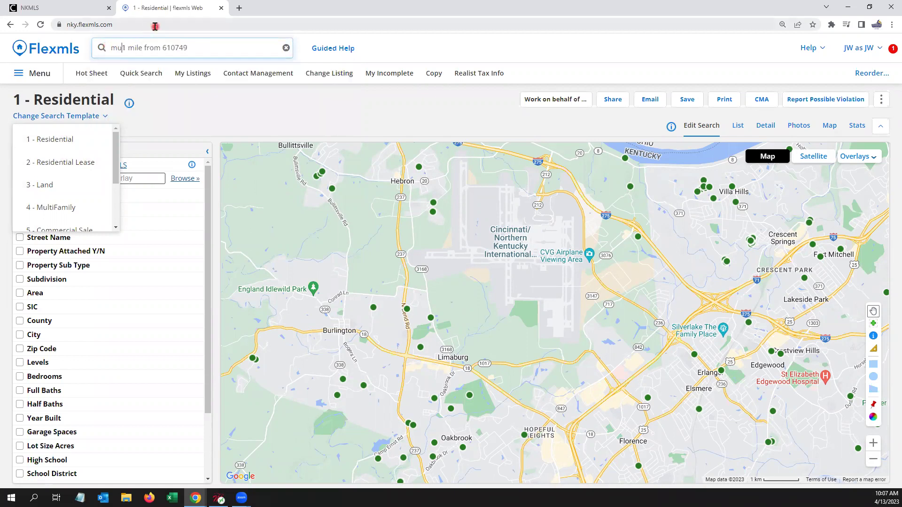
pyautogui.write('lti')
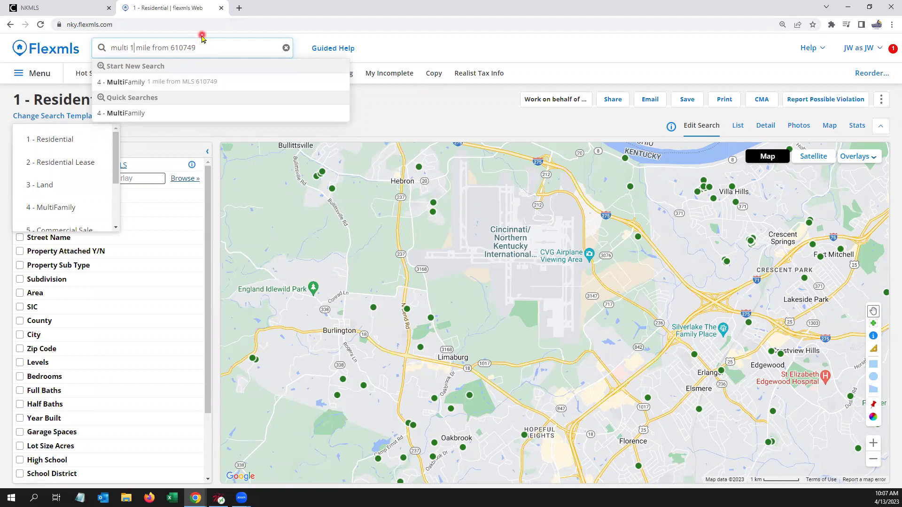
pyautogui.press('BackSpace')
pyautogui.press('BackSpace')
pyautogui.press('BackSpace')
pyautogui.press('BackSpace')
pyautogui.press('BackSpace')
pyautogui.press('BackSpace')
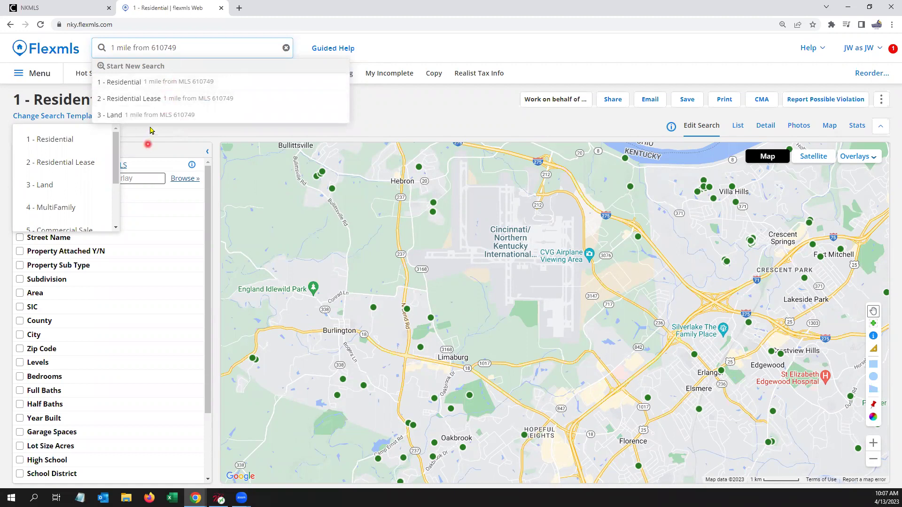
# Step: Run the 1 - Residential radius search, view its 5 results on the zoomed-out map, and open Edit Search
pyautogui.click(195, 84)
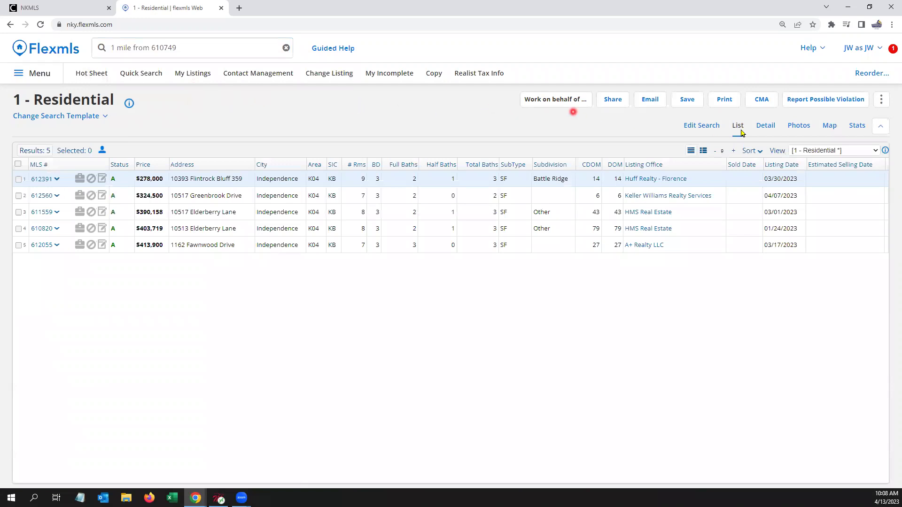
pyautogui.click(829, 130)
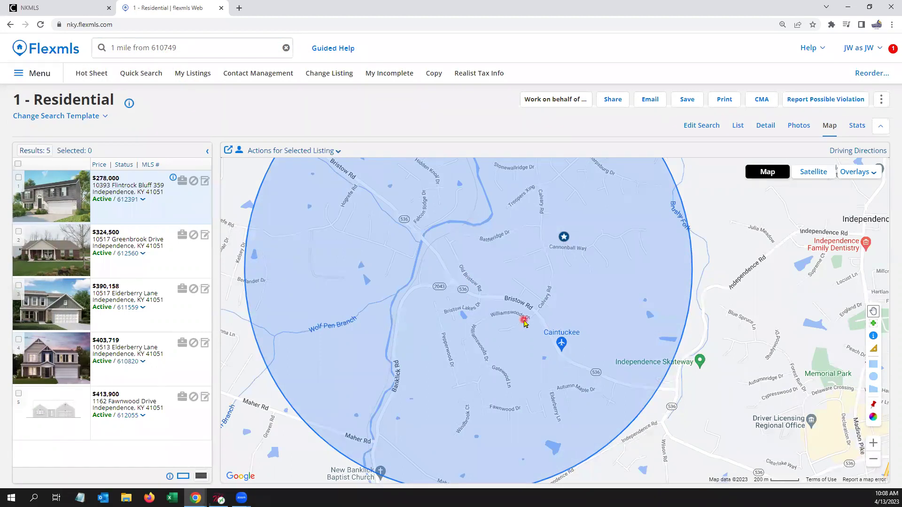
pyautogui.scroll(-1, 516, 314)
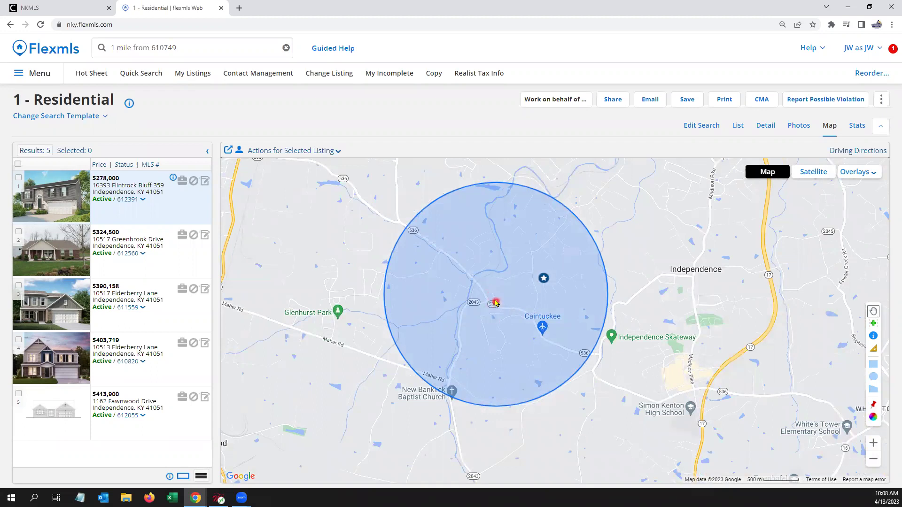
pyautogui.click(702, 126)
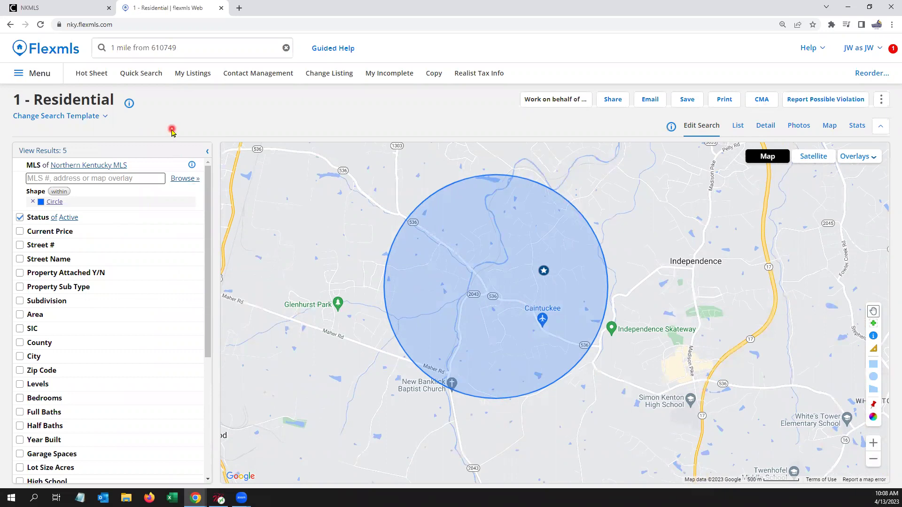
# Step: Replace the old radius query with the text '2 mile'
pyautogui.click(186, 45)
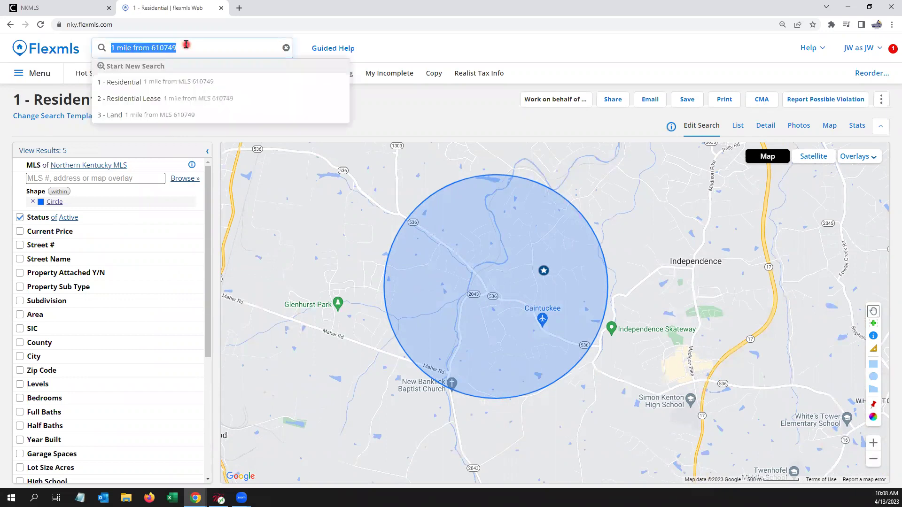
pyautogui.press('BackSpace')
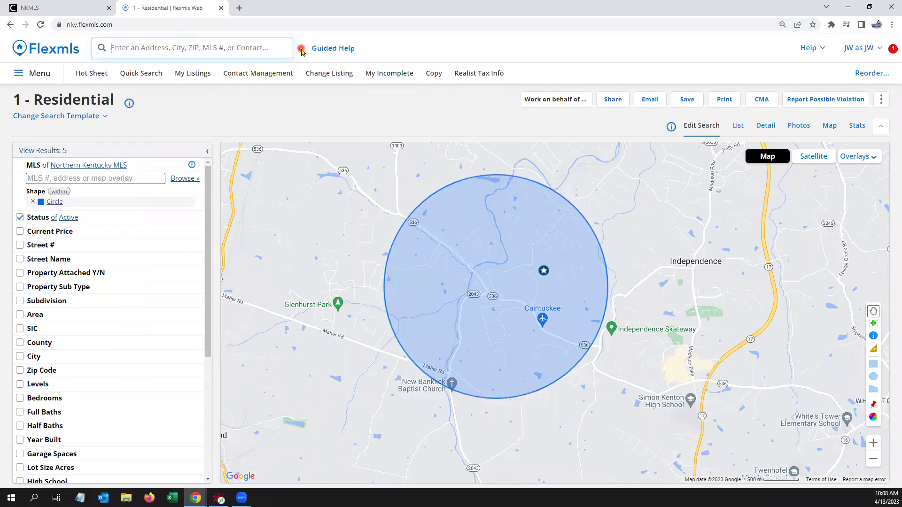
pyautogui.write('2 miles')
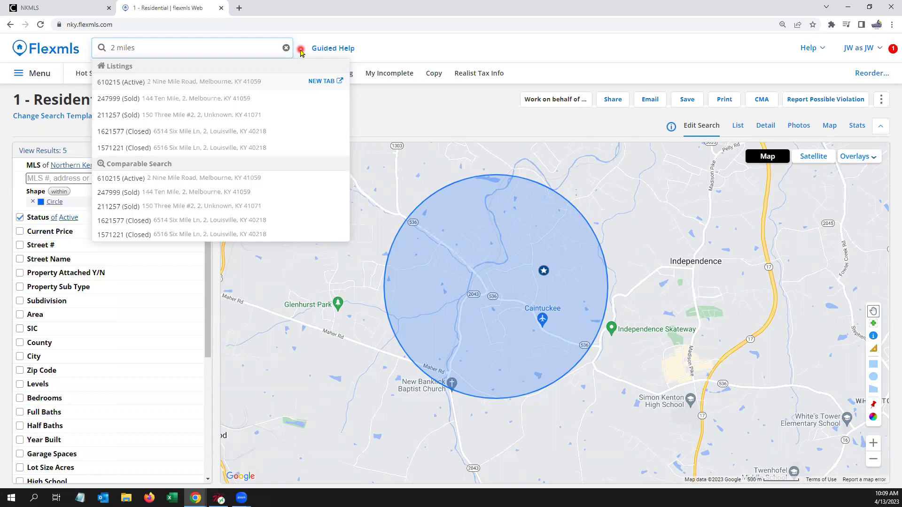
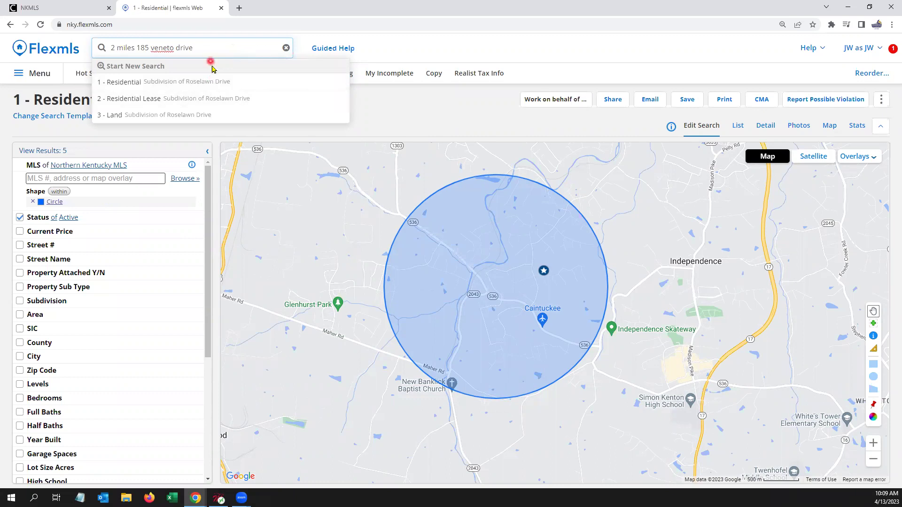
# Step: Complete the query so it reads '2 miles from' followed by the Veneto Drive address
pyautogui.tripleClick(133, 48)
pyautogui.click(135, 48)
pyautogui.write('from')
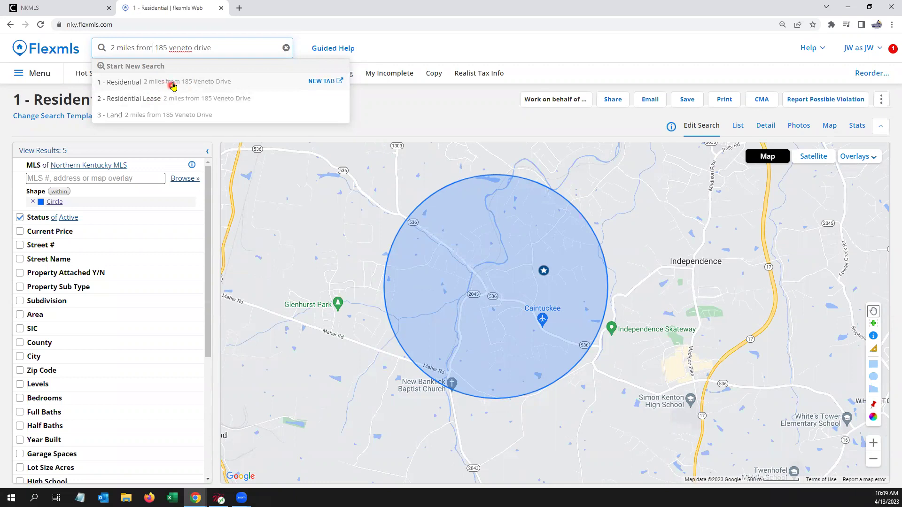
# Step: Run the 2-mile 1 - Residential search and show its 12 Walton results on the map
pyautogui.click(171, 83)
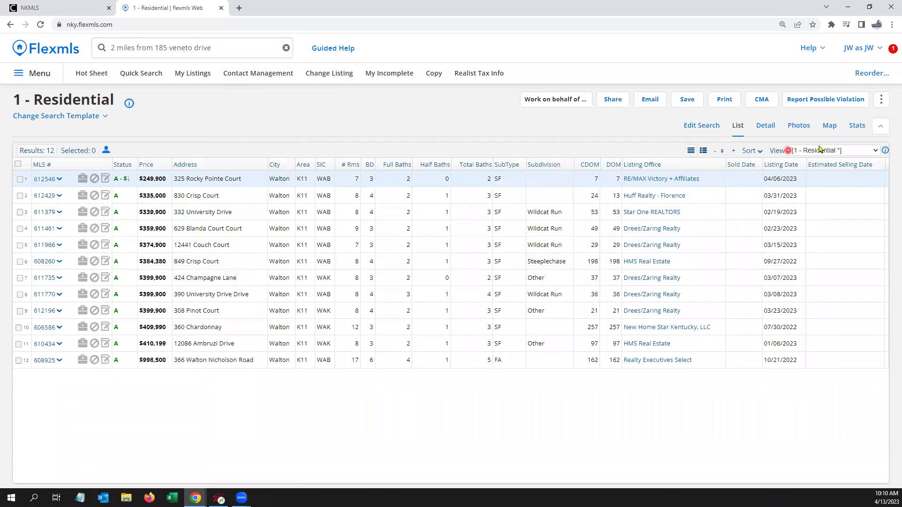
pyautogui.click(829, 131)
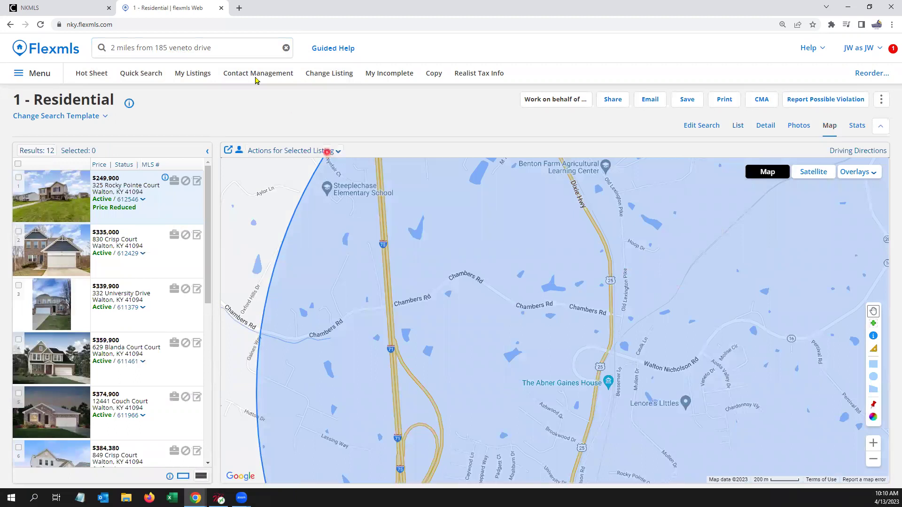
# Step: Append 'walton ky' to the address and rerun the Residential search, returning 13 results
pyautogui.click(227, 48)
pyautogui.click(227, 48)
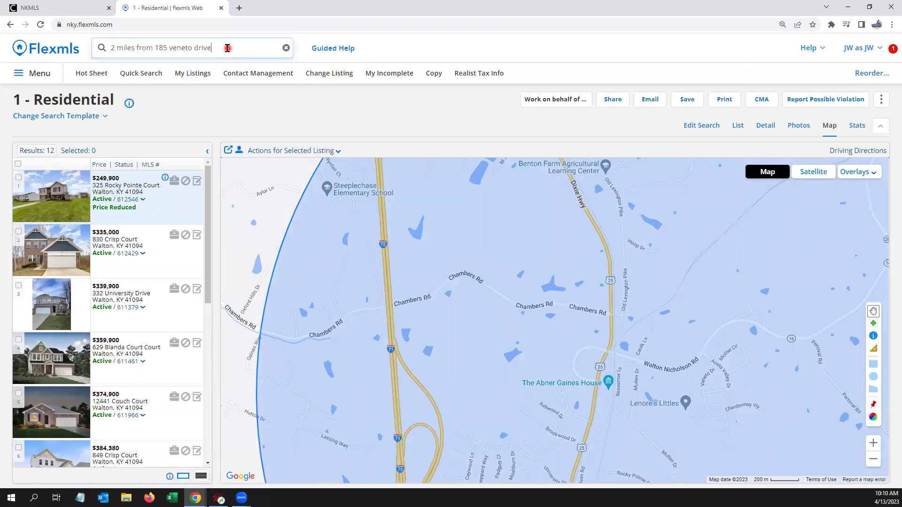
pyautogui.write('wal')
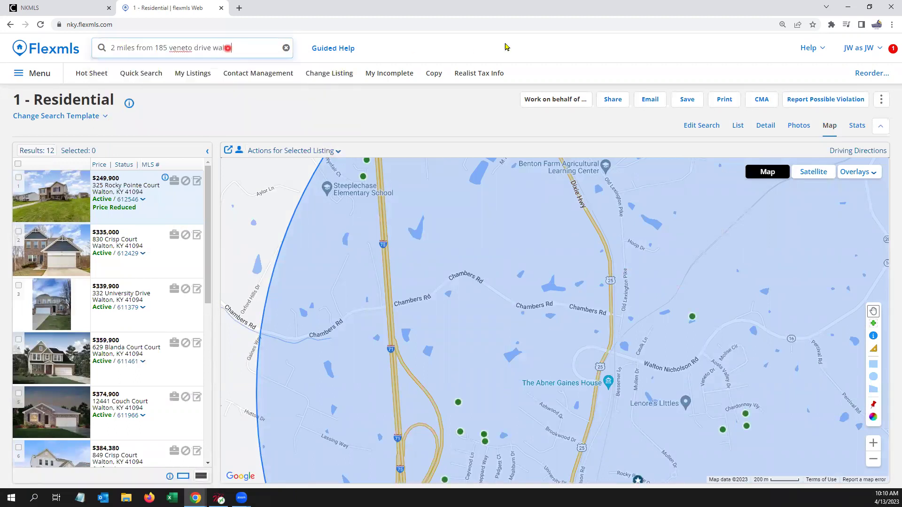
pyautogui.write('ton ky')
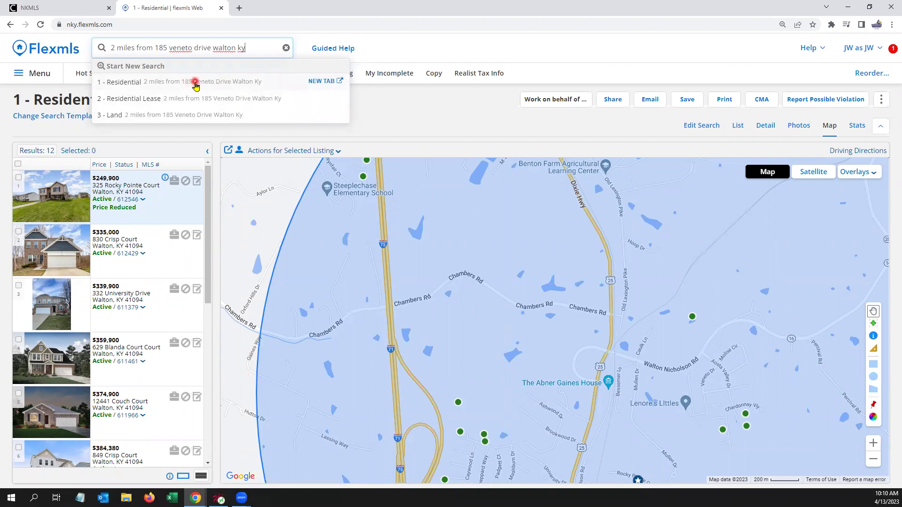
pyautogui.click(195, 82)
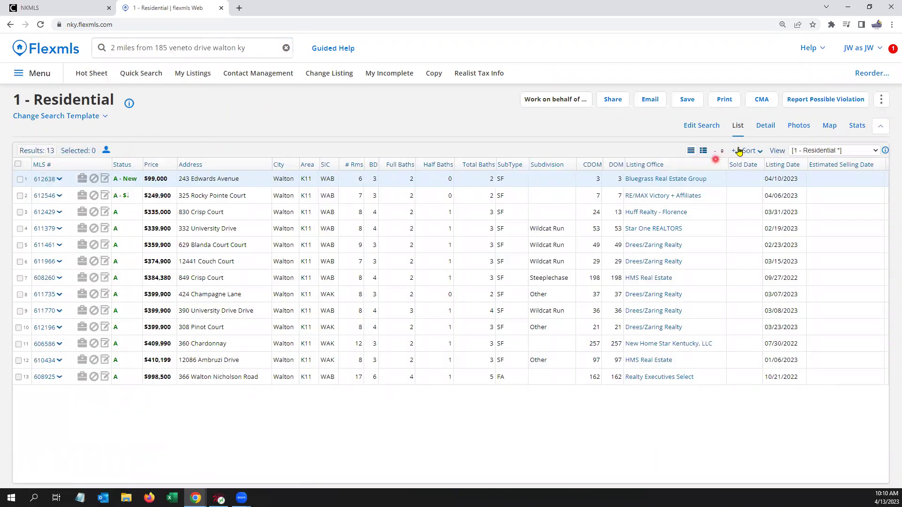
# Step: Map the 13 Walton results inside the 2-mile circle and select the search query
pyautogui.click(828, 126)
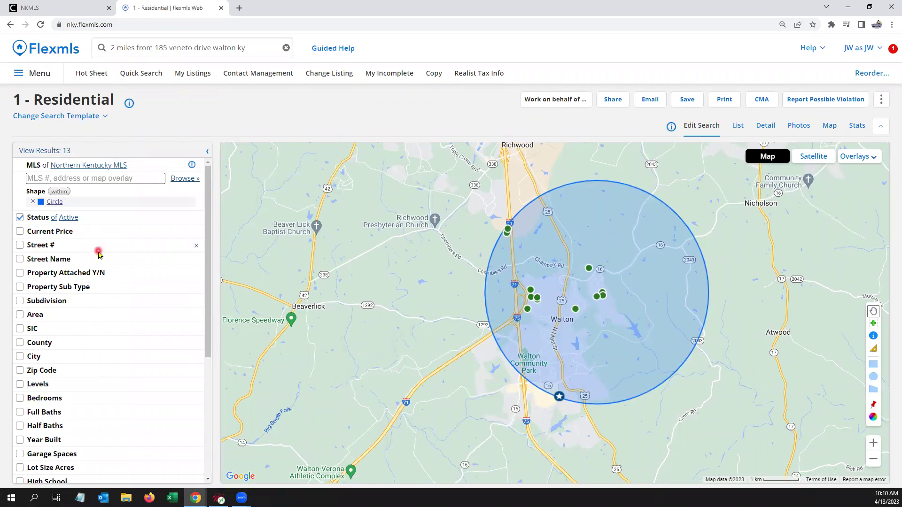
pyautogui.click(262, 46)
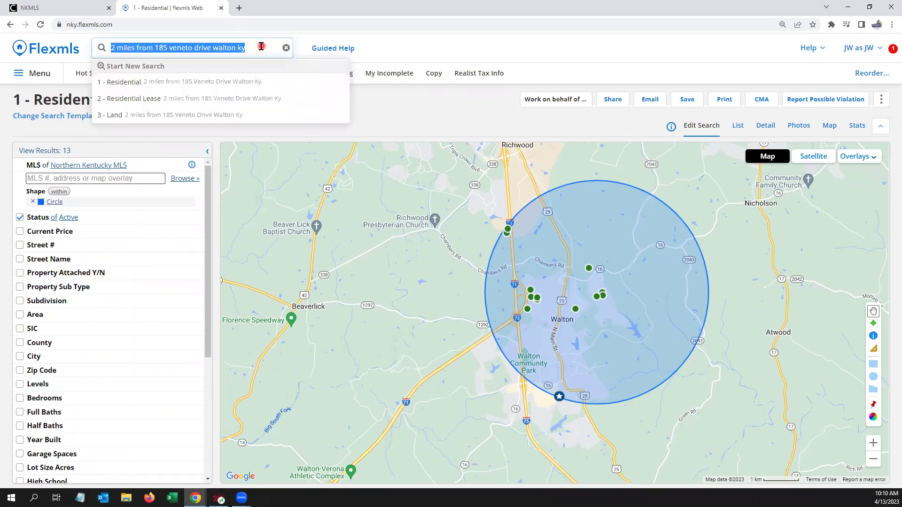
# Step: Replace the Walton query in the search box with '3'
pyautogui.press('BackSpace')
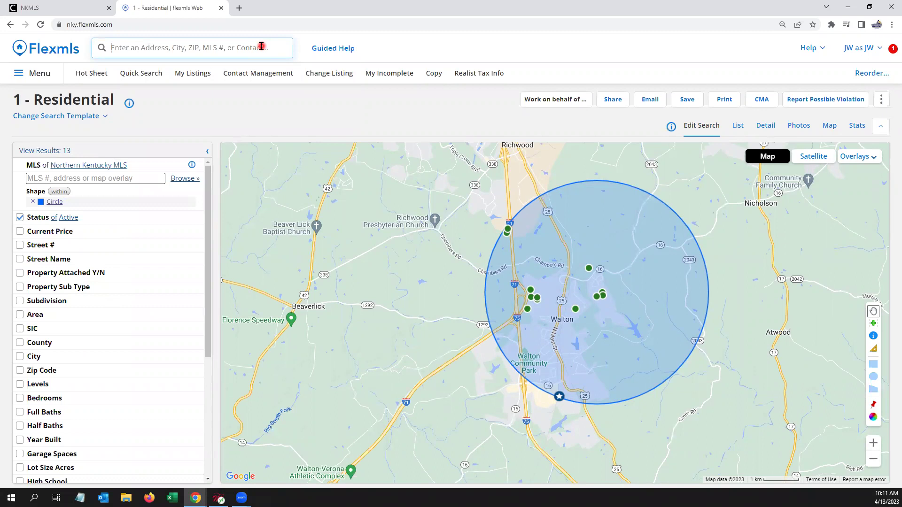
pyautogui.write('3')
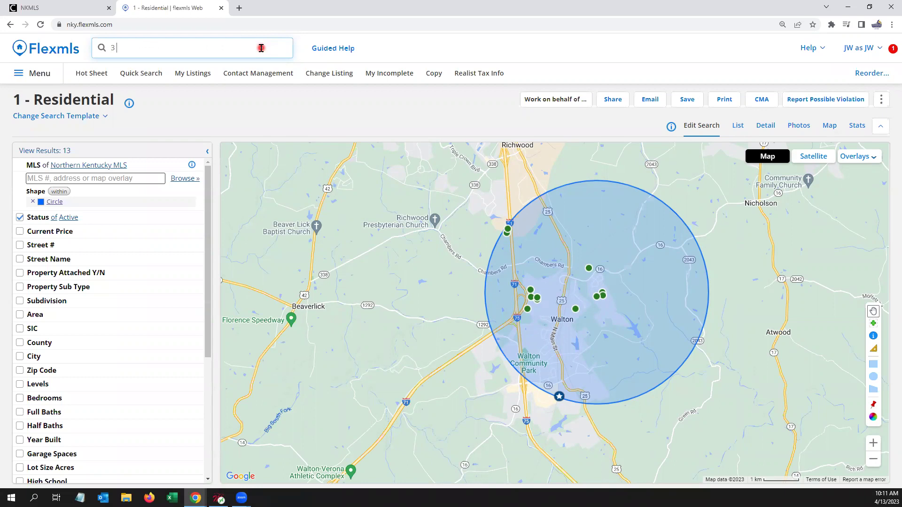
# Step: Run a Residential search for 3 miles from Boone County High School, Florence KY
pyautogui.write('miles from')
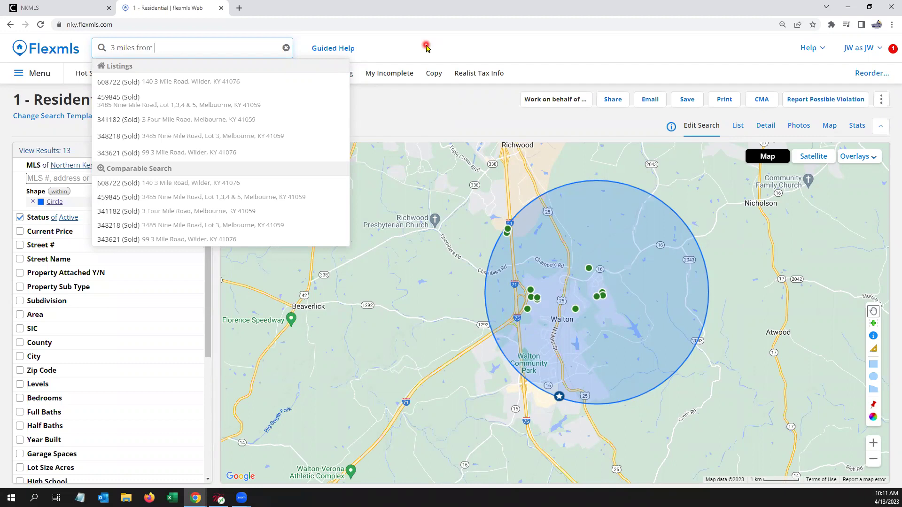
pyautogui.write('boone county high school')
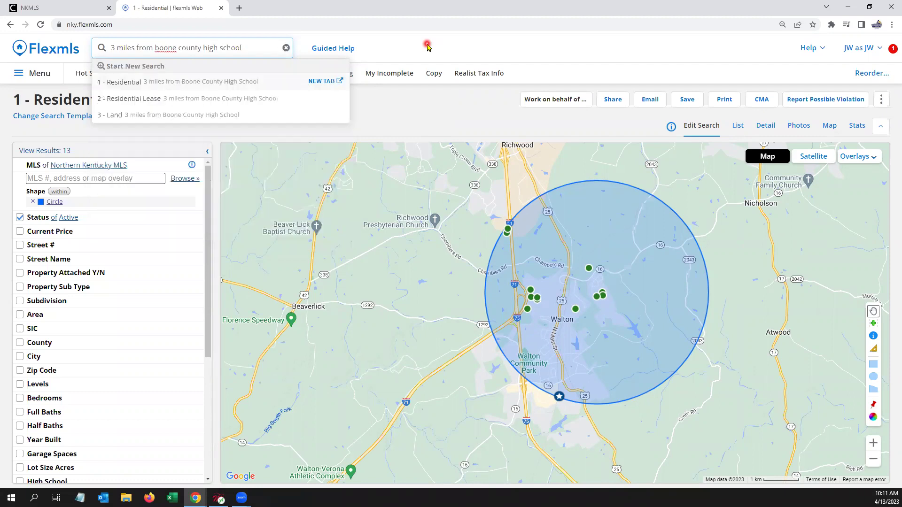
pyautogui.write(' florence ky')
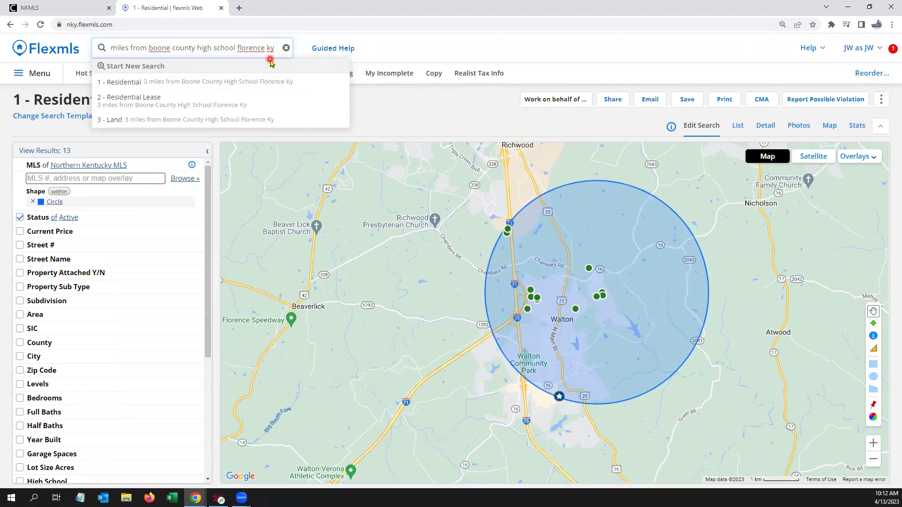
pyautogui.click(222, 88)
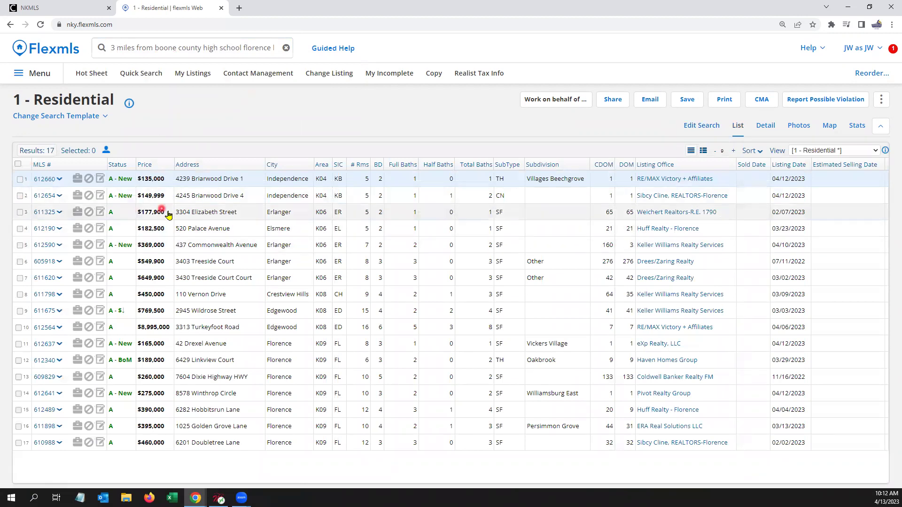
# Step: Map the 17 results in the 3-mile Florence circle, review its criteria, then return to the dashboard
pyautogui.click(829, 126)
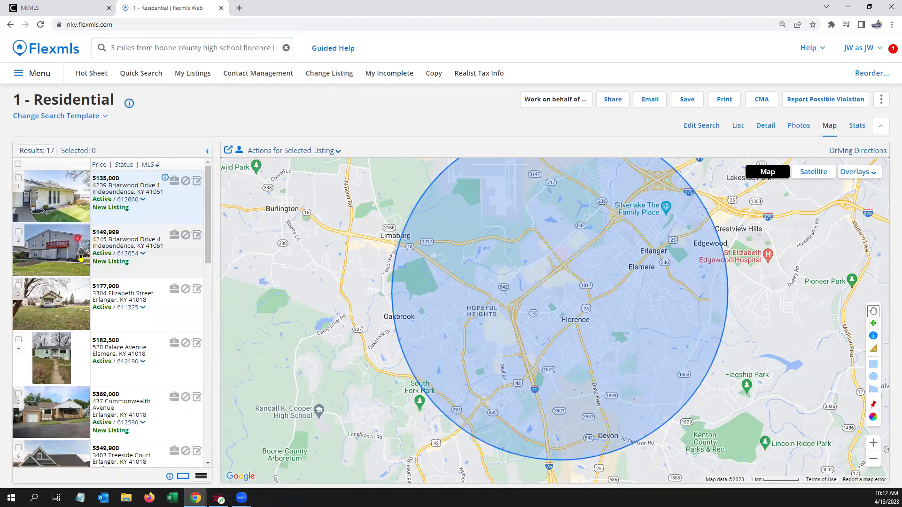
pyautogui.click(709, 126)
pyautogui.scroll(-1, 158, 228)
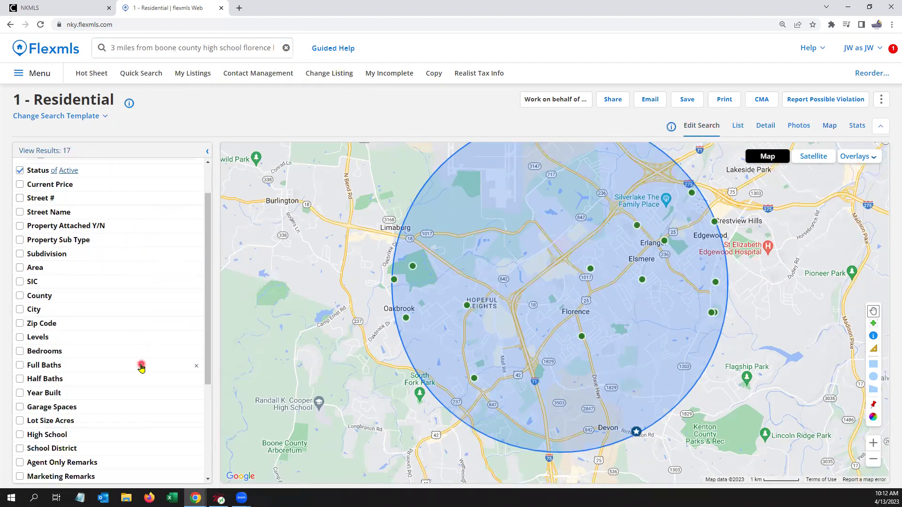
pyautogui.scroll(1, 151, 345)
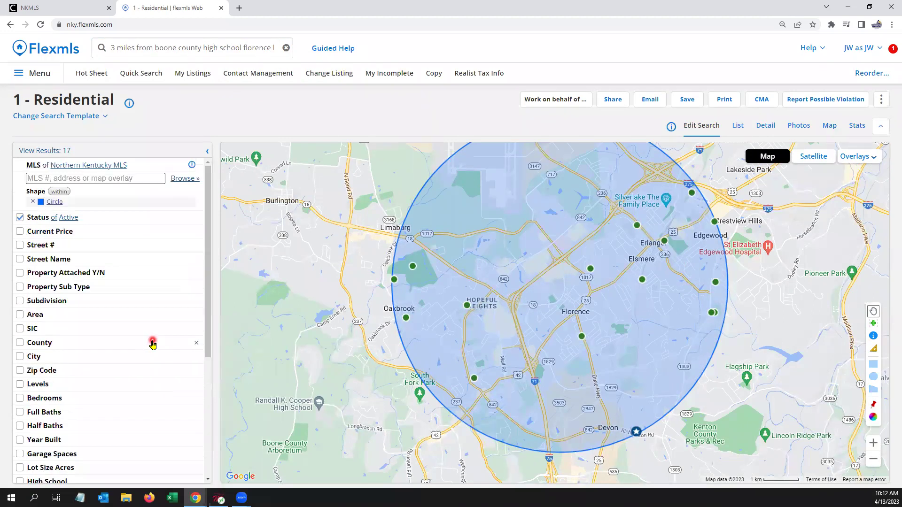
pyautogui.click(43, 53)
# Step: Clear the old query and enter a first name to list matching listings, saved searches, contacts and members
pyautogui.click(153, 47)
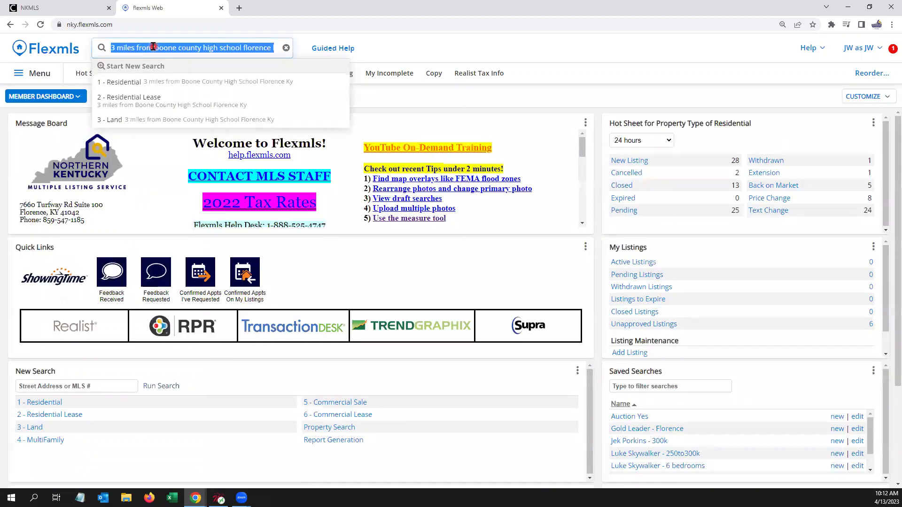
pyautogui.press('BackSpace')
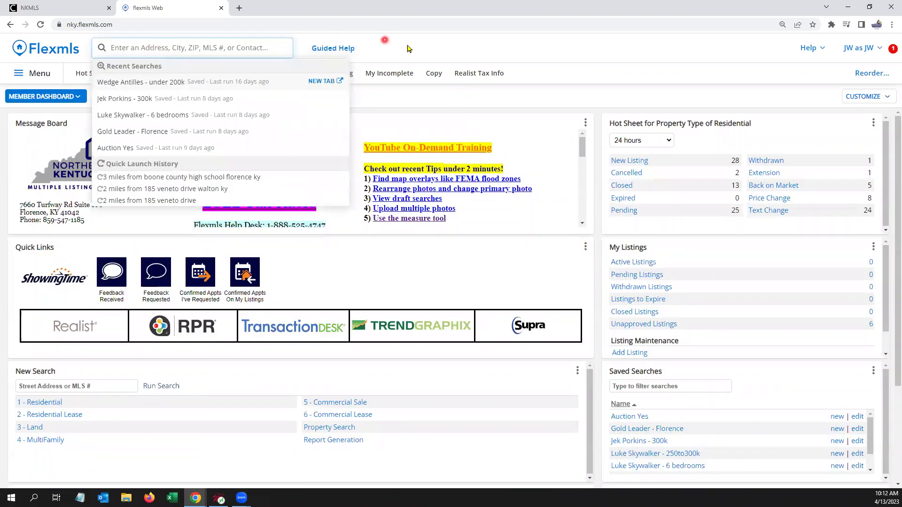
pyautogui.click(409, 46)
pyautogui.click(190, 51)
pyautogui.write('luke')
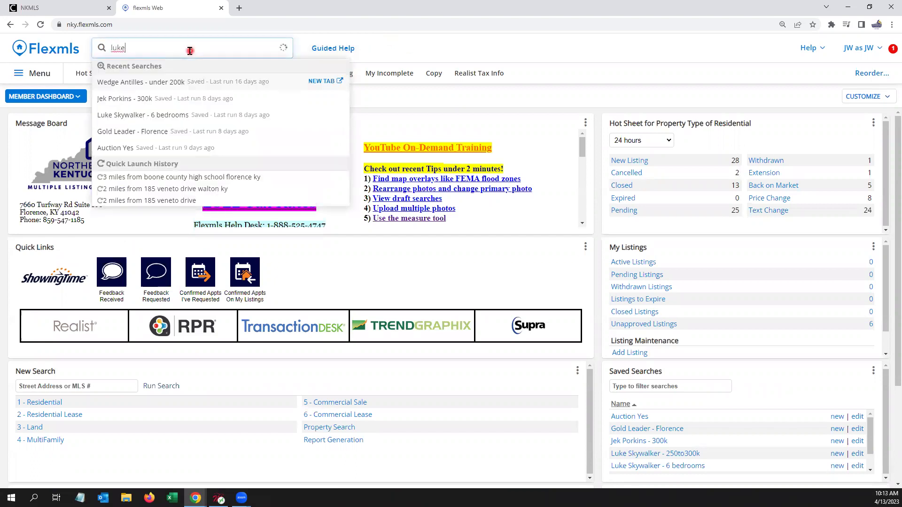
pyautogui.click(190, 85)
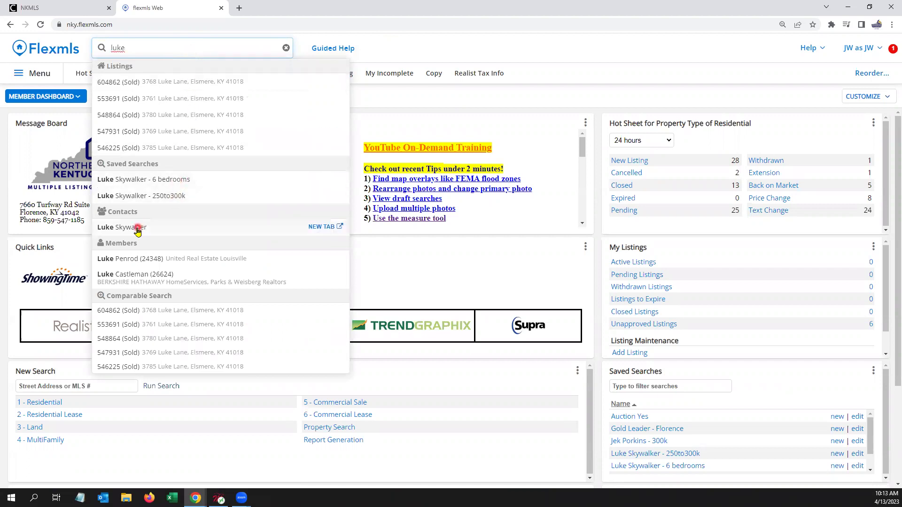
# Step: View the matching member's contact card, then run the '6 bedrooms' saved search showing 11 results
pyautogui.click(138, 285)
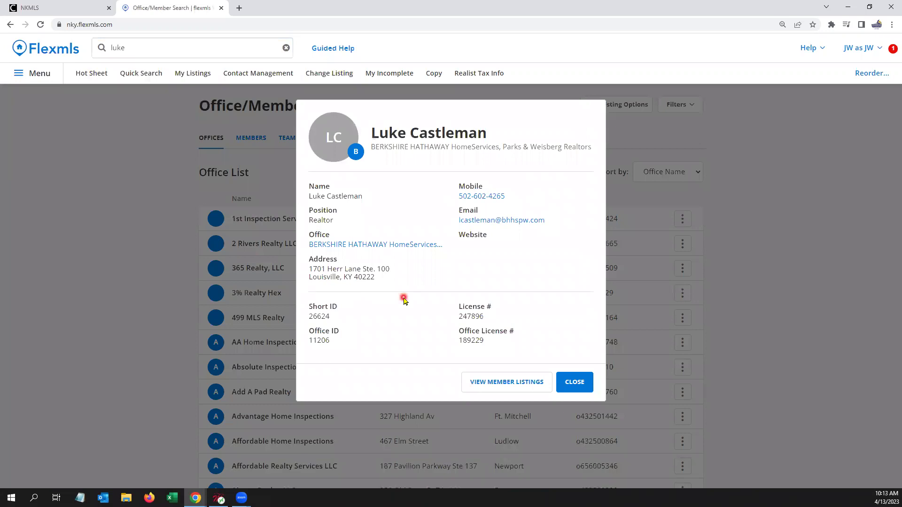
pyautogui.click(170, 47)
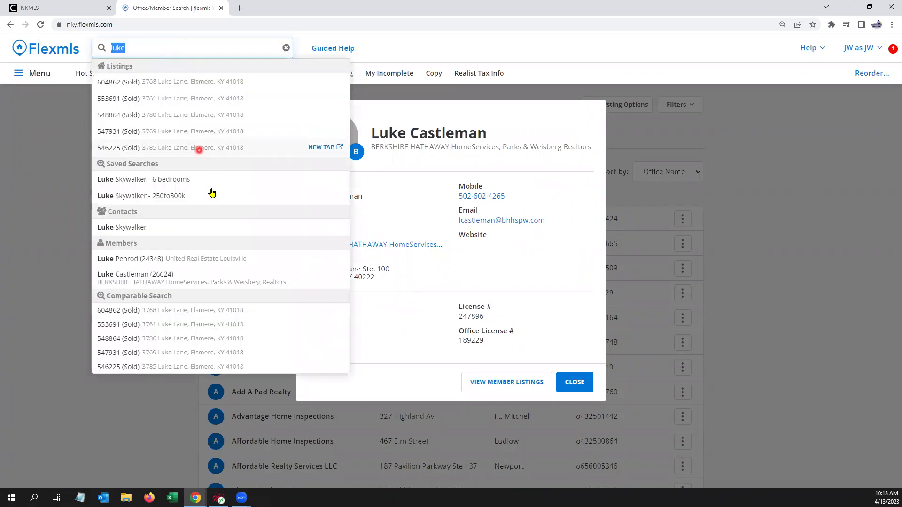
pyautogui.click(174, 181)
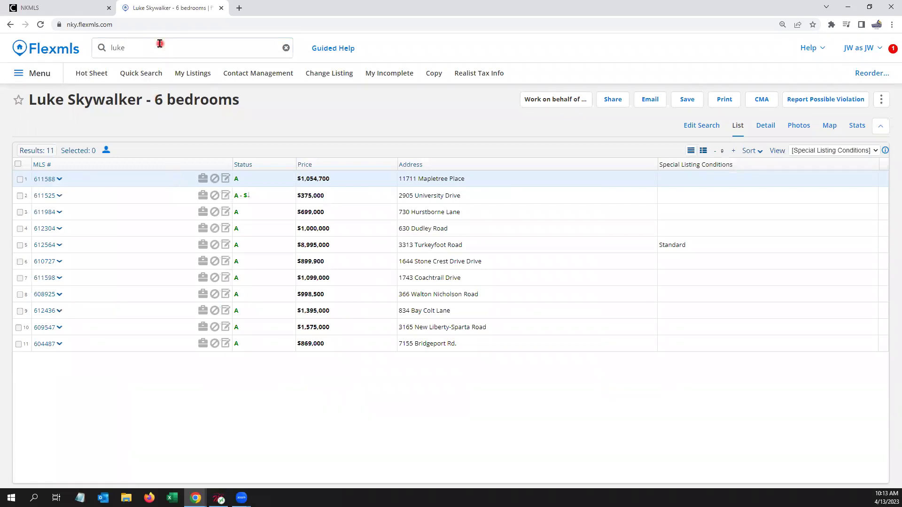
pyautogui.click(59, 48)
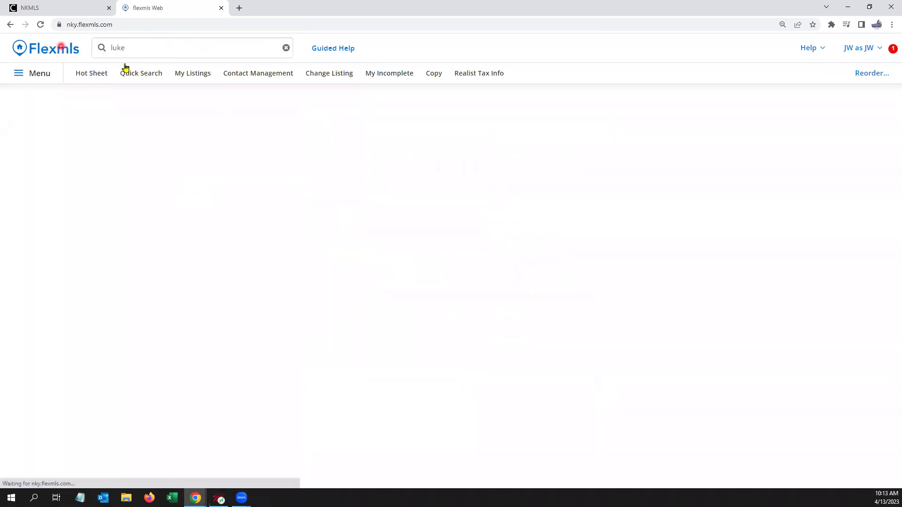
# Step: Delete the leftover search text from the dashboard's Quick Search box
pyautogui.doubleClick(148, 46)
pyautogui.press('BackSpace')
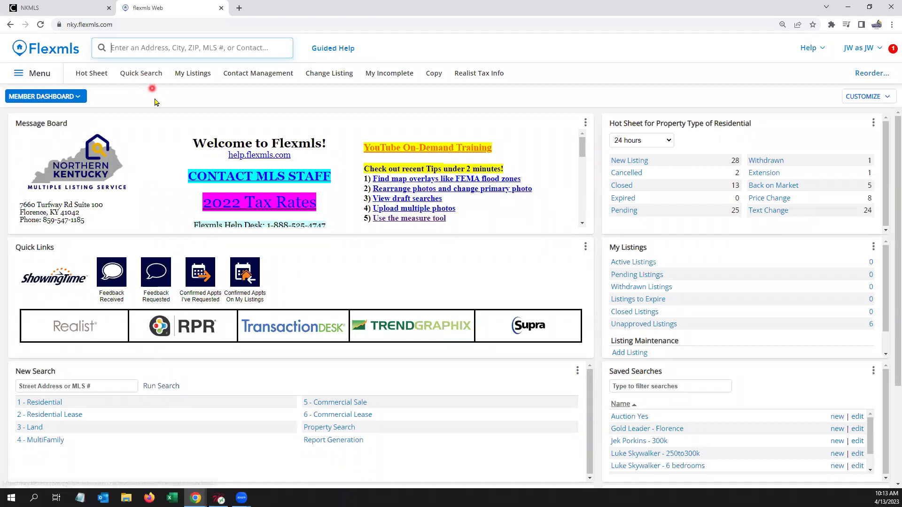
pyautogui.click(186, 92)
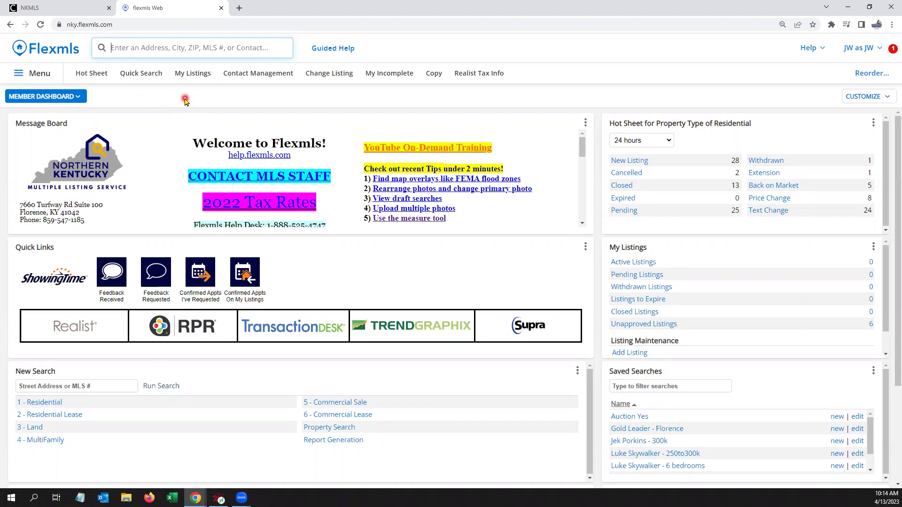
pyautogui.write('land')
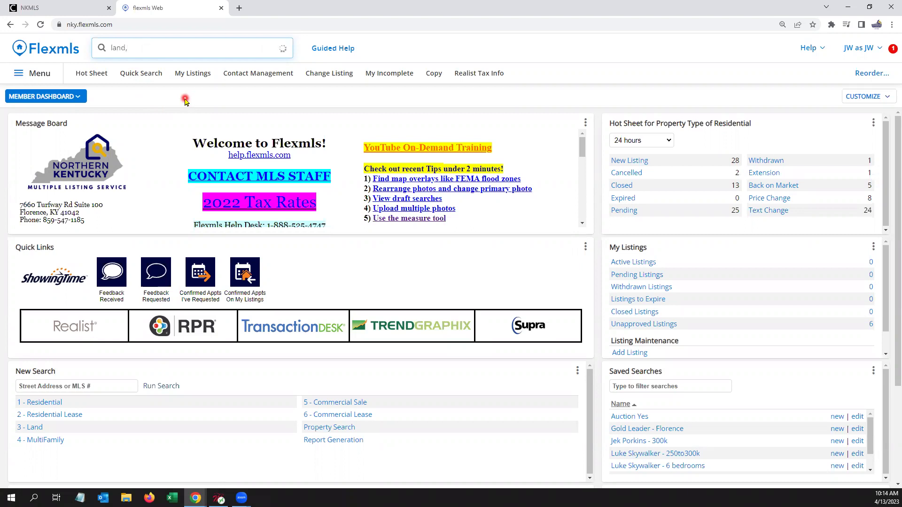
pyautogui.write(', 200-3o')
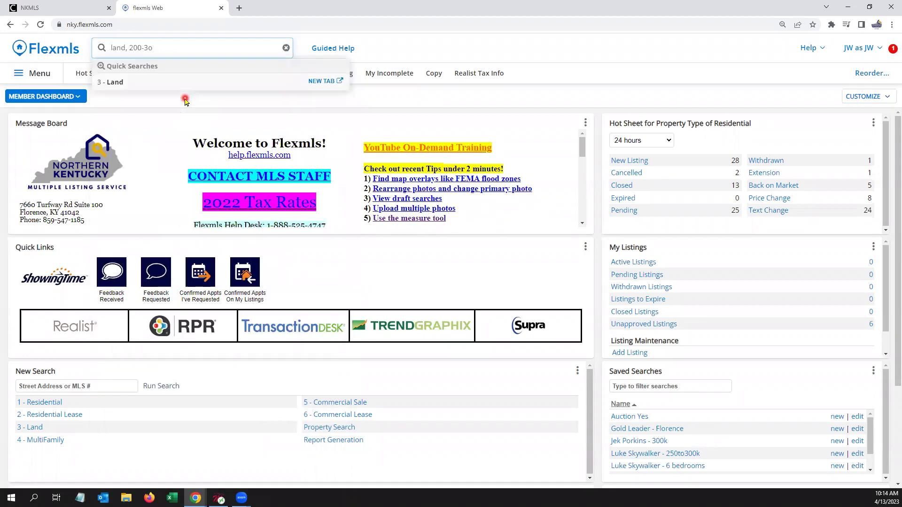
pyautogui.write('ok00k,')
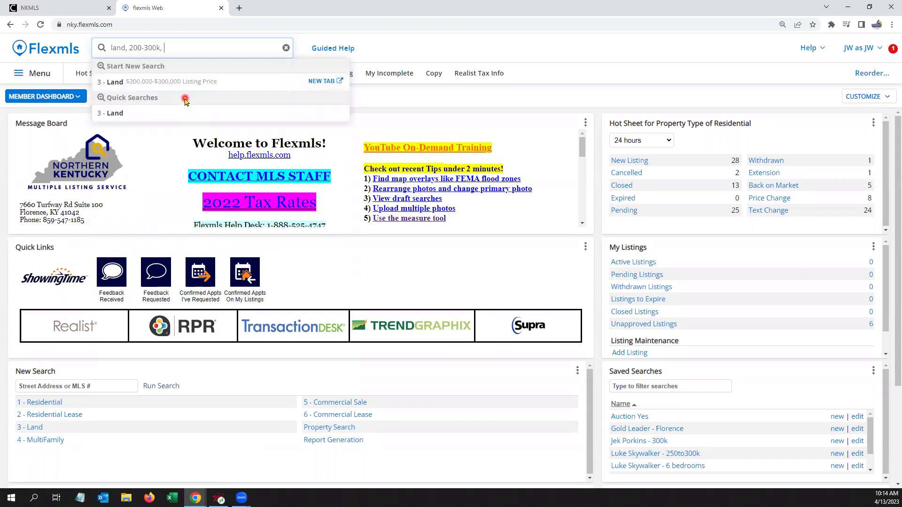
pyautogui.write(' 41011 41017')
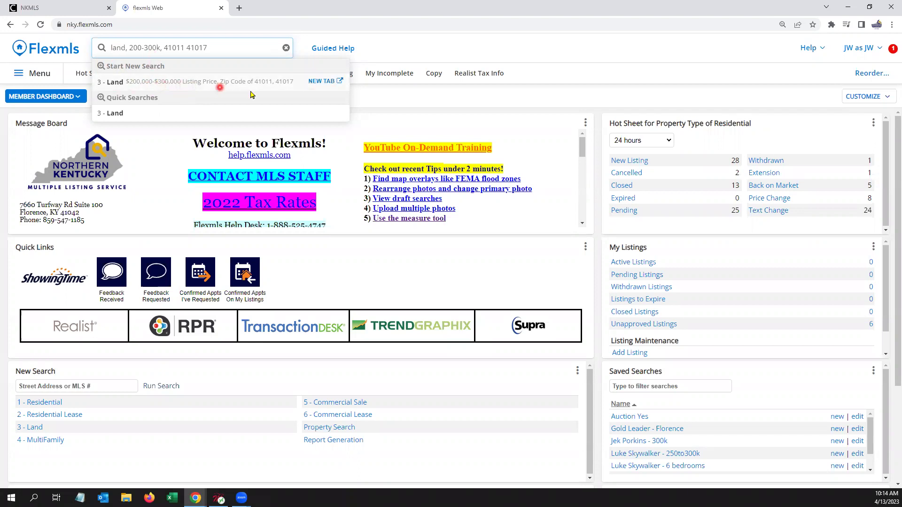
pyautogui.click(174, 47)
pyautogui.click(275, 48)
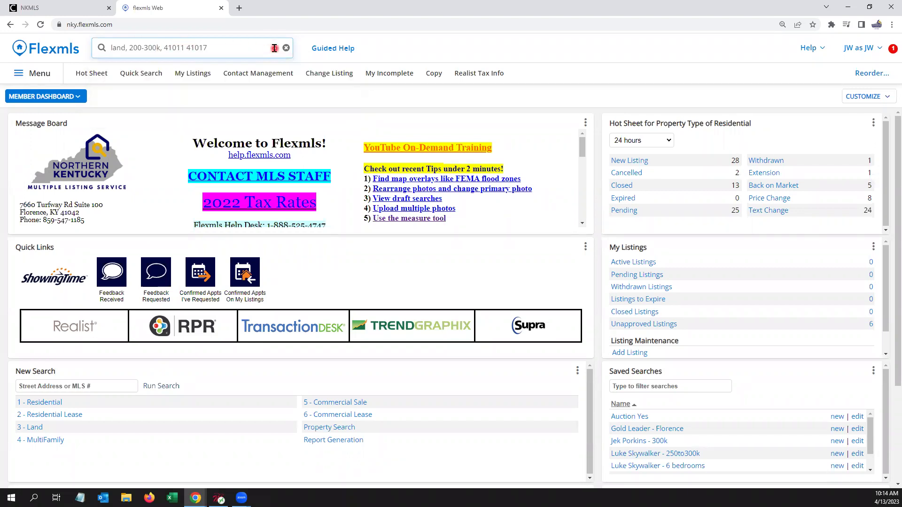
pyautogui.press('BackSpace')
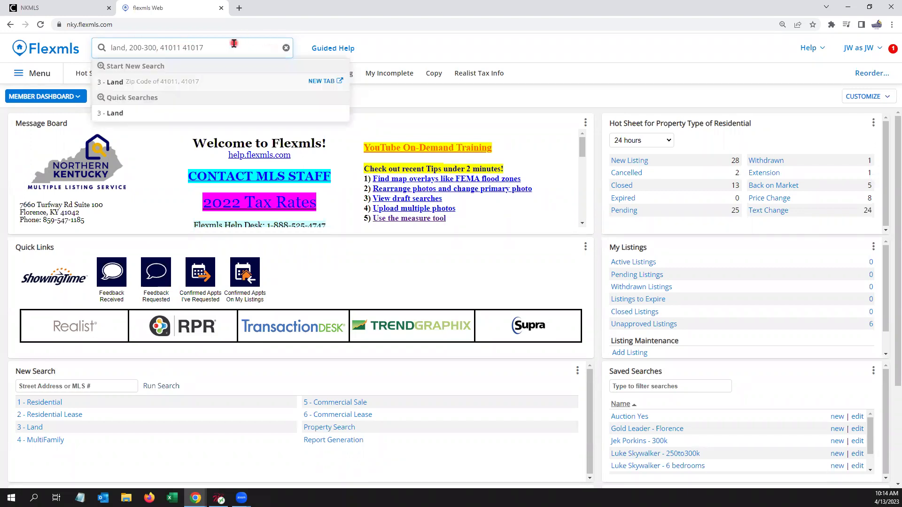
pyautogui.click(238, 89)
pyautogui.write('k')
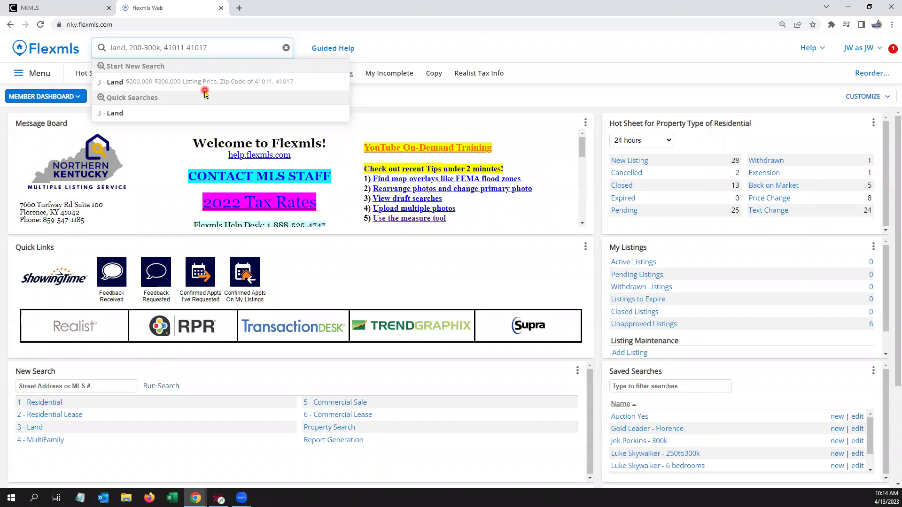
pyautogui.click(173, 84)
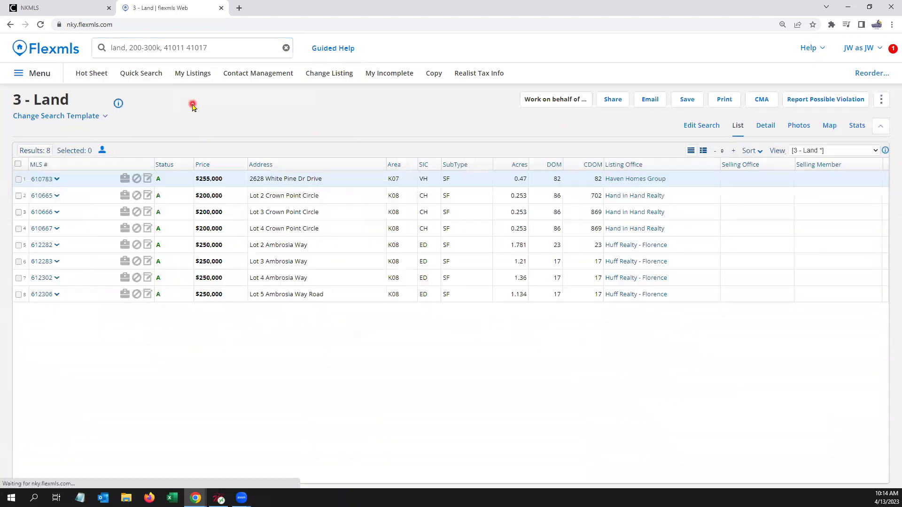
# Step: Open the Land search's criteria and expand the Property Sub Type choices
pyautogui.click(695, 127)
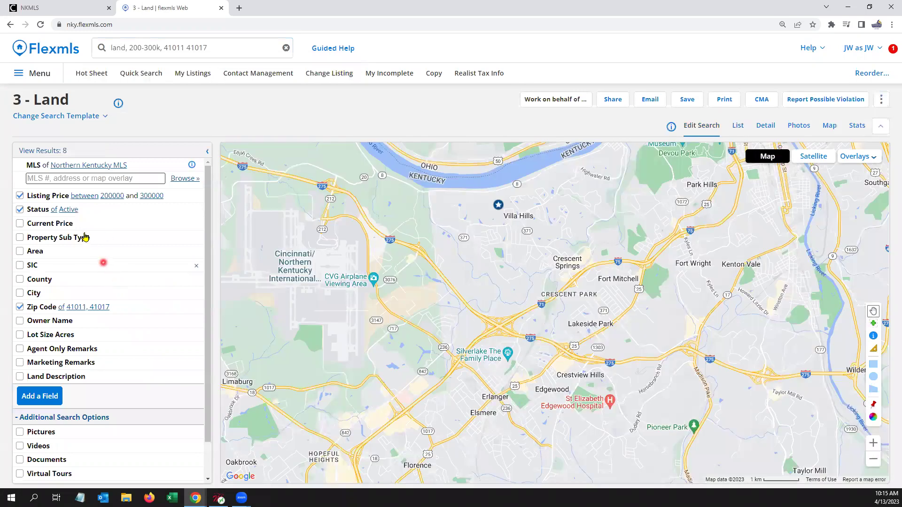
pyautogui.click(84, 237)
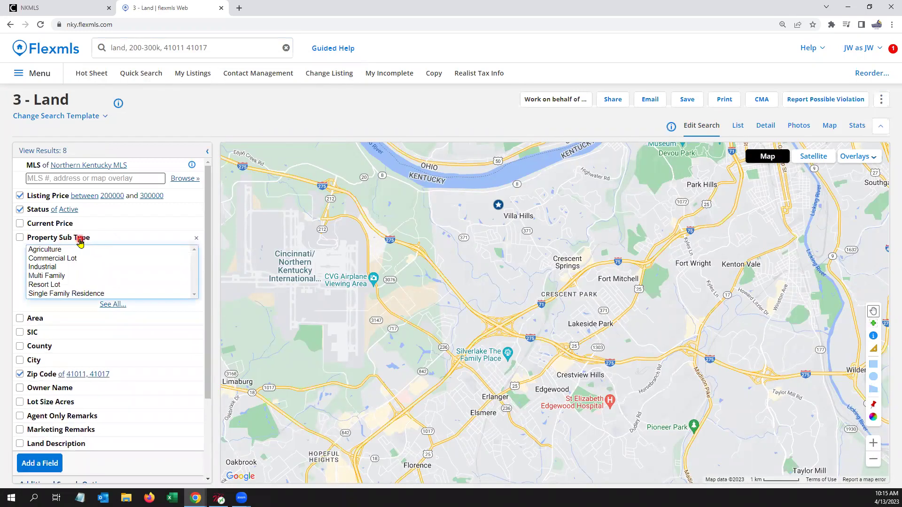
pyautogui.click(76, 401)
pyautogui.click(137, 332)
pyautogui.click(109, 330)
pyautogui.click(82, 311)
pyautogui.click(85, 320)
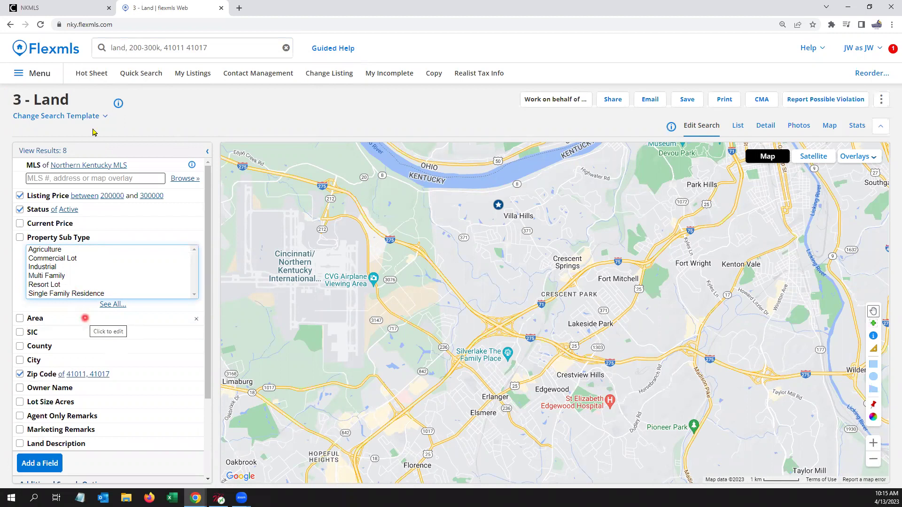
pyautogui.click(222, 49)
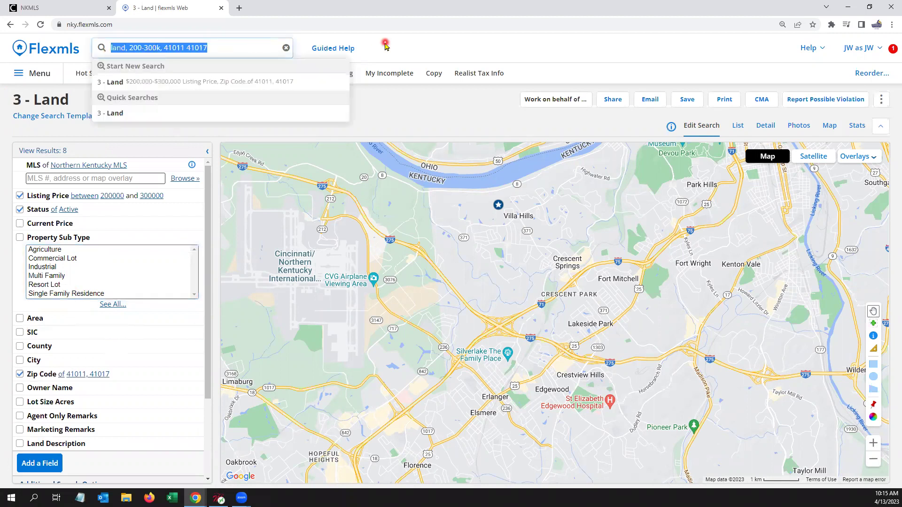
# Step: Search Residential homes closed within the last 6 months priced $1–1.5M in Union
pyautogui.click(422, 47)
pyautogui.write('closr')
pyautogui.press('BackSpace')
pyautogui.write('ed within last 6')
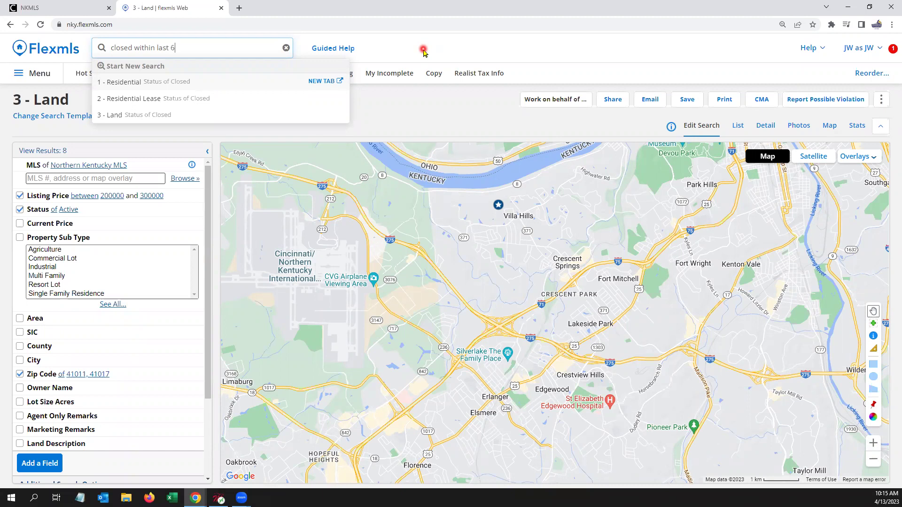
pyautogui.write('months')
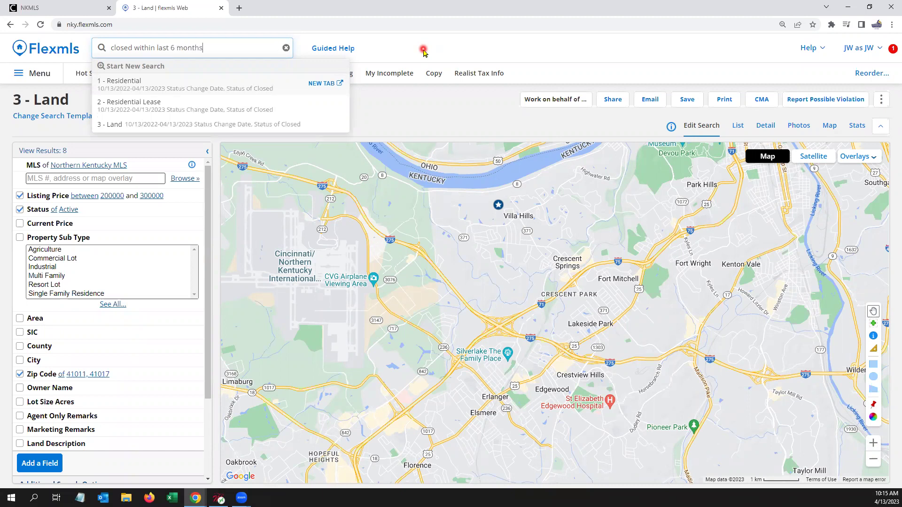
pyautogui.write(', 1-1.5m')
pyautogui.write('city of union')
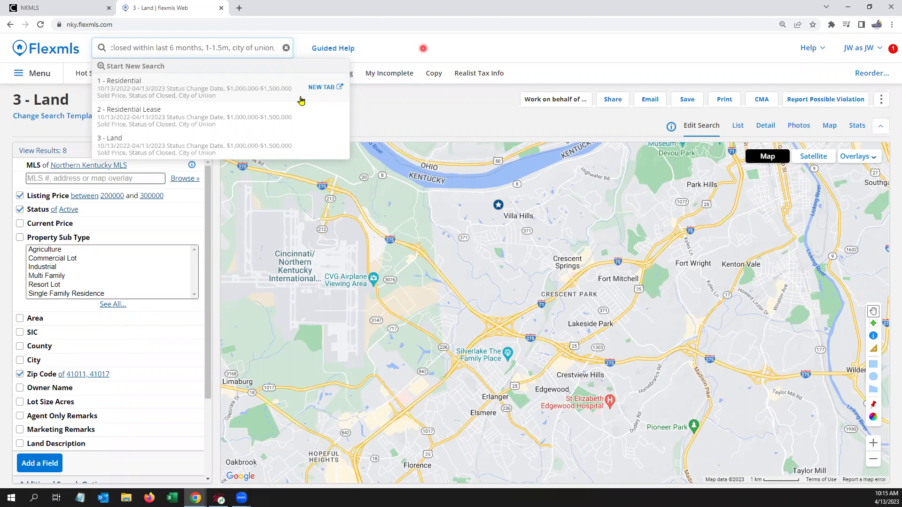
pyautogui.write(',')
pyautogui.press('BackSpace')
pyautogui.press('BackSpace')
pyautogui.press('BackSpace')
pyautogui.press('BackSpace')
pyautogui.press('BackSpace')
pyautogui.press('BackSpace')
pyautogui.press('BackSpace')
pyautogui.press('BackSpace')
pyautogui.press('BackSpace')
pyautogui.press('BackSpace')
pyautogui.press('BackSpace')
pyautogui.press('BackSpace')
pyautogui.press('BackSpace')
pyautogui.press('BackSpace')
pyautogui.write('union')
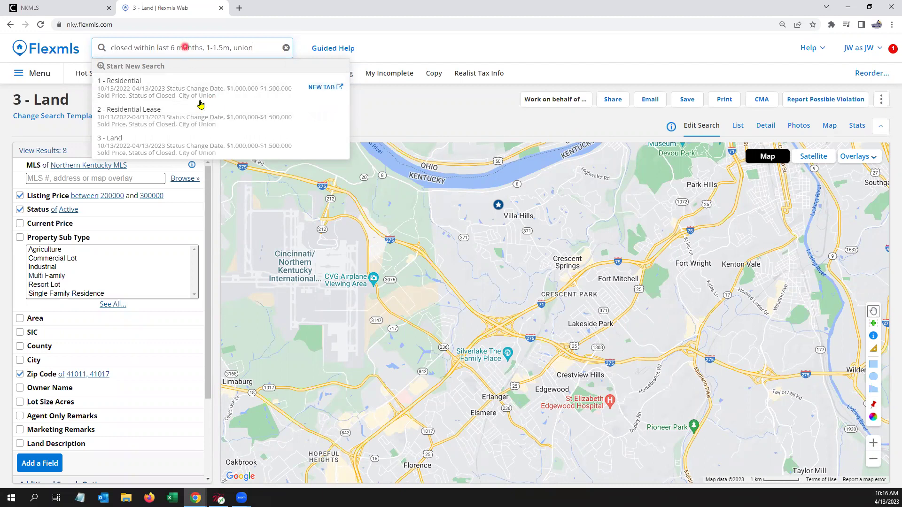
pyautogui.click(186, 98)
# Step: Run the closed Union residential search and open the detail report for sold listing MLS# 609069
pyautogui.click(215, 90)
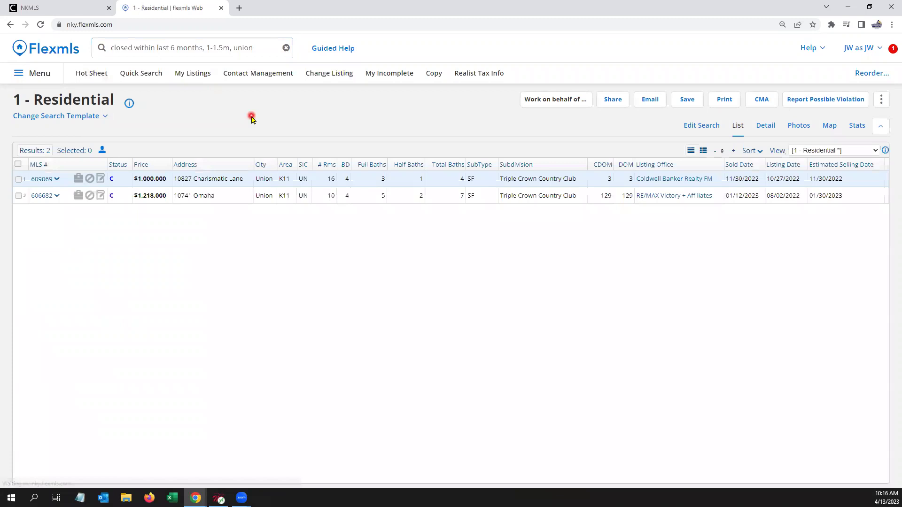
pyautogui.click(766, 125)
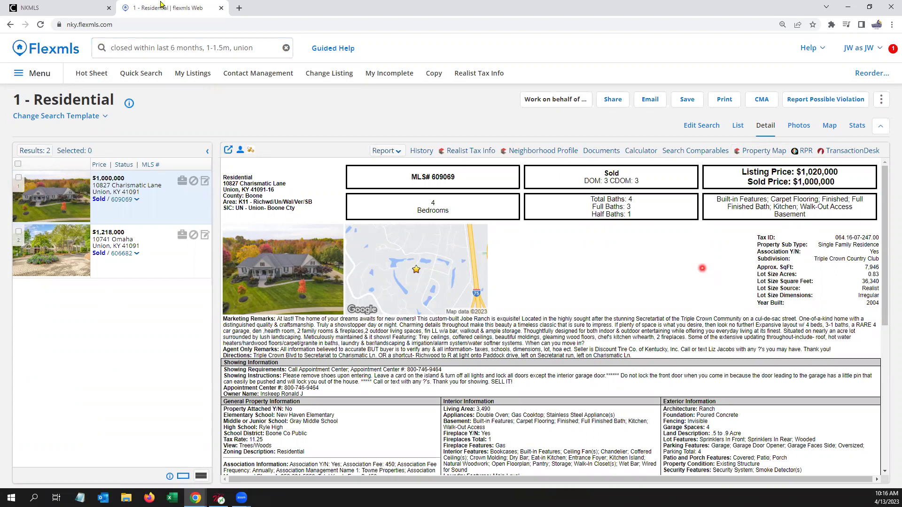
pyautogui.click(260, 41)
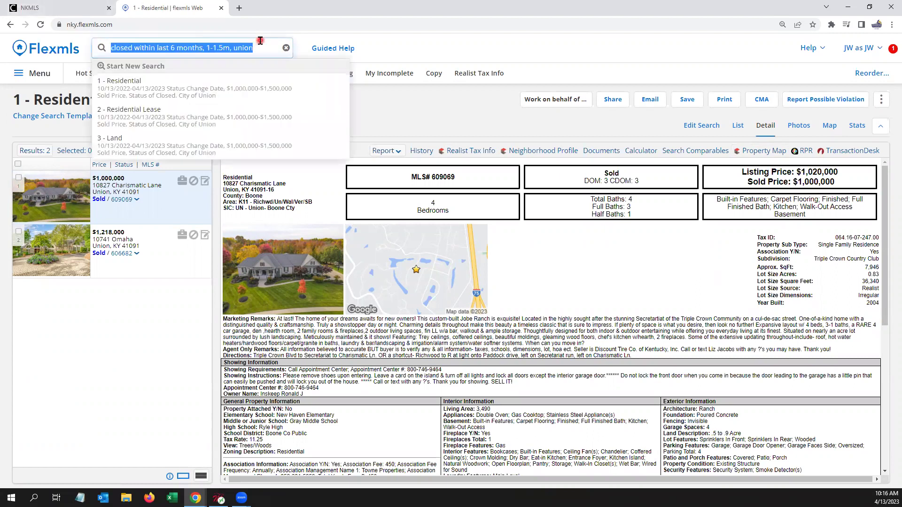
# Step: Search residential for active/pending 3–4 bed, 2 bath homes at 250-300k in area K11
pyautogui.press('BackSpace')
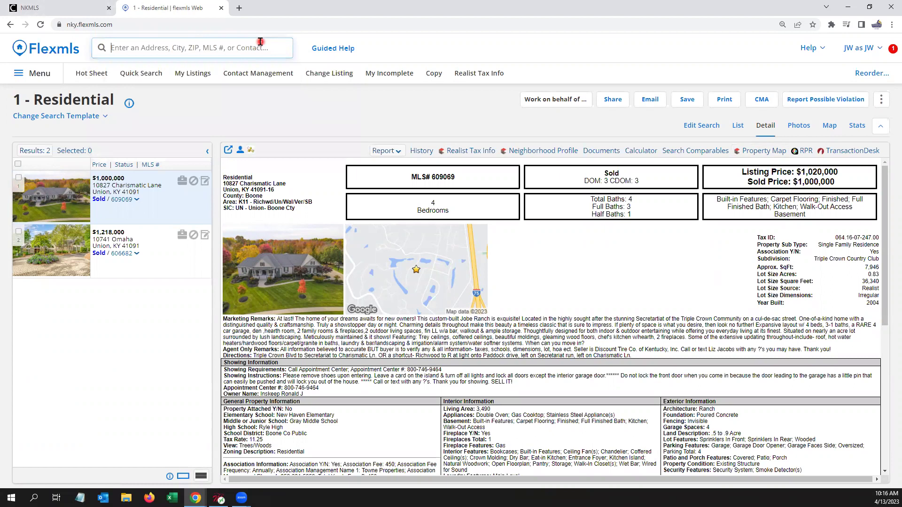
pyautogui.write('active pe')
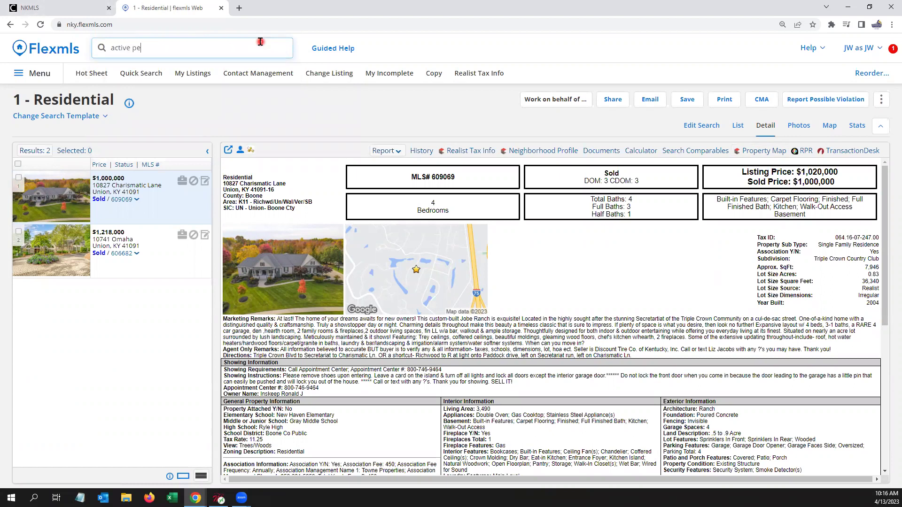
pyautogui.write('nding, ')
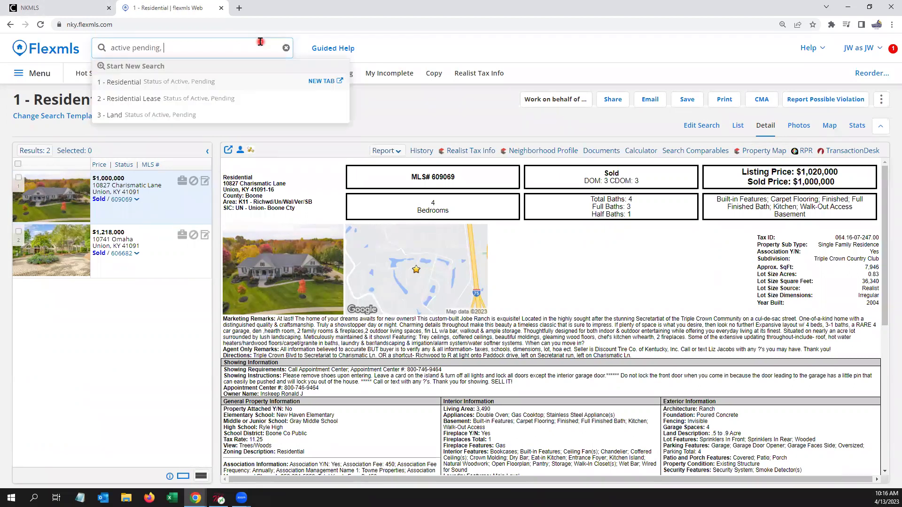
pyautogui.write('3-4 bed, 2 ba')
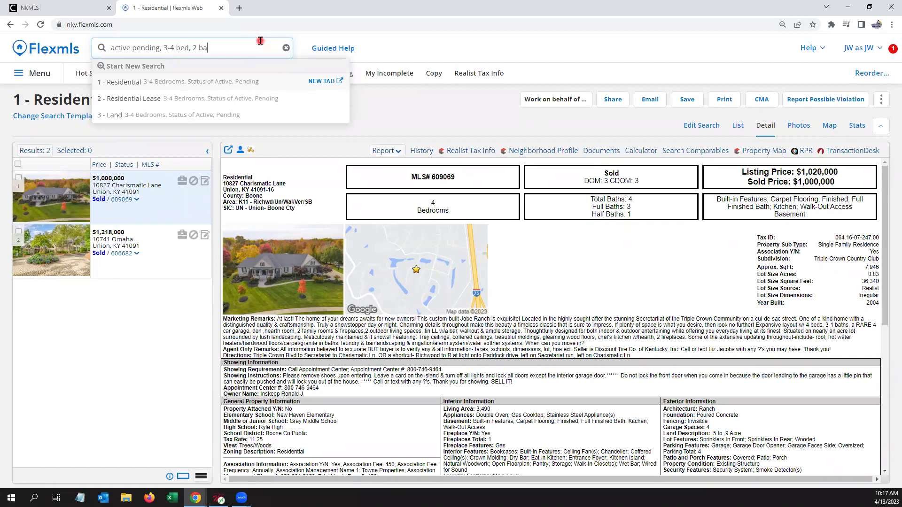
pyautogui.write('th, ')
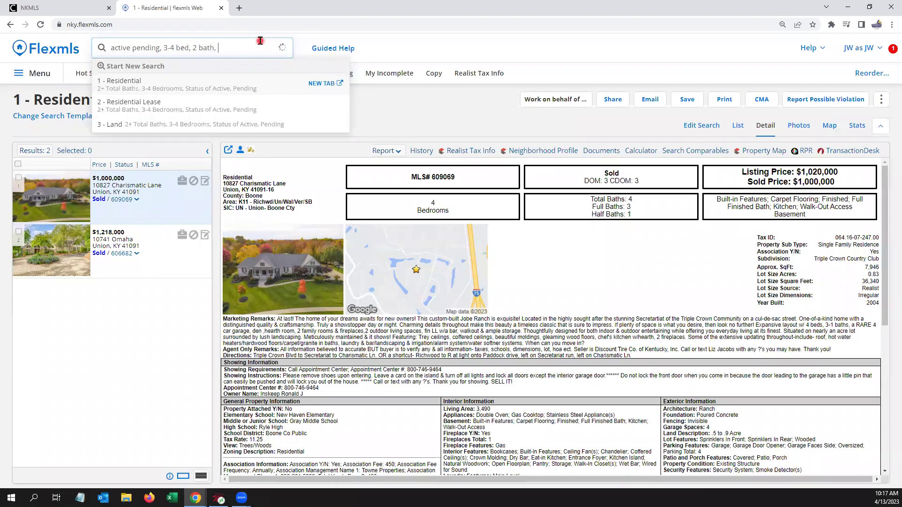
pyautogui.write('area of')
pyautogui.click(175, 48)
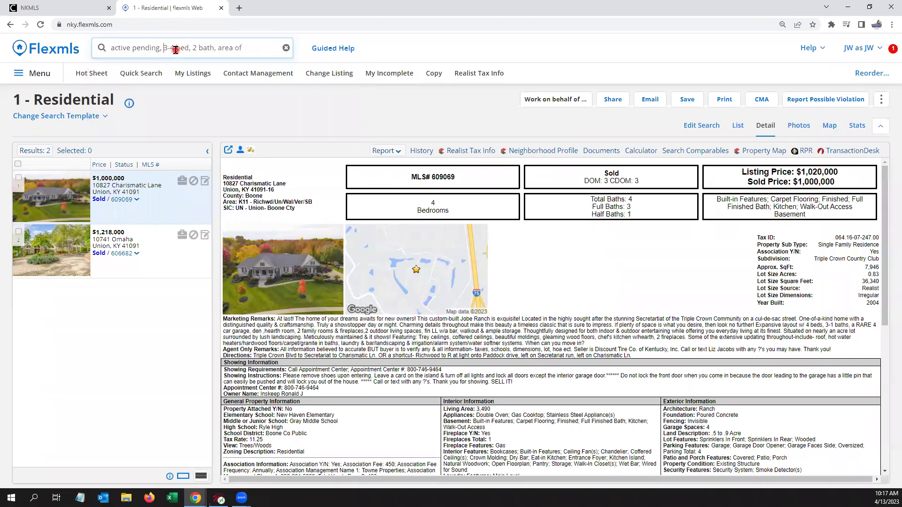
pyautogui.write('250-300k')
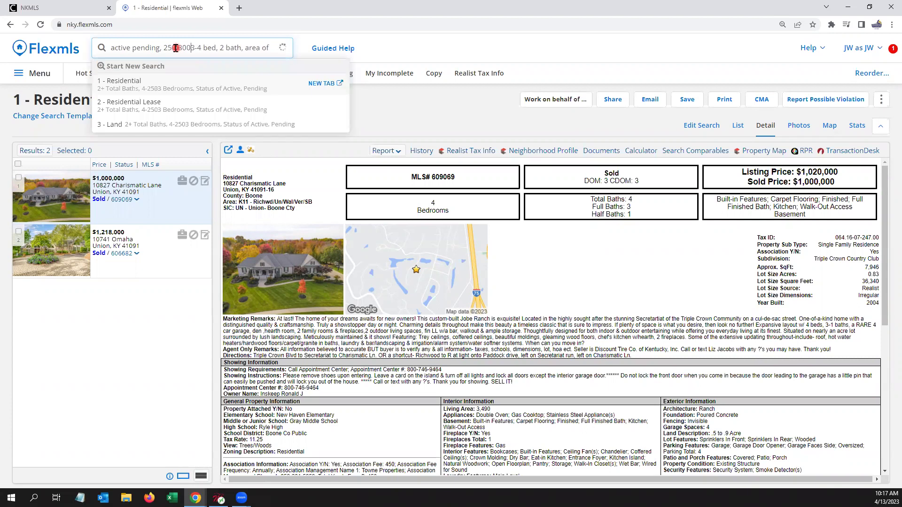
pyautogui.write(',')
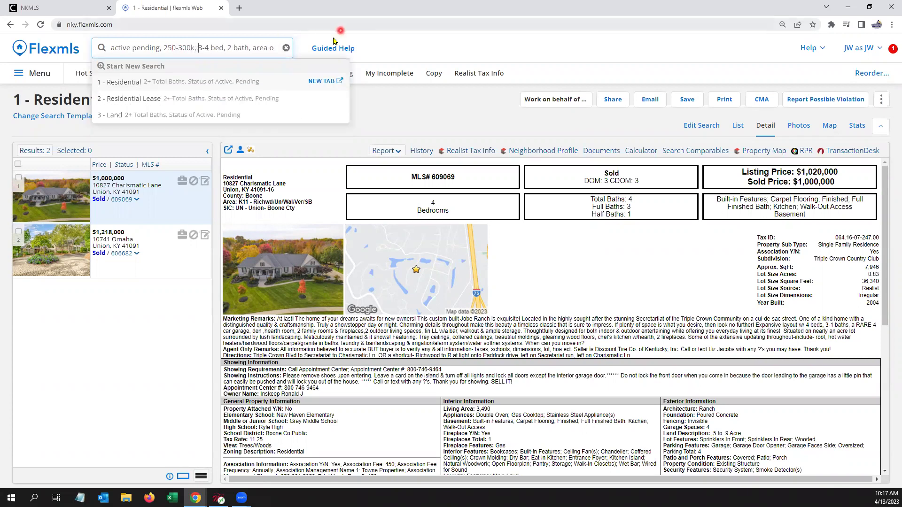
pyautogui.click(274, 45)
pyautogui.click(275, 43)
pyautogui.press('BackSpace')
pyautogui.press('BackSpace')
pyautogui.press('BackSpace')
pyautogui.press('BackSpace')
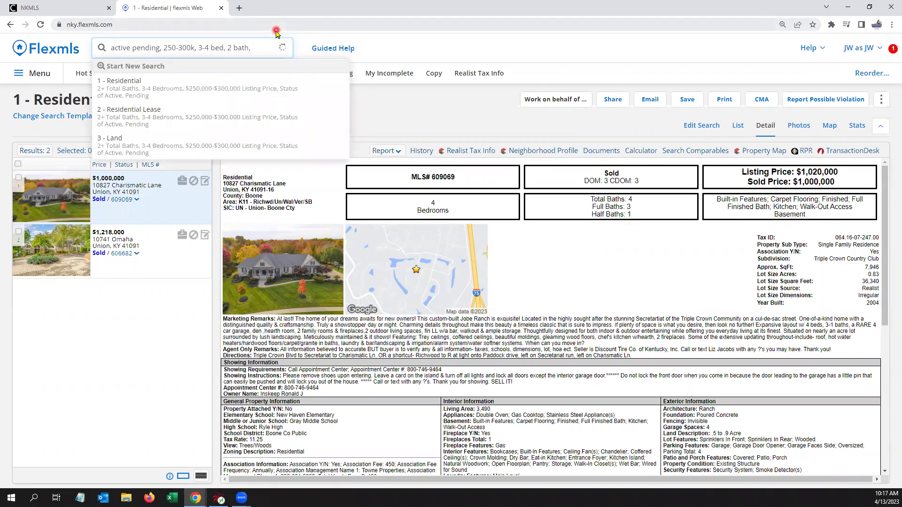
pyautogui.write('k11')
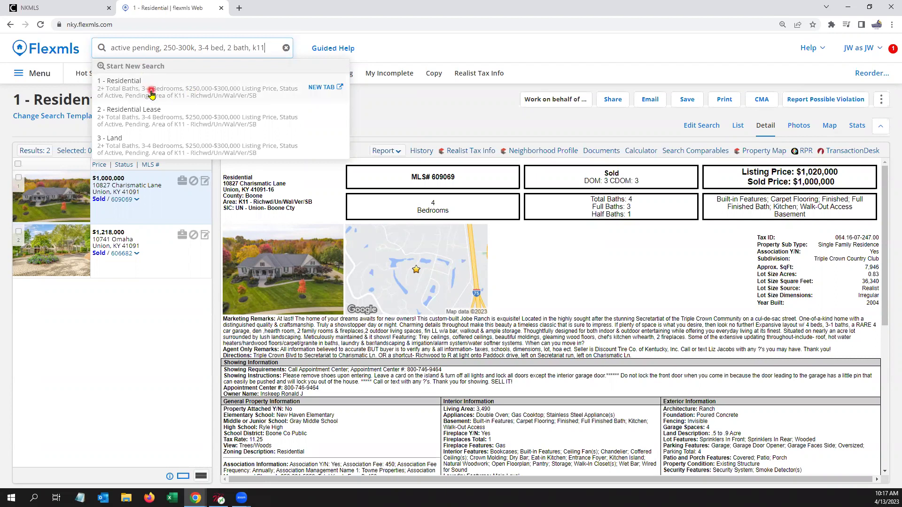
pyautogui.click(181, 98)
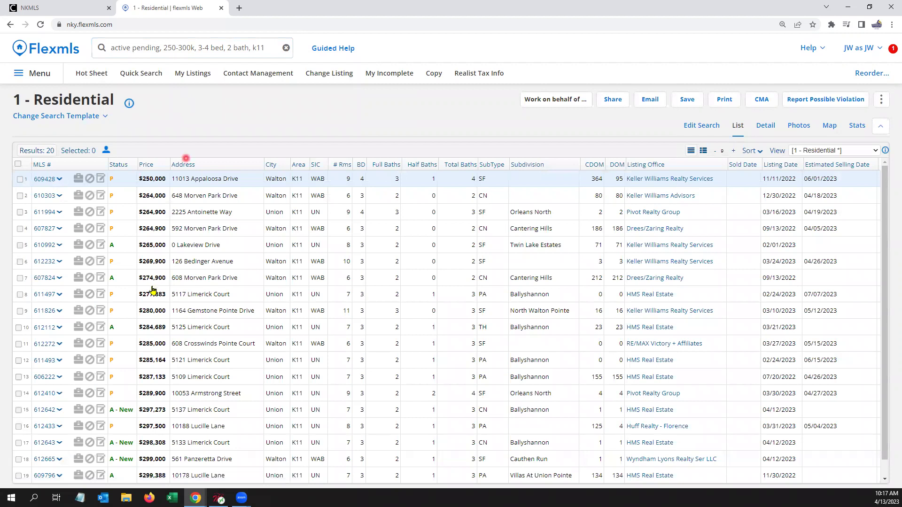
# Step: Add Property Sub Type Single Family Residence to the criteria, cutting results to 8
pyautogui.scroll(-1, 157, 282)
pyautogui.scroll(1, 146, 337)
pyautogui.click(707, 126)
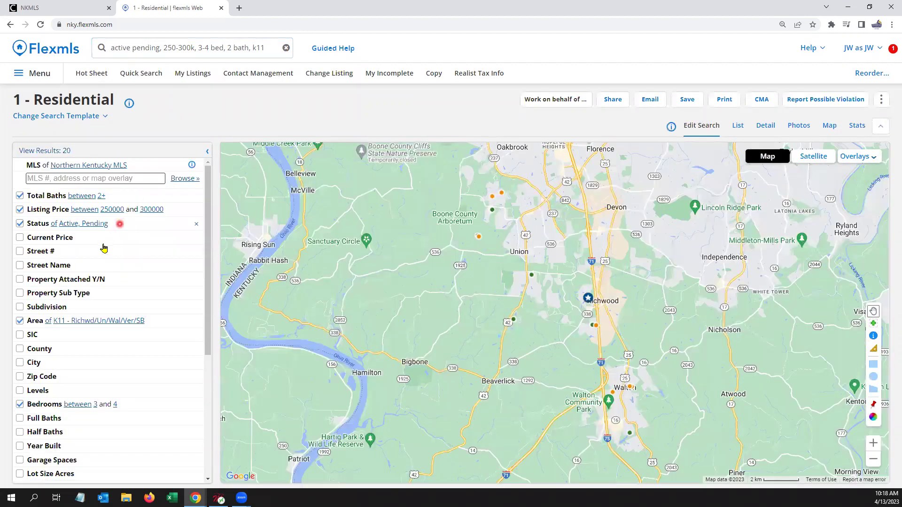
pyautogui.click(80, 294)
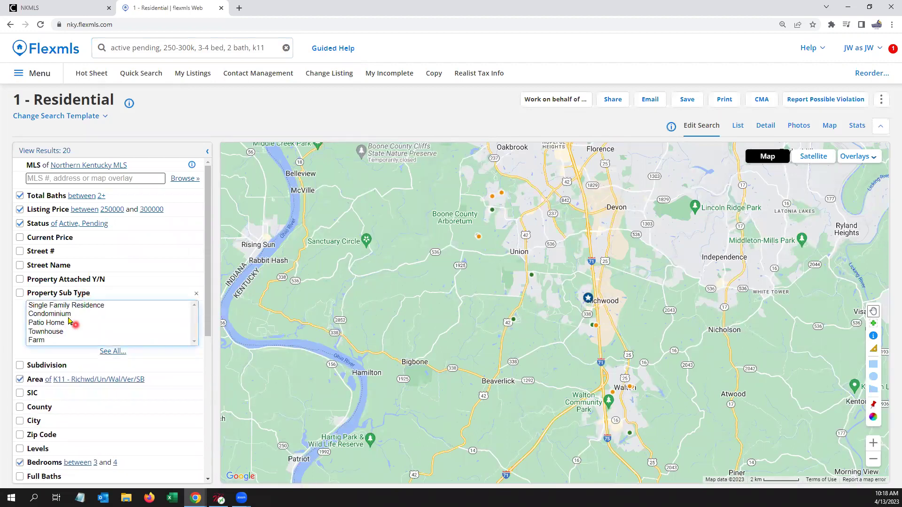
pyautogui.click(79, 306)
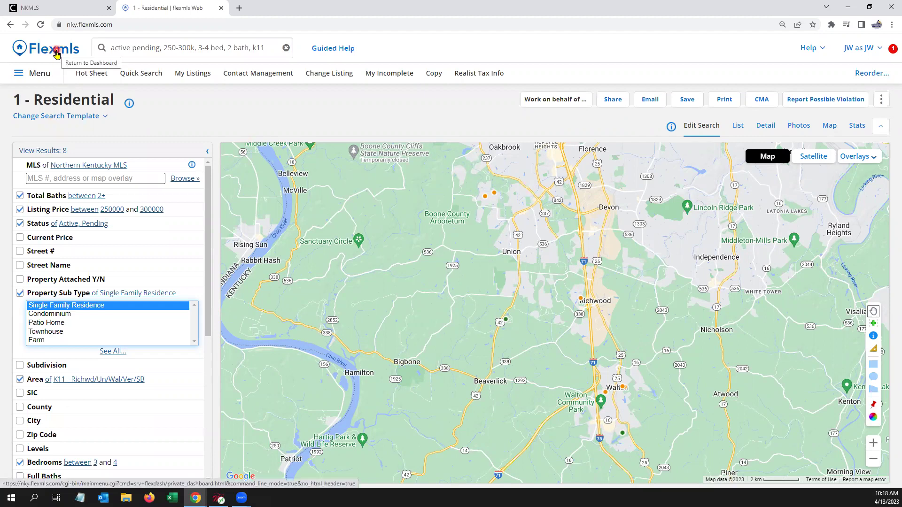
# Step: Clear the quick search and open the Saved Searches page from the dashboard using 'saved'
pyautogui.click(143, 47)
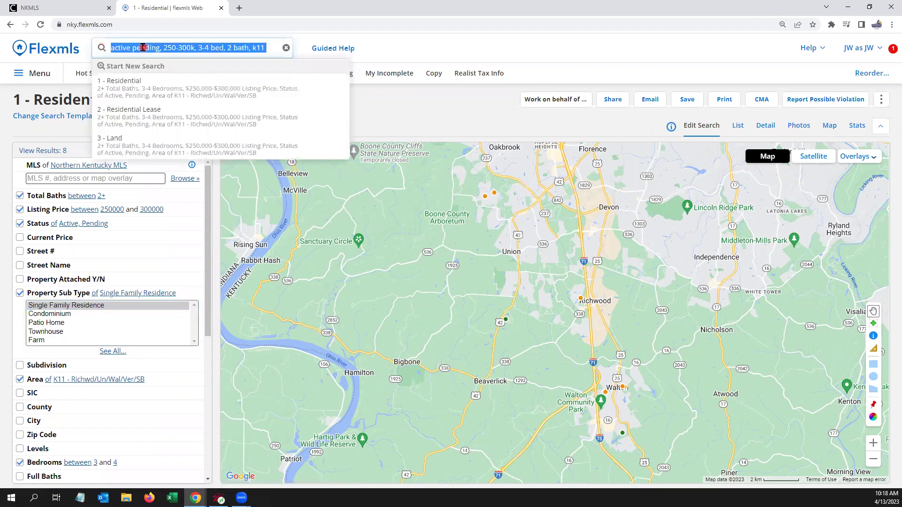
pyautogui.press('BackSpace')
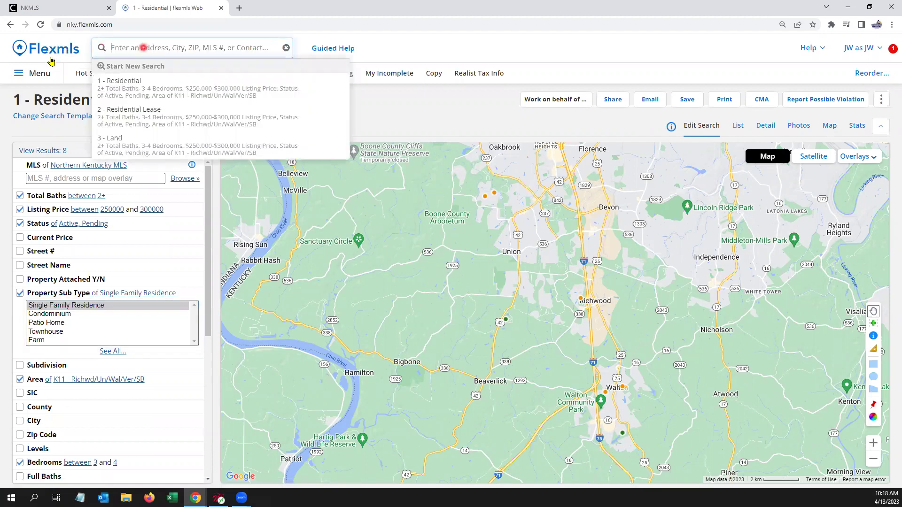
pyautogui.click(45, 50)
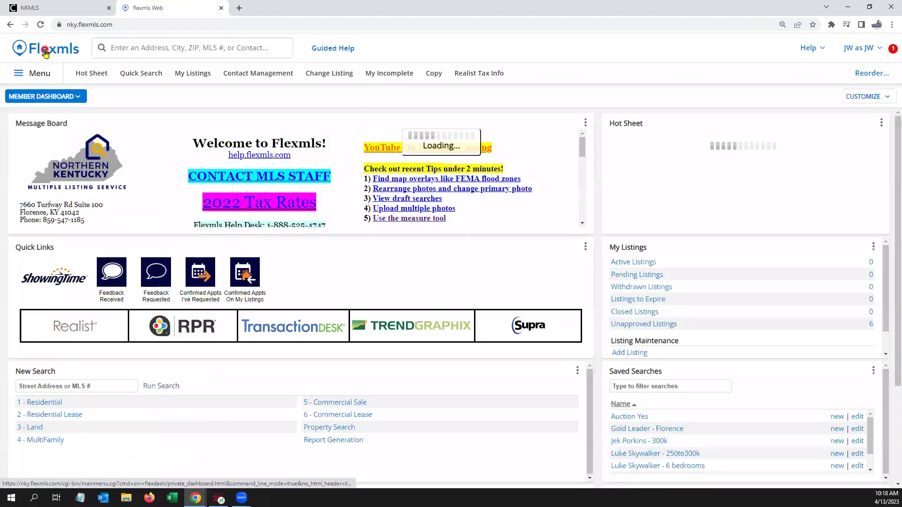
pyautogui.click(143, 45)
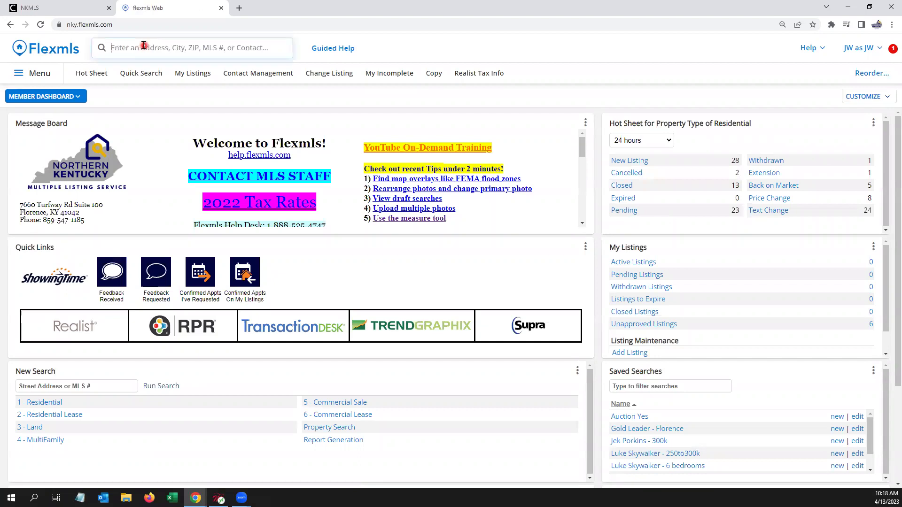
pyautogui.write('saved')
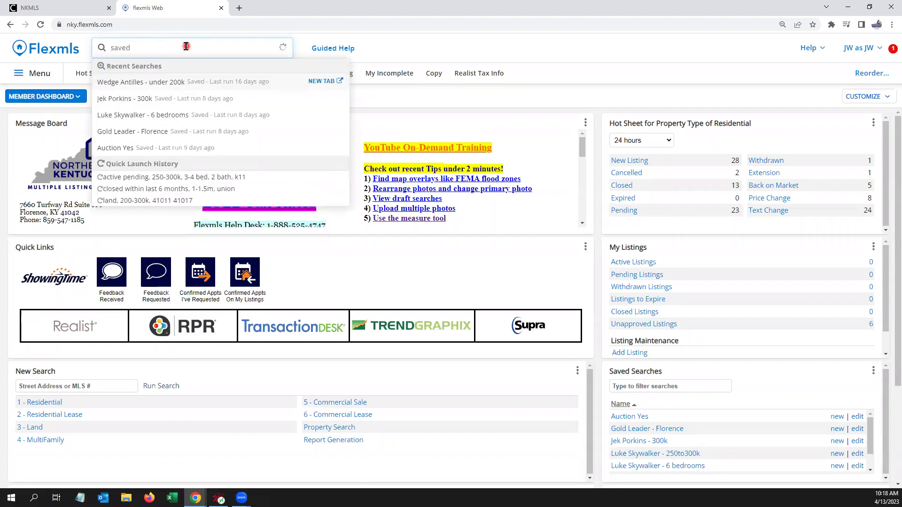
pyautogui.click(132, 113)
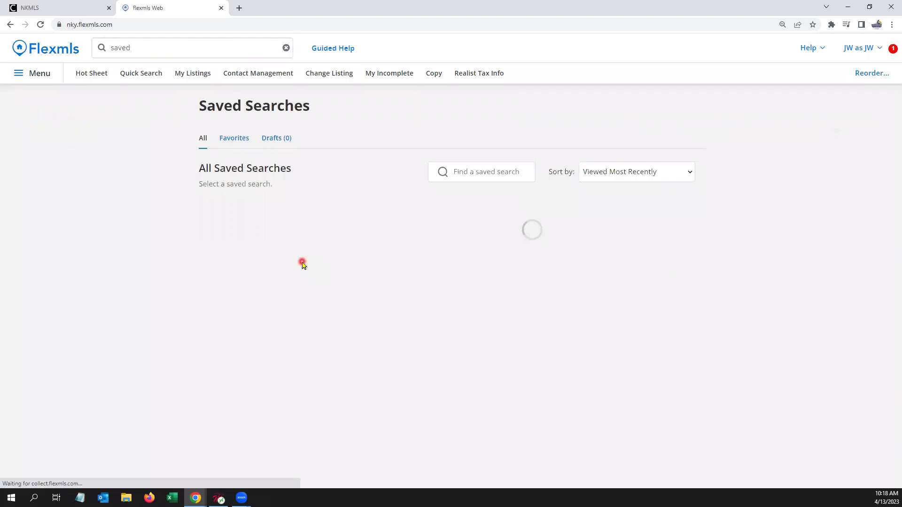
# Step: Clear the quick search box and bring up the full navigation menu
pyautogui.click(156, 47)
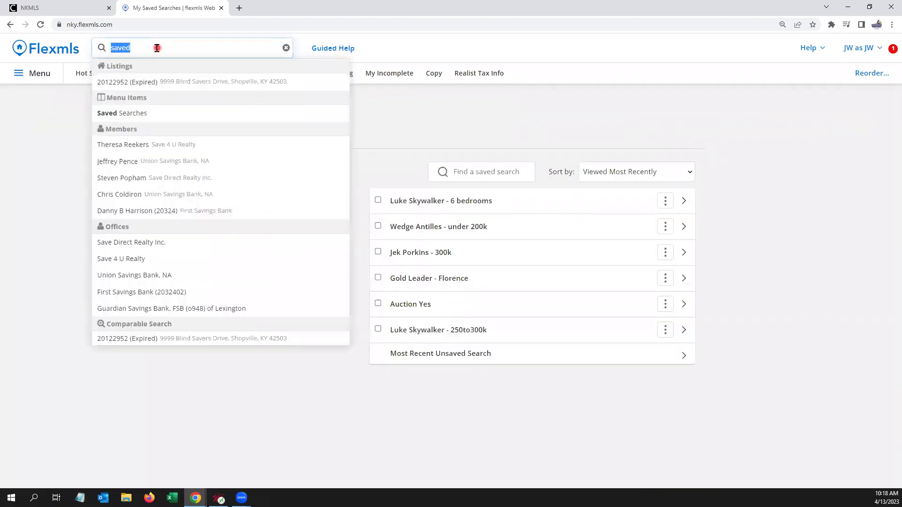
pyautogui.write('realist')
pyautogui.click(144, 87)
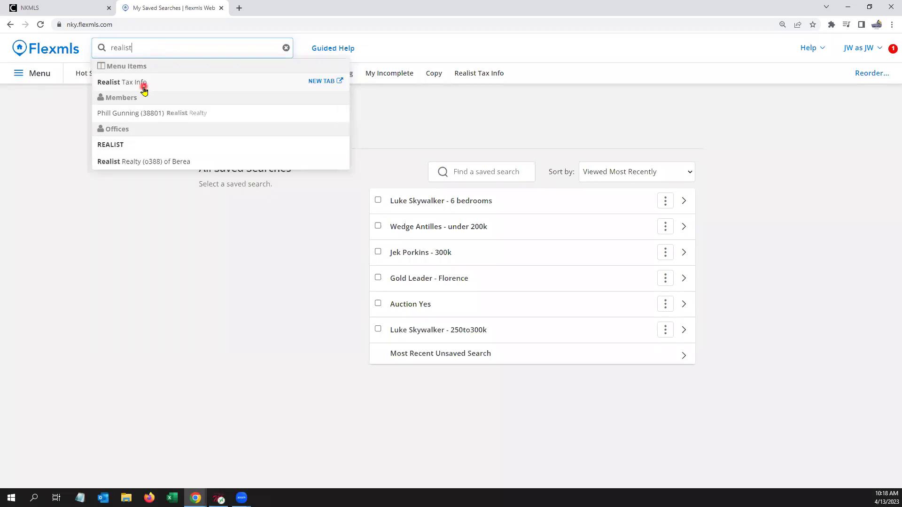
pyautogui.moveTo(109, 47); pyautogui.dragTo(157, 48)
pyautogui.press('BackSpace')
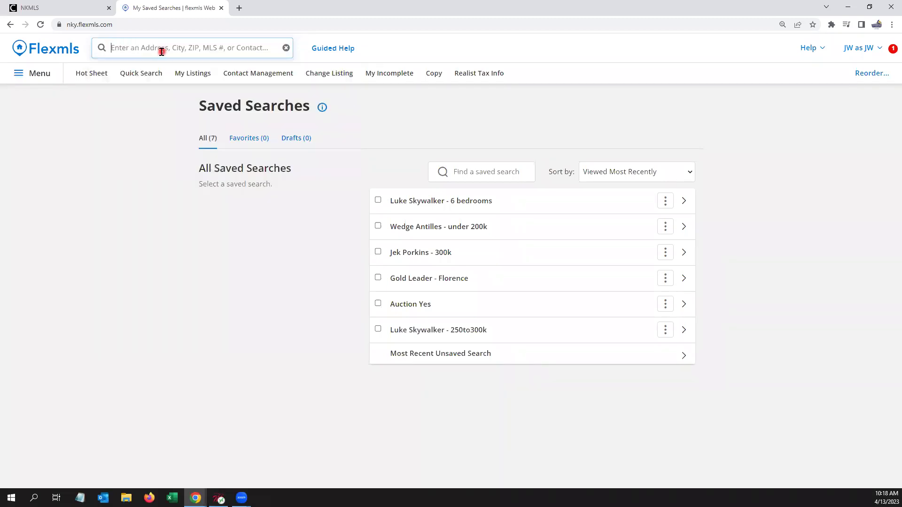
pyautogui.click(37, 77)
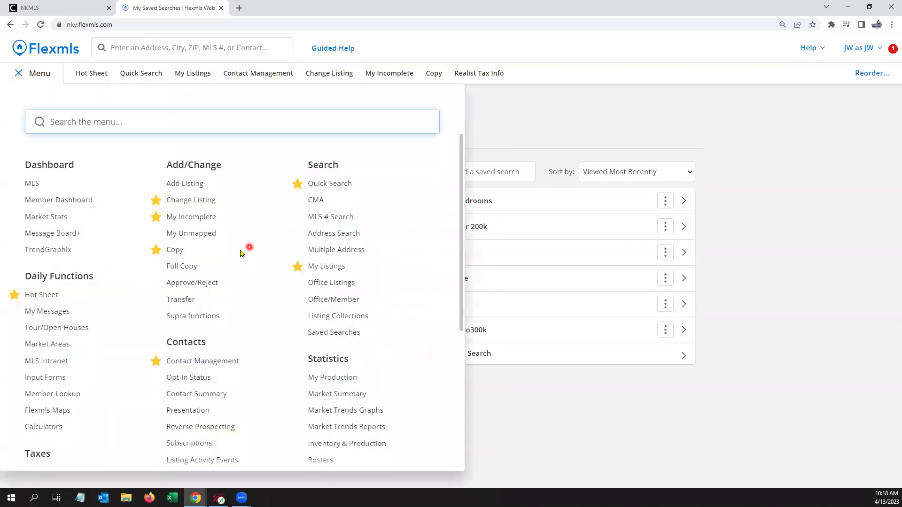
# Step: Open Inventory & Production Reports via 'inv', then close the menu and clear the search box
pyautogui.scroll(-1, 218, 289)
pyautogui.scroll(-3, 221, 270)
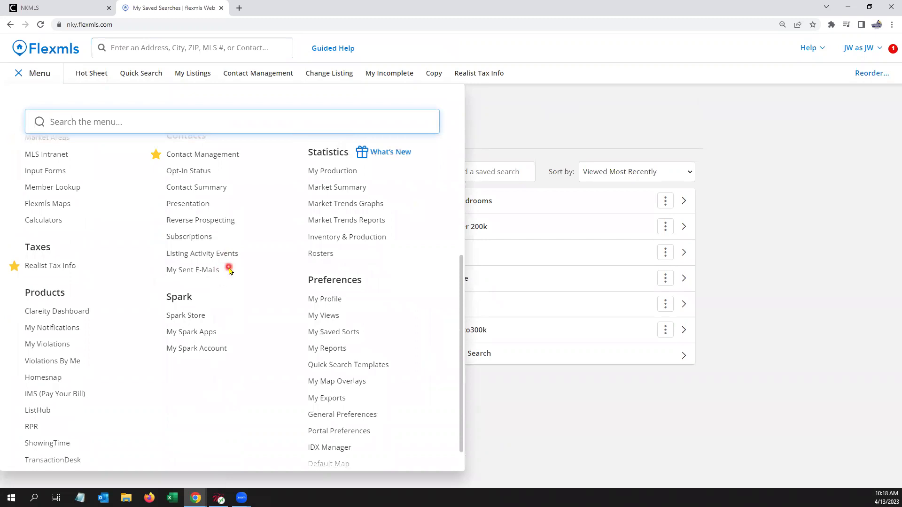
pyautogui.scroll(4, 230, 244)
pyautogui.click(122, 42)
pyautogui.write('inv')
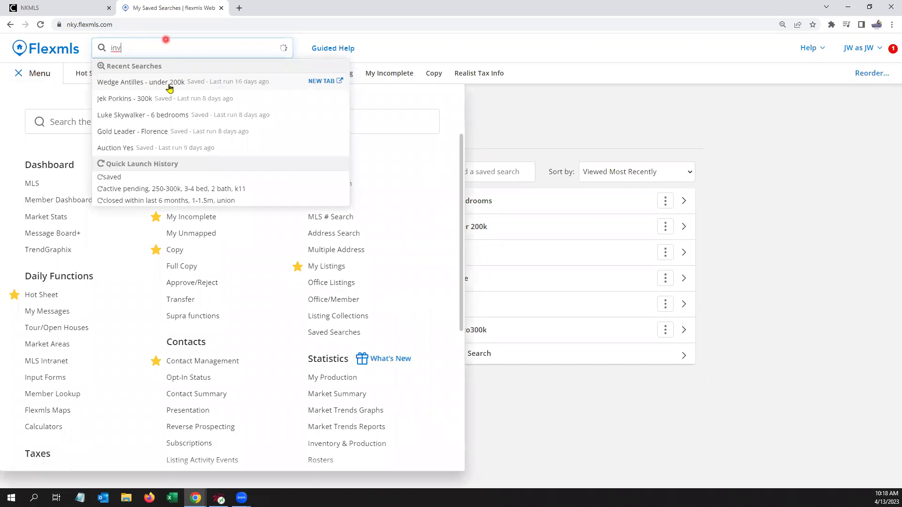
pyautogui.click(147, 177)
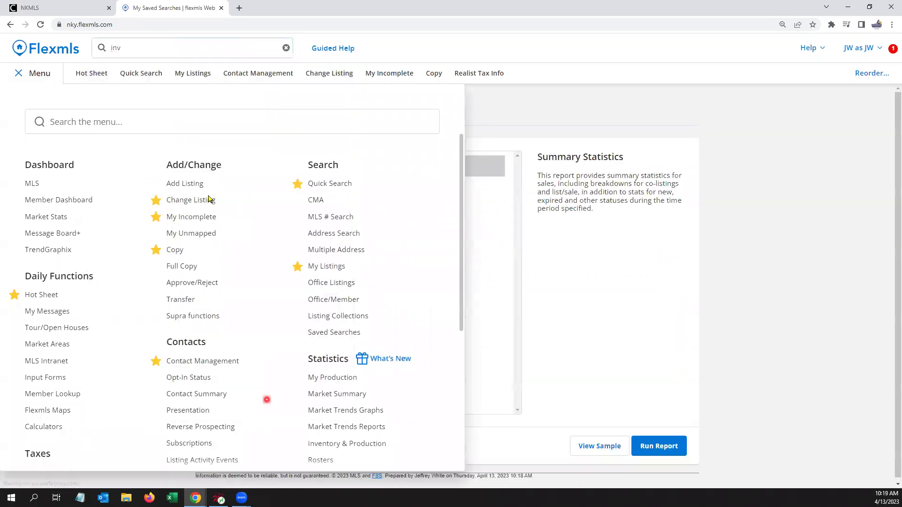
pyautogui.click(18, 73)
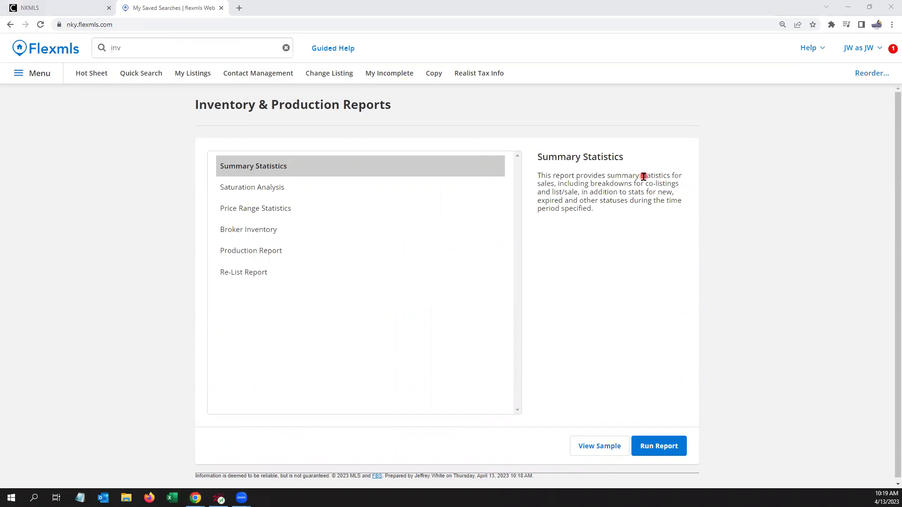
pyautogui.click(135, 45)
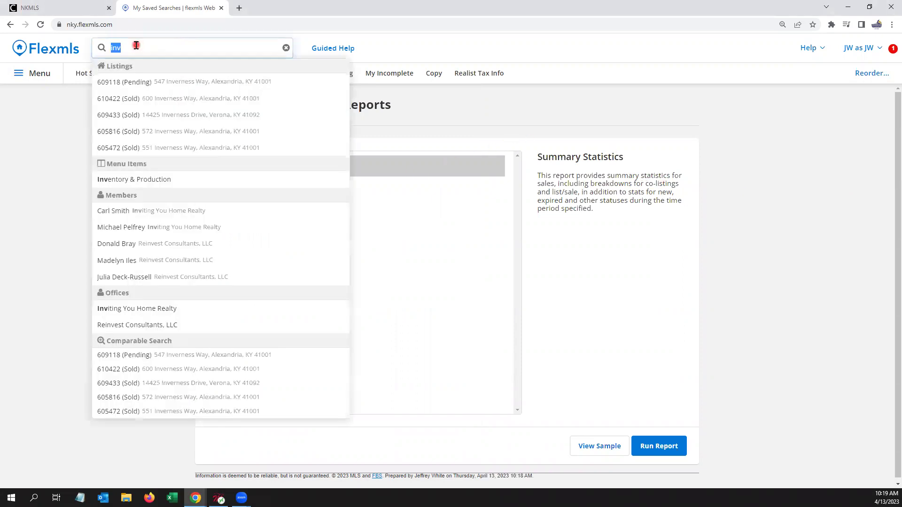
pyautogui.press('BackSpace')
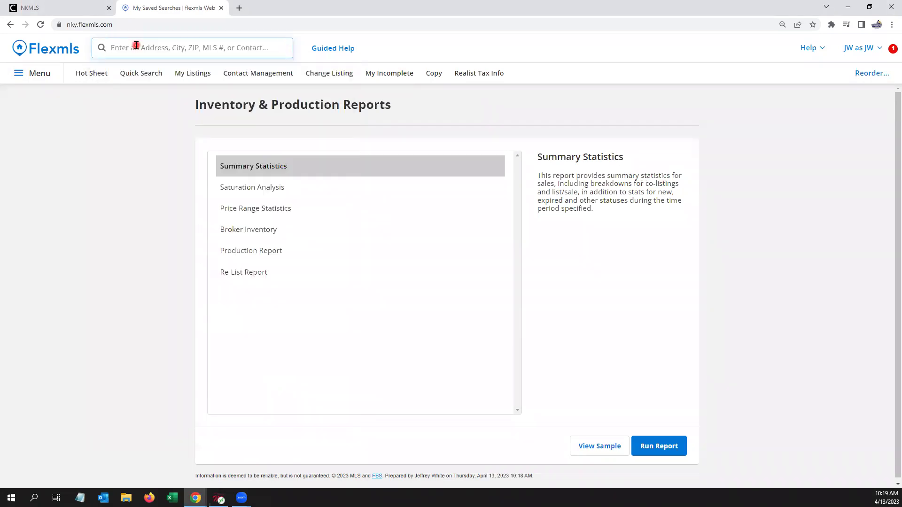
# Step: Return to the Member Dashboard and enter 'mls' in quick search to show MLS # Search
pyautogui.click(51, 49)
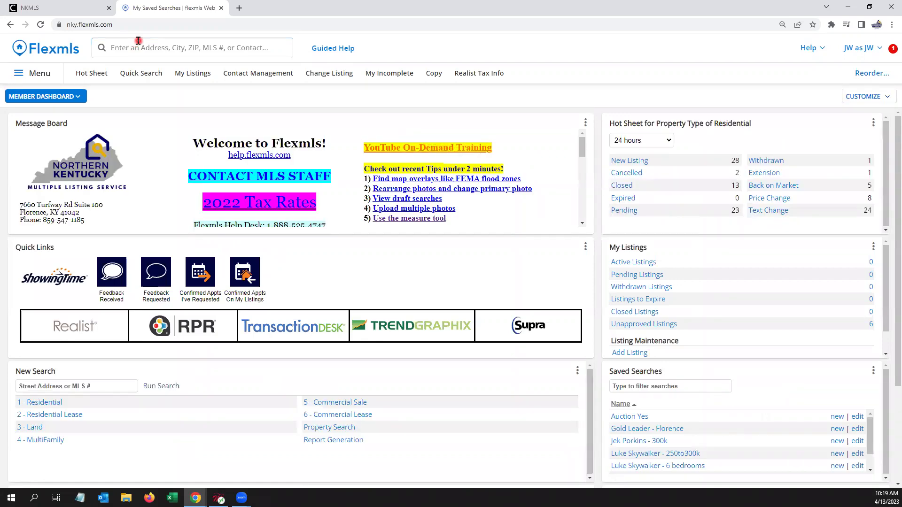
pyautogui.click(138, 41)
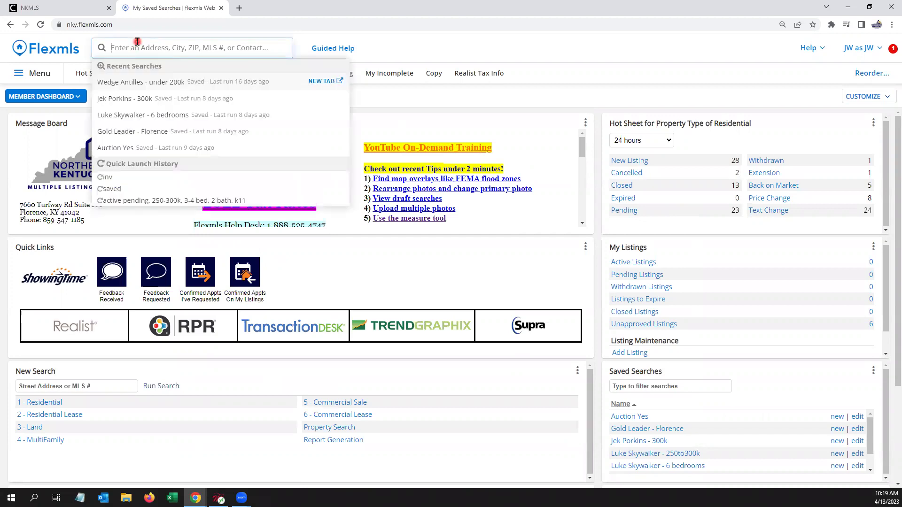
pyautogui.write('612643,')
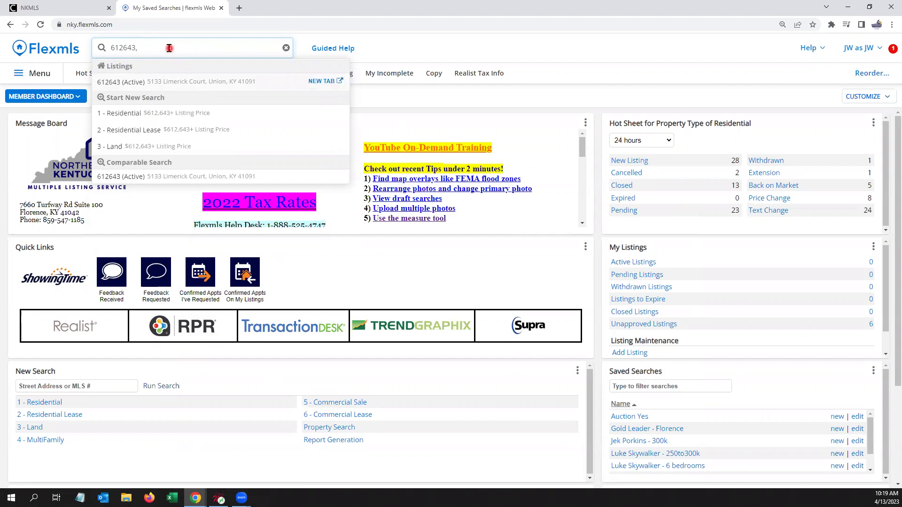
pyautogui.write('612644')
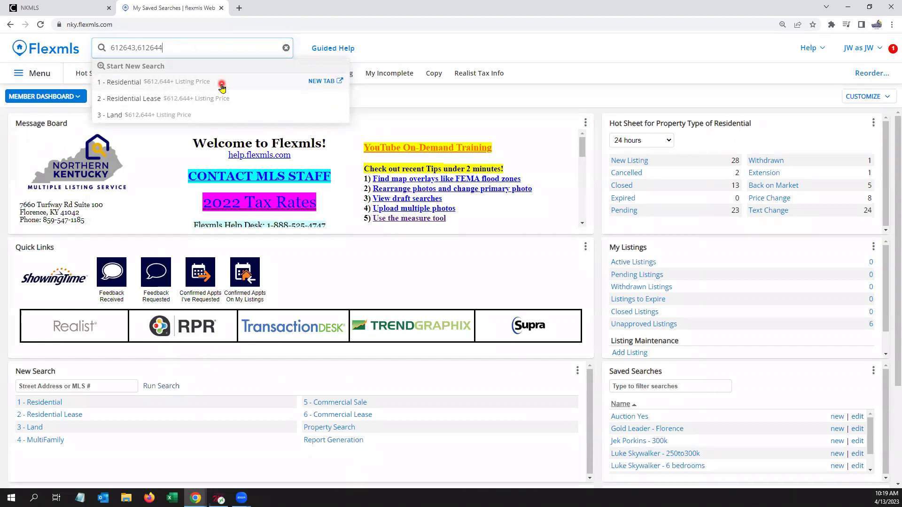
pyautogui.moveTo(170, 49); pyautogui.dragTo(107, 38)
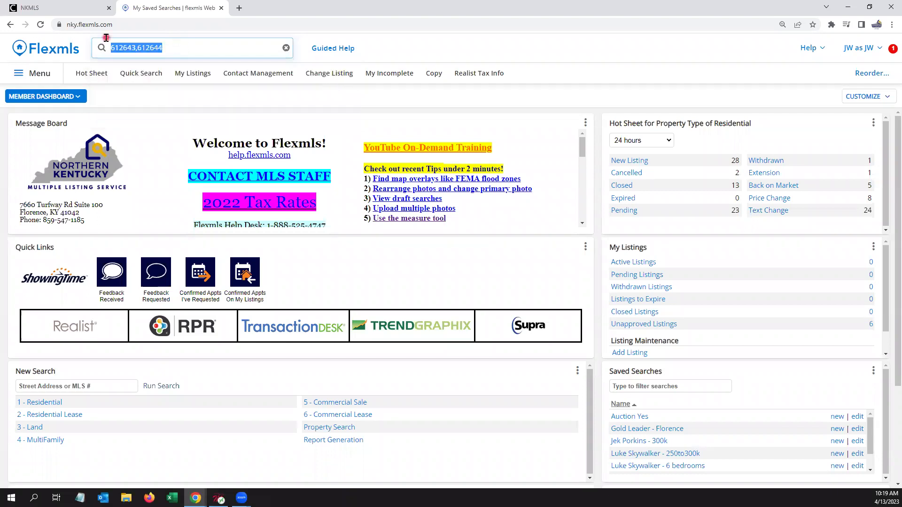
pyautogui.write('mls')
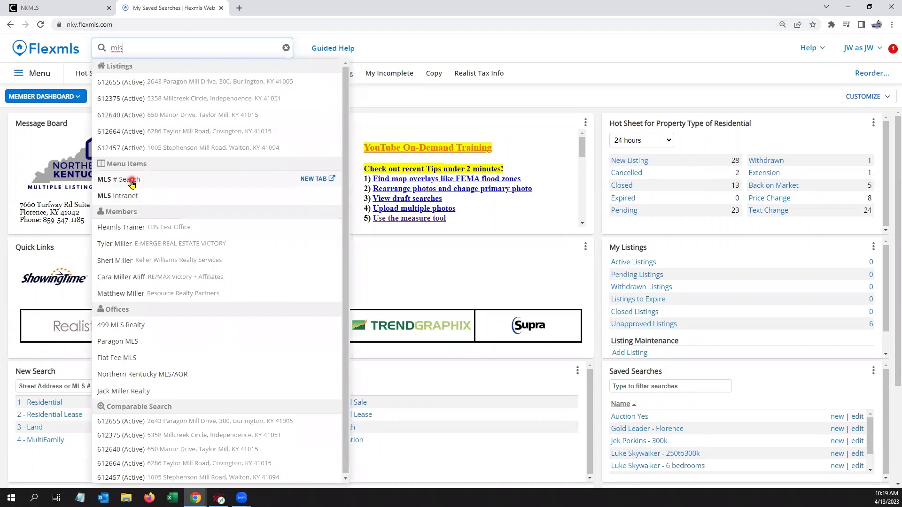
# Step: Run an MLS # Search for 612636, 612637 and 612635, listing three results
pyautogui.click(133, 182)
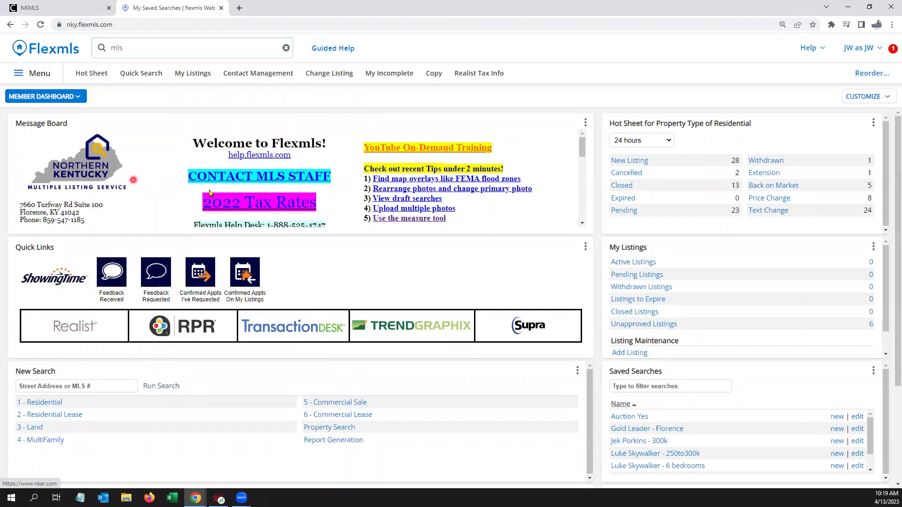
pyautogui.click(391, 172)
pyautogui.click(426, 171)
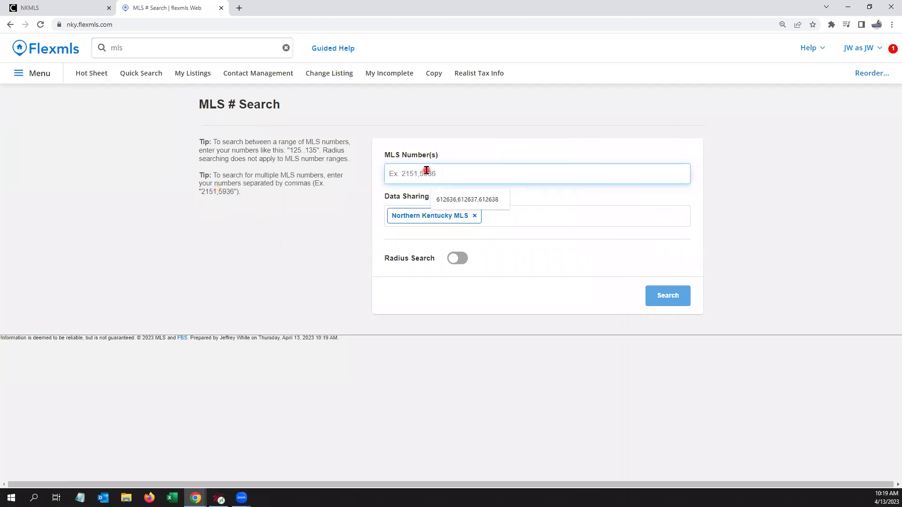
pyautogui.click(474, 199)
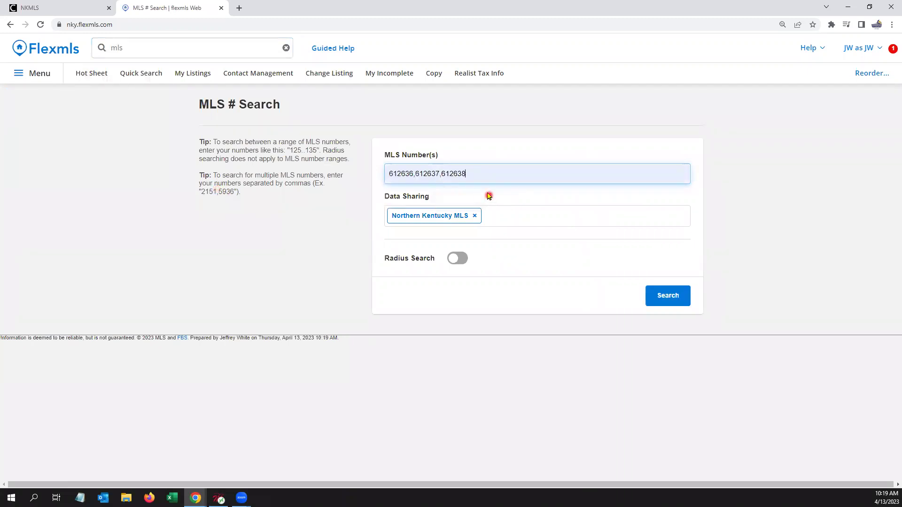
pyautogui.press('BackSpace')
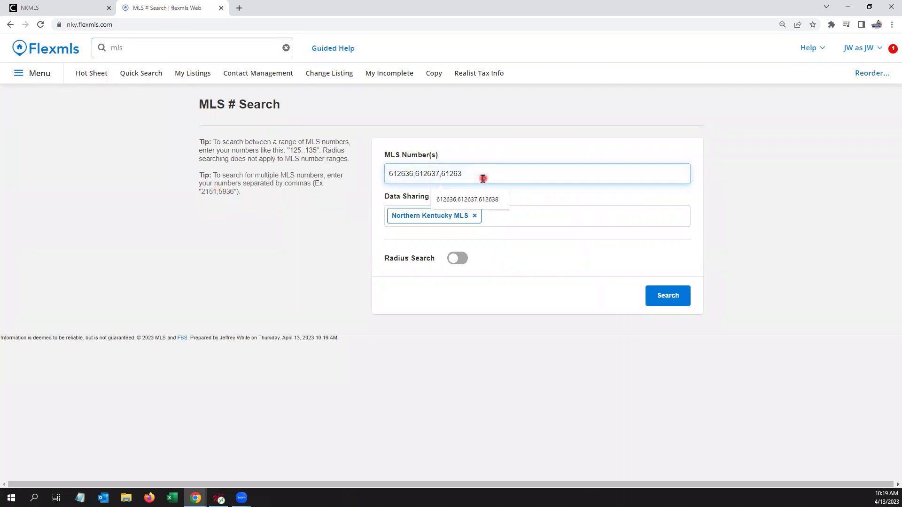
pyautogui.write('5')
pyautogui.click(306, 240)
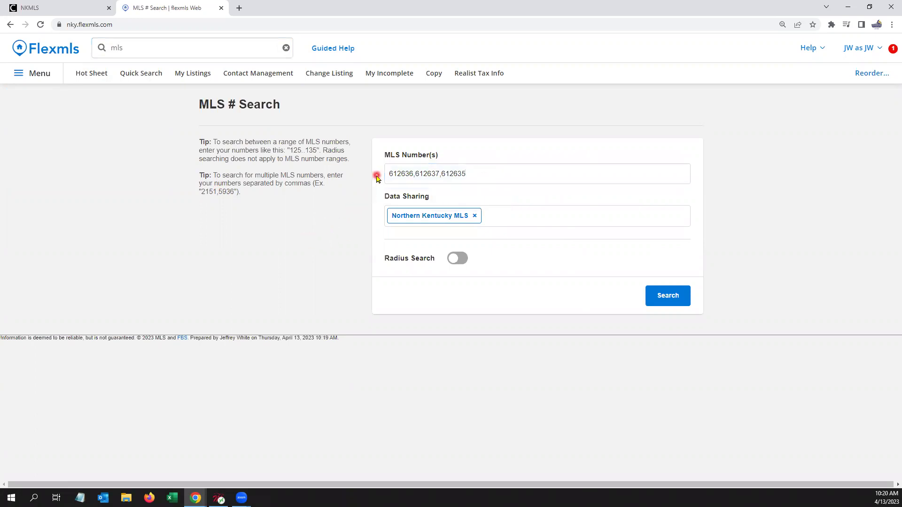
pyautogui.click(470, 170)
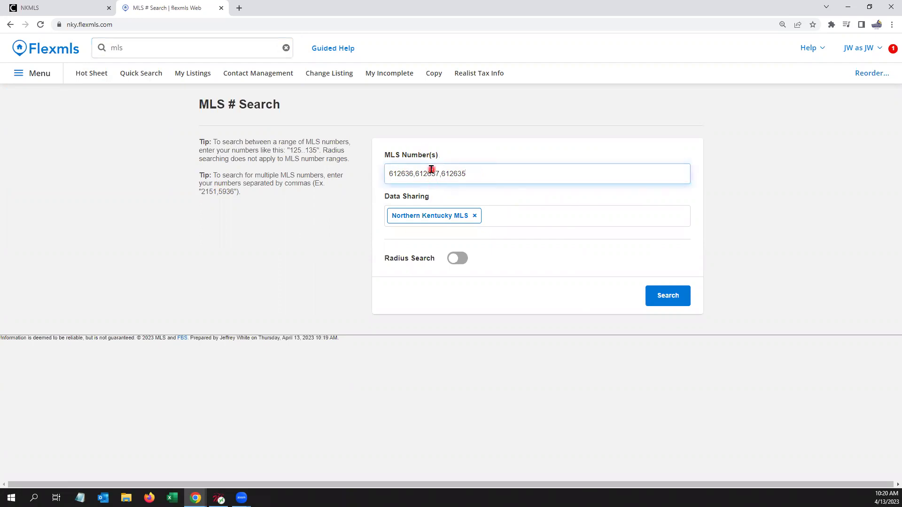
pyautogui.click(667, 297)
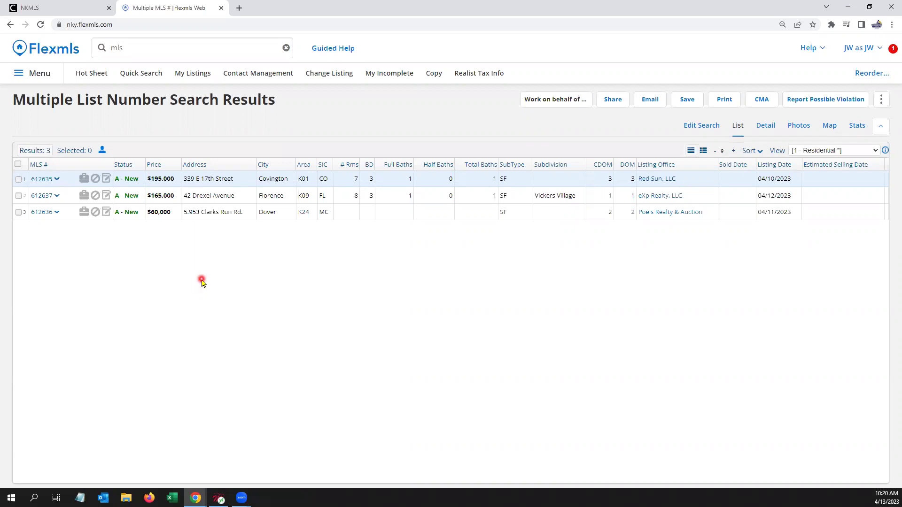
# Step: Select all three result listings and switch the results to the Map view
pyautogui.click(18, 164)
pyautogui.click(882, 101)
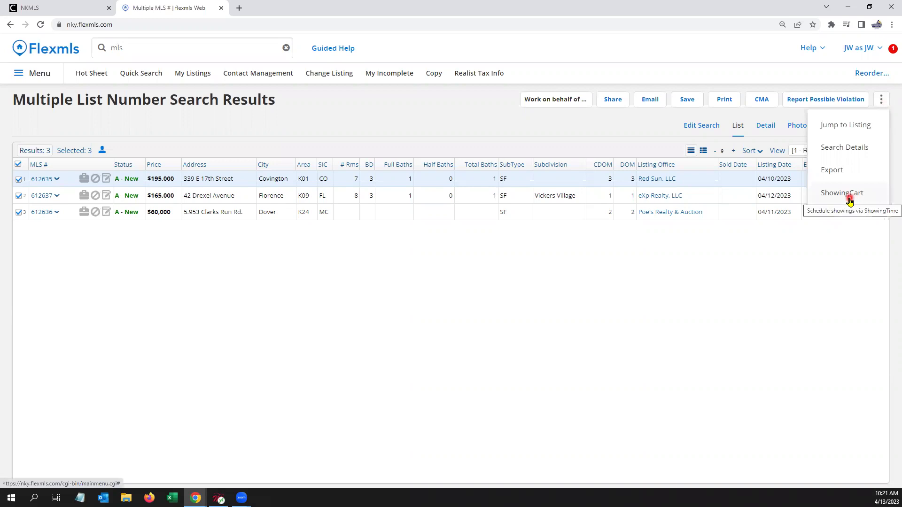
pyautogui.click(792, 256)
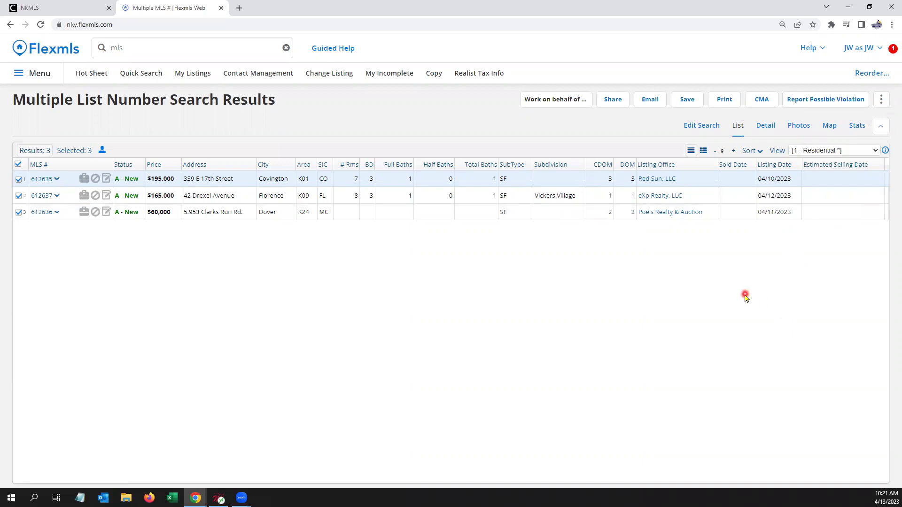
pyautogui.click(830, 125)
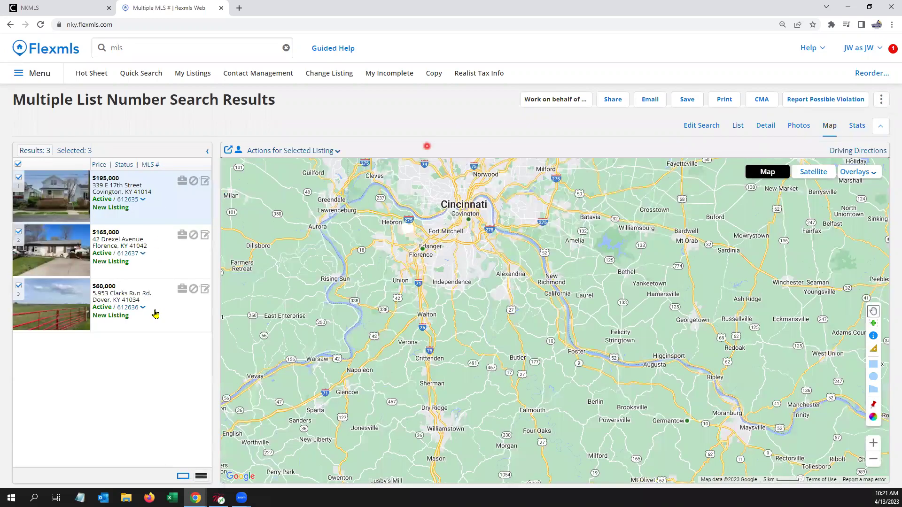
# Step: Get driving directions for the three selected listings and view them in Google Maps
pyautogui.click(157, 316)
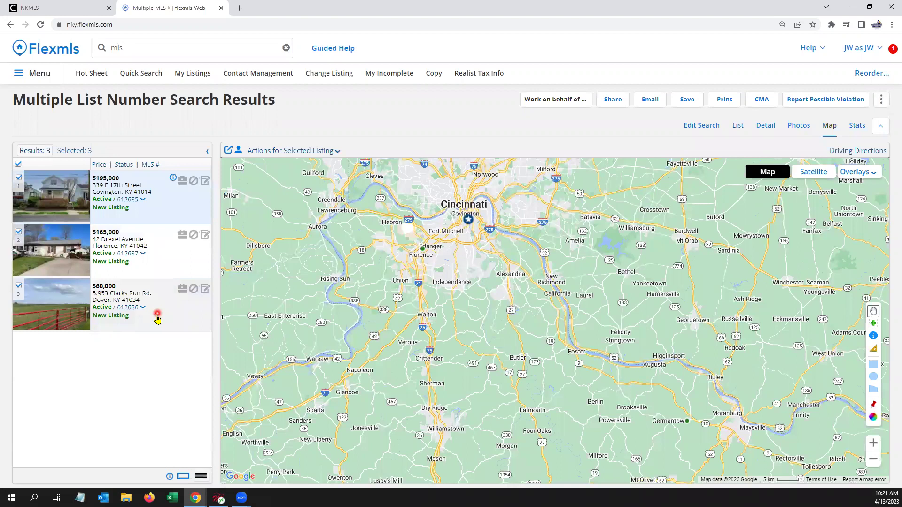
pyautogui.click(189, 249)
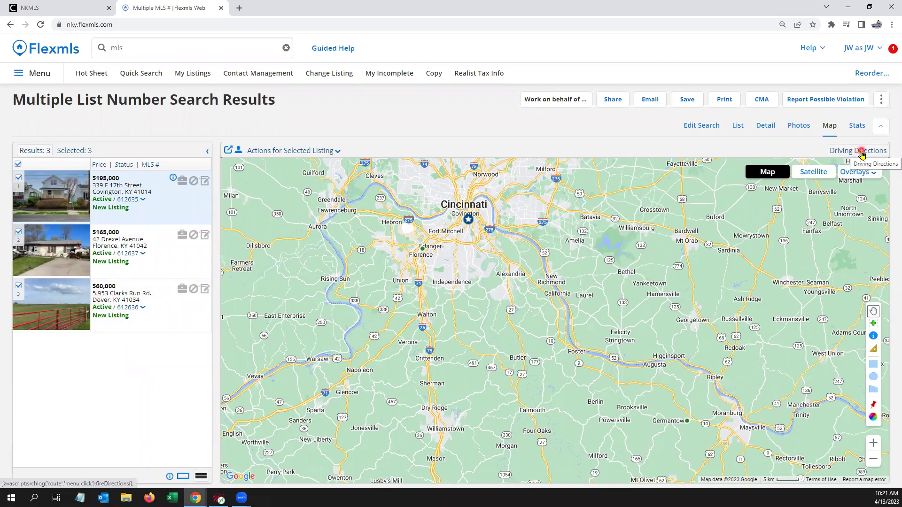
pyautogui.click(862, 151)
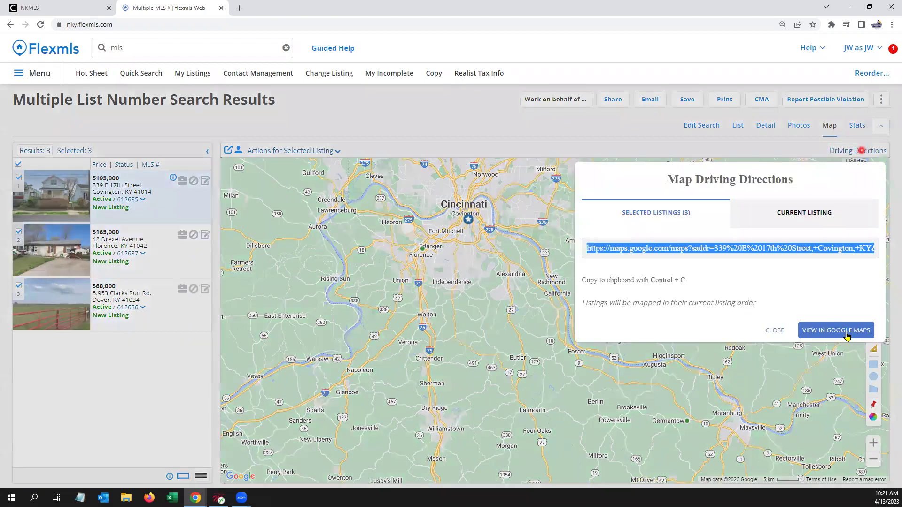
pyautogui.click(844, 332)
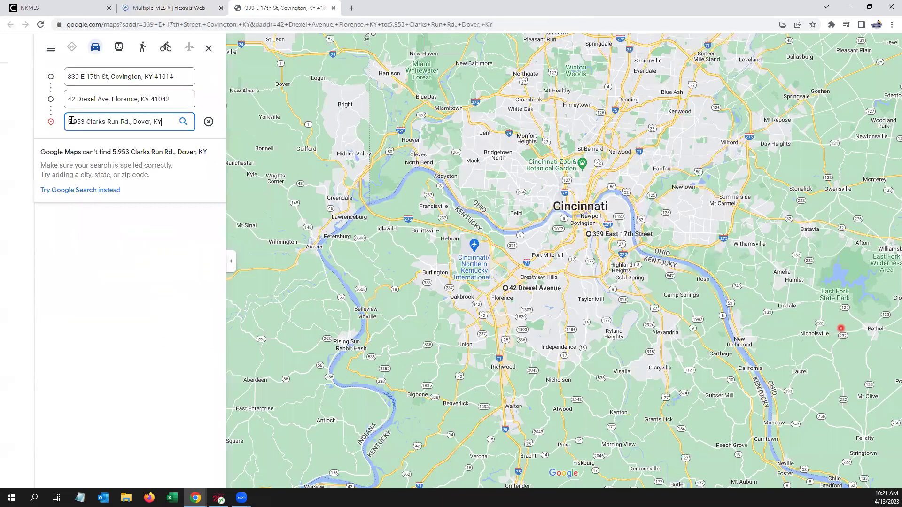
# Step: Remove the stray period from the Clarks Run Rd house number and recalculate the route
pyautogui.click(71, 121)
pyautogui.press('Delete')
pyautogui.press('Return')
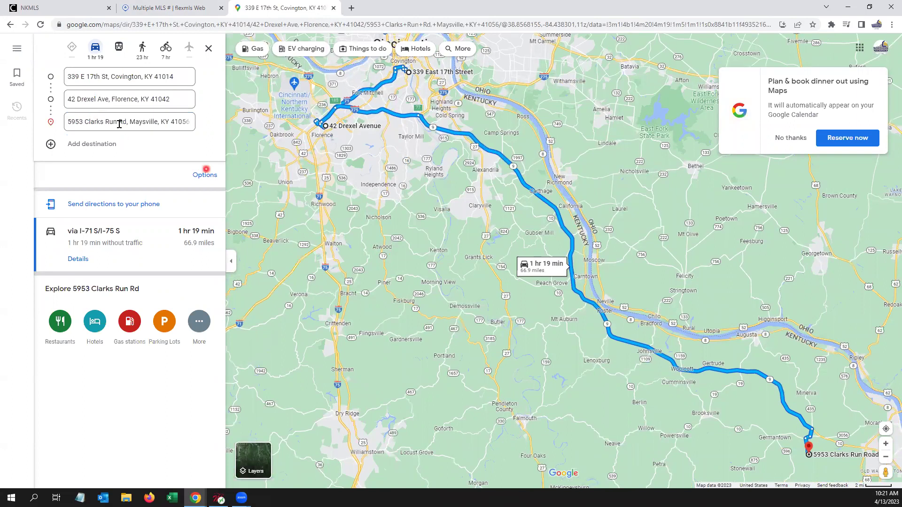
pyautogui.click(135, 124)
pyautogui.click(136, 134)
# Step: Add Northern Kentucky Association of REALTORS as a stop and make it the route's start
pyautogui.click(98, 144)
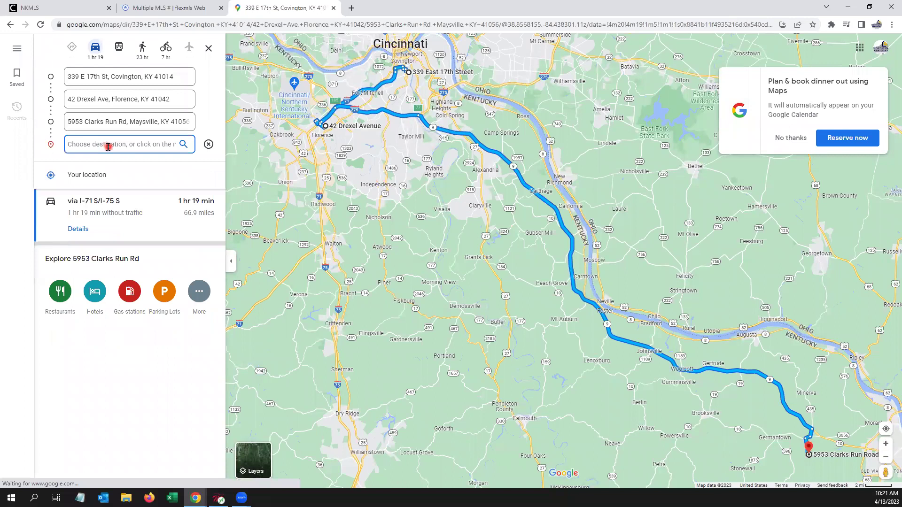
pyautogui.write('nor')
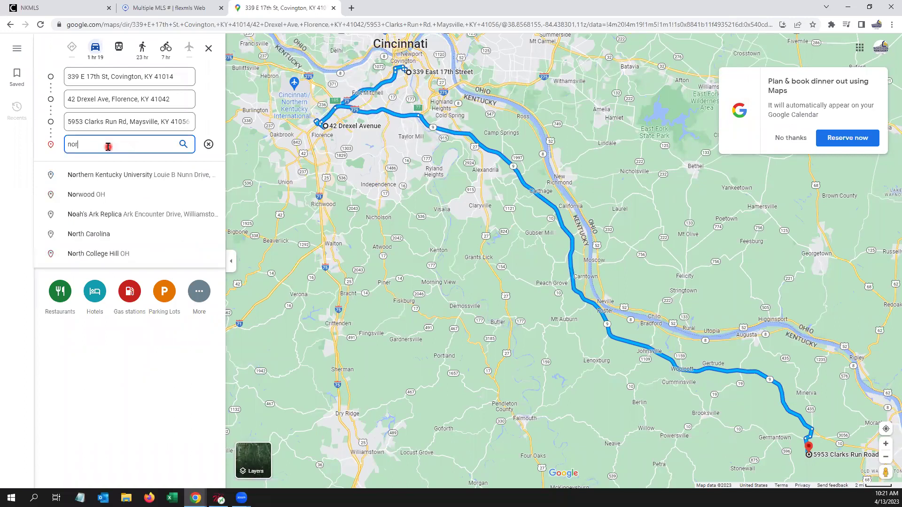
pyautogui.write('thern kentucky assoc')
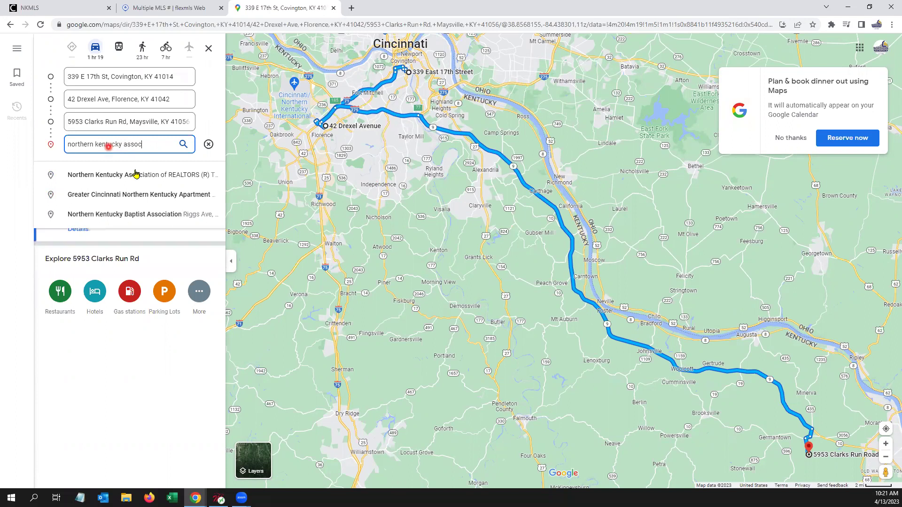
pyautogui.click(136, 174)
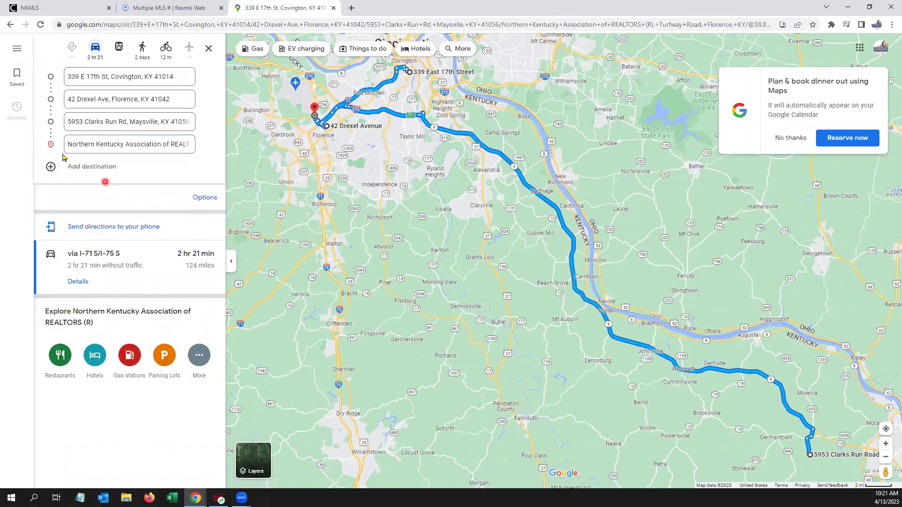
pyautogui.moveTo(50, 144); pyautogui.dragTo(52, 80)
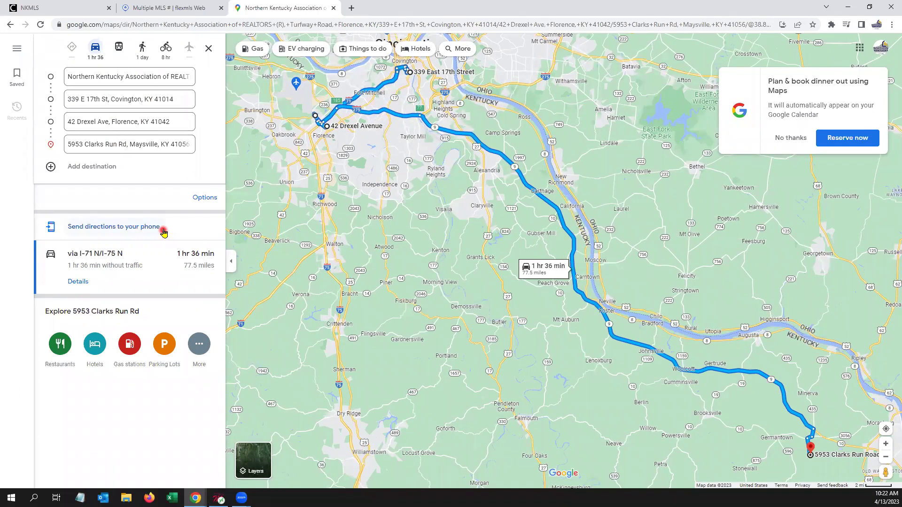
# Step: Close the Google Maps tab and directions dialog and open the MLS # Search page
pyautogui.click(333, 9)
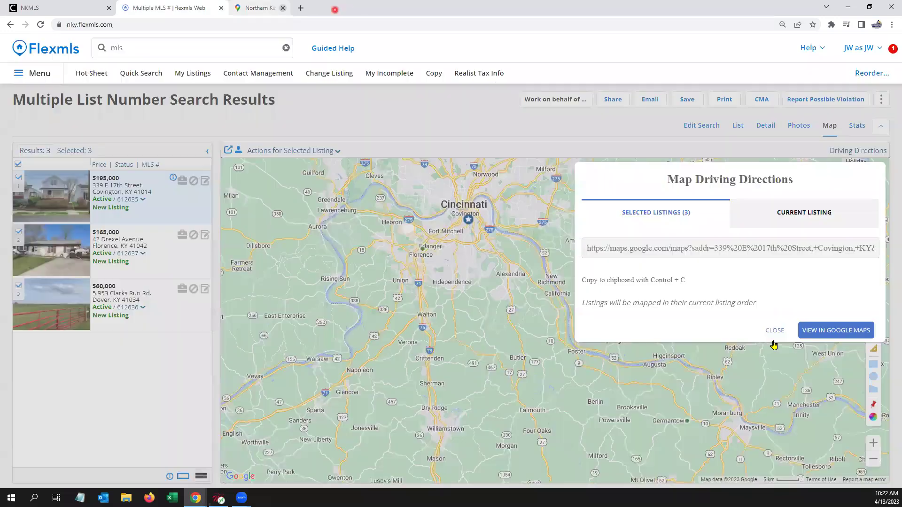
pyautogui.click(289, 227)
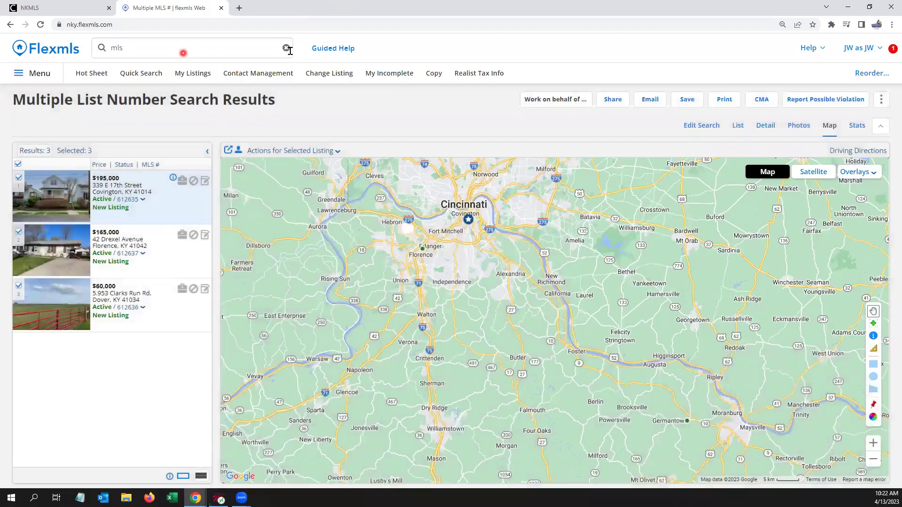
pyautogui.click(205, 48)
pyautogui.click(126, 179)
# Step: Reuse the previous MLS list, change 612636 to 612632, and search 612635, 612637, 612632
pyautogui.click(131, 45)
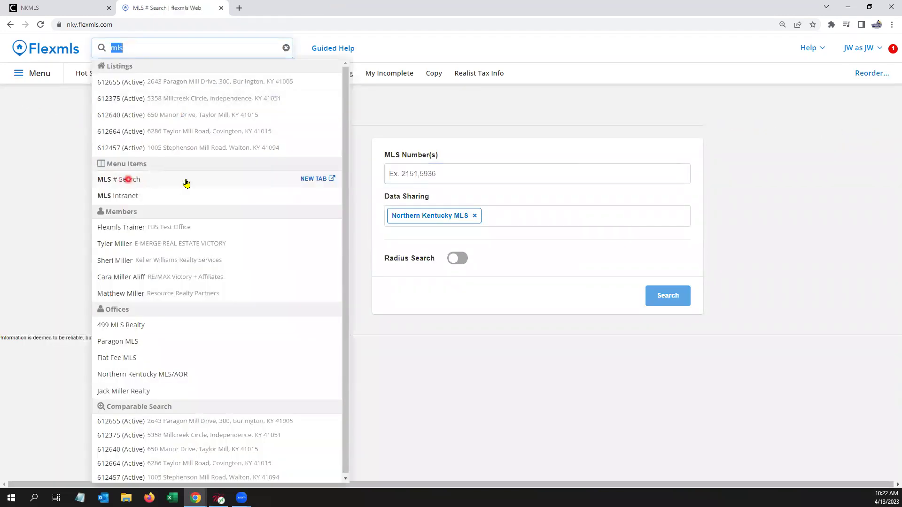
pyautogui.click(407, 171)
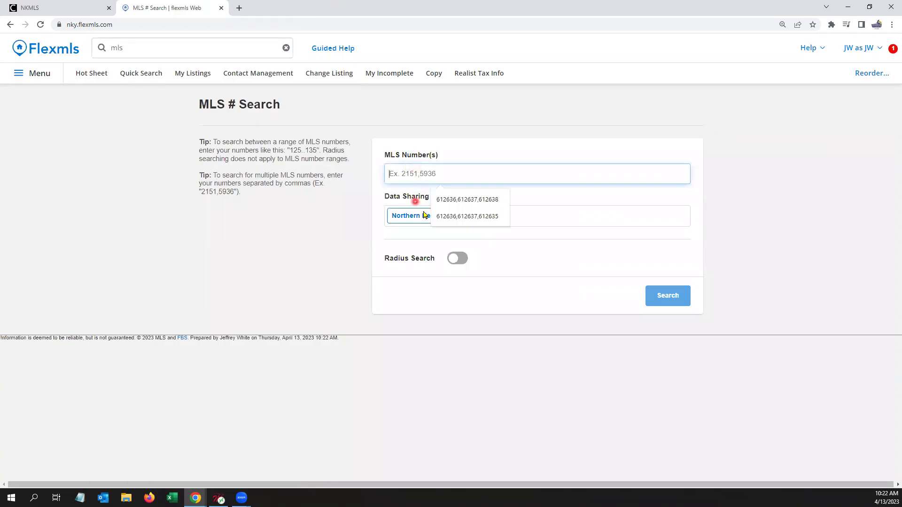
pyautogui.click(459, 217)
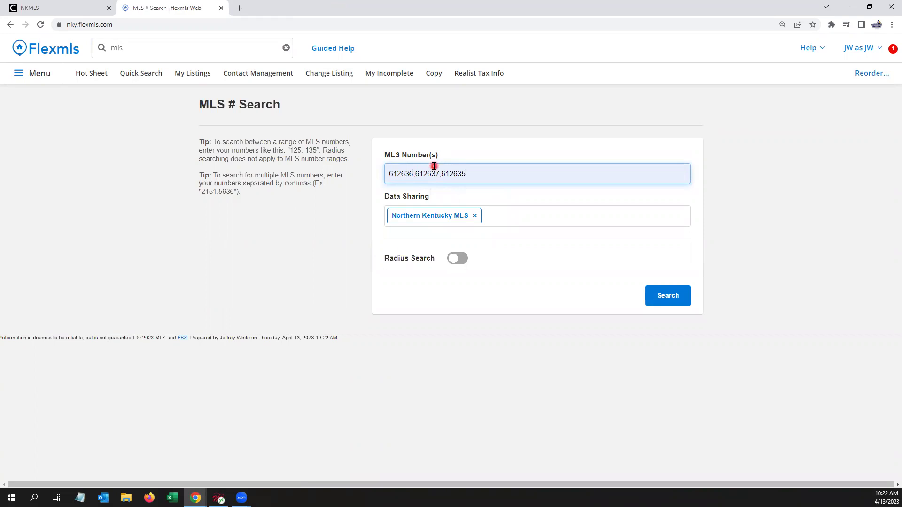
pyautogui.press('BackSpace')
pyautogui.write('2')
pyautogui.click(505, 172)
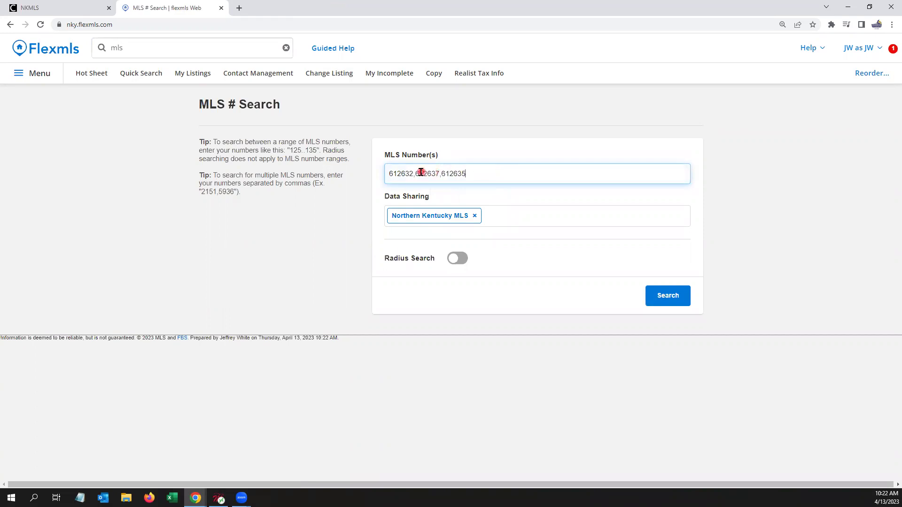
pyautogui.click(566, 165)
pyautogui.click(653, 298)
pyautogui.click(668, 298)
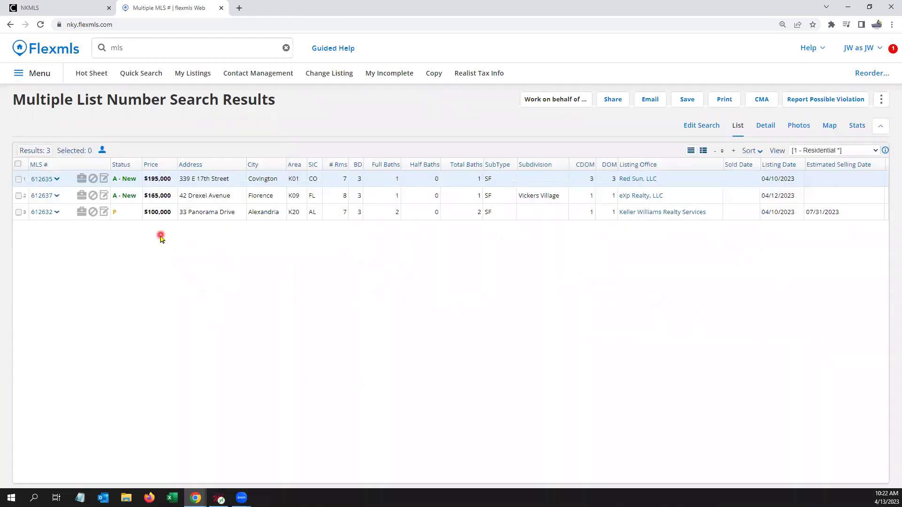
# Step: Select all three results and send their Map driving directions route to Google Maps
pyautogui.click(18, 164)
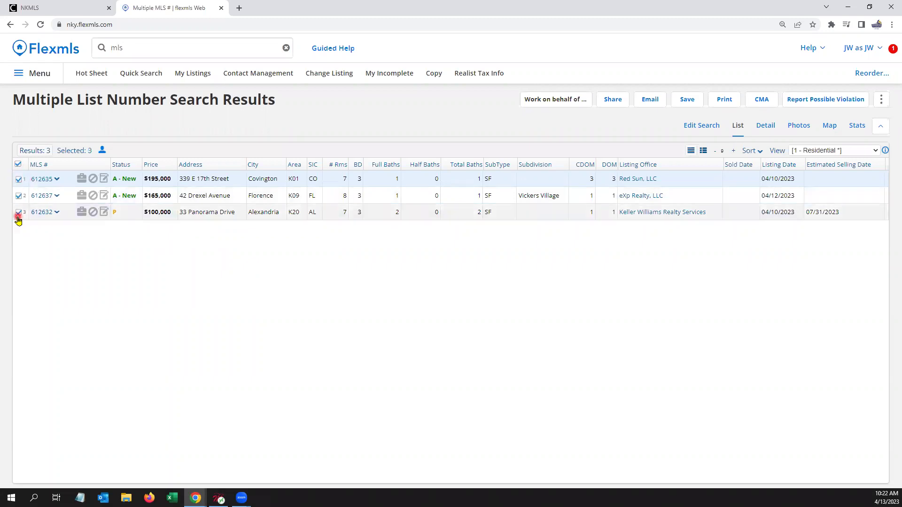
pyautogui.click(882, 101)
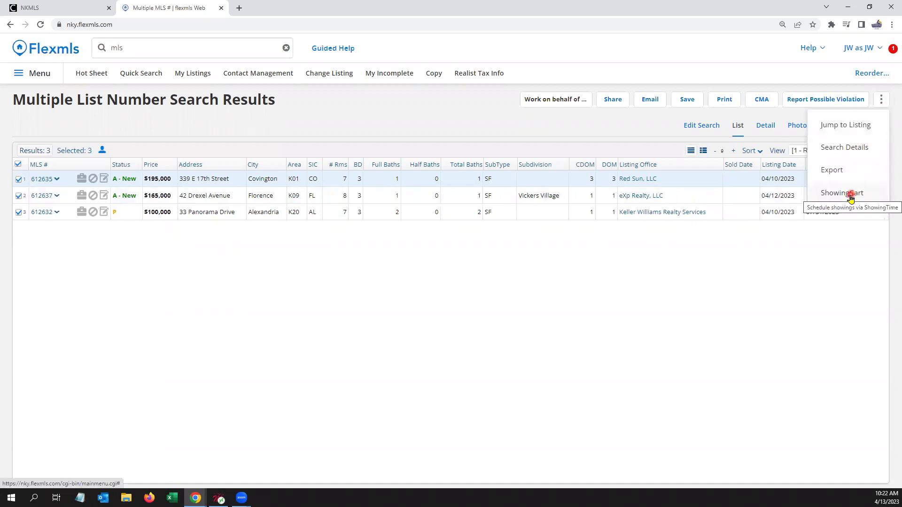
pyautogui.click(808, 220)
pyautogui.click(830, 127)
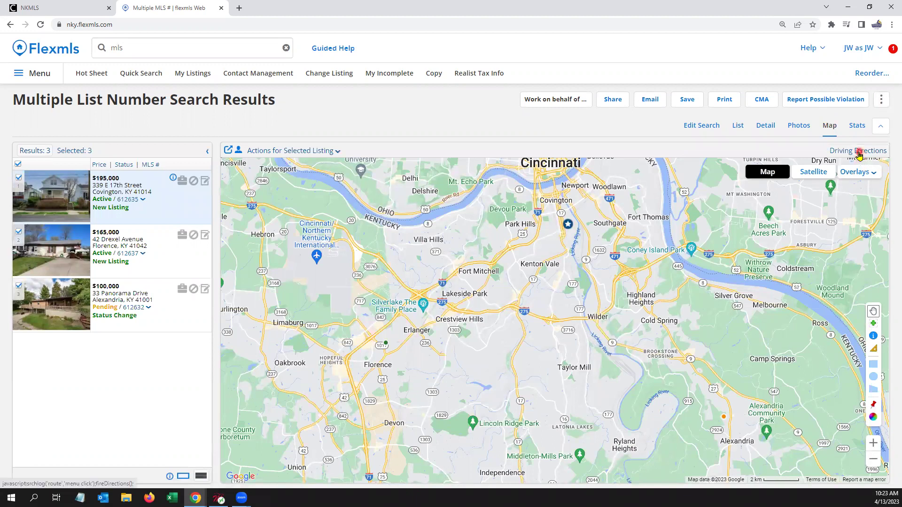
pyautogui.click(859, 152)
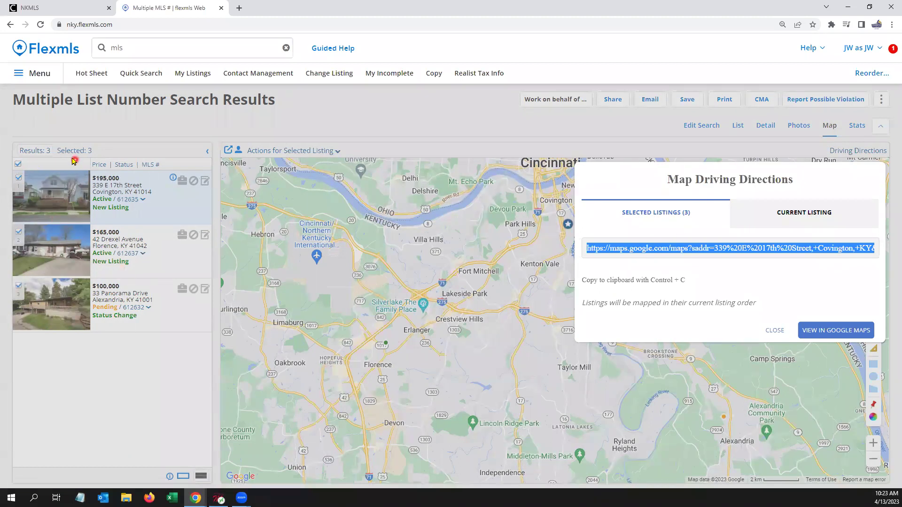
pyautogui.click(824, 334)
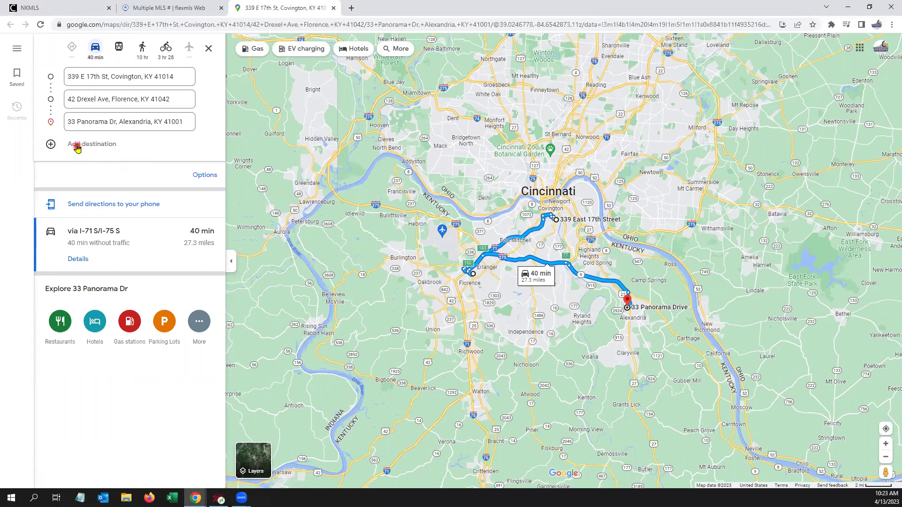
pyautogui.click(97, 144)
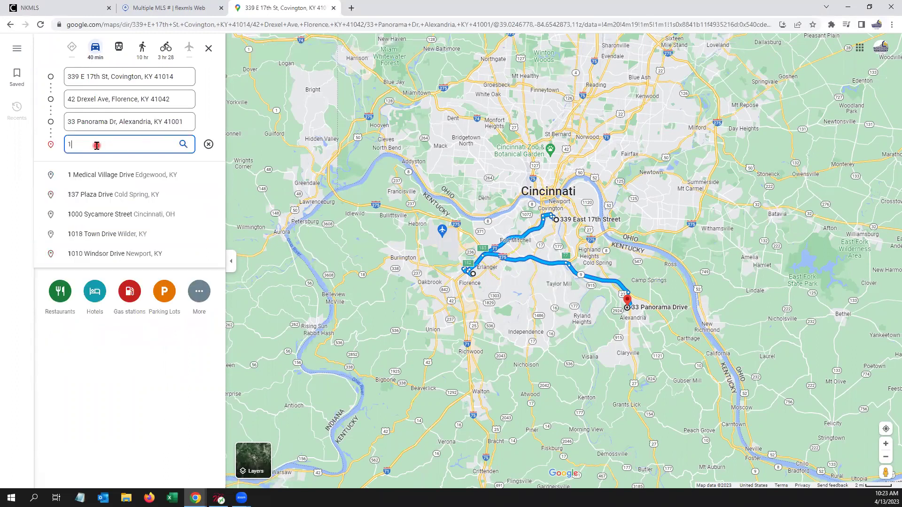
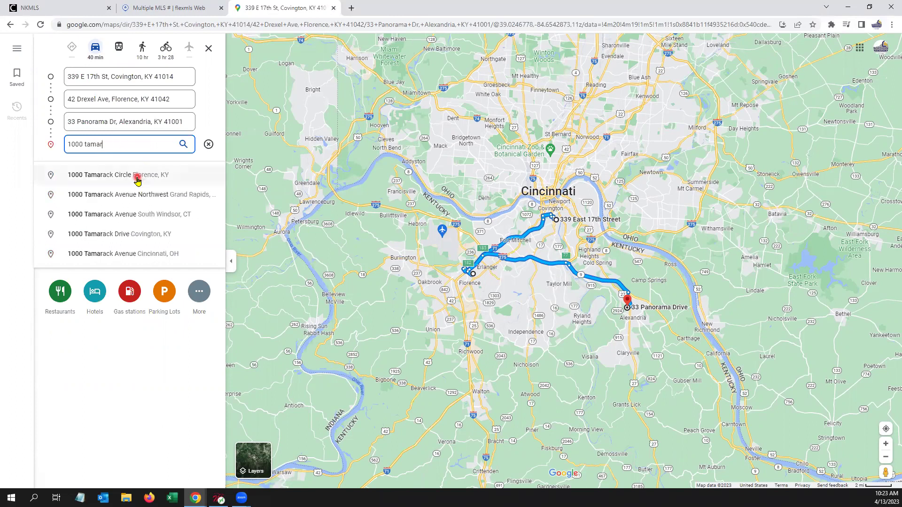
pyautogui.click(137, 178)
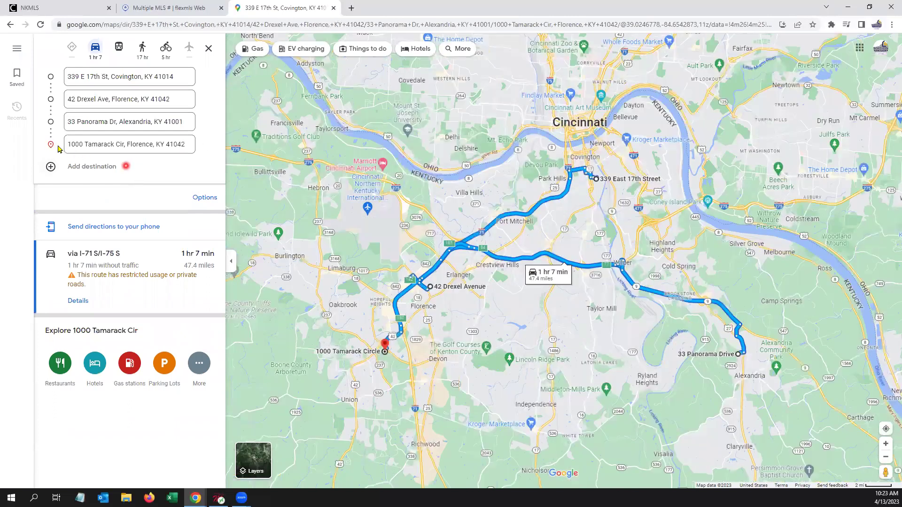
pyautogui.moveTo(50, 145); pyautogui.dragTo(52, 74)
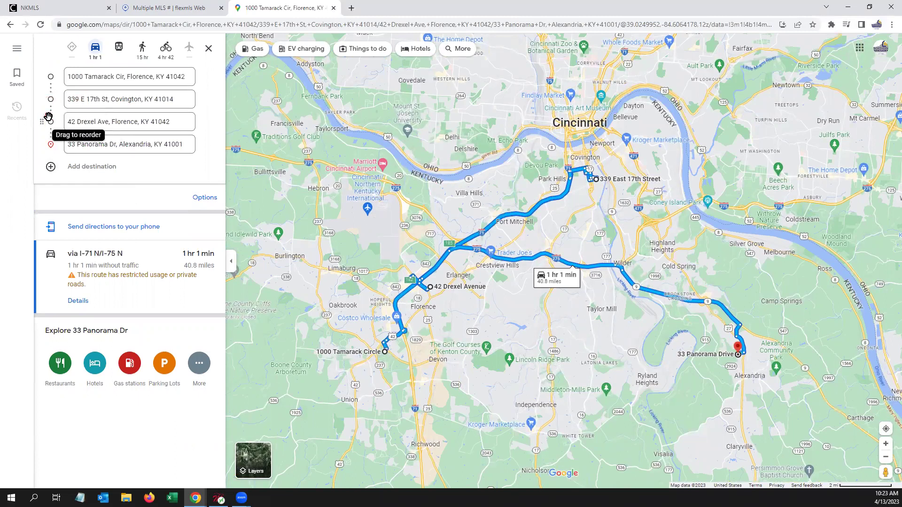
pyautogui.click(111, 227)
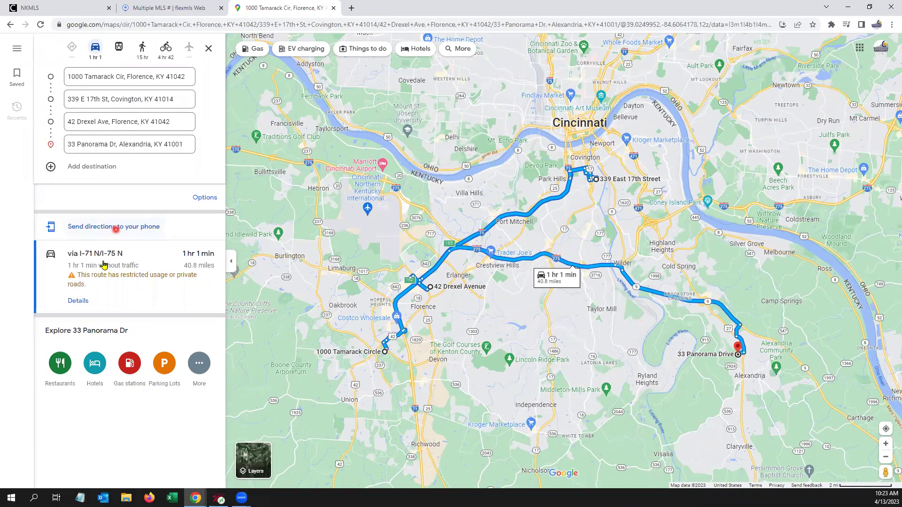
pyautogui.click(333, 8)
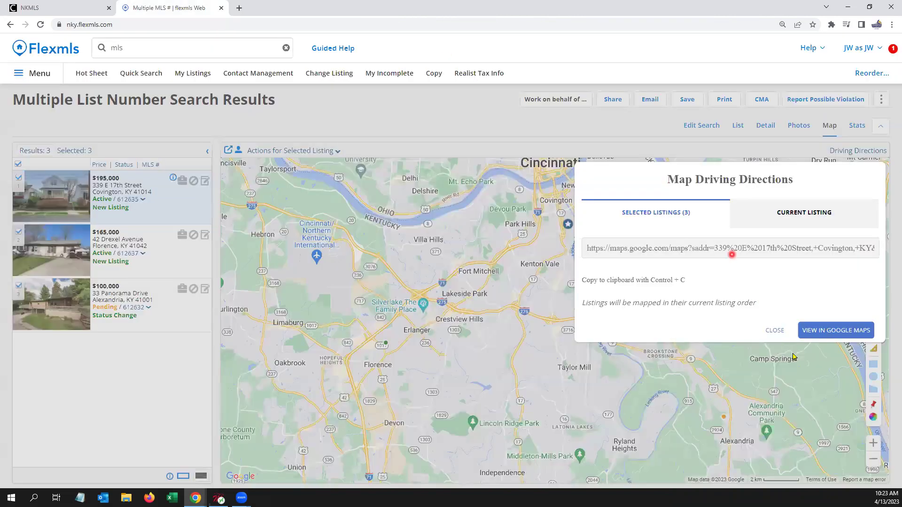
pyautogui.click(777, 326)
pyautogui.click(141, 49)
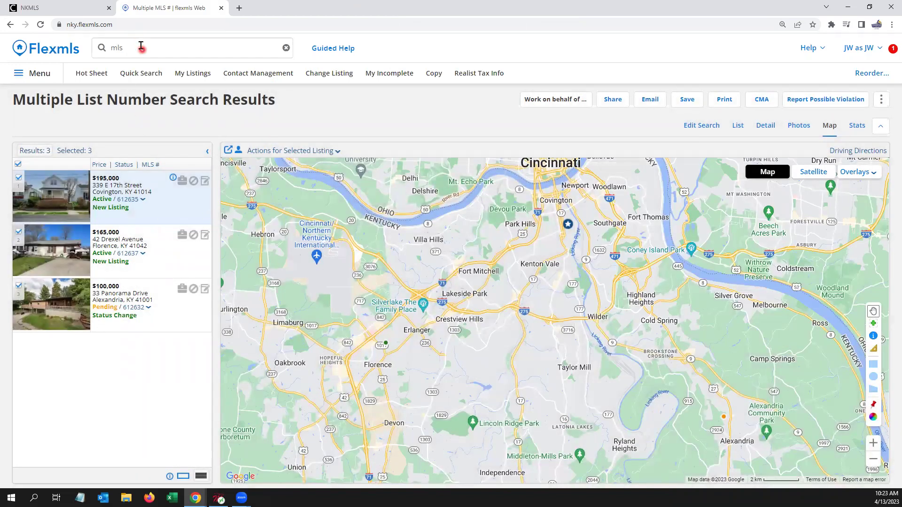
pyautogui.press('BackSpace')
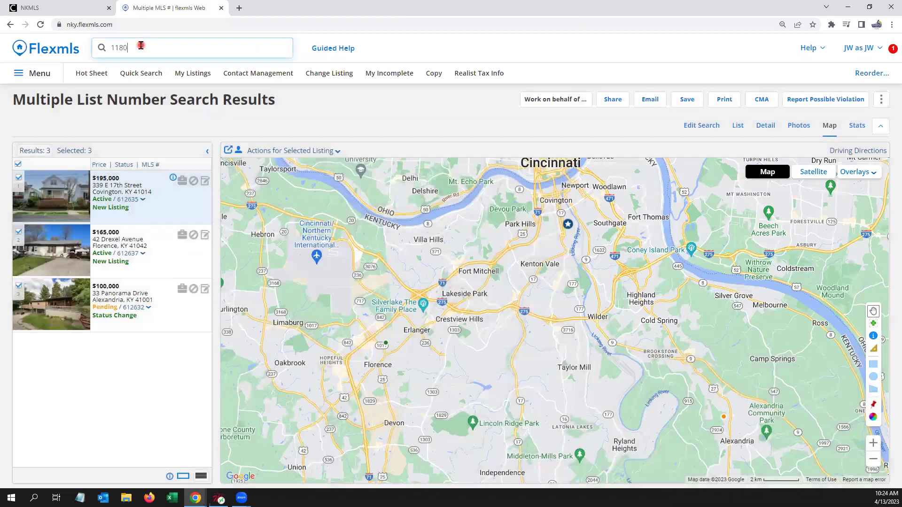
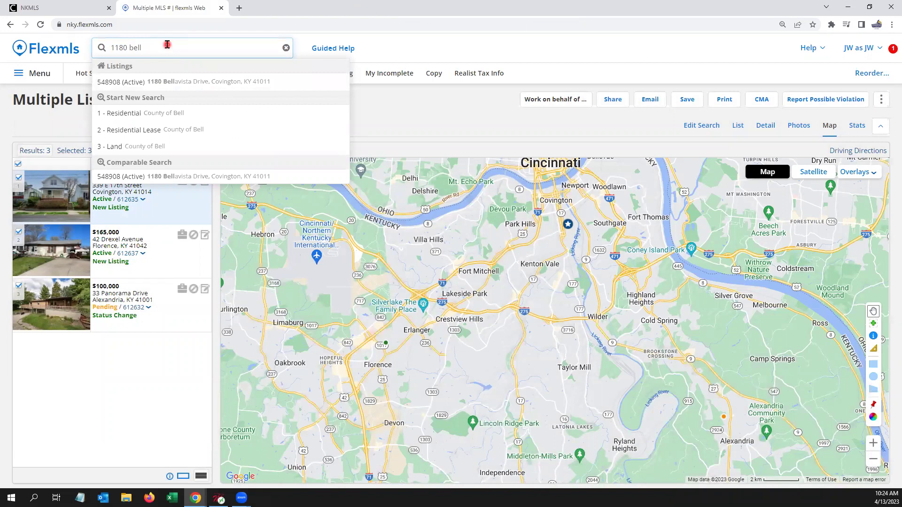
pyautogui.hotkey('ctrl', 'a')
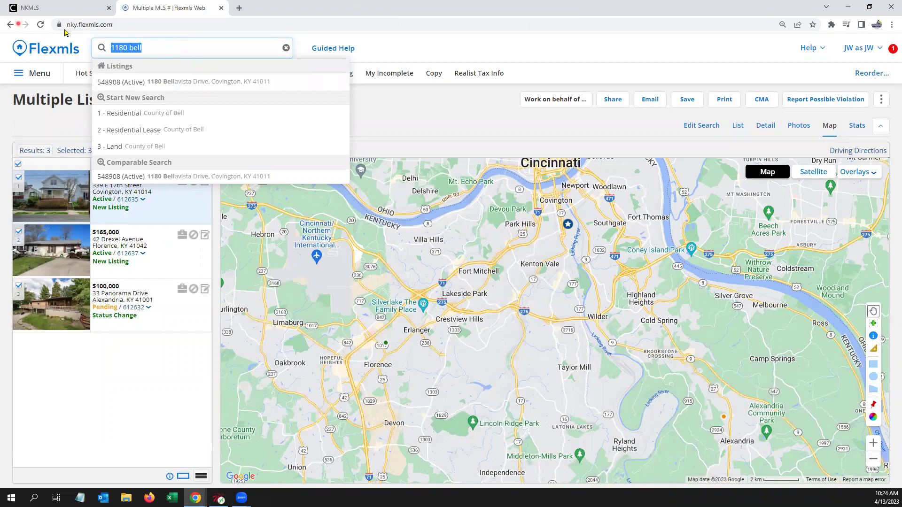
pyautogui.write('address')
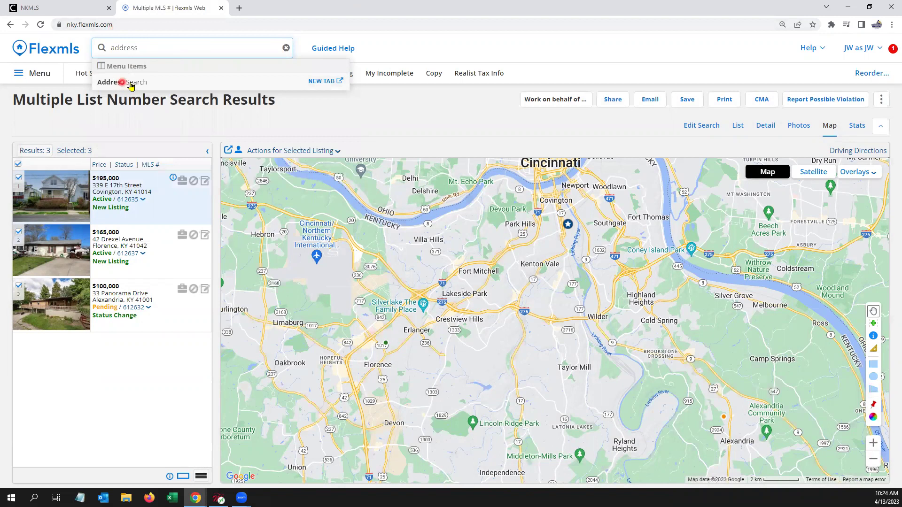
# Step: In Address Search, enter house numbers 1100 to 1300 and street name 'bellavista'
pyautogui.click(130, 85)
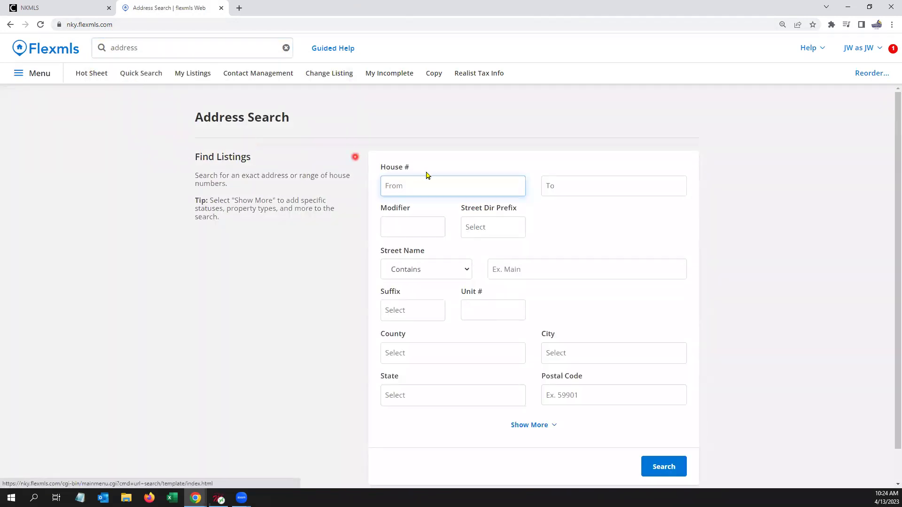
pyautogui.click(432, 176)
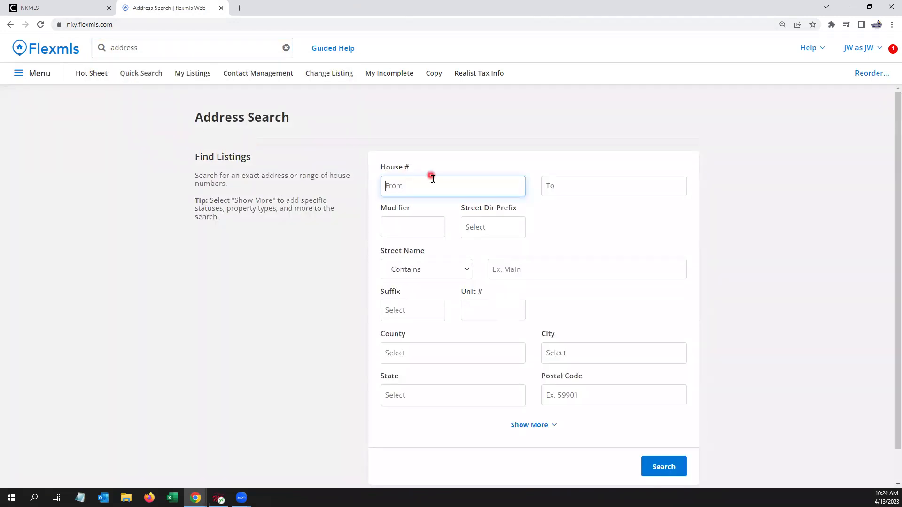
pyautogui.write('1100')
pyautogui.click(562, 190)
pyautogui.write('1300')
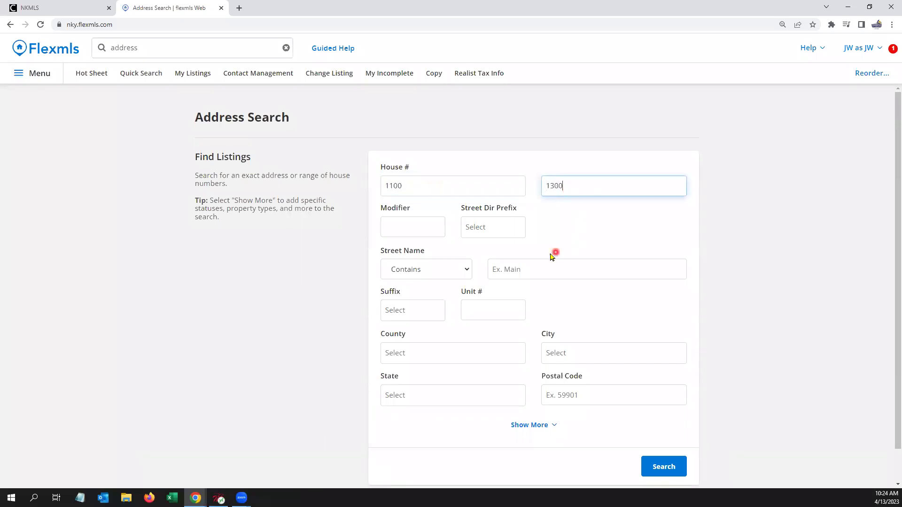
pyautogui.click(525, 266)
pyautogui.write('bell')
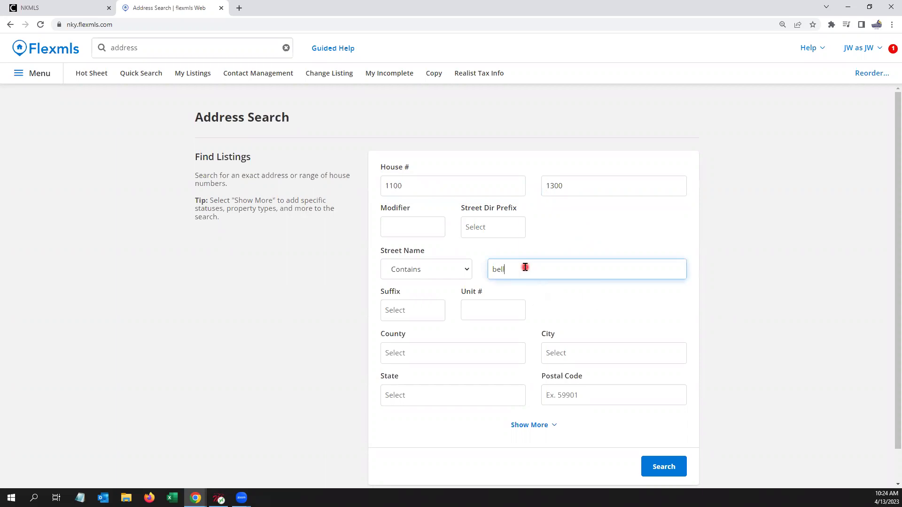
pyautogui.write('avista')
# Step: Show the extra options and run the search, finding the $1,495,000 Covington listing MLS 548908
pyautogui.scroll(-1, 667, 366)
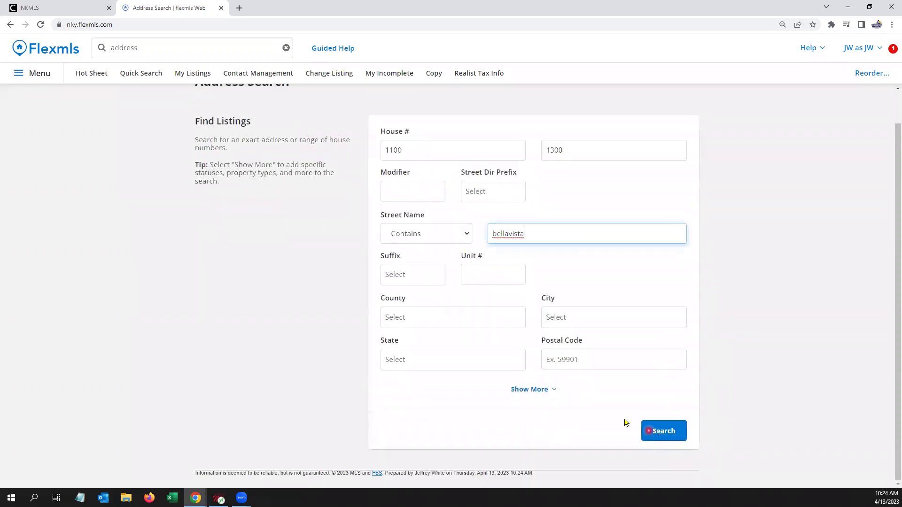
pyautogui.click(537, 389)
pyautogui.scroll(-3, 547, 403)
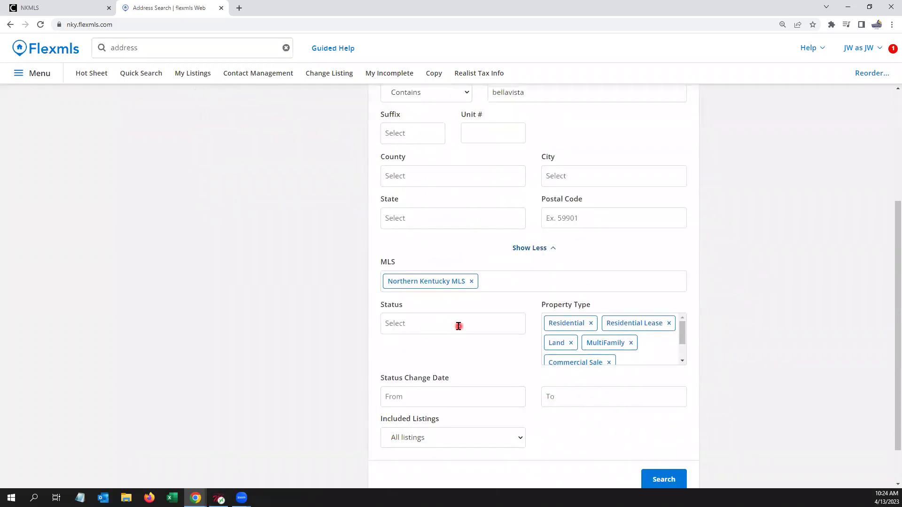
pyautogui.scroll(2, 475, 342)
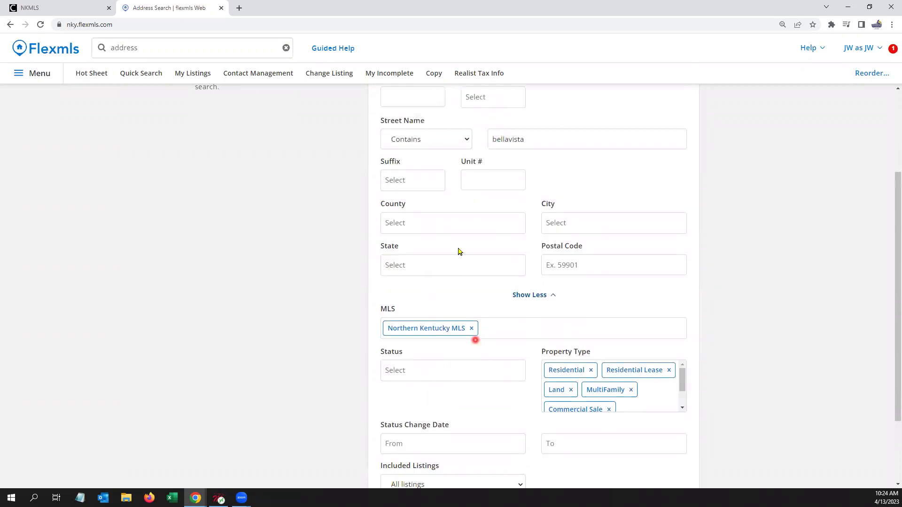
pyautogui.scroll(2, 474, 187)
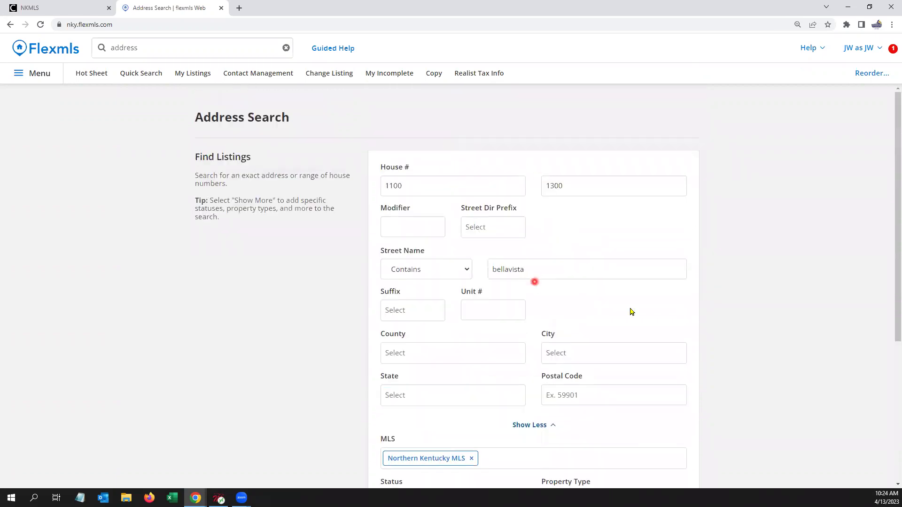
pyautogui.scroll(-4, 728, 356)
pyautogui.scroll(-1, 729, 405)
pyautogui.click(661, 429)
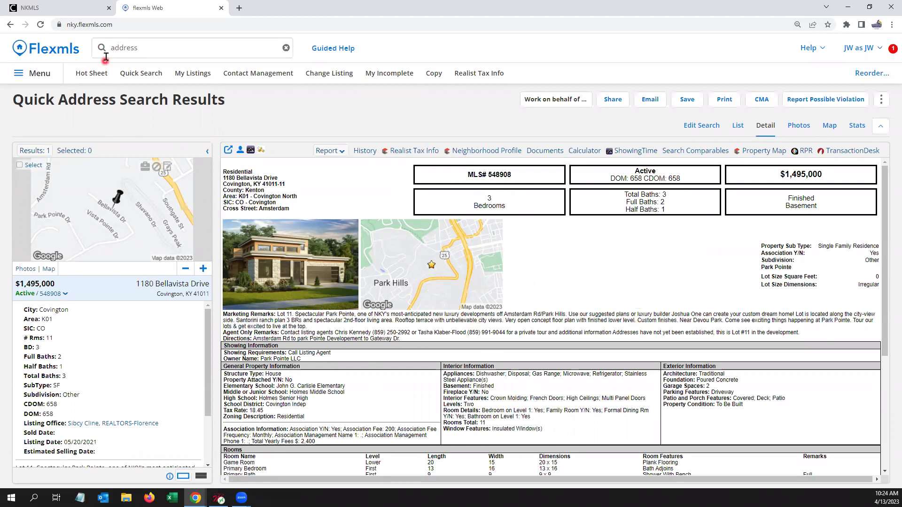
pyautogui.click(173, 47)
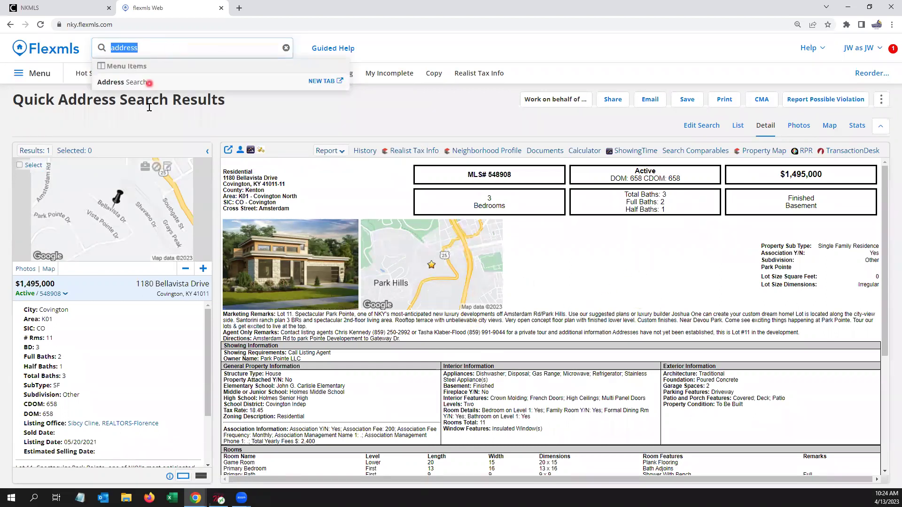
# Step: Run an Address Search for house numbers 100 to 200 on street 'jo ann'
pyautogui.click(136, 82)
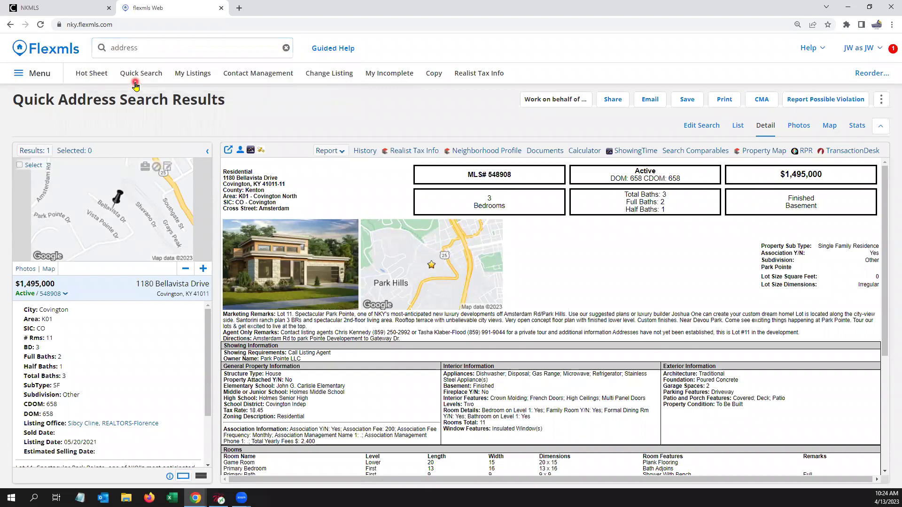
pyautogui.write('100')
pyautogui.click(581, 186)
pyautogui.write('200')
pyautogui.click(538, 270)
pyautogui.write('jo ann')
pyautogui.click(789, 255)
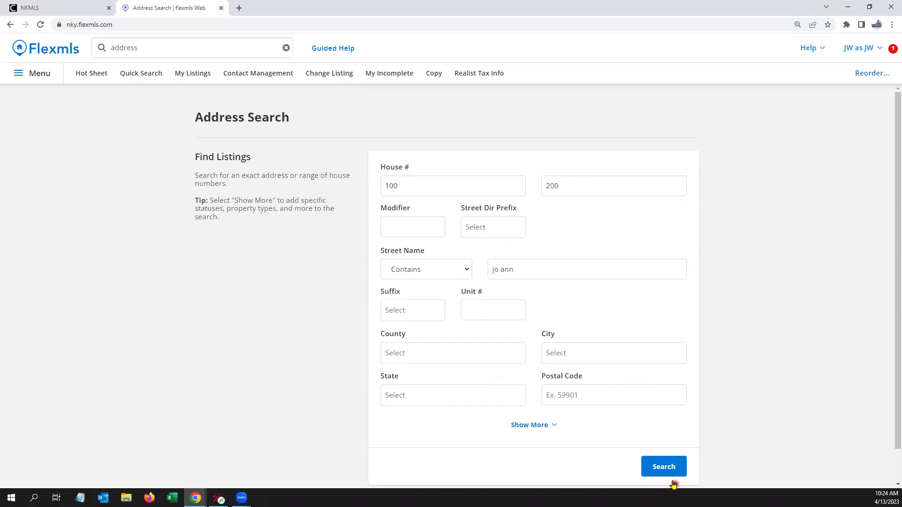
pyautogui.click(664, 467)
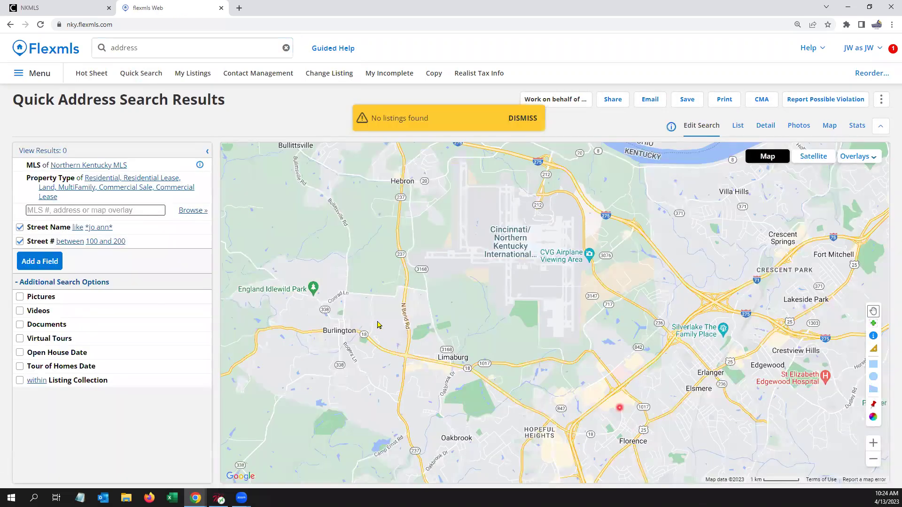
# Step: Correct the Street Name criterion to 'joann', returning two Joann Dr listings
pyautogui.click(66, 228)
pyautogui.click(38, 240)
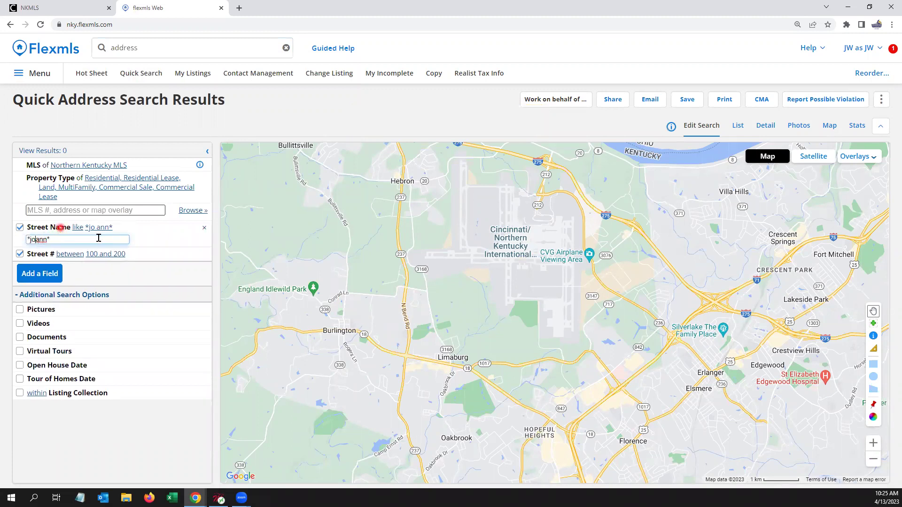
pyautogui.click(291, 112)
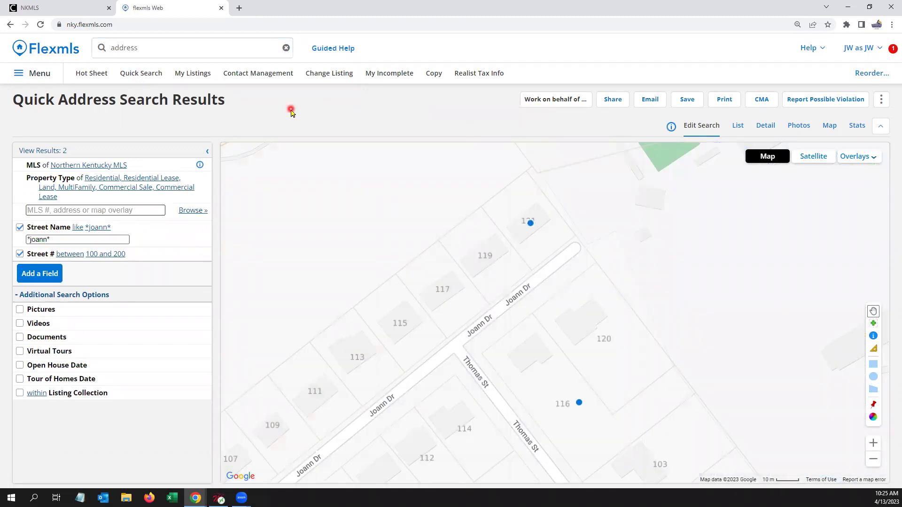
# Step: Start a new Address Search with Status set to Sold, then return to the home dashboard
pyautogui.click(141, 49)
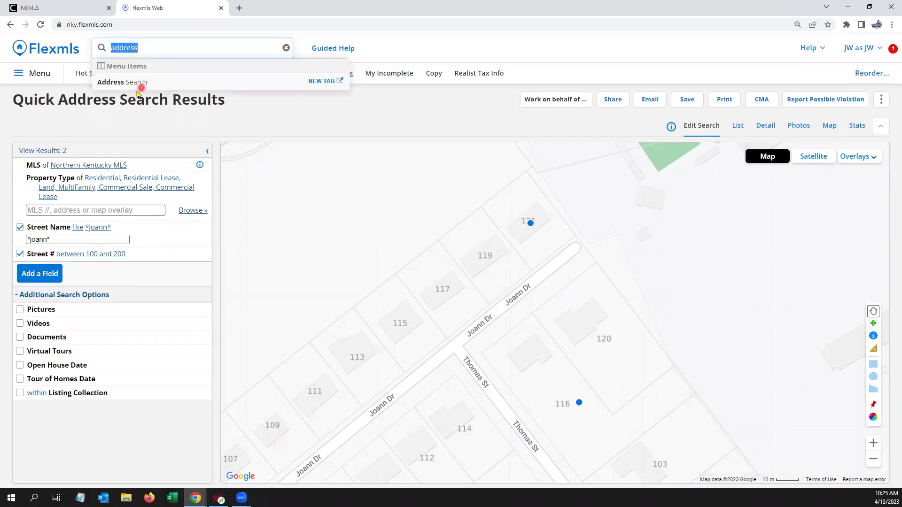
pyautogui.click(132, 84)
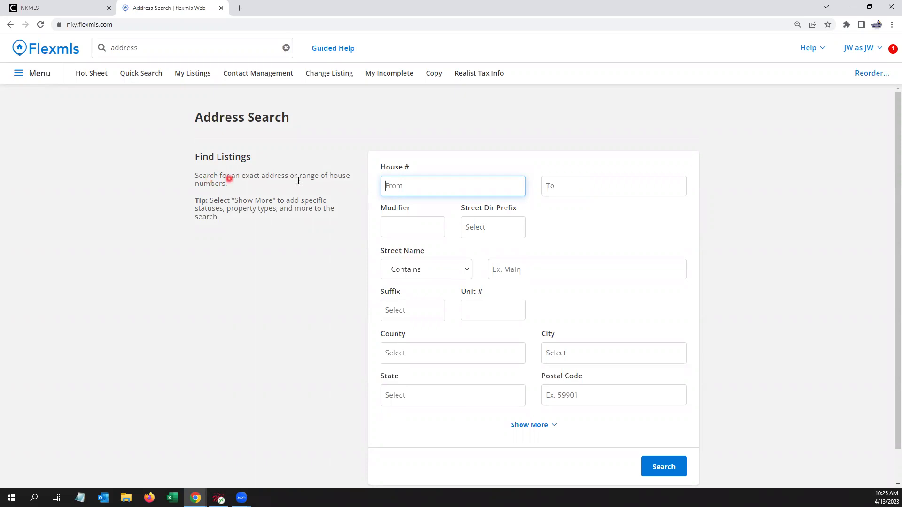
pyautogui.click(624, 189)
pyautogui.click(527, 425)
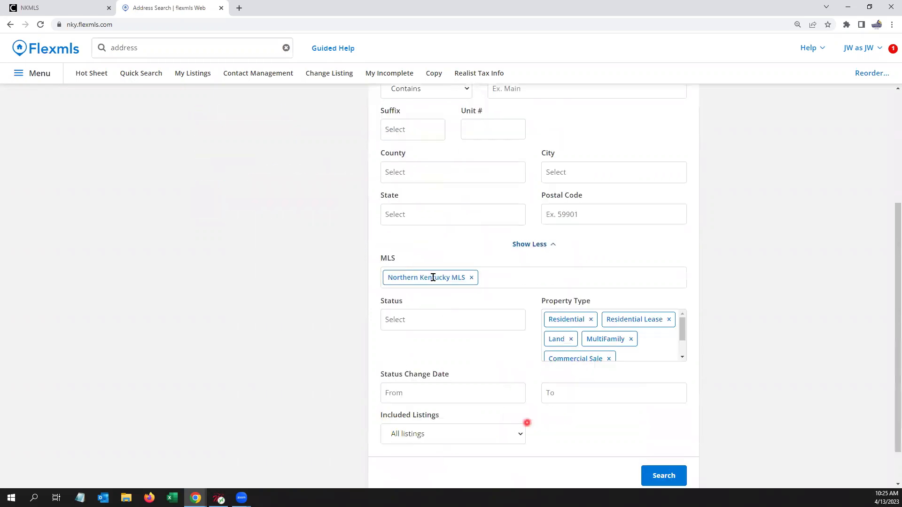
pyautogui.click(433, 276)
pyautogui.click(412, 337)
pyautogui.click(449, 375)
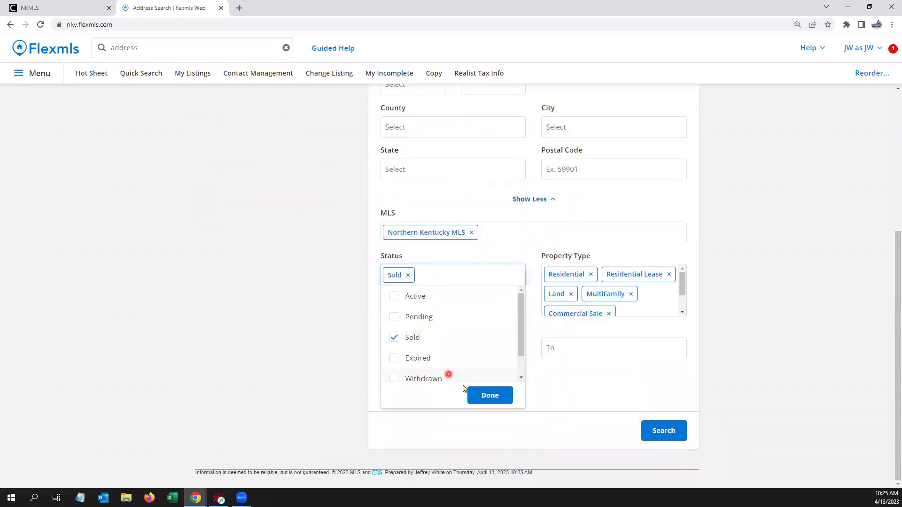
pyautogui.click(483, 396)
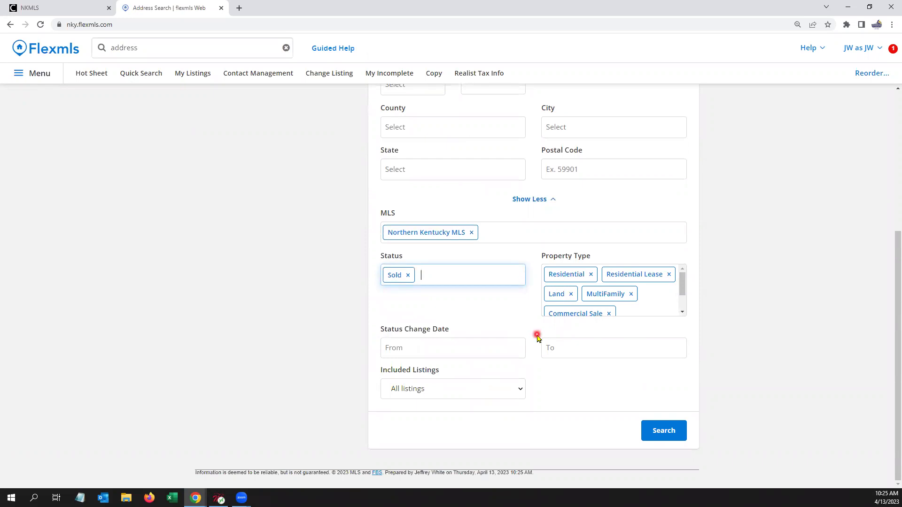
pyautogui.scroll(5, 535, 337)
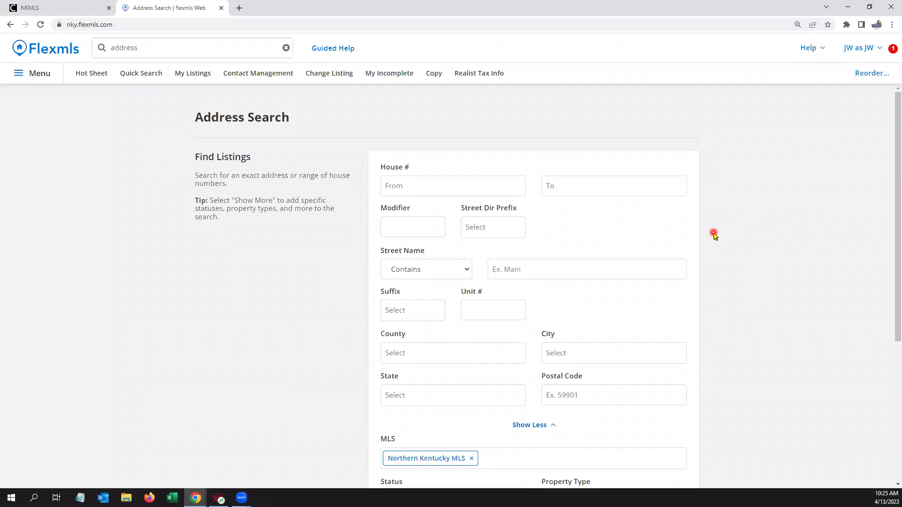
pyautogui.click(33, 49)
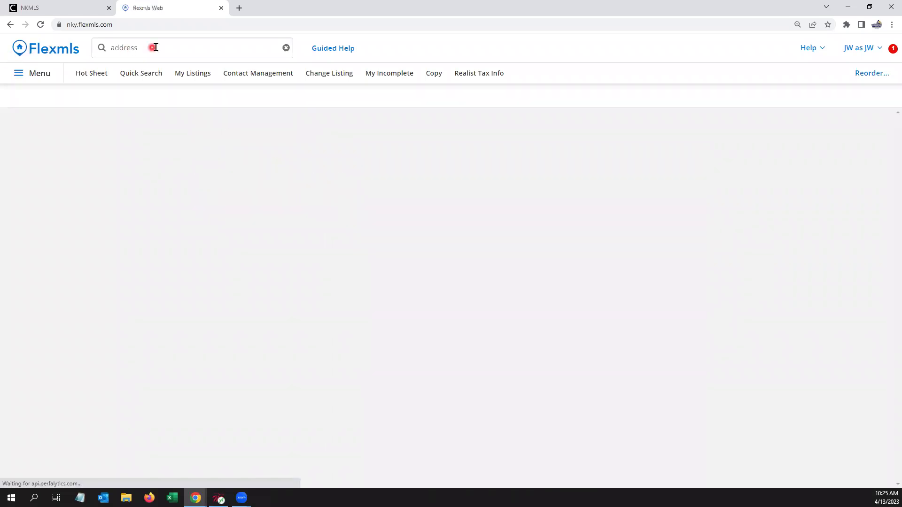
pyautogui.click(156, 47)
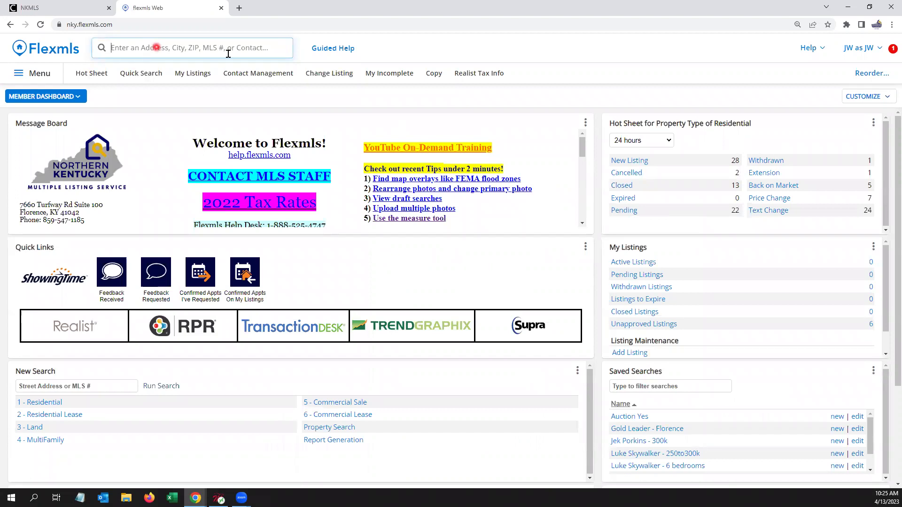
pyautogui.write('1 mi')
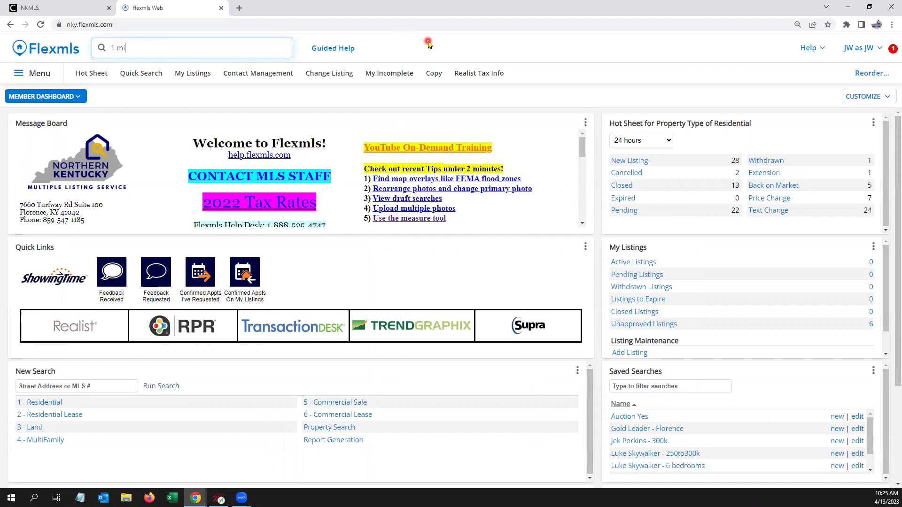
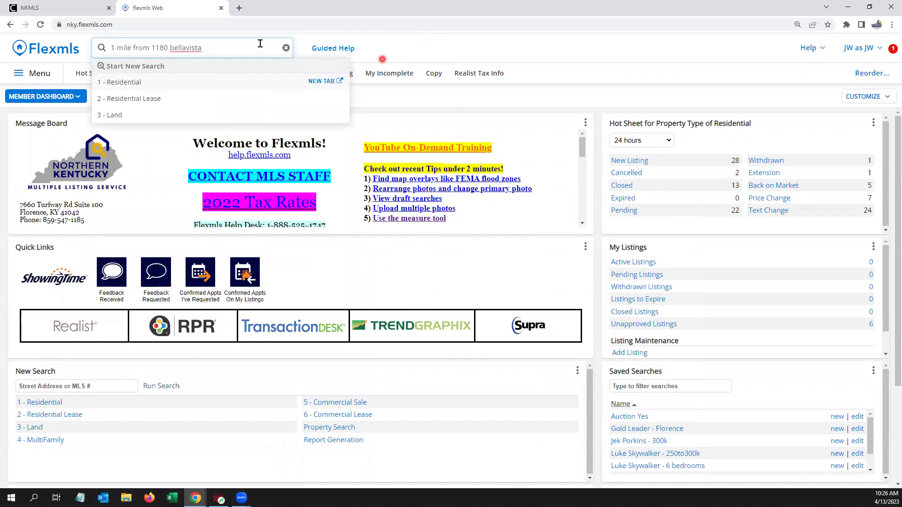
pyautogui.moveTo(119, 47); pyautogui.dragTo(241, 48)
pyautogui.press('BackSpace')
pyautogui.press('BackSpace')
pyautogui.press('BackSpace')
pyautogui.click(146, 76)
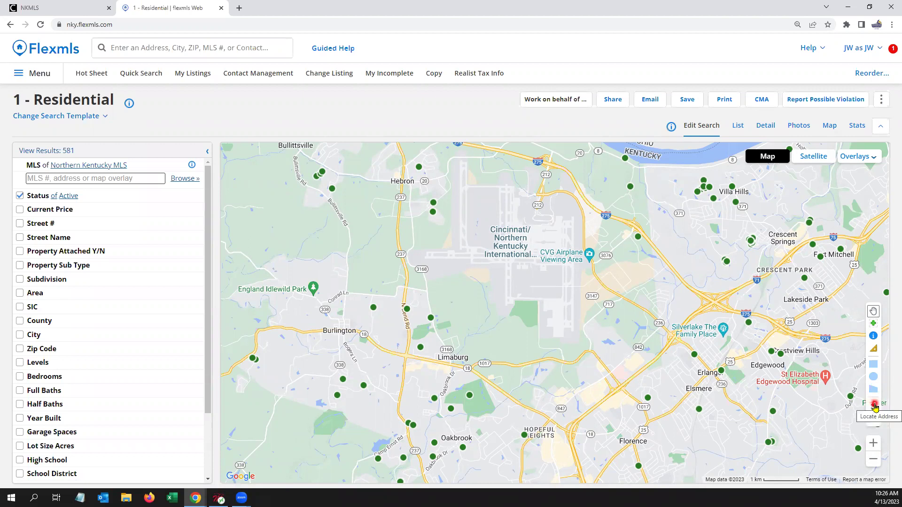
pyautogui.click(873, 405)
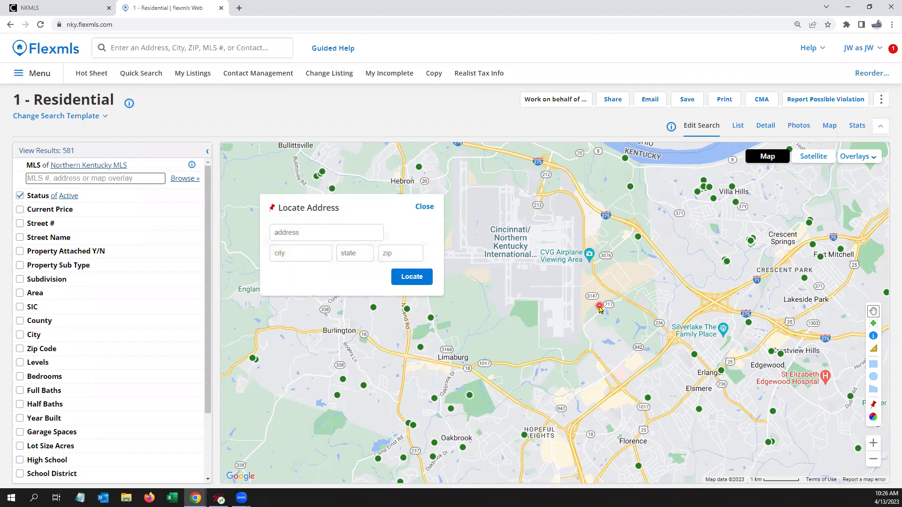
pyautogui.click(381, 237)
pyautogui.click(304, 252)
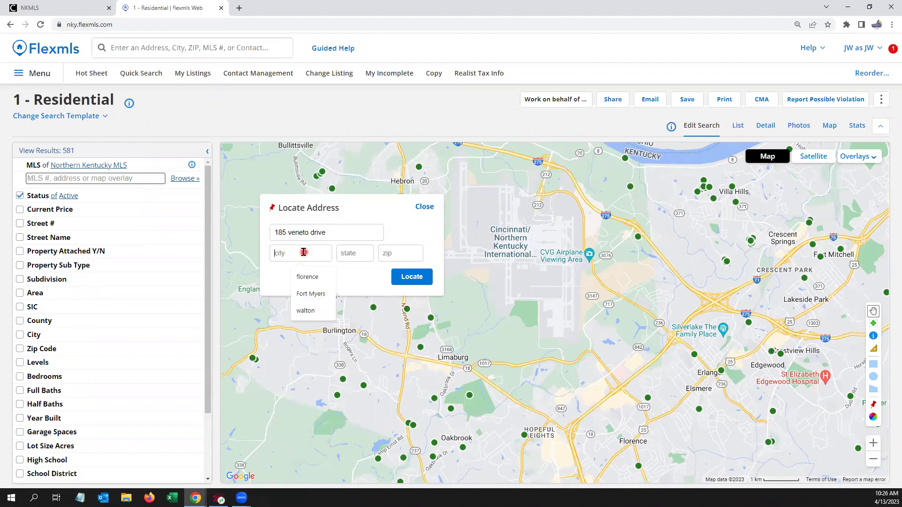
pyautogui.write('walton k')
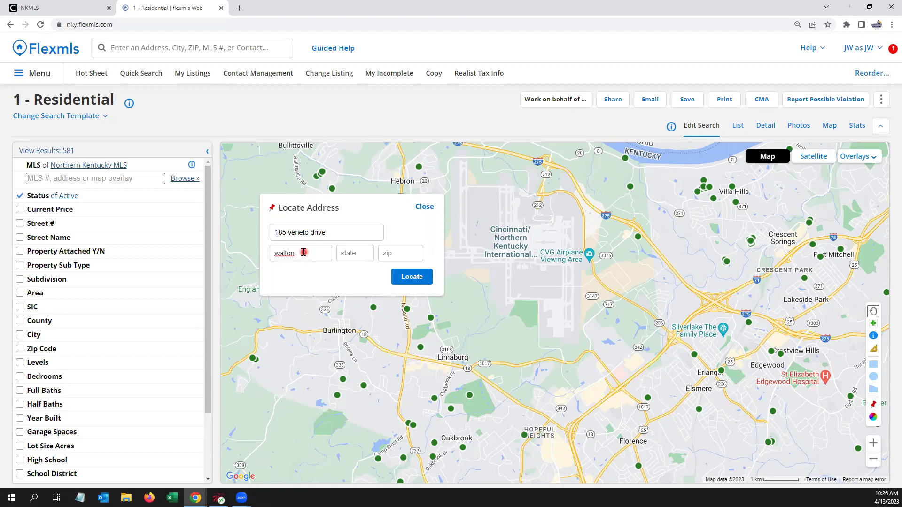
pyautogui.write('ky')
pyautogui.click(413, 278)
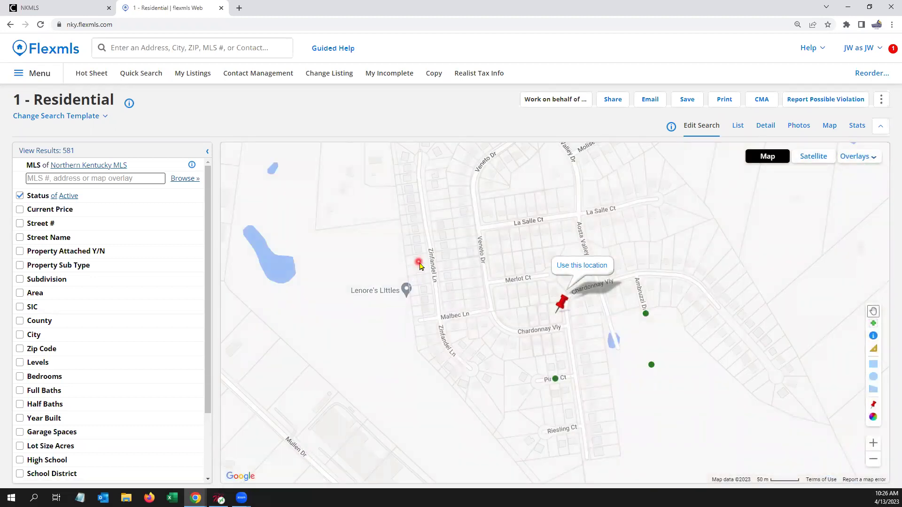
pyautogui.click(584, 269)
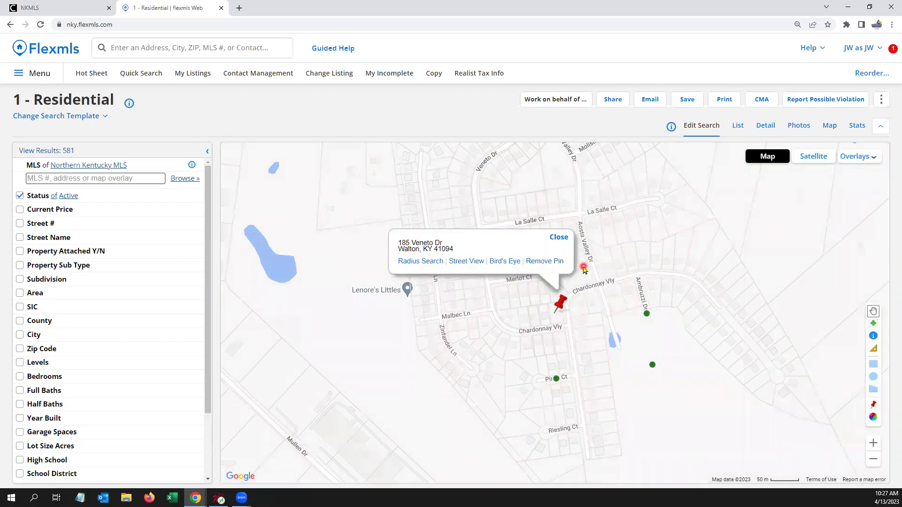
# Step: Create a 1-mile radius circle around the pin, correcting a mistyped 25
pyautogui.click(422, 261)
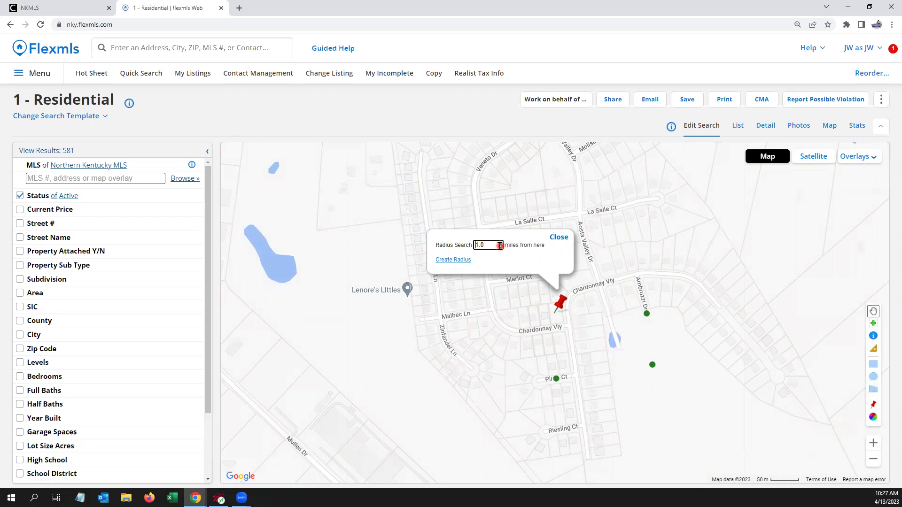
pyautogui.moveTo(499, 246); pyautogui.dragTo(432, 244)
pyautogui.write('25')
pyautogui.moveTo(493, 244); pyautogui.dragTo(439, 239)
pyautogui.write('1')
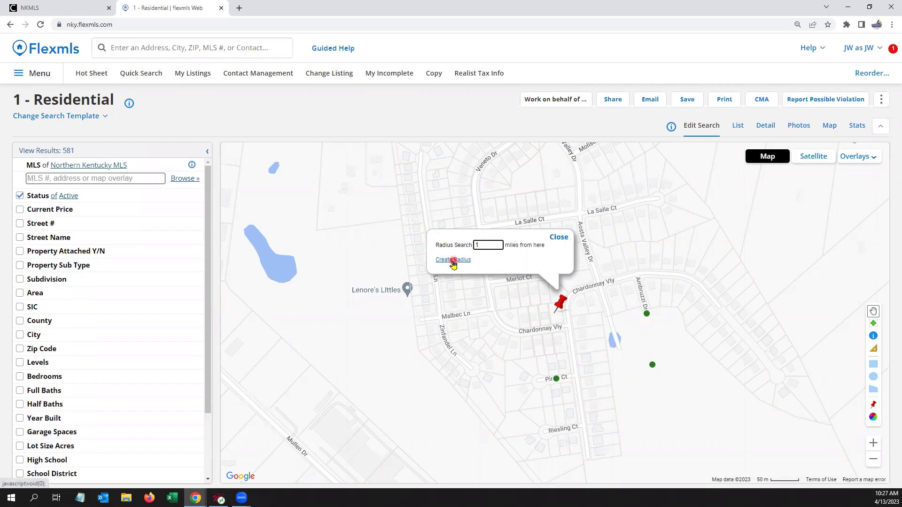
pyautogui.click(453, 263)
pyautogui.click(260, 275)
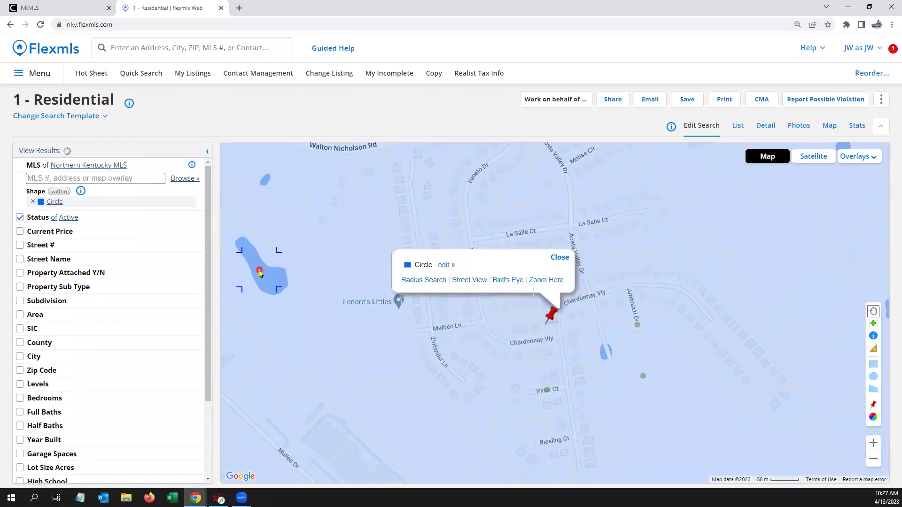
# Step: Add Pending and Sold to the radius search's Status, then start a fresh 1 - Residential quick search
pyautogui.scroll(-5, 573, 278)
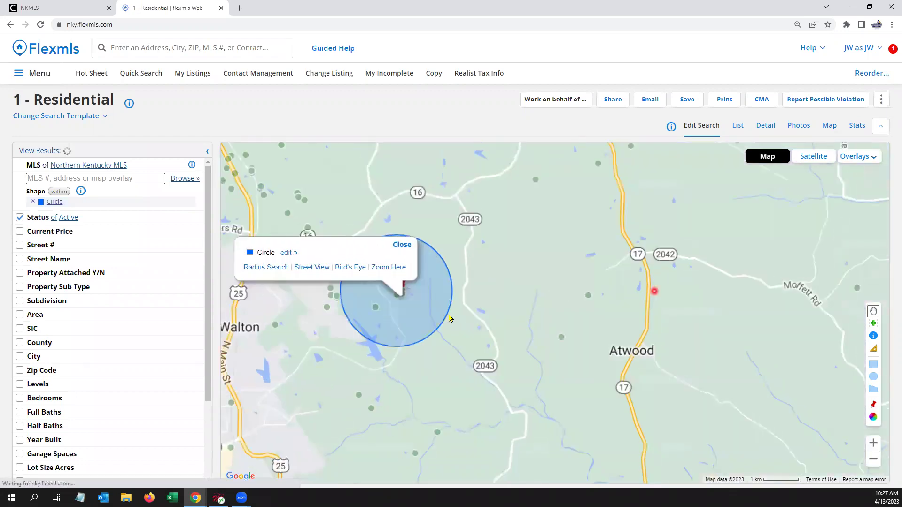
pyautogui.scroll(3, 486, 317)
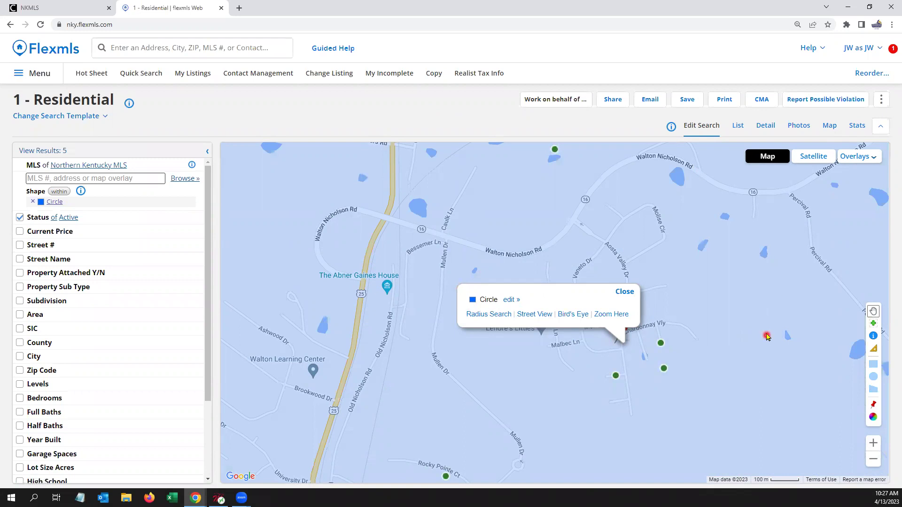
pyautogui.click(766, 335)
pyautogui.click(776, 281)
pyautogui.scroll(-1, 677, 307)
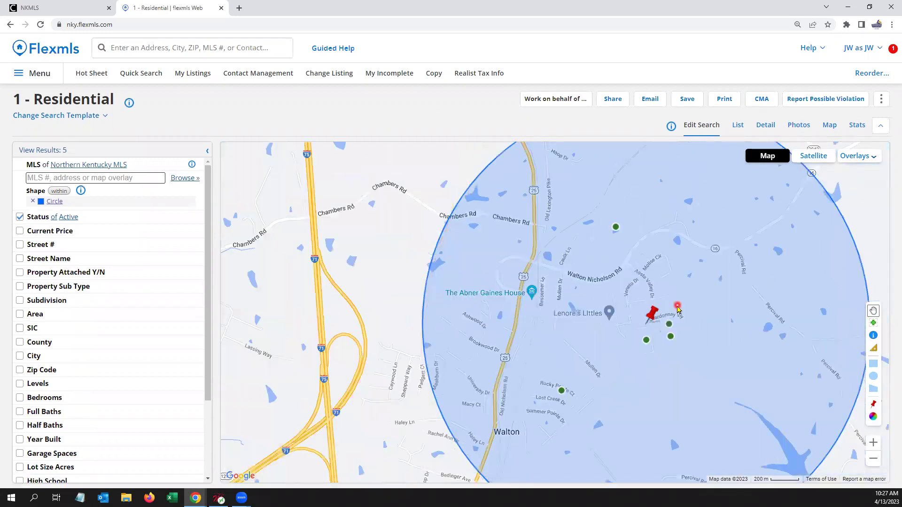
pyautogui.click(48, 232)
pyautogui.click(40, 218)
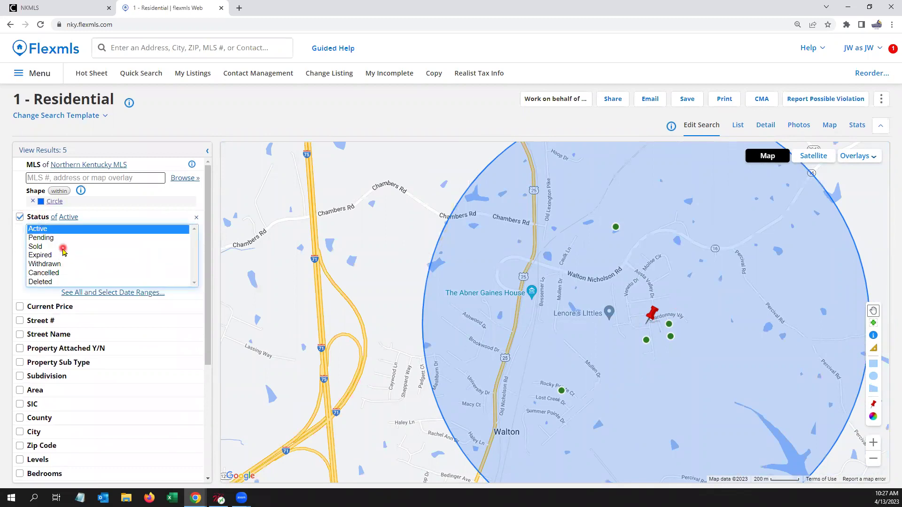
pyautogui.keyDown('ctrl'); pyautogui.click(46, 238); pyautogui.keyUp('ctrl')
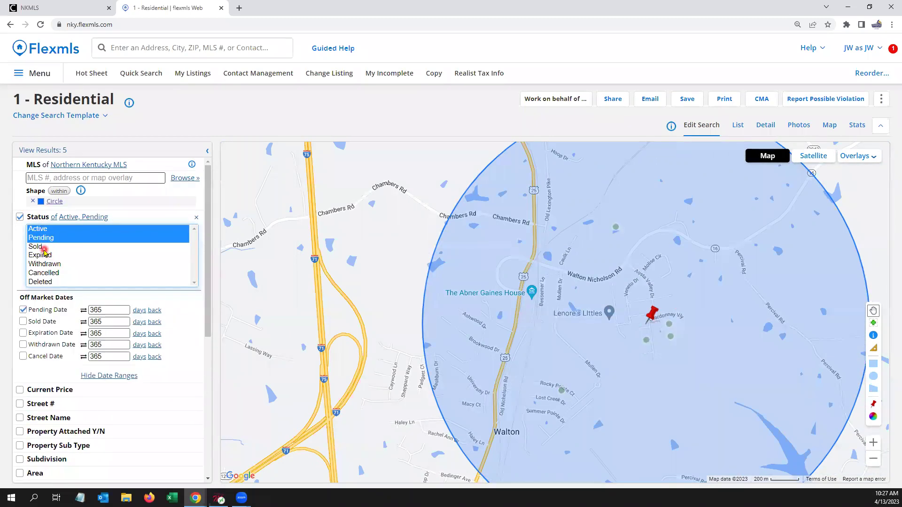
pyautogui.keyDown('ctrl'); pyautogui.click(42, 247); pyautogui.keyUp('ctrl')
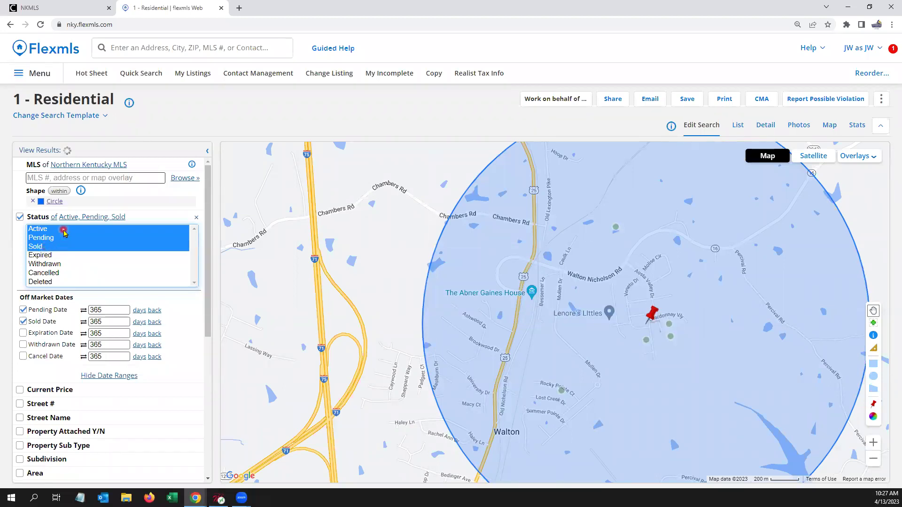
pyautogui.scroll(-3, 66, 253)
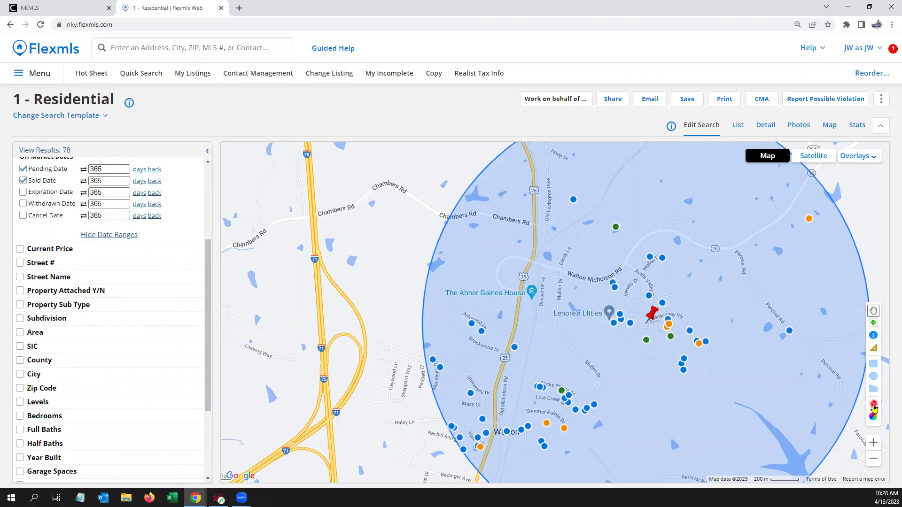
pyautogui.click(80, 69)
pyautogui.click(135, 75)
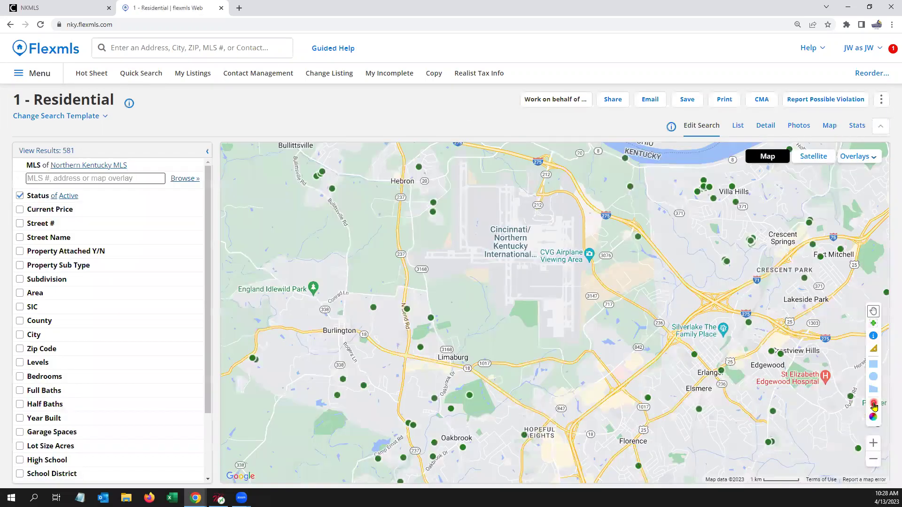
pyautogui.click(873, 405)
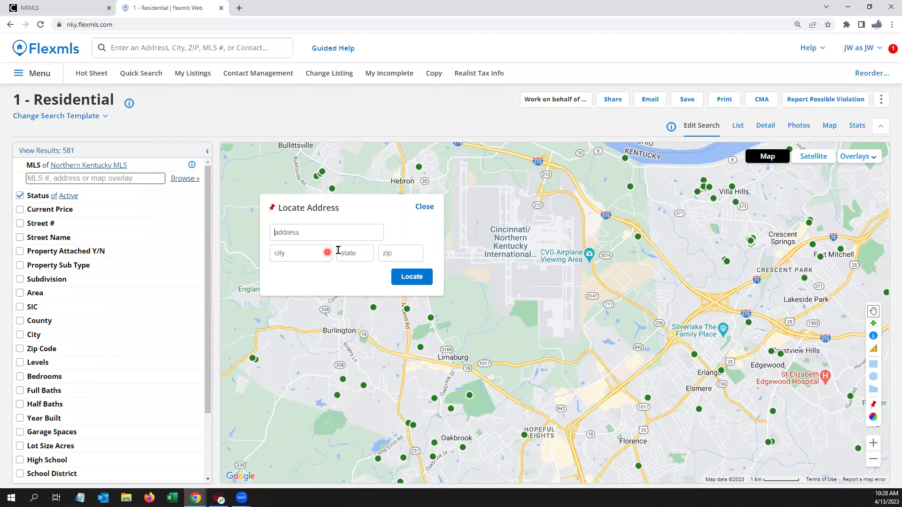
pyautogui.click(421, 207)
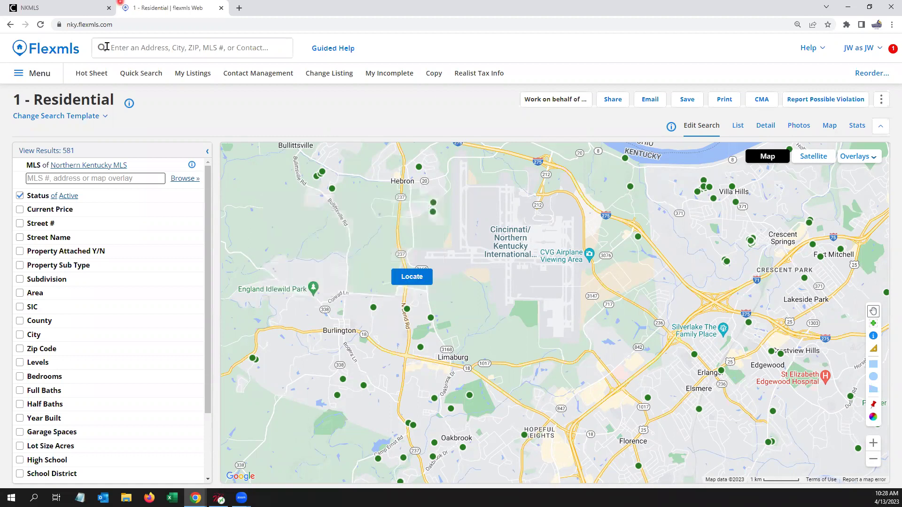
pyautogui.click(143, 76)
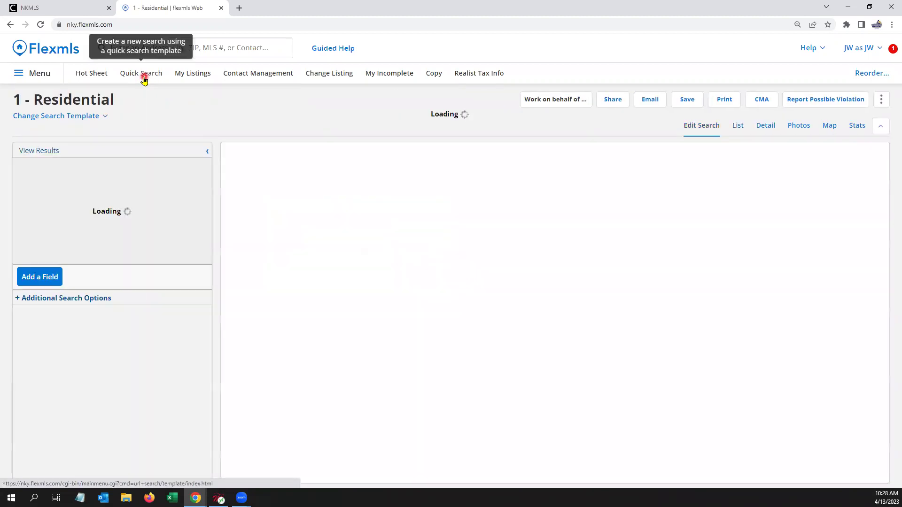
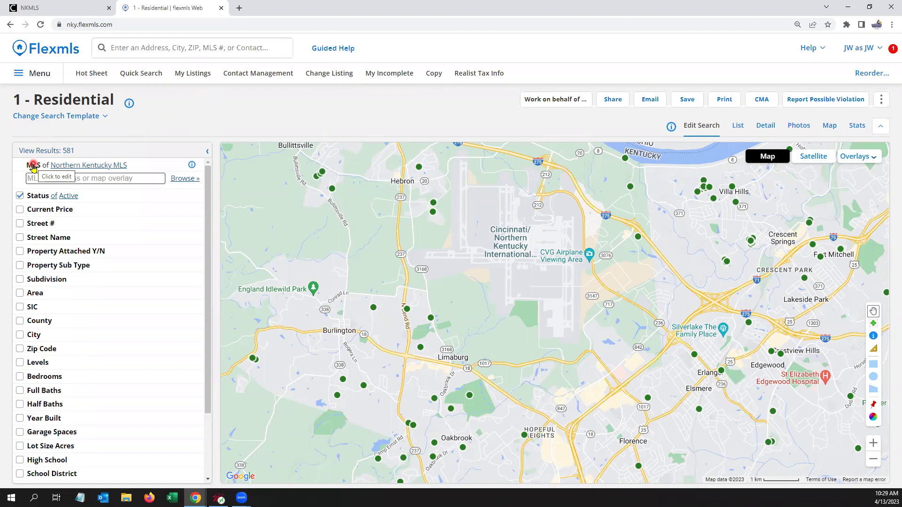
# Step: Add Bluegrass REALTORS® and Louisville MLS so every MLS is searched
pyautogui.click(31, 166)
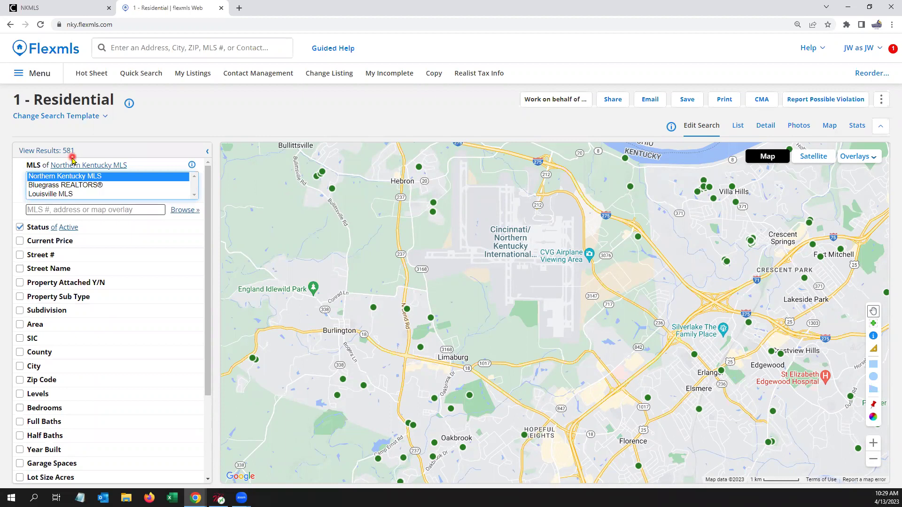
pyautogui.keyDown('ctrl'); pyautogui.click(81, 184); pyautogui.keyUp('ctrl')
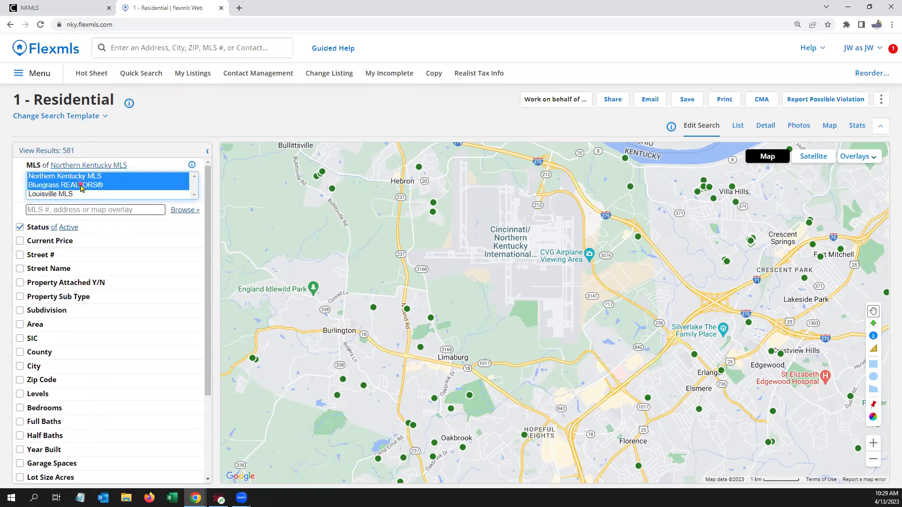
pyautogui.click(68, 150)
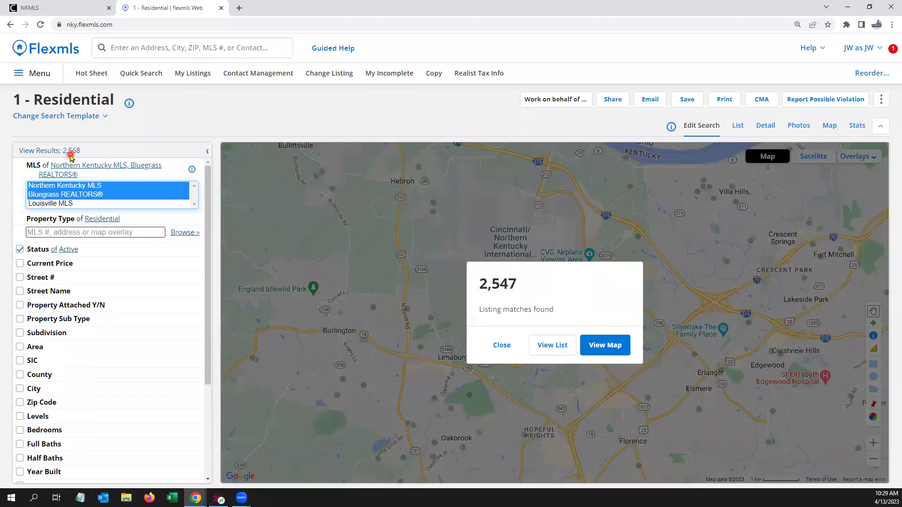
pyautogui.keyDown('ctrl'); pyautogui.click(57, 205); pyautogui.keyUp('ctrl')
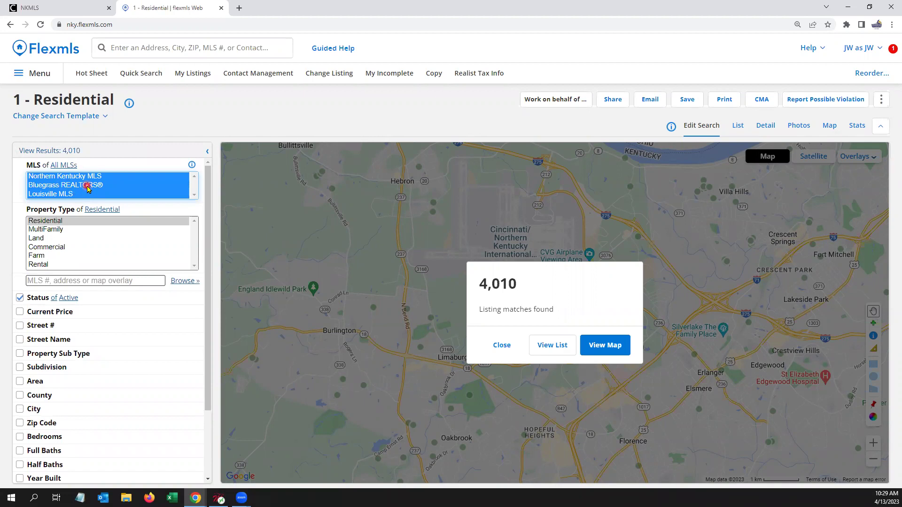
pyautogui.scroll(-1, 92, 198)
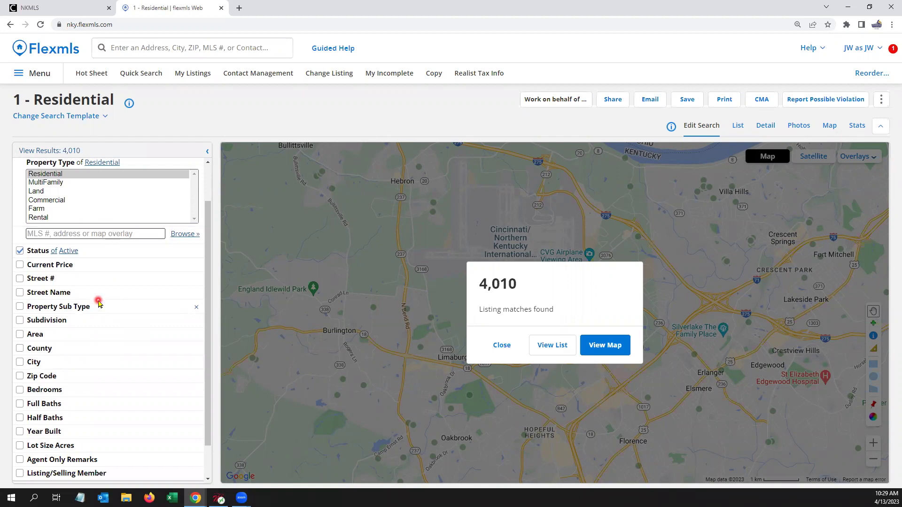
pyautogui.scroll(1, 72, 268)
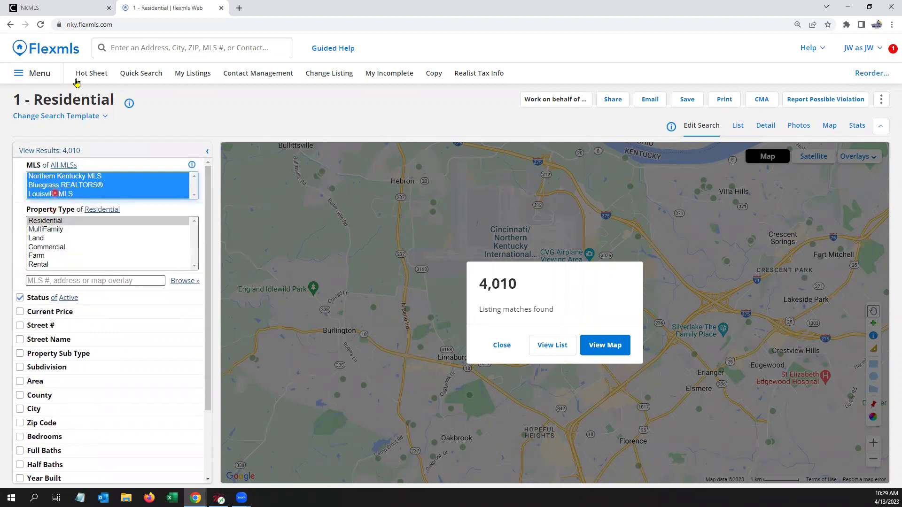
# Step: Reset the search to default criteria and add Pending and Sold to Status
pyautogui.click(136, 73)
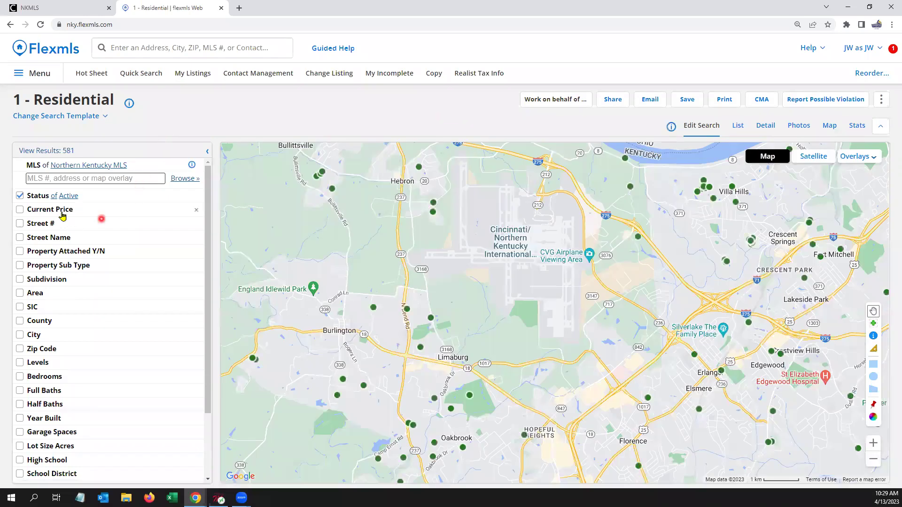
pyautogui.click(38, 197)
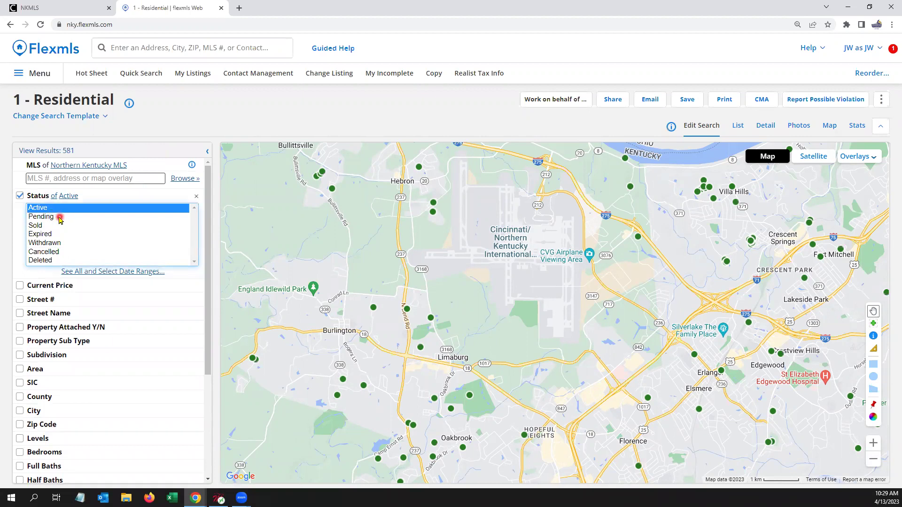
pyautogui.keyDown('ctrl'); pyautogui.click(58, 218); pyautogui.keyUp('ctrl')
pyautogui.keyDown('ctrl'); pyautogui.click(55, 226); pyautogui.keyUp('ctrl')
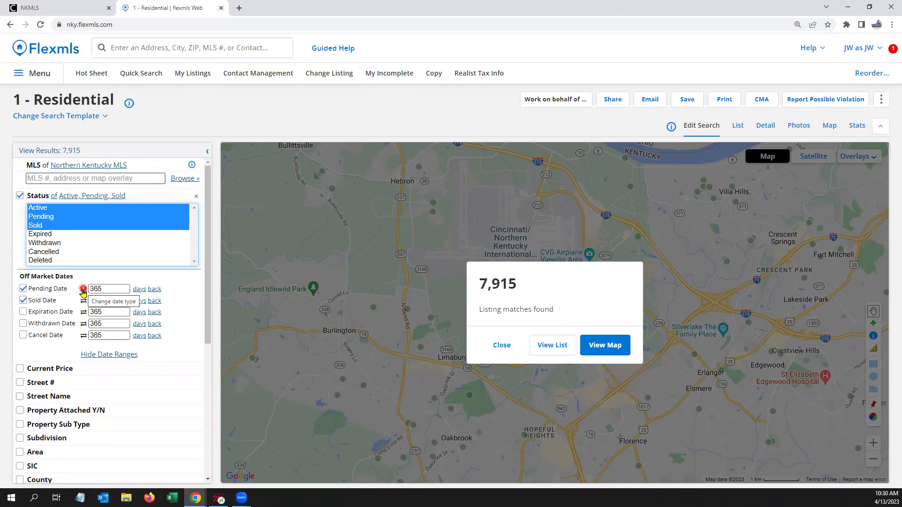
# Step: Try a Pending Date range starting 1/1/2023, then revert to 365 days back
pyautogui.click(82, 292)
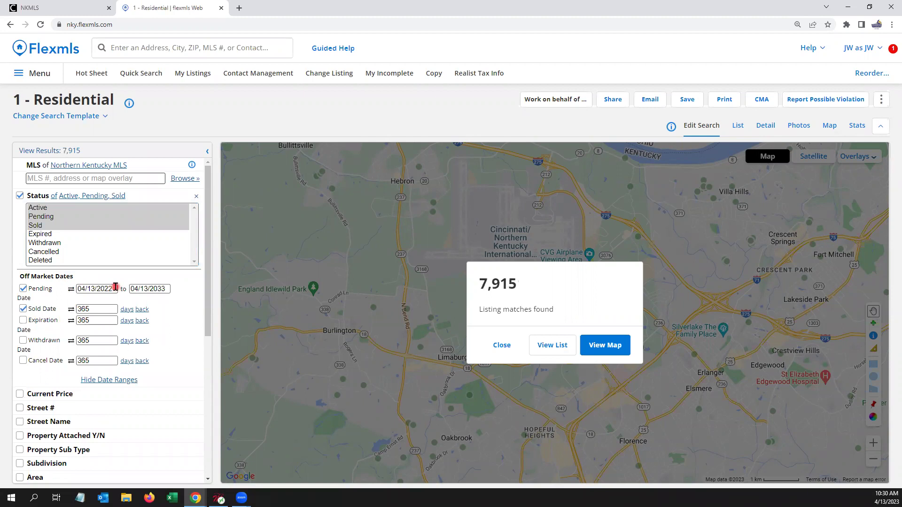
pyautogui.click(76, 284)
pyautogui.write('1/1/2023')
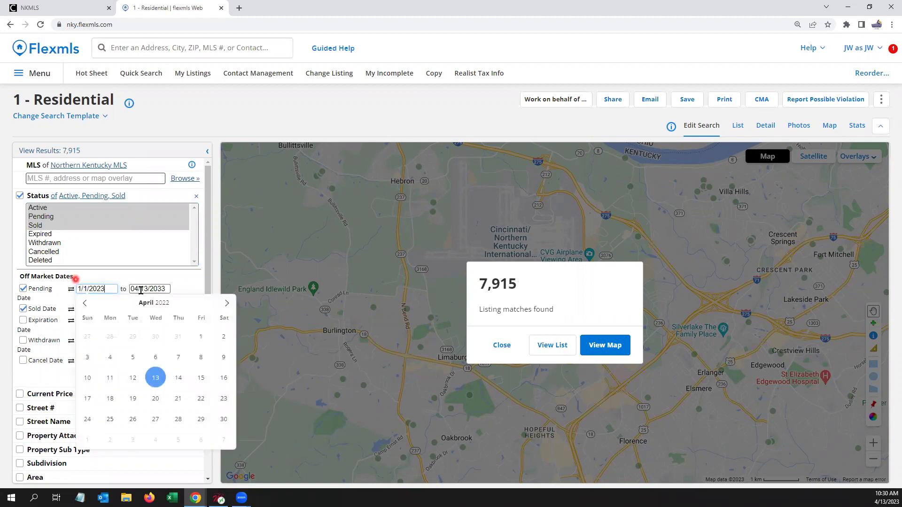
pyautogui.click(189, 289)
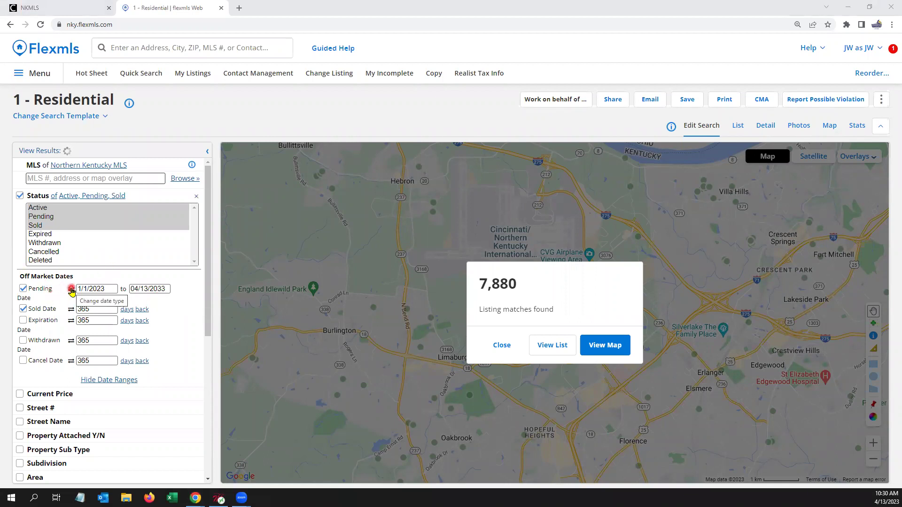
pyautogui.click(71, 289)
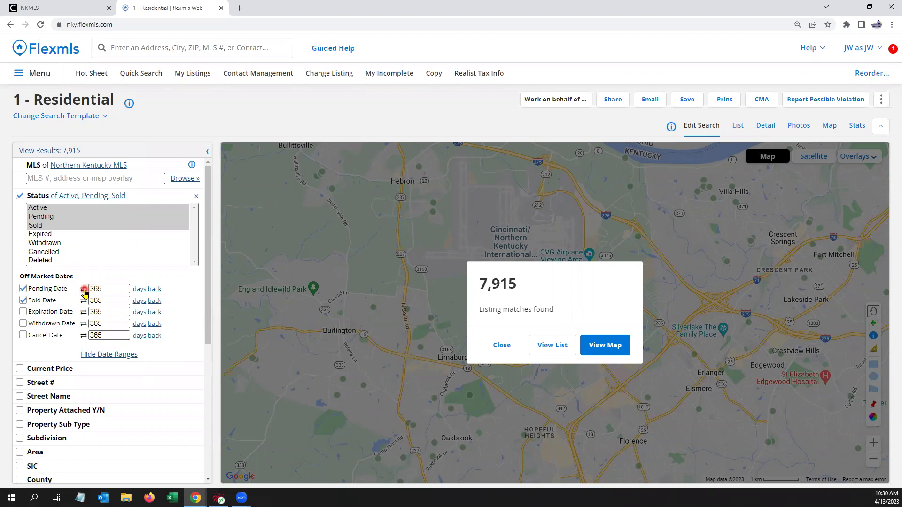
# Step: Change the Pending Date to 6 months back
pyautogui.click(83, 287)
pyautogui.write('6')
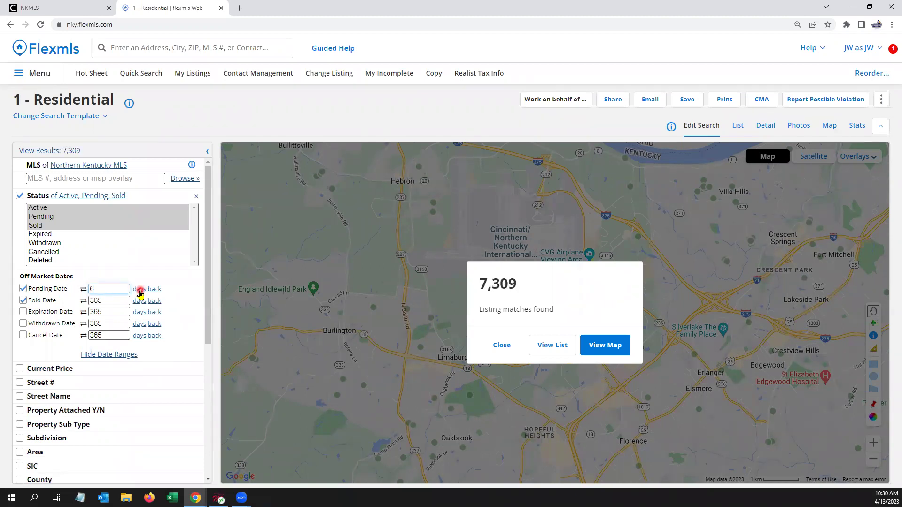
pyautogui.click(139, 289)
pyautogui.click(140, 290)
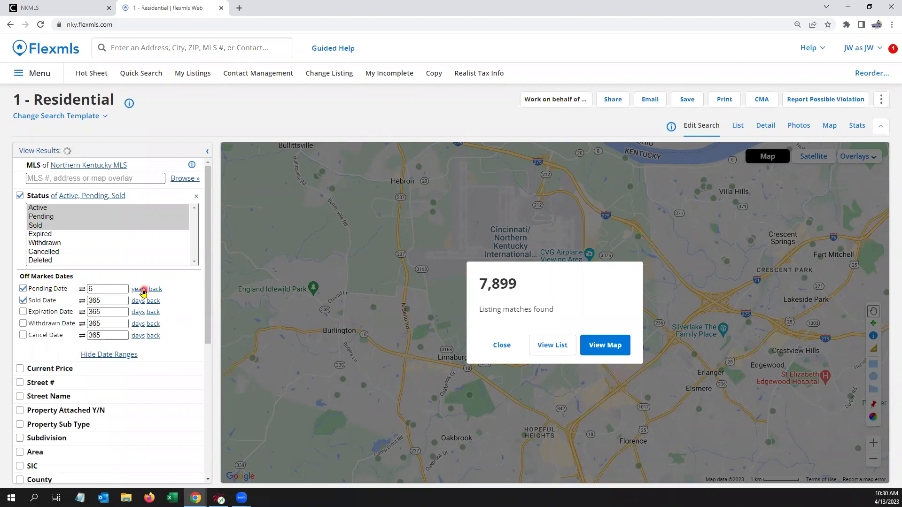
pyautogui.click(140, 289)
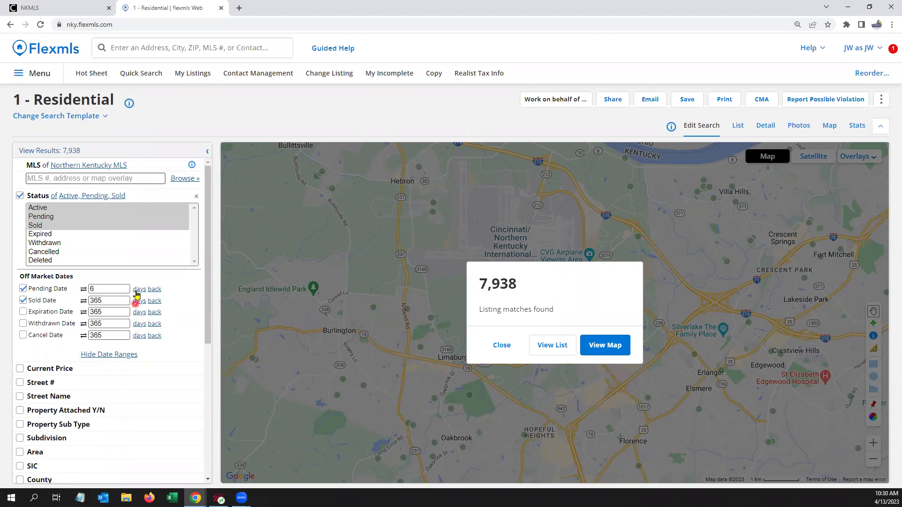
pyautogui.click(140, 289)
# Step: Change the Sold Date to 6 months back and apply, giving 3,929 results
pyautogui.doubleClick(104, 299)
pyautogui.write('6')
pyautogui.click(135, 301)
pyautogui.click(198, 293)
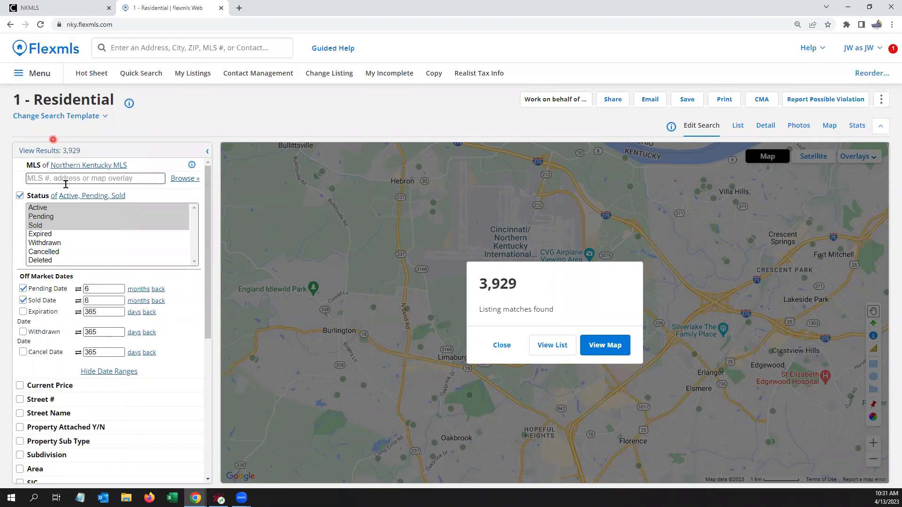
pyautogui.click(83, 298)
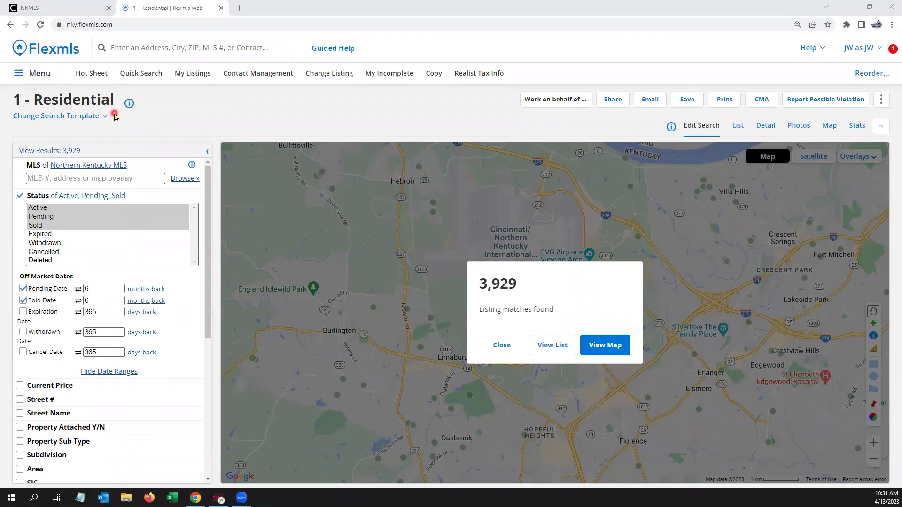
# Step: Choose Single Family Residence as Property Sub Type and keep only Active status
pyautogui.scroll(-1, 113, 249)
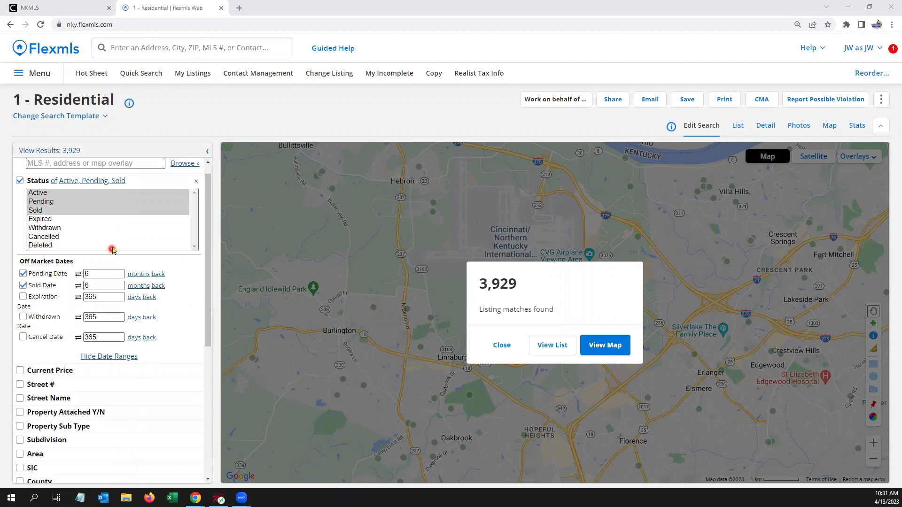
pyautogui.scroll(-2, 125, 203)
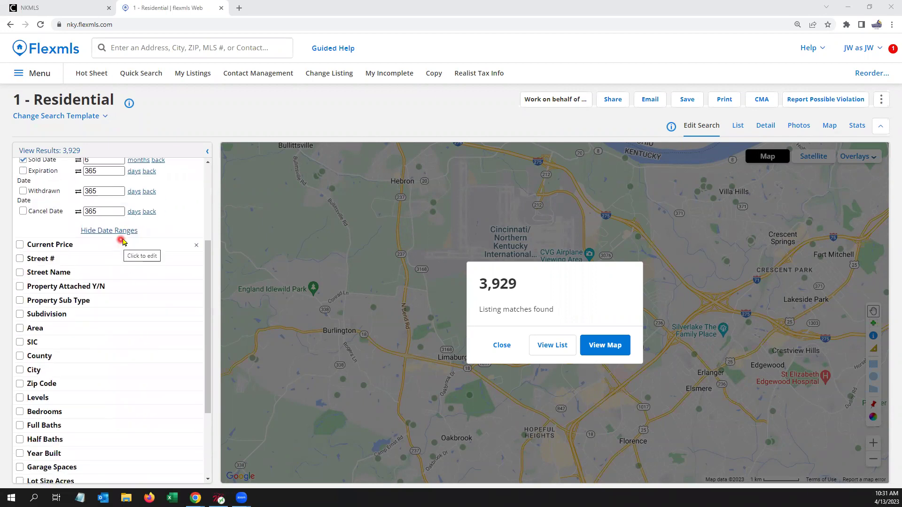
pyautogui.click(84, 300)
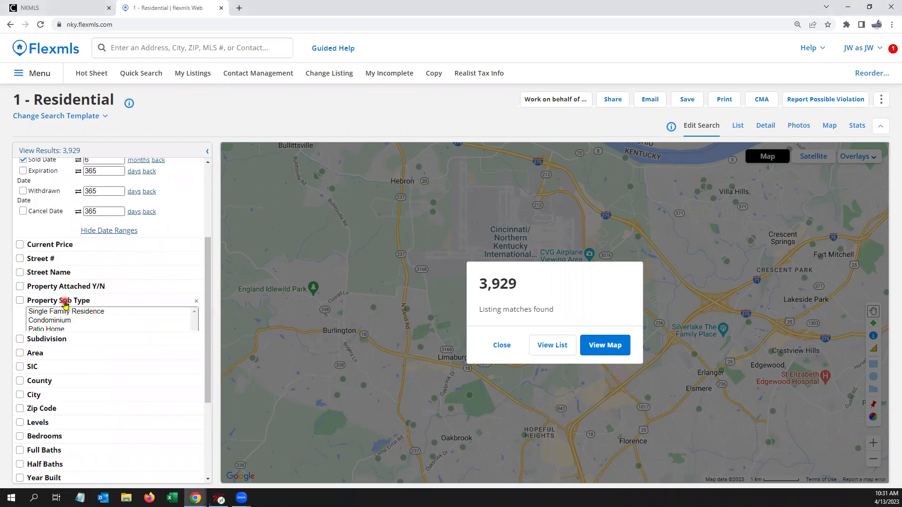
pyautogui.click(126, 313)
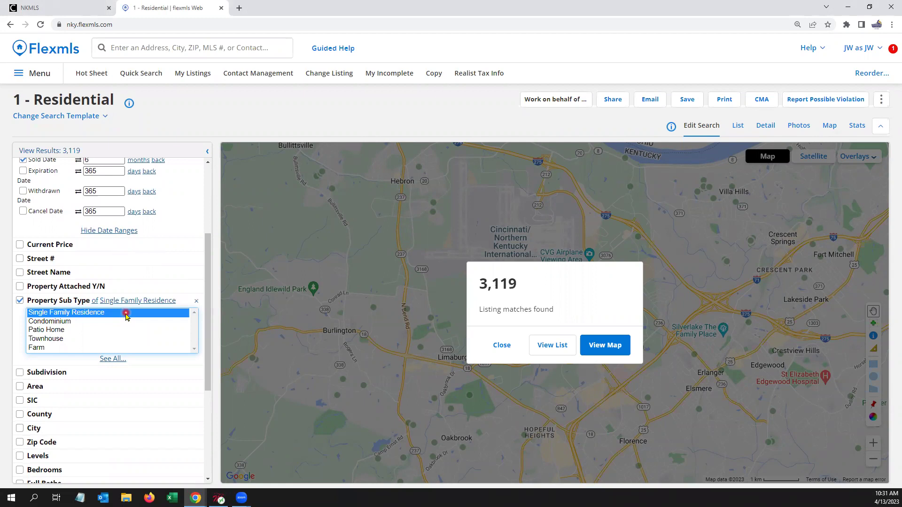
pyautogui.scroll(3, 126, 313)
pyautogui.click(43, 209)
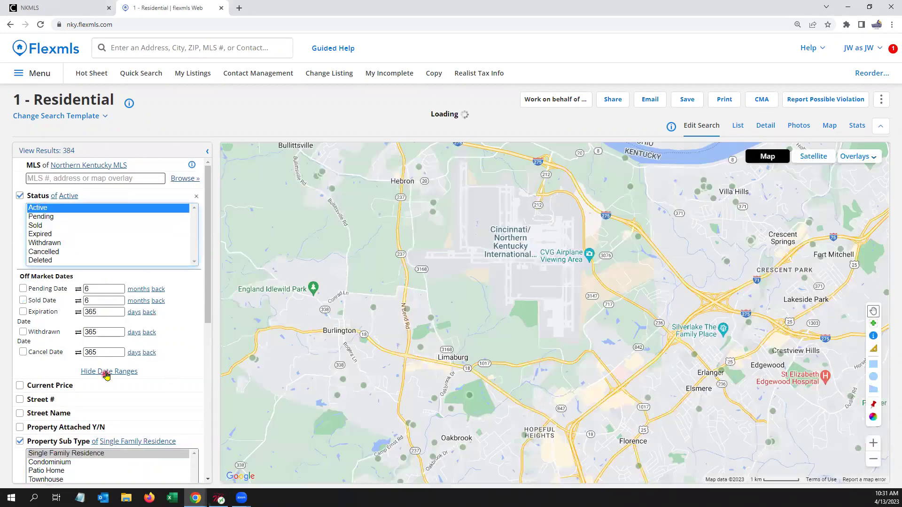
# Step: Hide date ranges and switch Property Sub Type to 'not of' Condominium and Townhouse
pyautogui.click(106, 373)
pyautogui.scroll(-1, 142, 394)
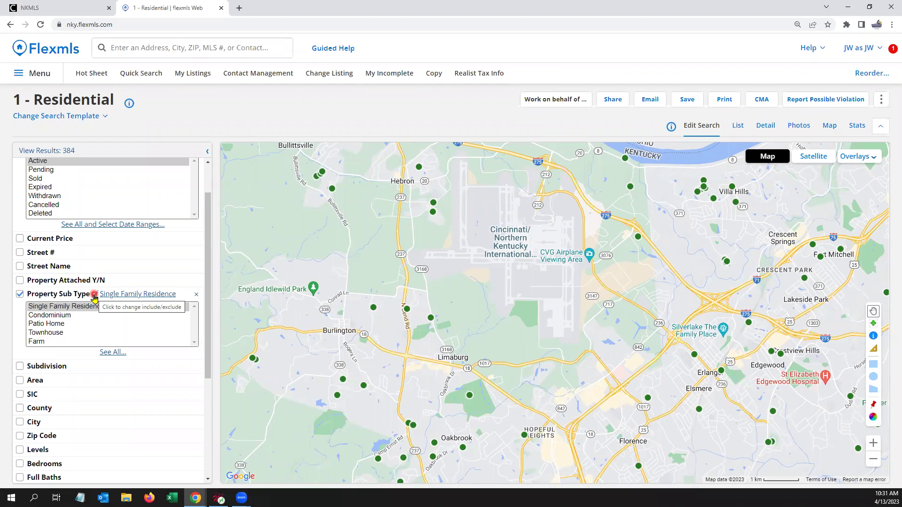
pyautogui.click(95, 295)
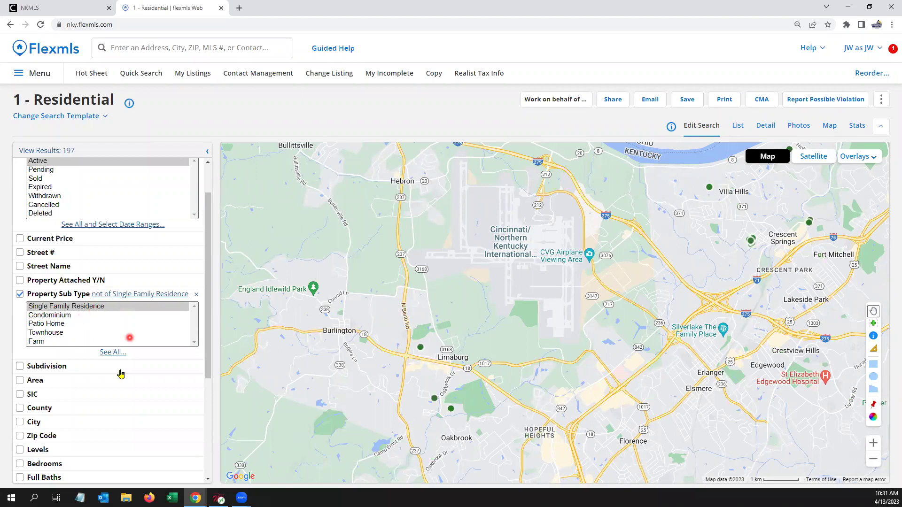
pyautogui.click(94, 353)
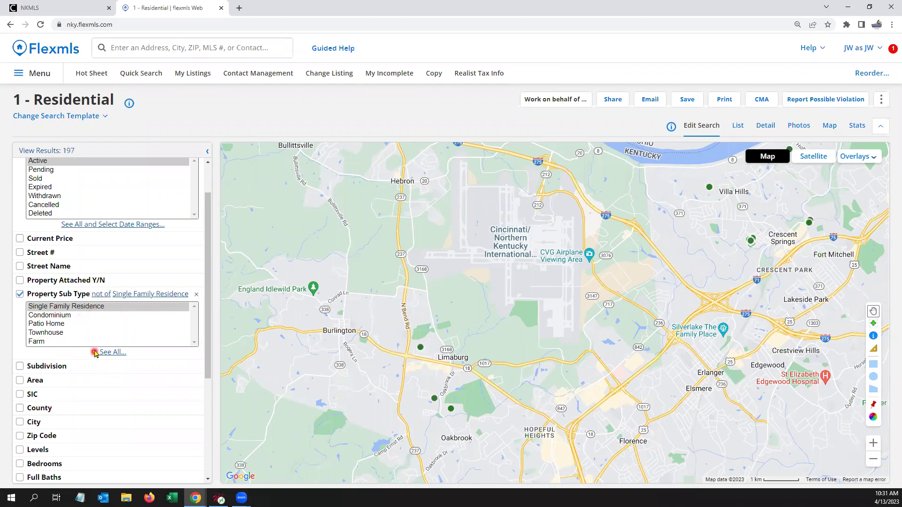
pyautogui.click(61, 315)
pyautogui.keyDown('shift'); pyautogui.click(60, 332); pyautogui.keyUp('shift')
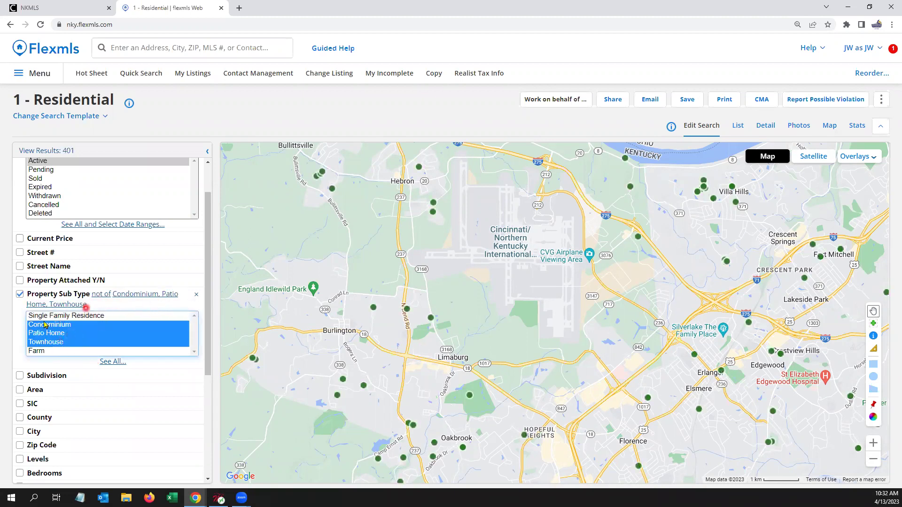
pyautogui.click(53, 327)
pyautogui.keyDown('ctrl'); pyautogui.click(90, 335); pyautogui.keyUp('ctrl')
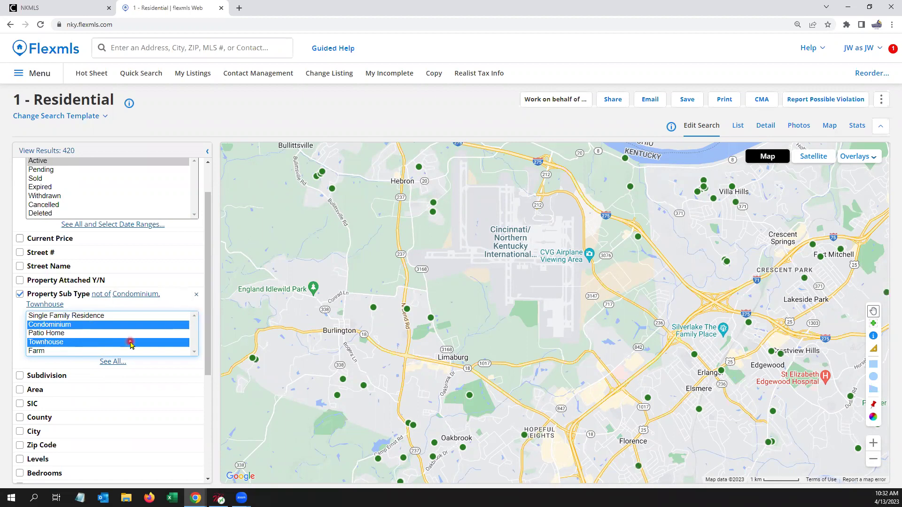
pyautogui.scroll(-1, 108, 338)
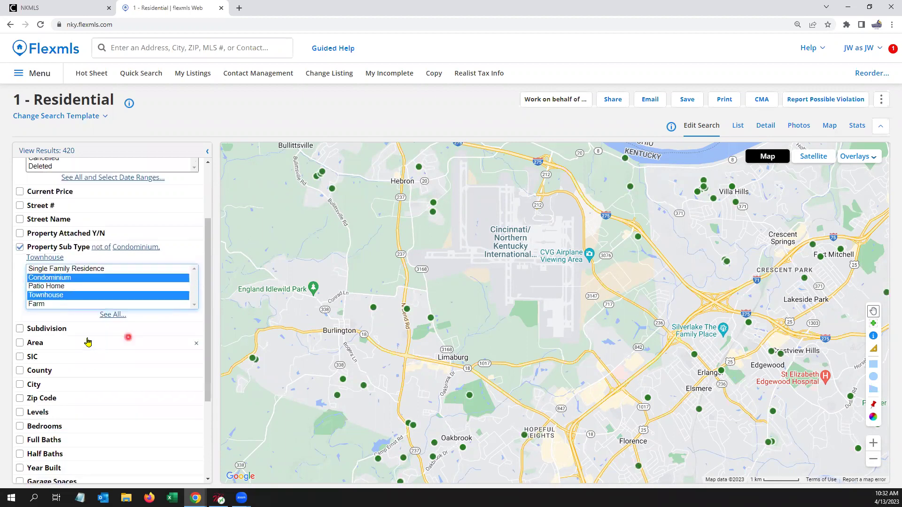
# Step: Add a Subdivision filter set to 'not of' Gunpowder Trails
pyautogui.click(55, 331)
pyautogui.write('gunpo')
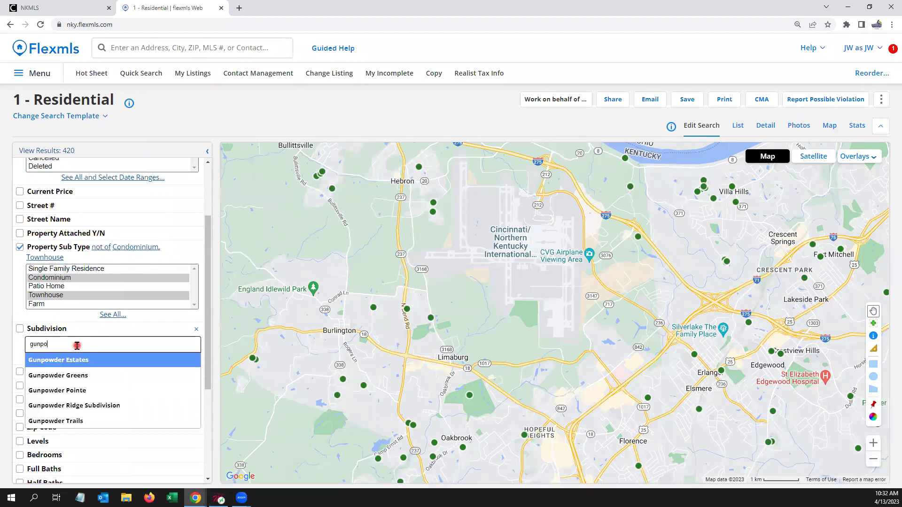
pyautogui.write('e')
pyautogui.press('BackSpace')
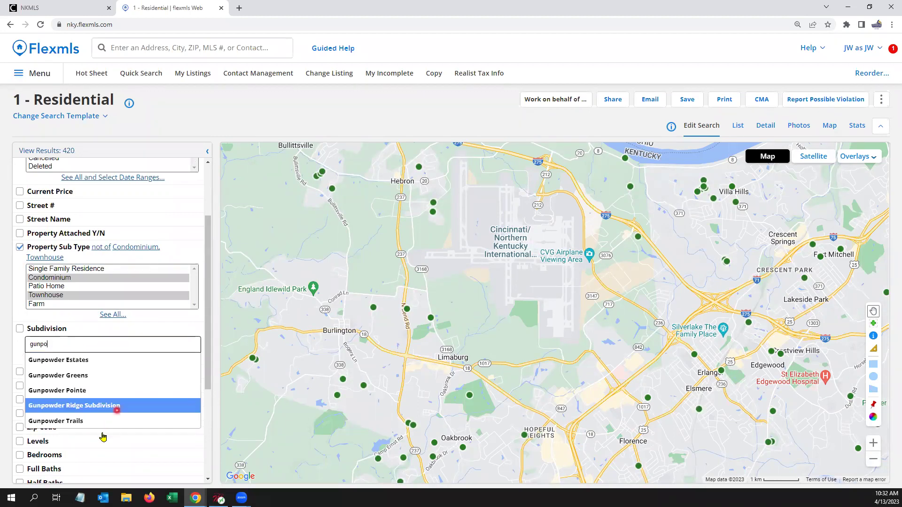
pyautogui.click(90, 421)
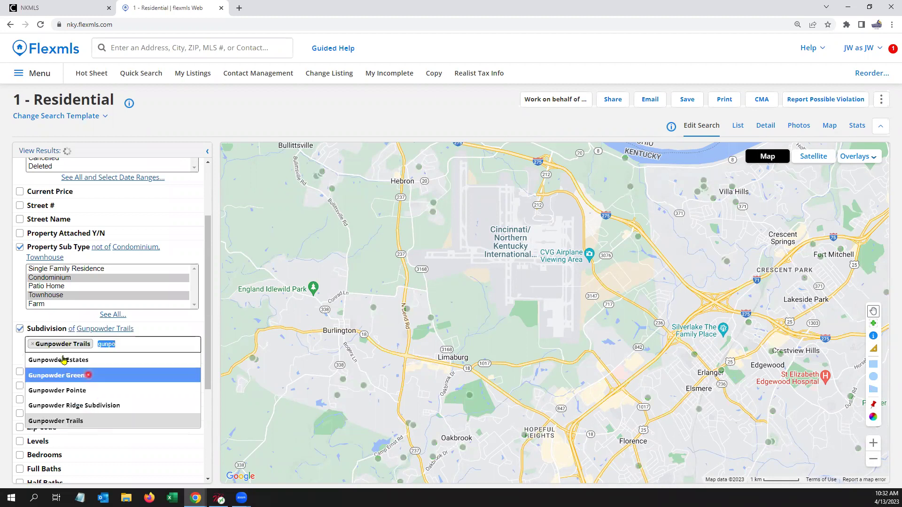
pyautogui.click(72, 328)
pyautogui.click(134, 410)
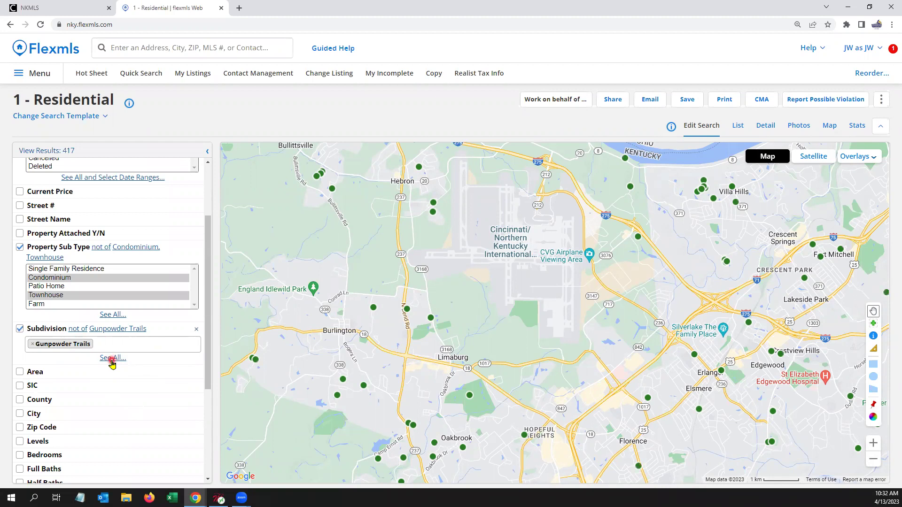
# Step: Uncheck the Subdivision and Property Sub Type criteria, leaving 420 results
pyautogui.scroll(-3, 112, 364)
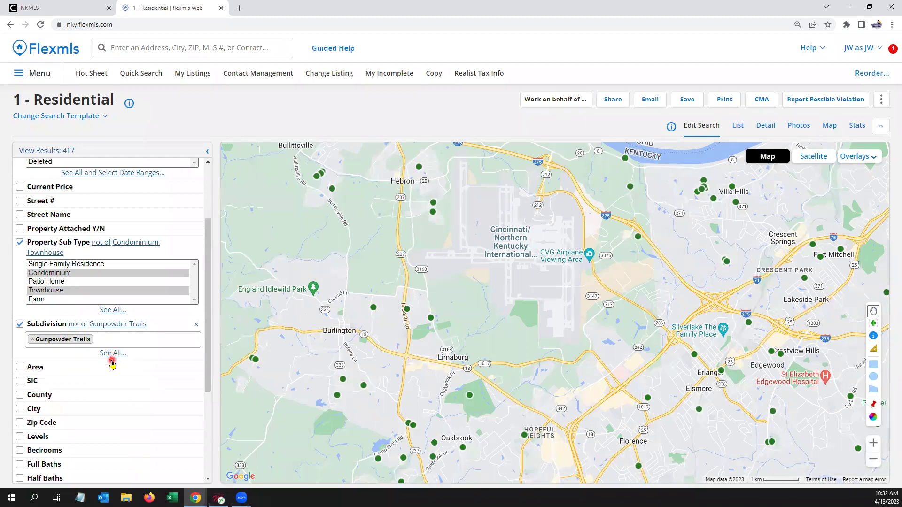
pyautogui.scroll(-3, 124, 327)
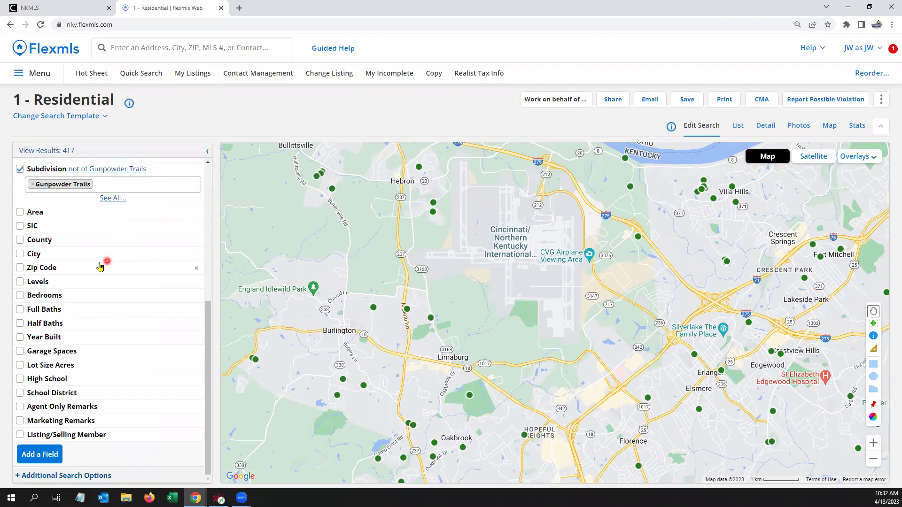
pyautogui.scroll(4, 100, 267)
pyautogui.click(19, 357)
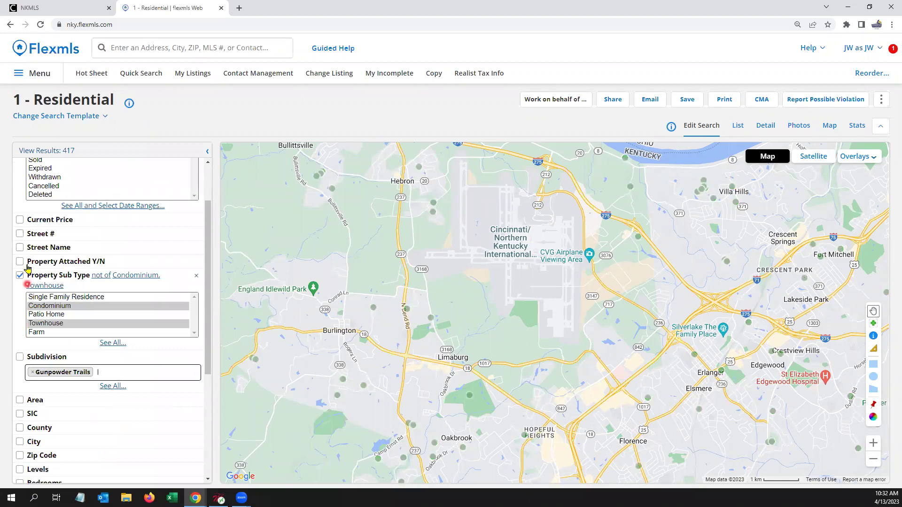
pyautogui.click(19, 275)
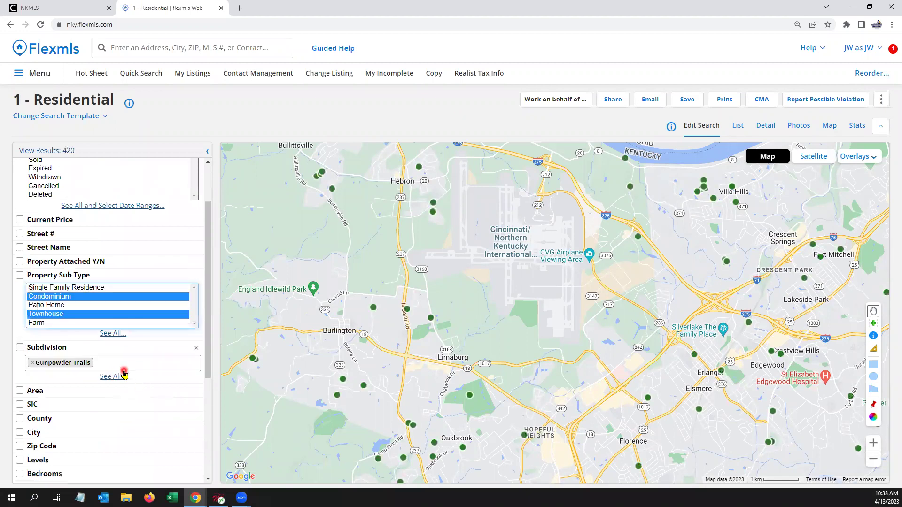
# Step: Search fields for 'appl' and add the whole Appliances group, options like Dishwasher, Oven, Washer
pyautogui.scroll(-4, 123, 374)
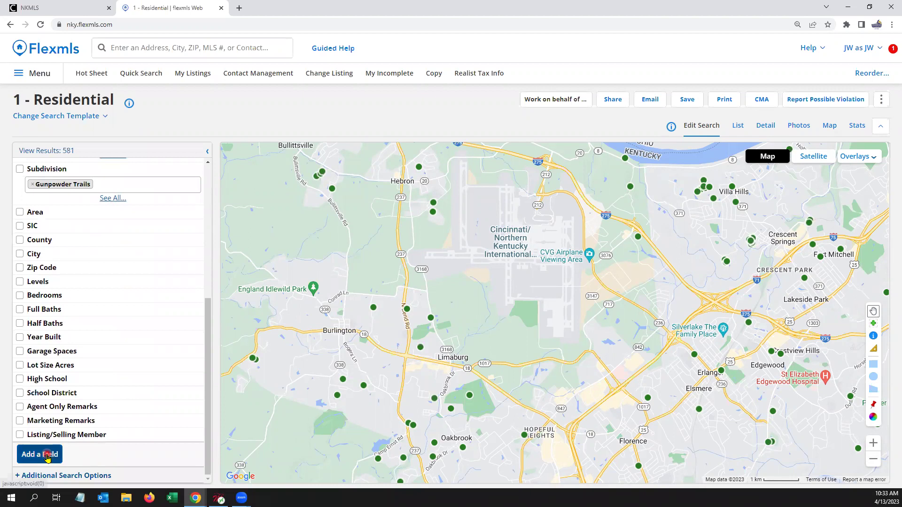
pyautogui.click(48, 456)
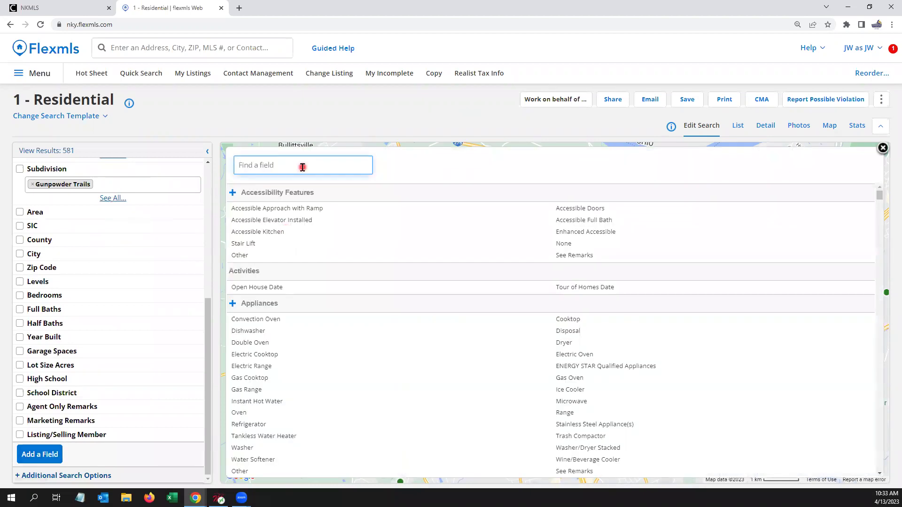
pyautogui.write('appl')
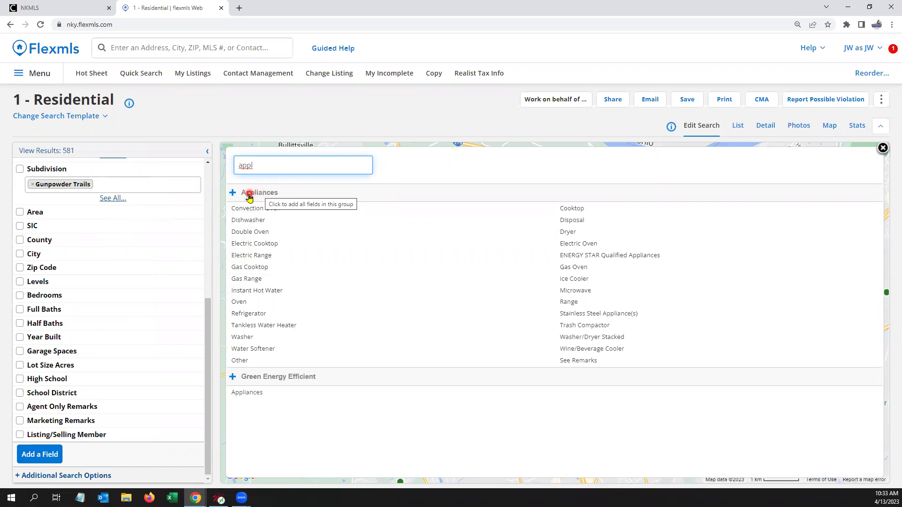
pyautogui.click(249, 196)
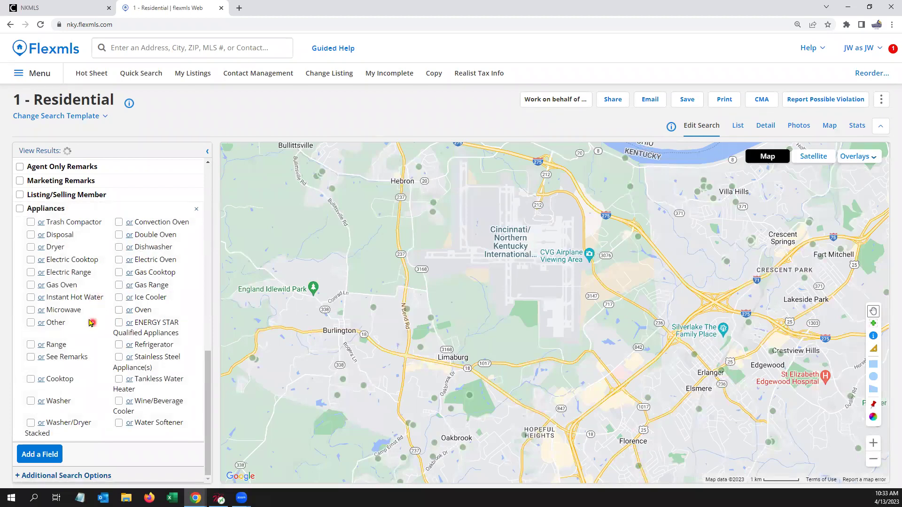
# Step: Check Dishwasher, add then drop Cooktop, and mark Ice Cooler as excluded
pyautogui.click(118, 247)
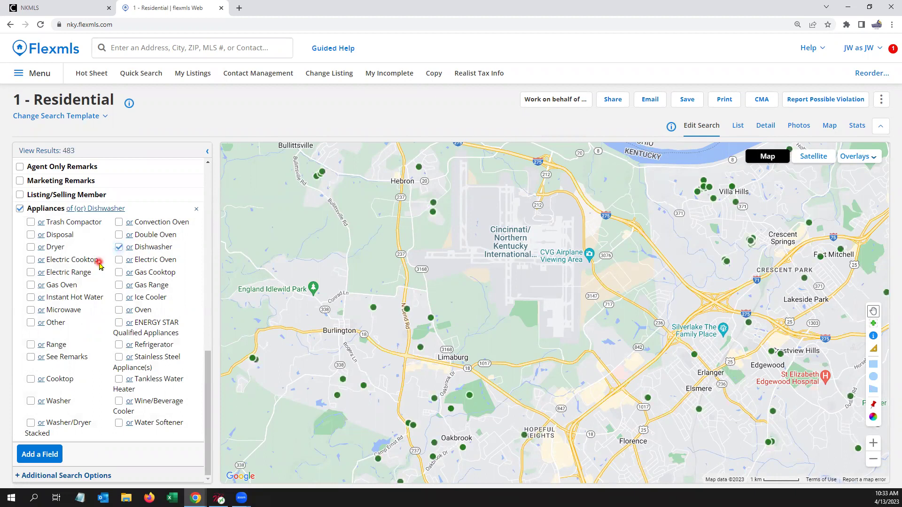
pyautogui.click(31, 380)
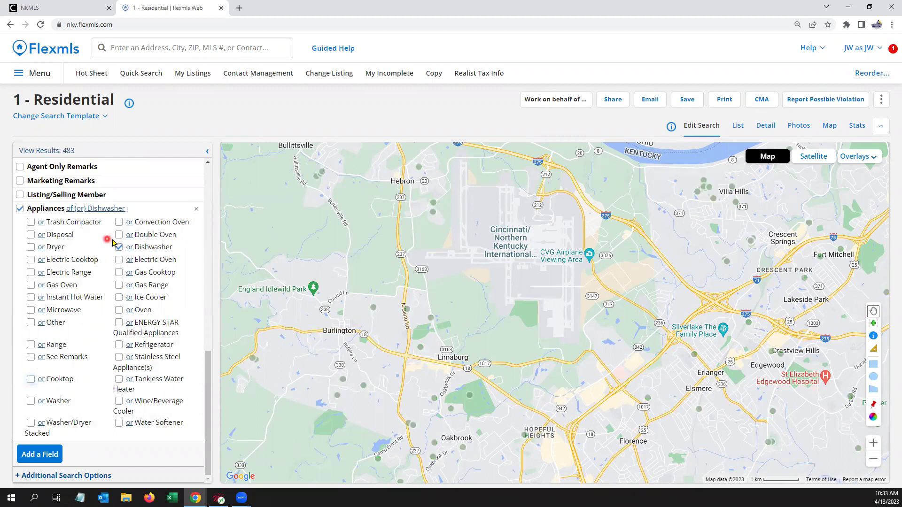
pyautogui.click(154, 246)
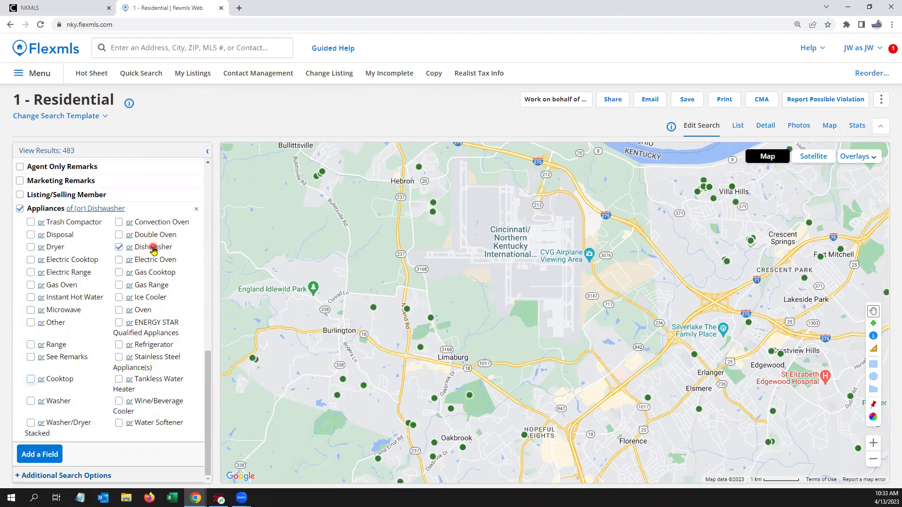
pyautogui.click(119, 297)
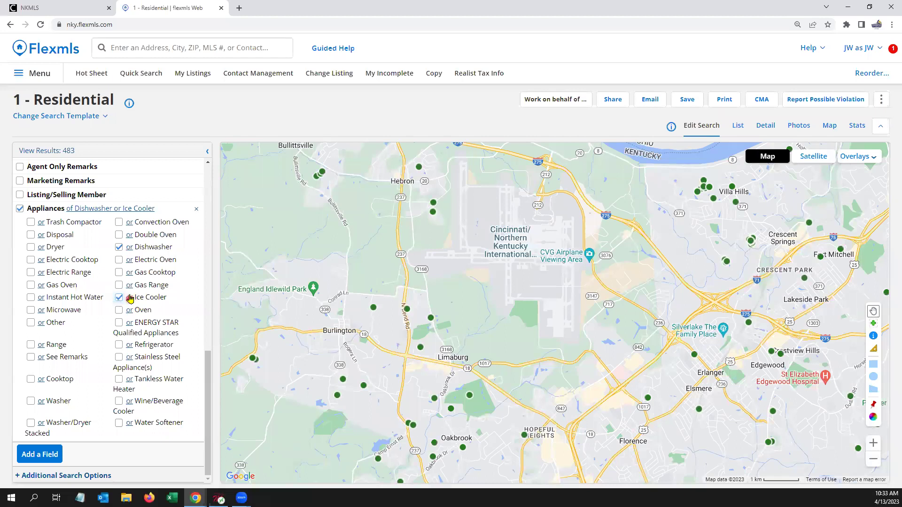
pyautogui.click(129, 298)
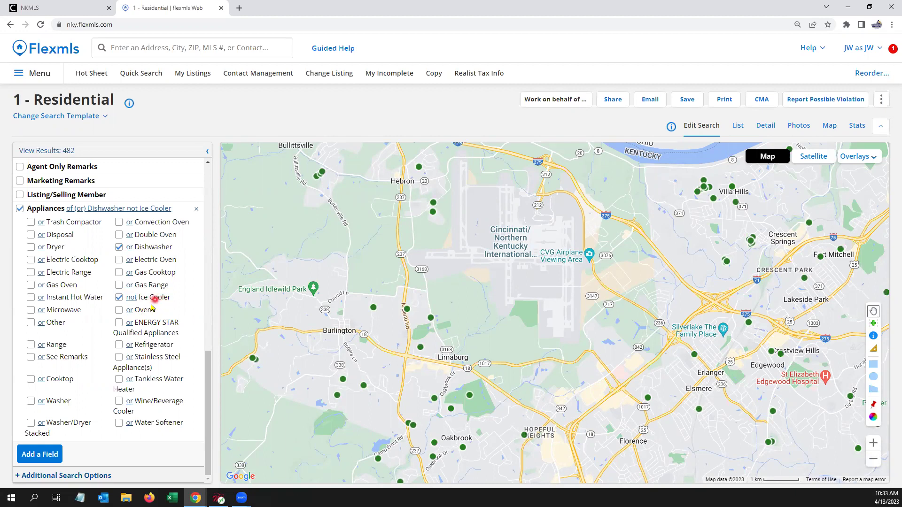
# Step: Make Dryer and Washer required appliances and drop Ice Cooler, leaving 76 results
pyautogui.click(31, 401)
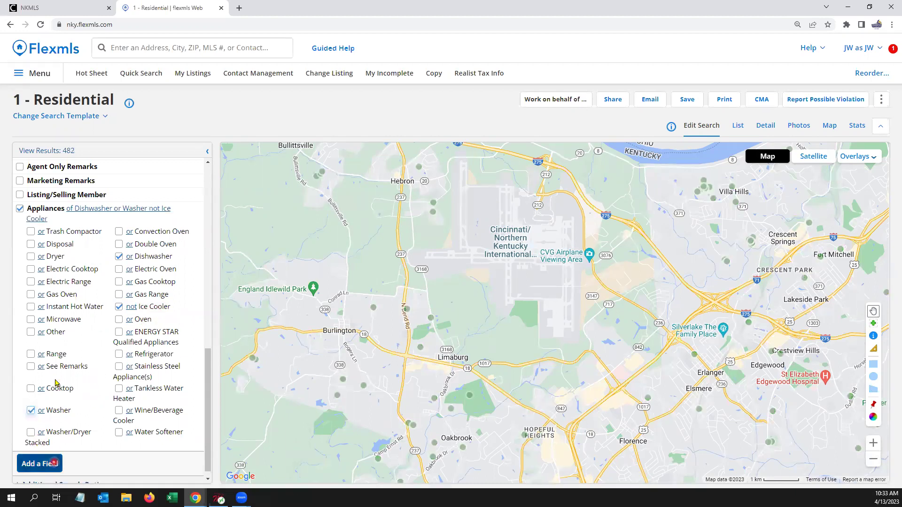
pyautogui.click(30, 257)
pyautogui.click(42, 256)
pyautogui.click(41, 256)
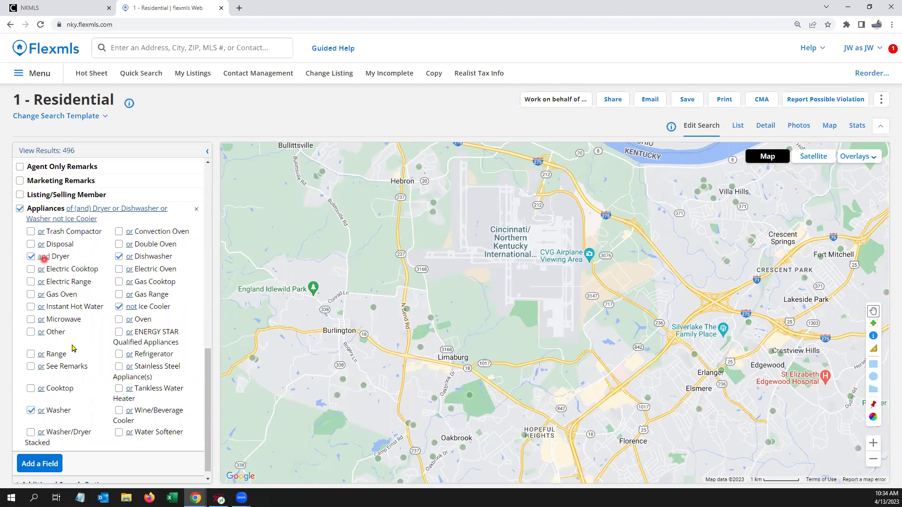
pyautogui.click(42, 411)
pyautogui.click(43, 412)
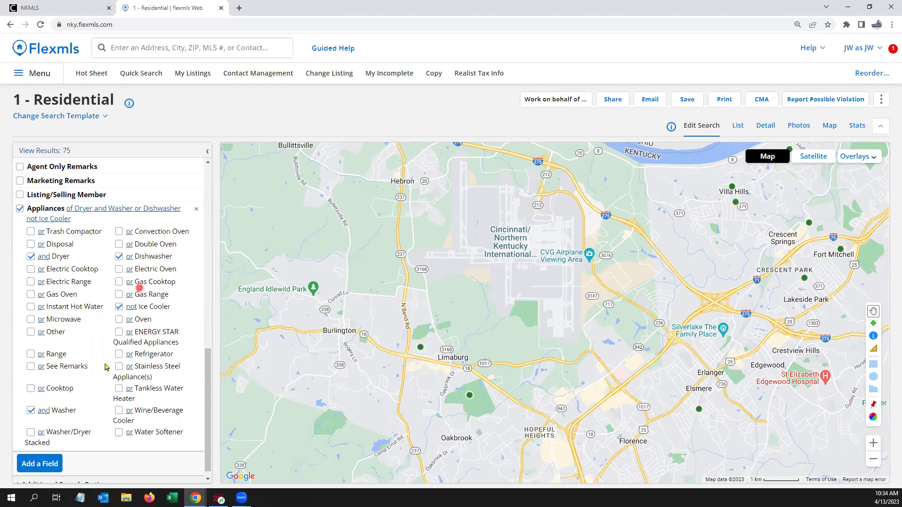
pyautogui.click(118, 306)
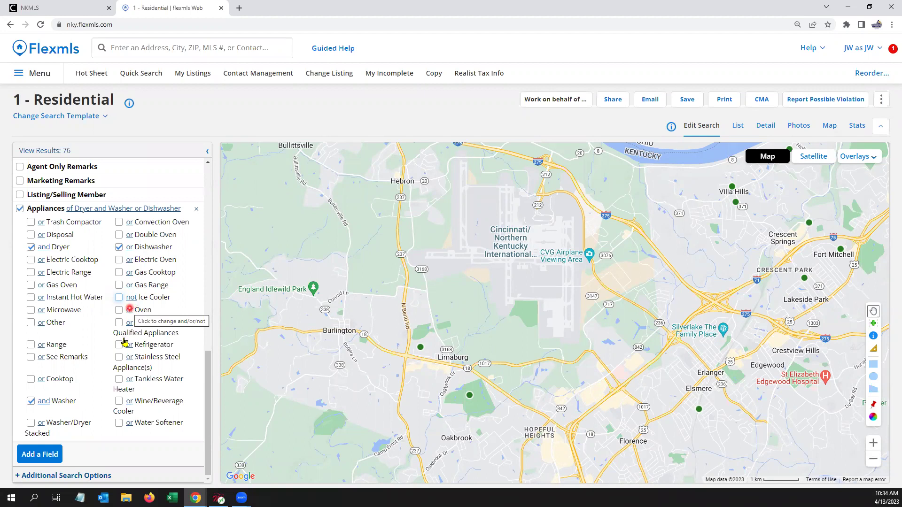
pyautogui.click(40, 454)
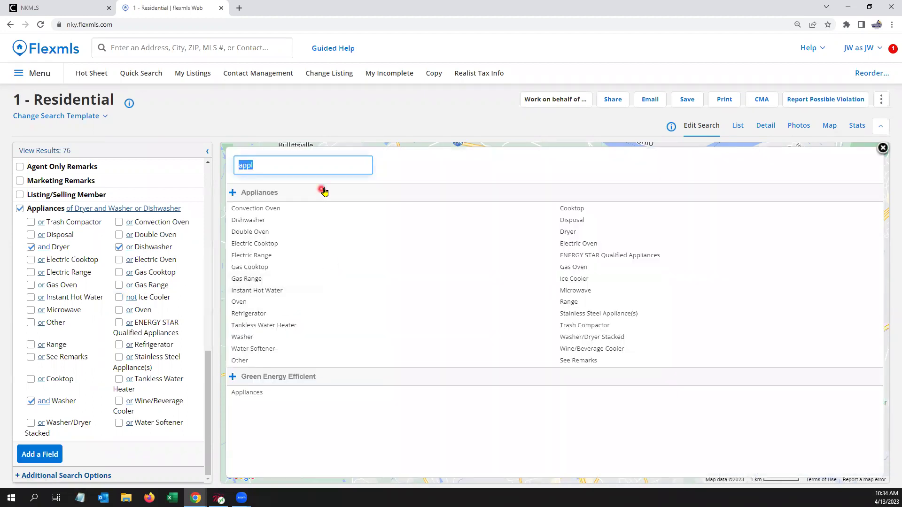
# Step: Search fields for 'featu' and add the Exterior Features group
pyautogui.press('BackSpace')
pyautogui.write('featu')
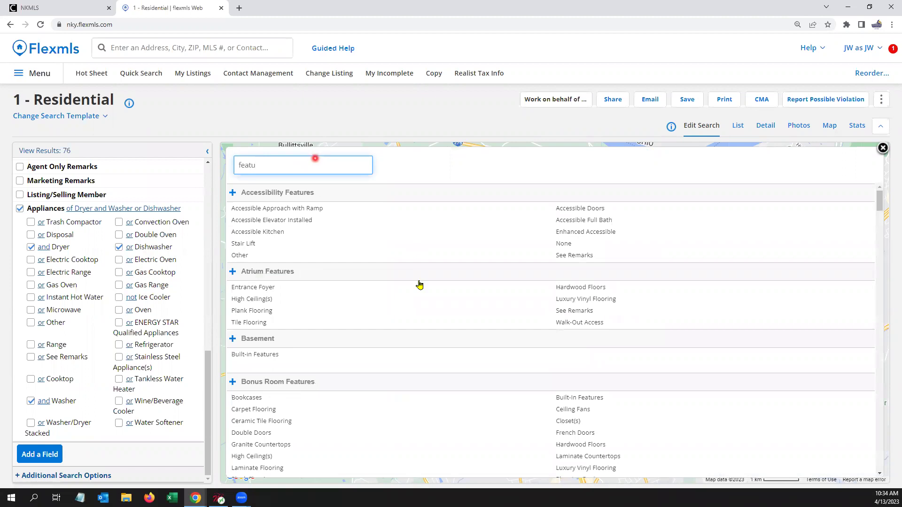
pyautogui.scroll(-5, 415, 284)
pyautogui.scroll(-10, 385, 351)
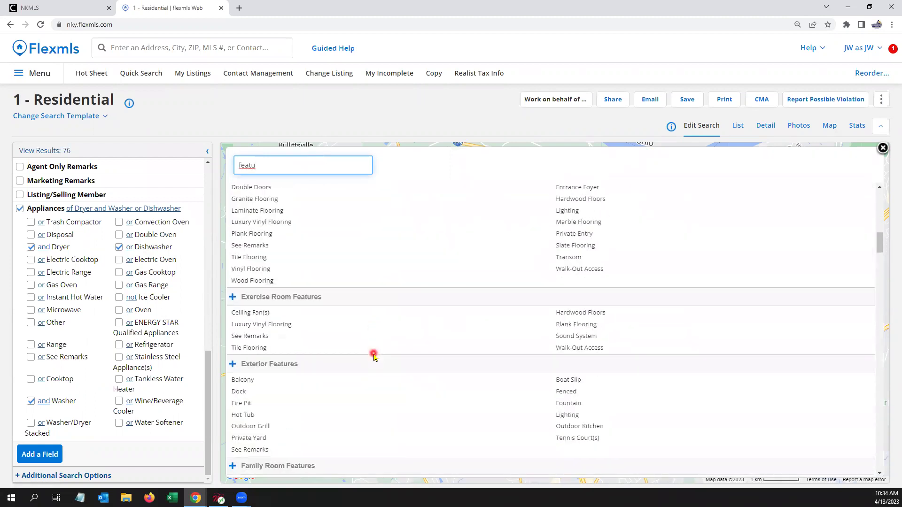
pyautogui.scroll(-1, 374, 357)
pyautogui.click(282, 317)
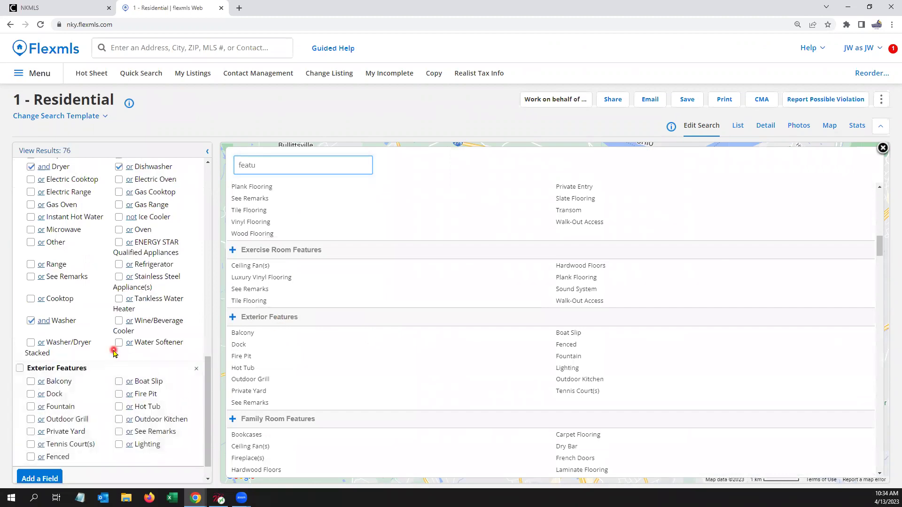
pyautogui.scroll(3, 114, 352)
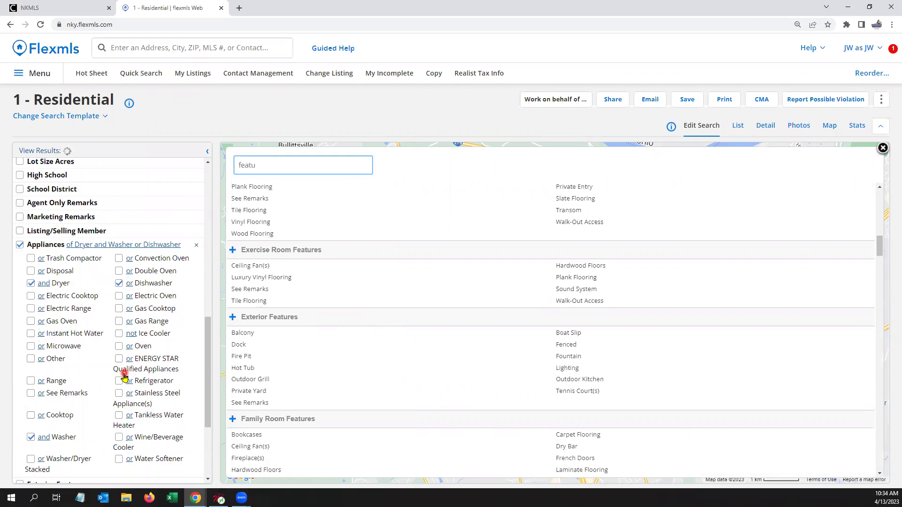
pyautogui.scroll(5, 124, 375)
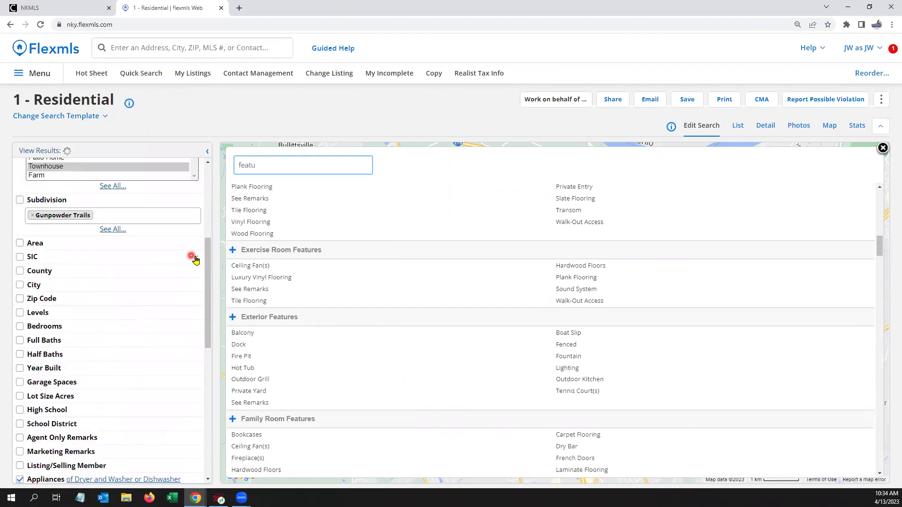
# Step: Remove the SIC and County fields from the criteria
pyautogui.click(192, 257)
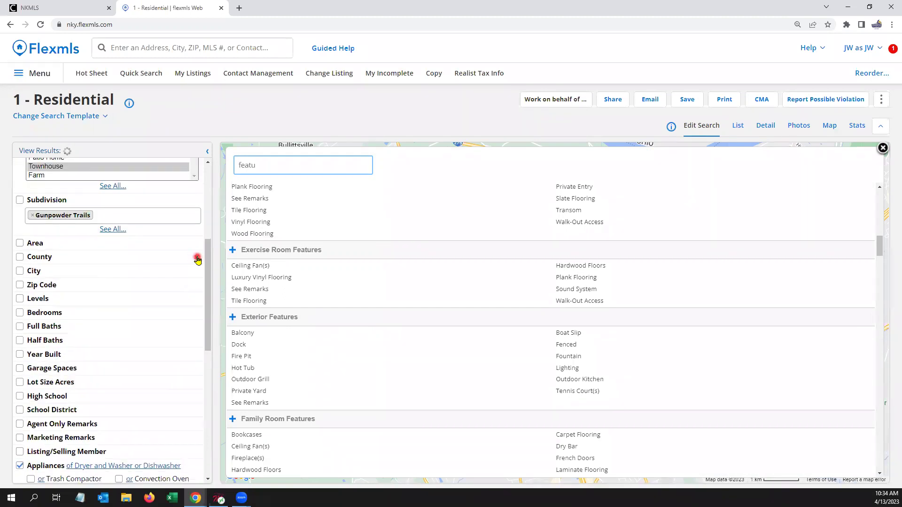
pyautogui.click(196, 258)
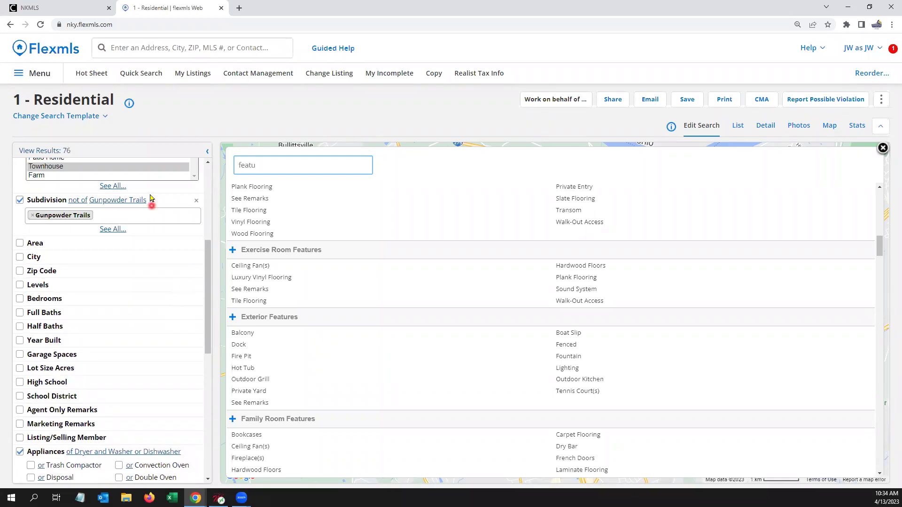
pyautogui.click(139, 74)
# Step: Start a fresh quick search, keep its template, and delete the County and SIC fields
pyautogui.click(144, 74)
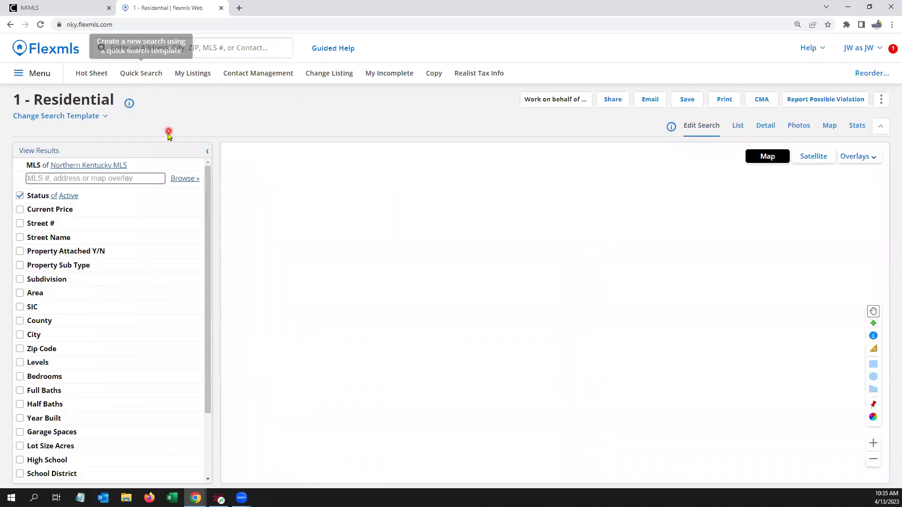
pyautogui.scroll(-3, 147, 303)
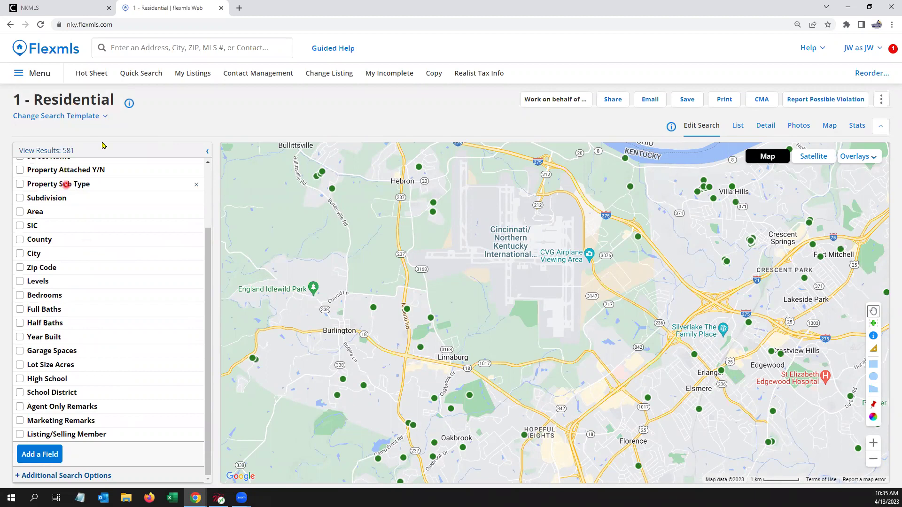
pyautogui.click(104, 117)
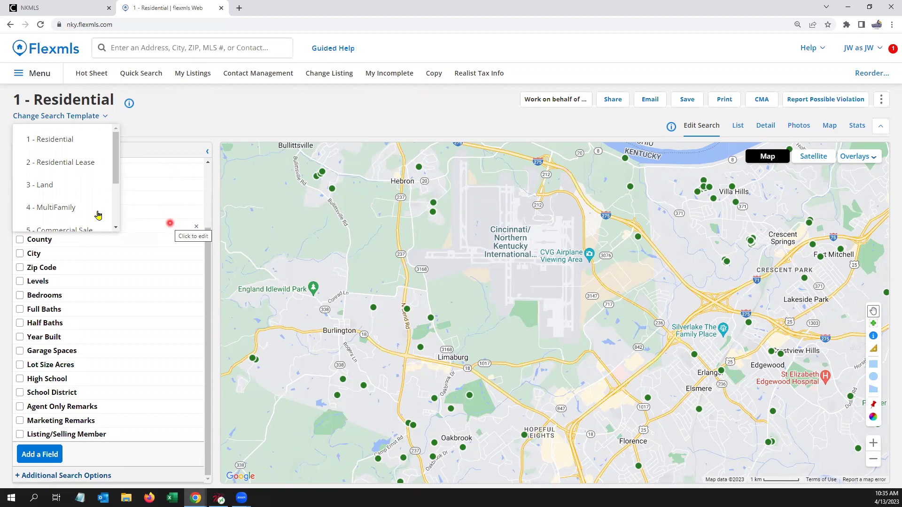
pyautogui.click(202, 104)
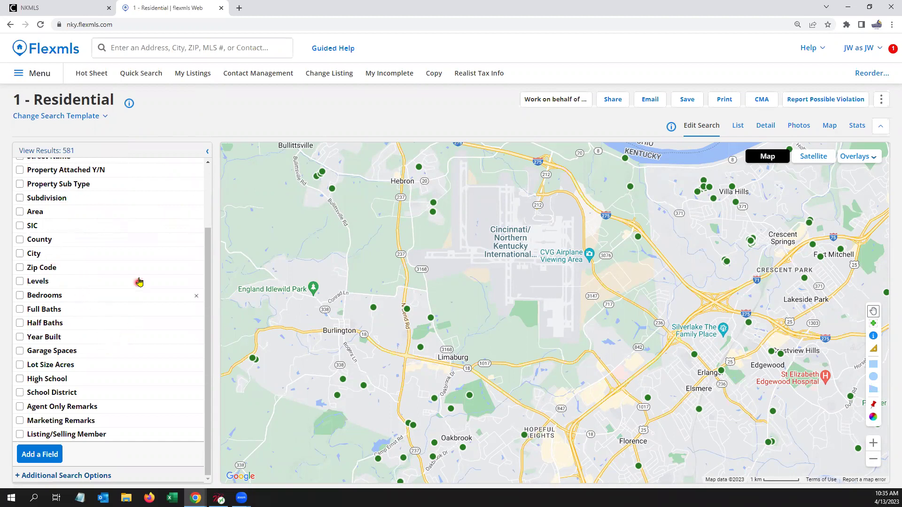
pyautogui.click(197, 242)
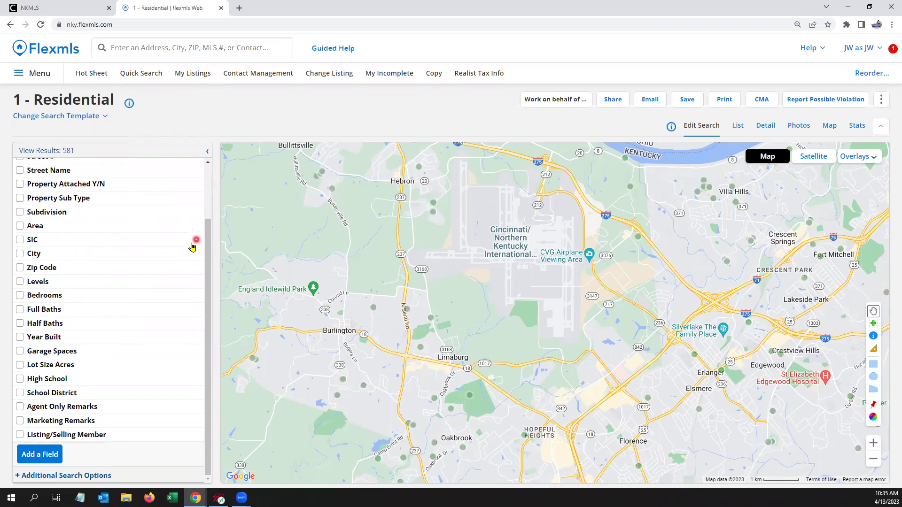
pyautogui.click(197, 243)
# Step: Add the Appliances ('appl') and Exterior Features ('exter') fields to the criteria
pyautogui.click(63, 454)
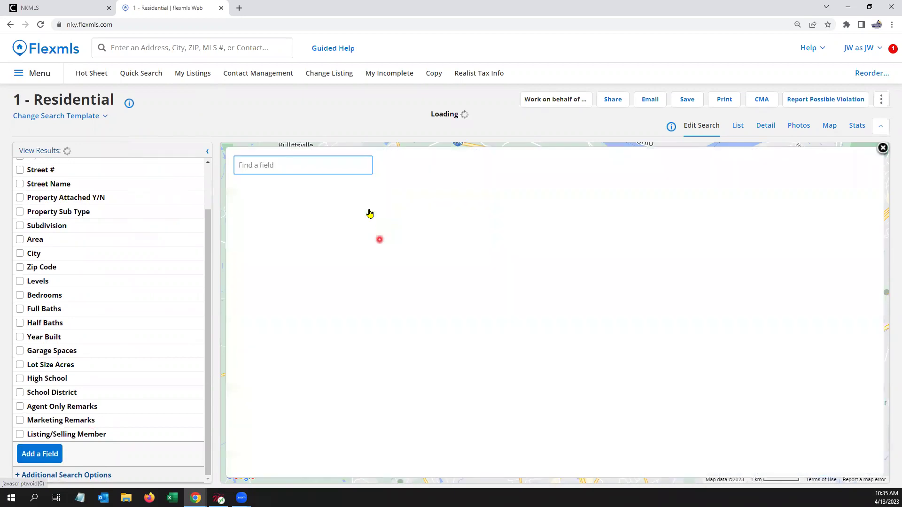
pyautogui.write('appl')
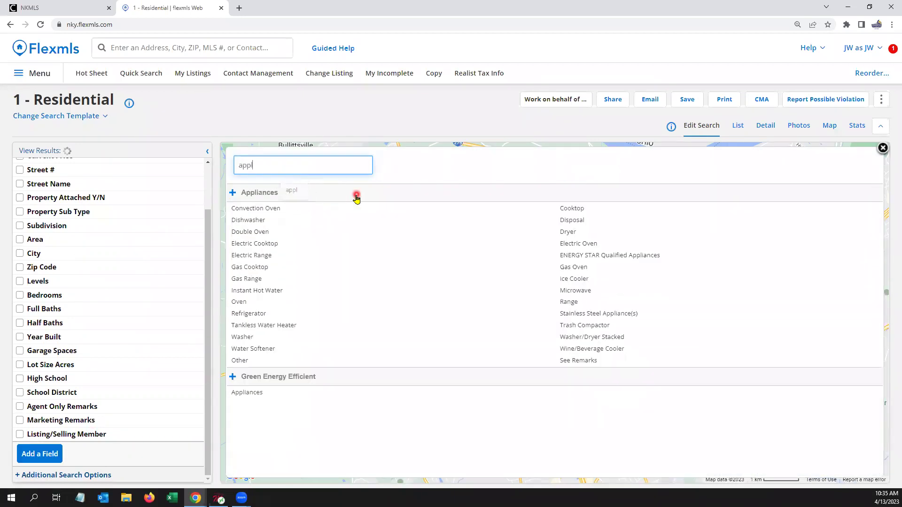
pyautogui.click(259, 192)
pyautogui.click(257, 160)
pyautogui.press('BackSpace')
pyautogui.press('BackSpace')
pyautogui.press('BackSpace')
pyautogui.press('BackSpace')
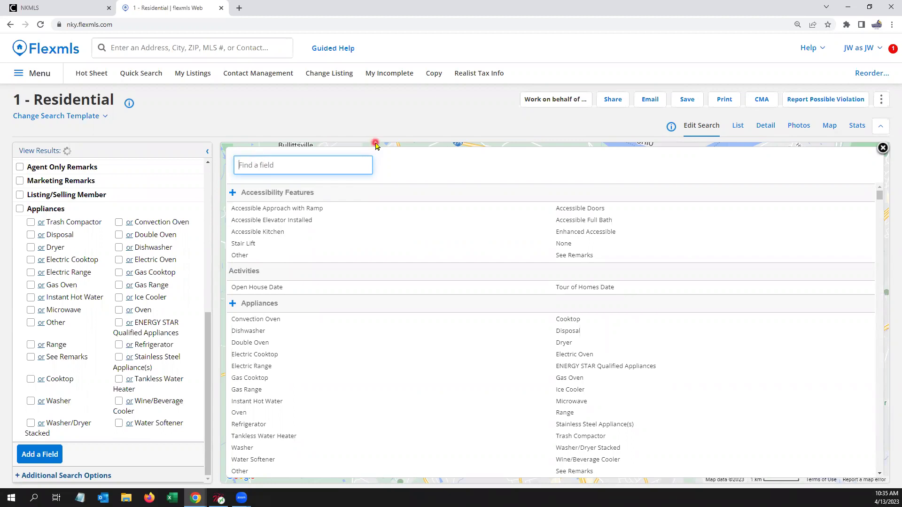
pyautogui.write('exter')
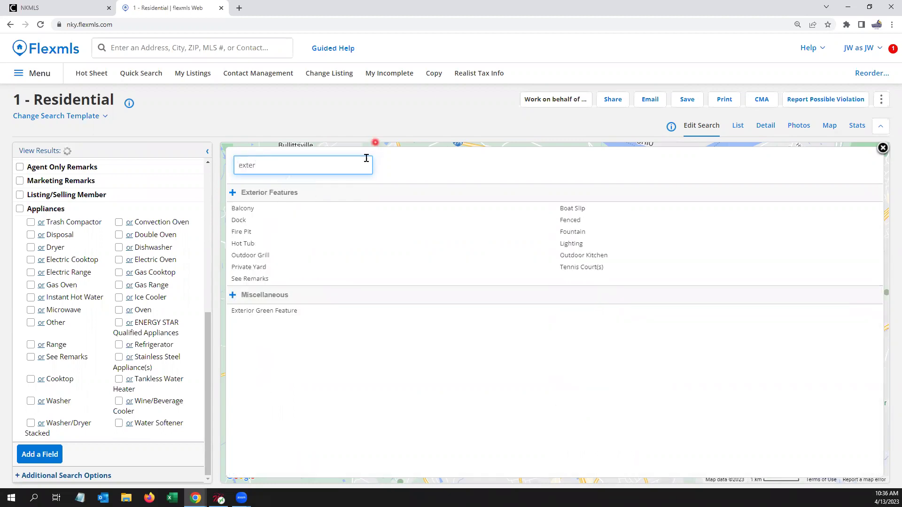
pyautogui.click(273, 196)
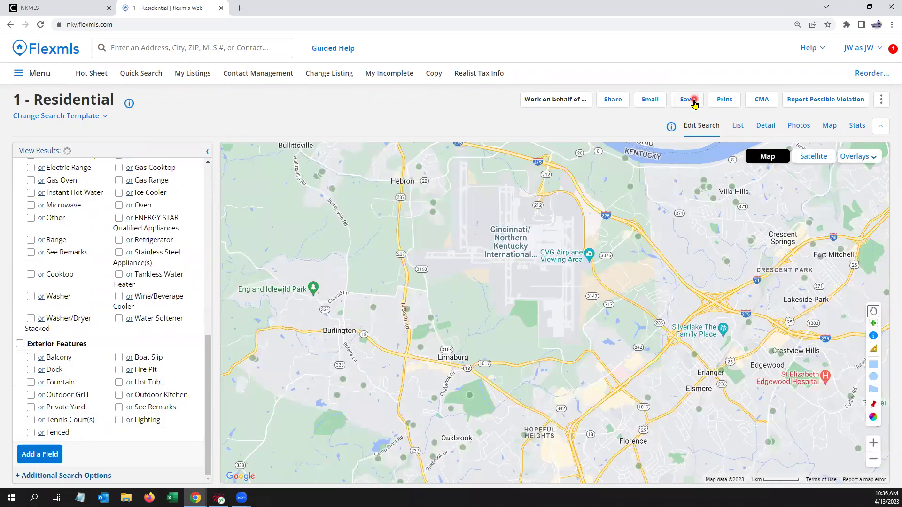
pyautogui.click(687, 99)
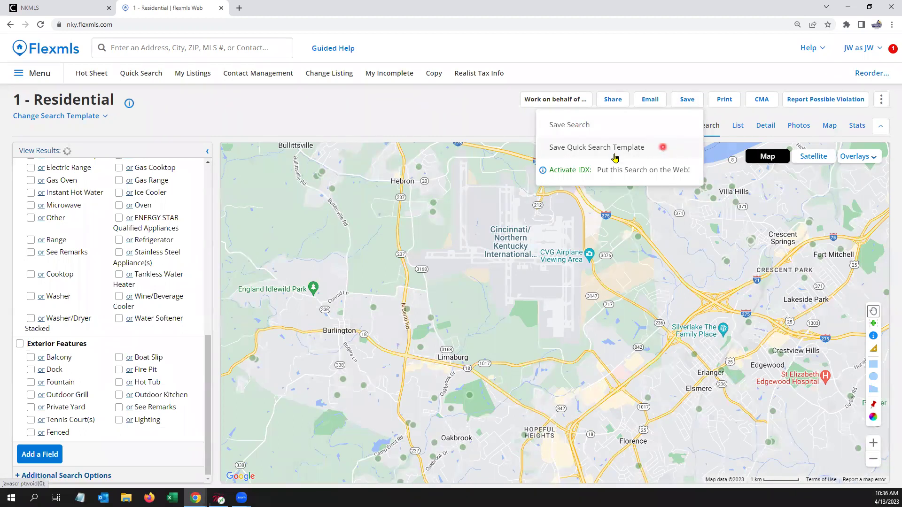
# Step: Save a quick search template called '1.5 - My Res Search', then reload Quick Search
pyautogui.click(636, 148)
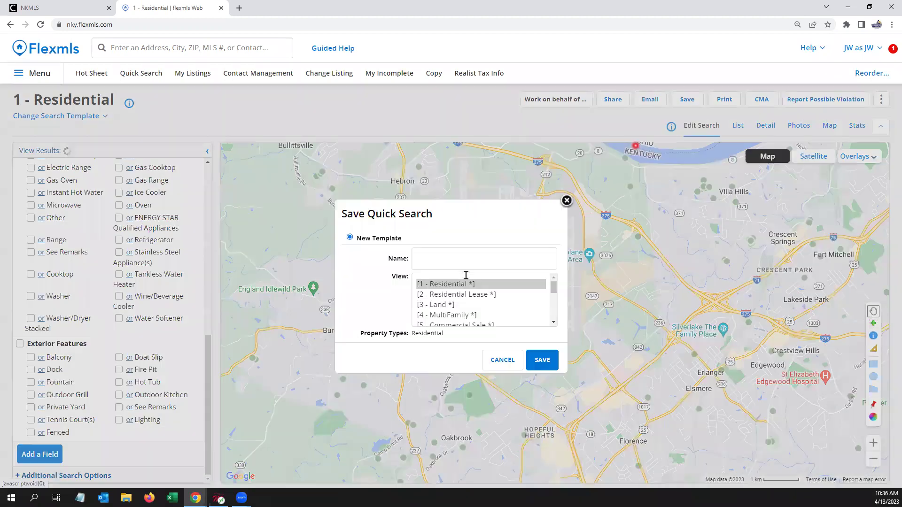
pyautogui.click(453, 255)
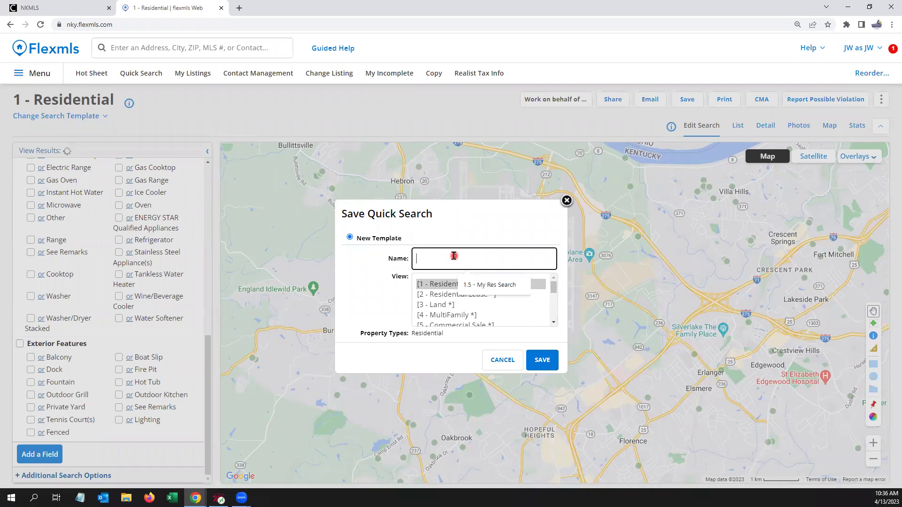
pyautogui.click(496, 285)
pyautogui.click(507, 257)
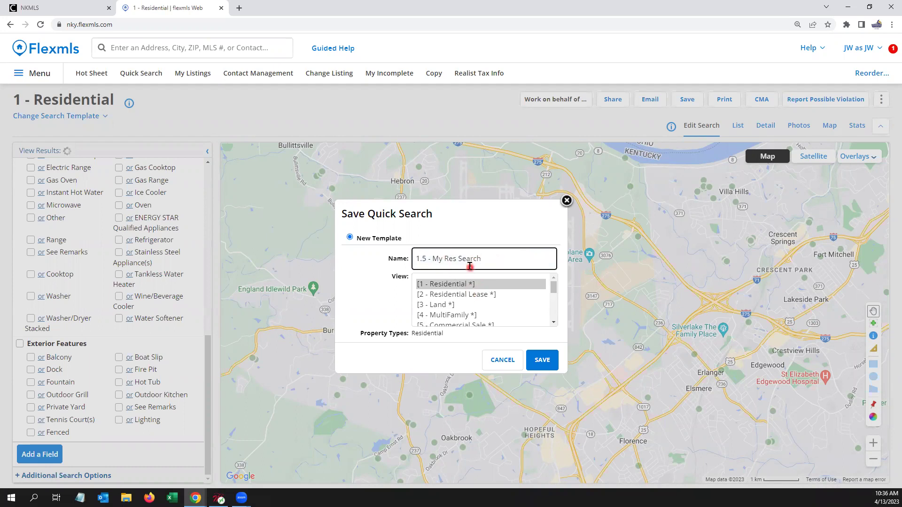
pyautogui.click(543, 361)
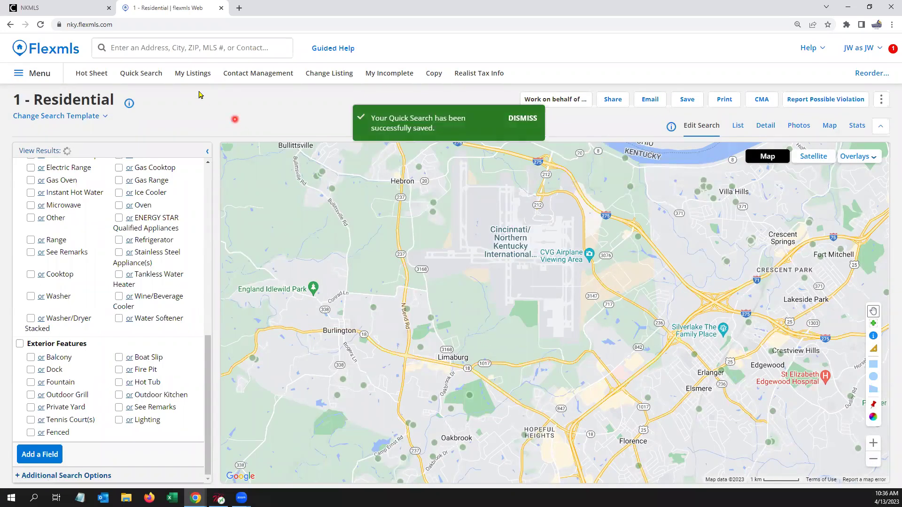
pyautogui.click(140, 73)
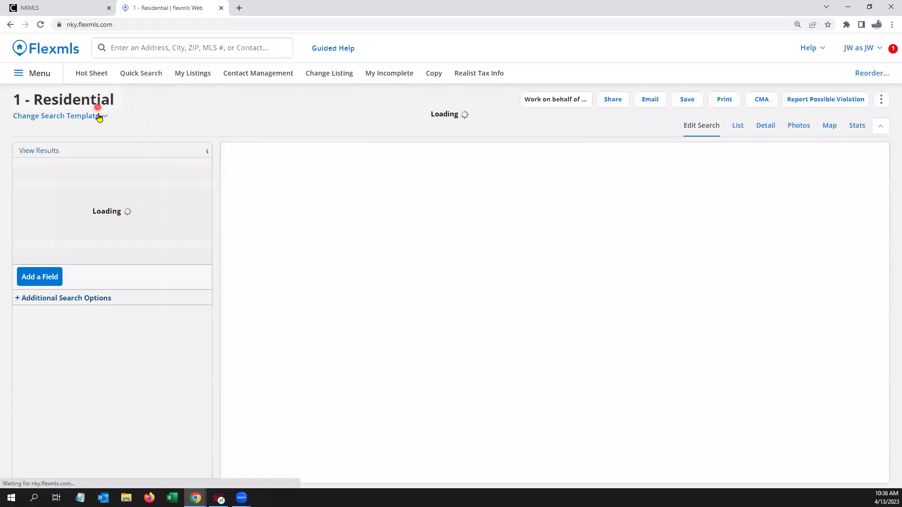
# Step: Change the search template to 1.5 - My Res Search
pyautogui.click(97, 116)
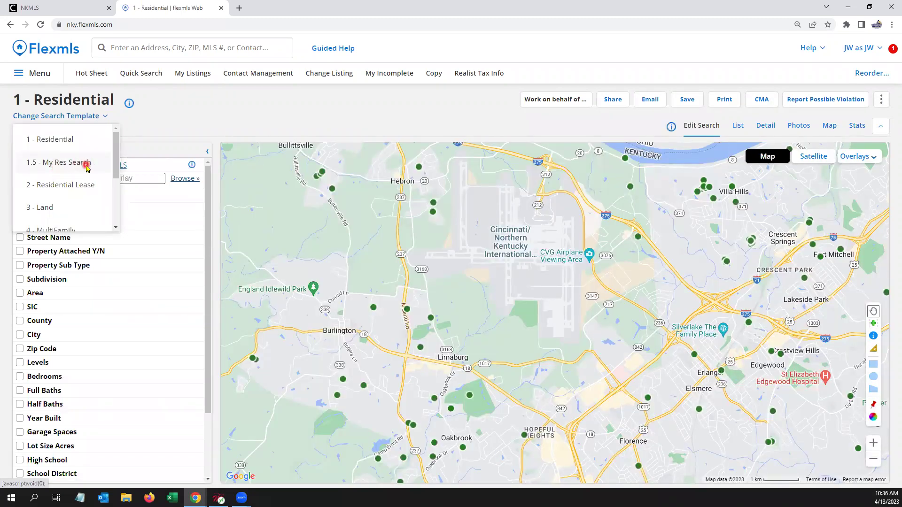
pyautogui.click(87, 163)
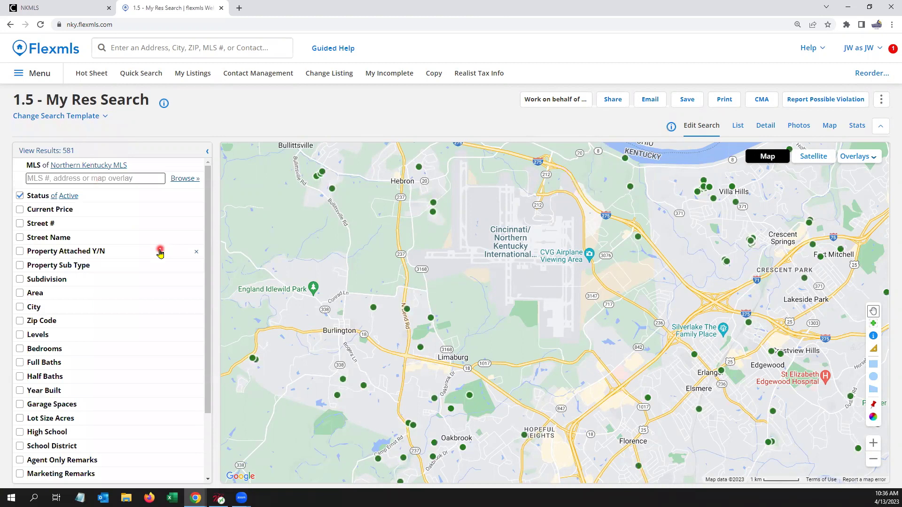
pyautogui.scroll(-2, 161, 362)
pyautogui.scroll(-1, 161, 363)
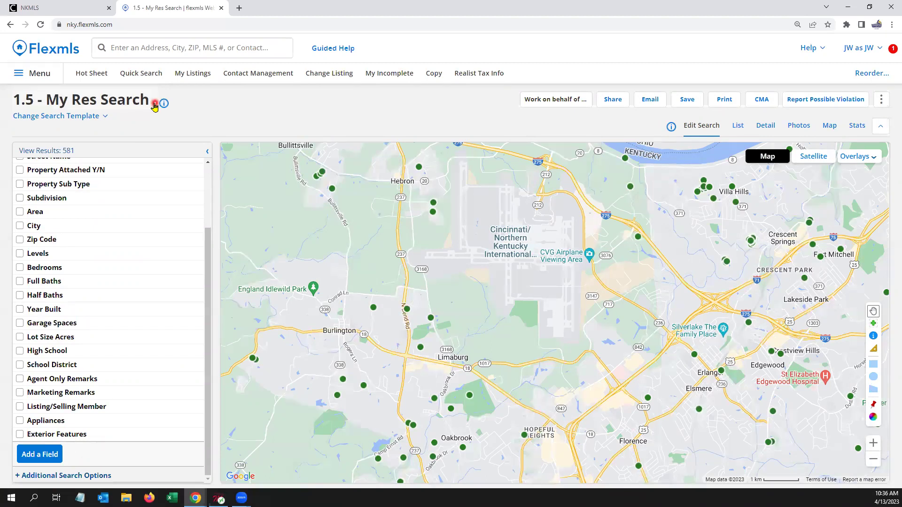
# Step: Reopen Quick Search from the dashboard and show the 581 results as a list
pyautogui.click(65, 49)
pyautogui.click(149, 73)
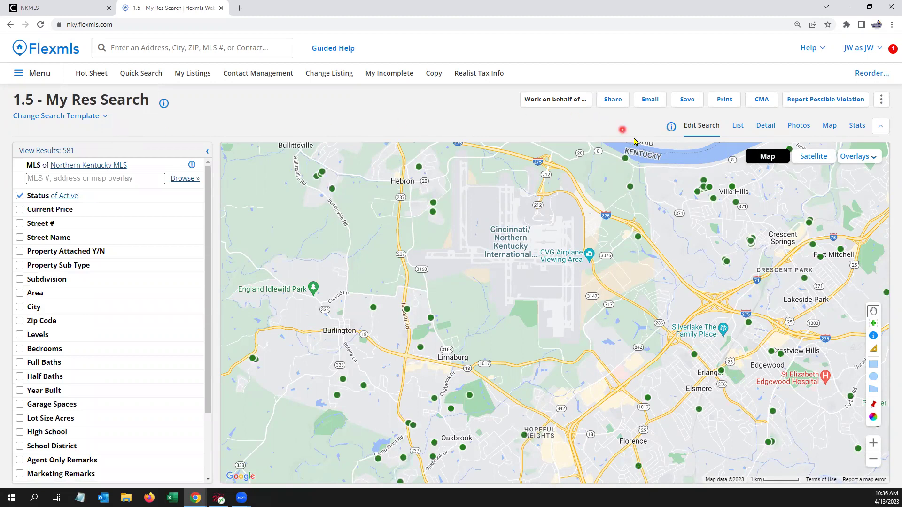
pyautogui.click(736, 125)
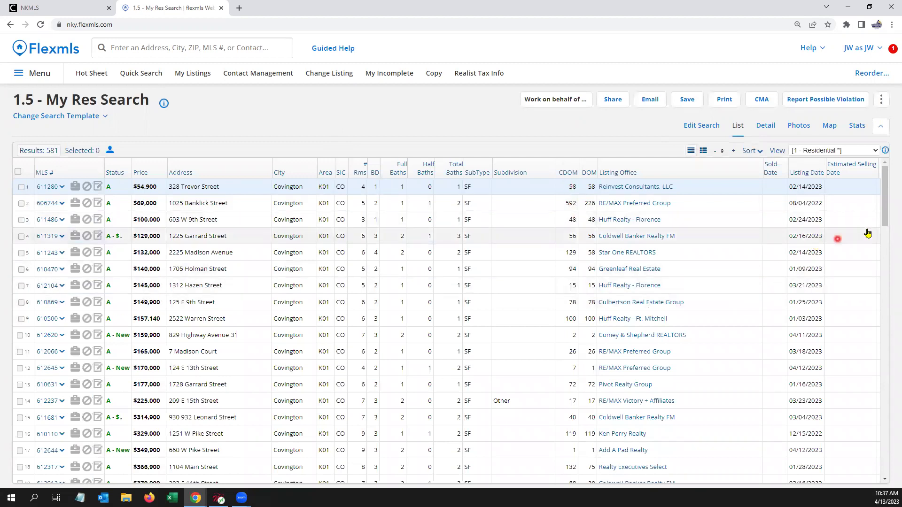
# Step: Leave the View setting unchanged and show the results on the map with listing thumbnails
pyautogui.click(874, 151)
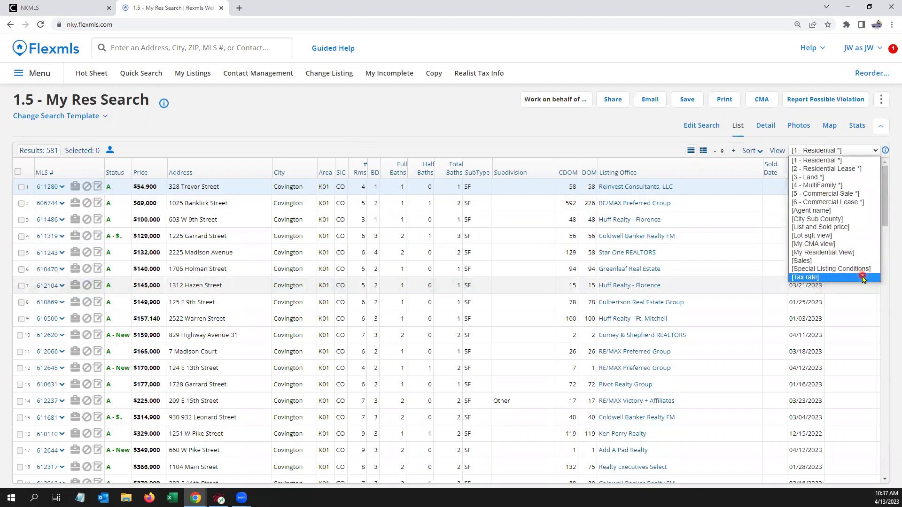
pyautogui.click(582, 132)
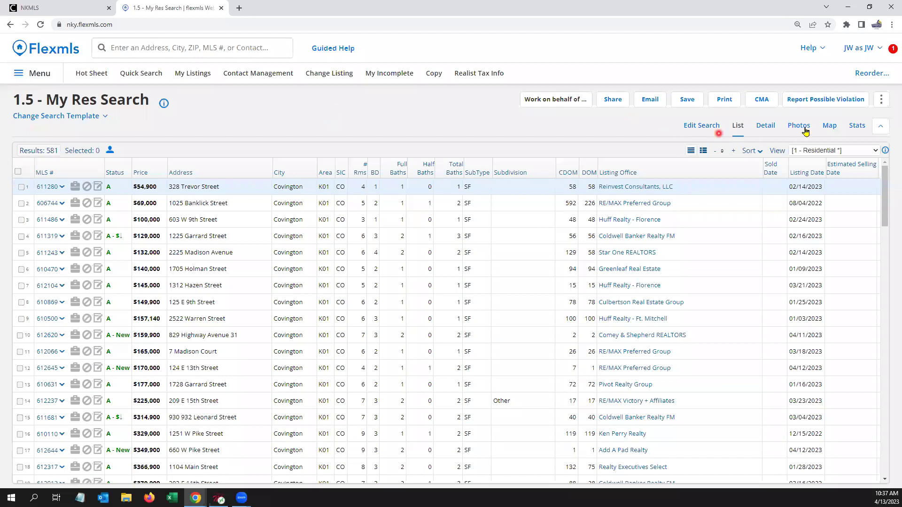
pyautogui.click(832, 126)
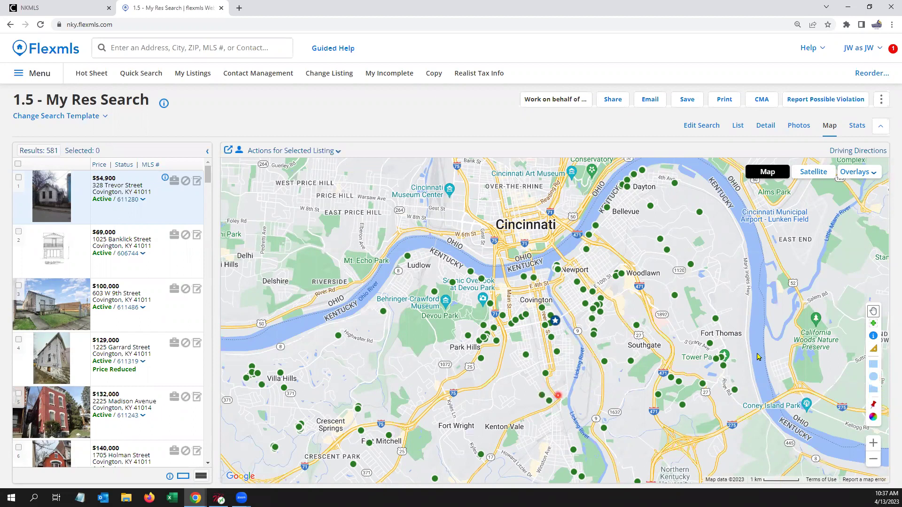
# Step: Draw a 1.5 mi search circle around Park Hills, narrowing results to 34 listings
pyautogui.moveTo(606, 367); pyautogui.dragTo(651, 291)
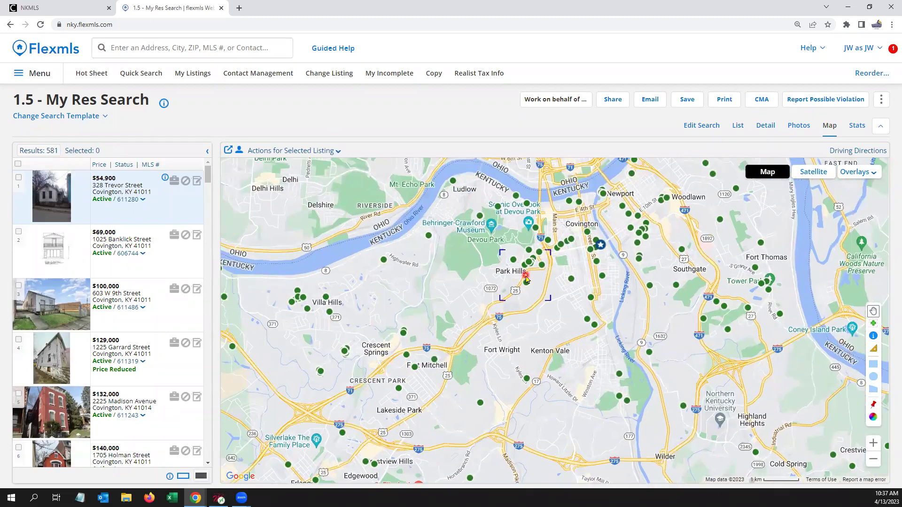
pyautogui.scroll(1, 526, 276)
pyautogui.click(874, 378)
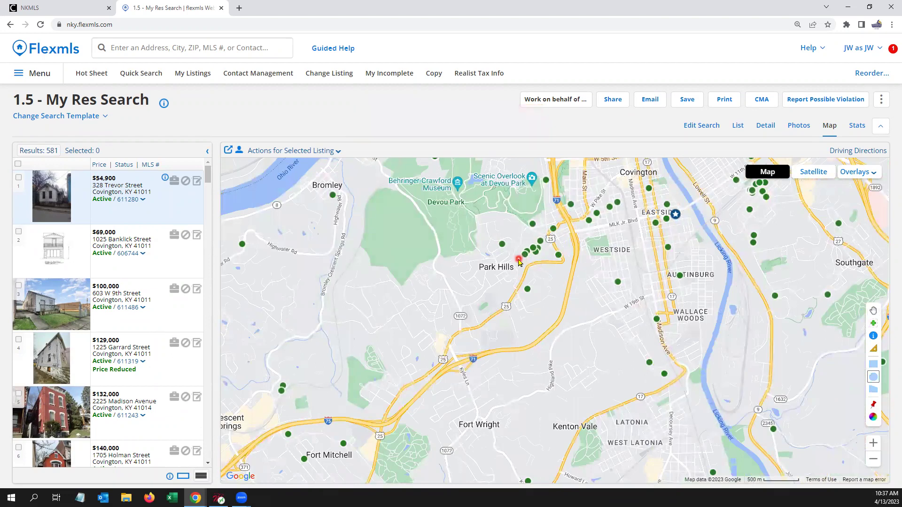
pyautogui.moveTo(511, 262); pyautogui.dragTo(354, 289)
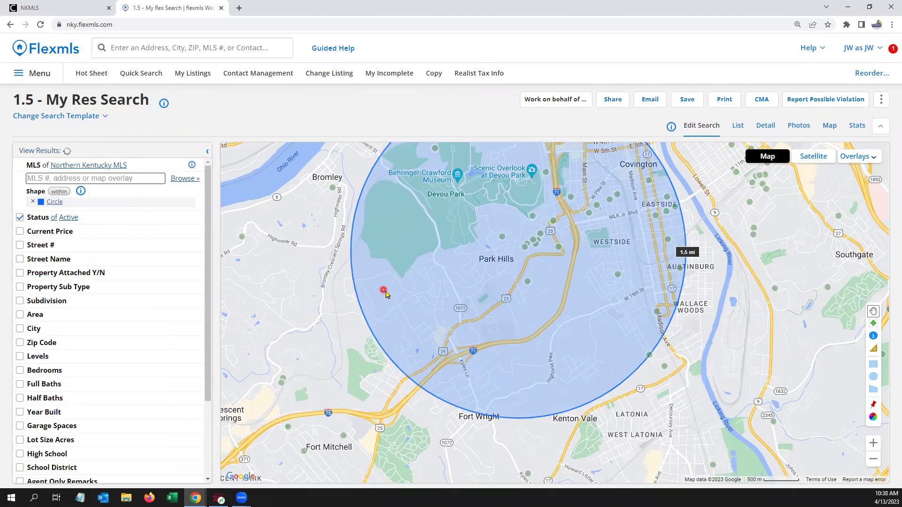
pyautogui.click(62, 206)
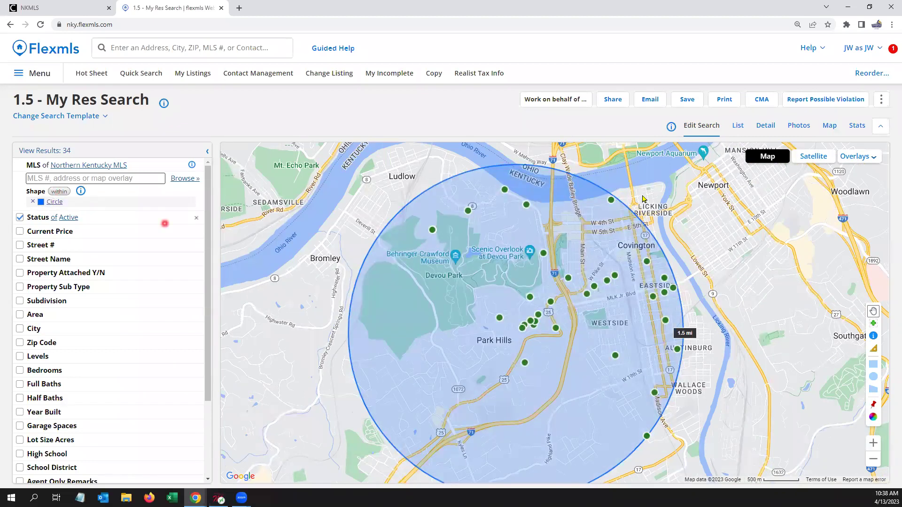
# Step: Draw a rectangular search area east of the river
pyautogui.moveTo(748, 269); pyautogui.dragTo(693, 215)
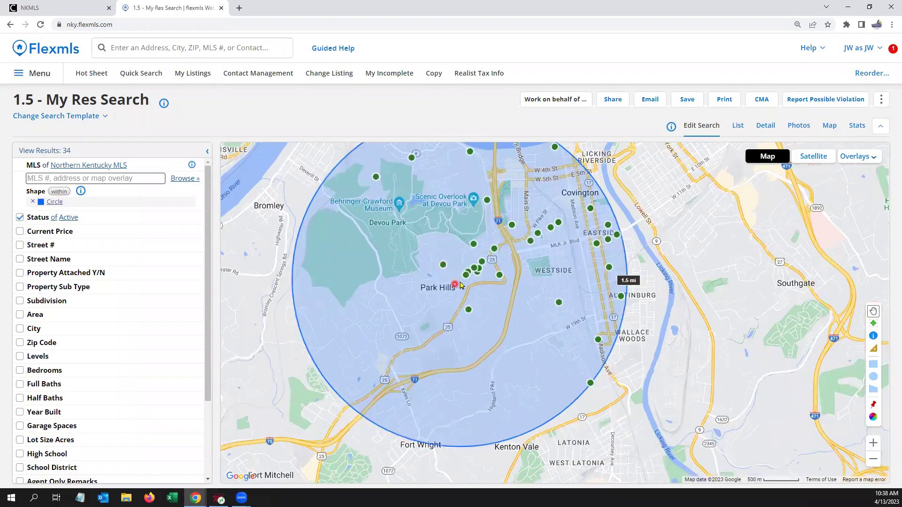
pyautogui.moveTo(658, 379); pyautogui.dragTo(831, 245)
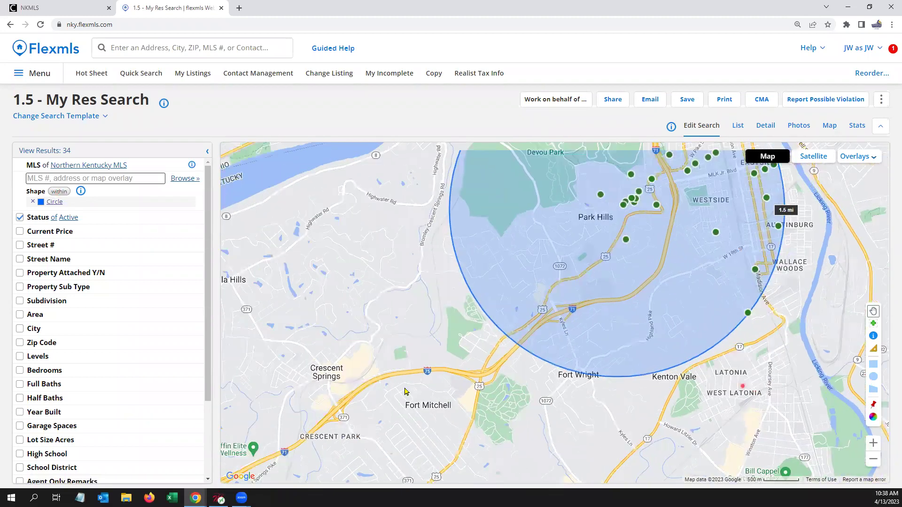
pyautogui.moveTo(778, 362); pyautogui.dragTo(499, 459)
pyautogui.moveTo(585, 284); pyautogui.dragTo(594, 334)
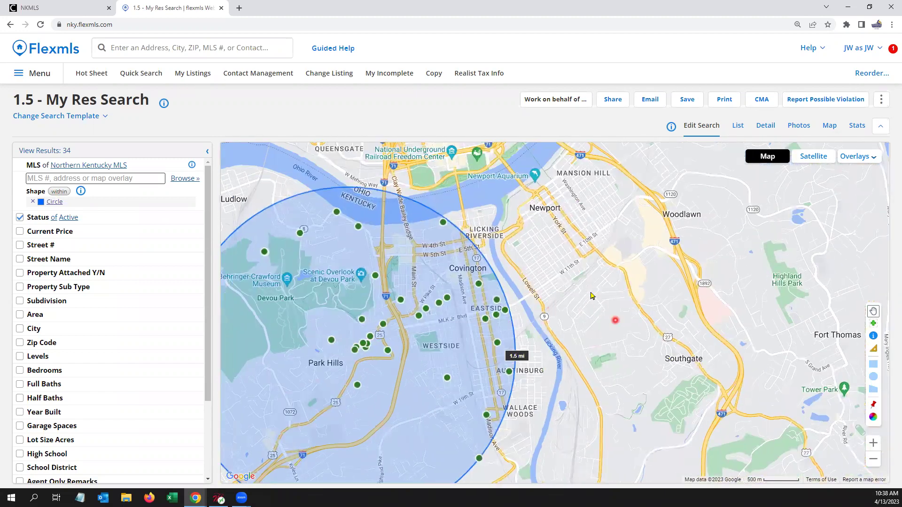
pyautogui.click(875, 365)
pyautogui.moveTo(627, 298); pyautogui.dragTo(412, 372)
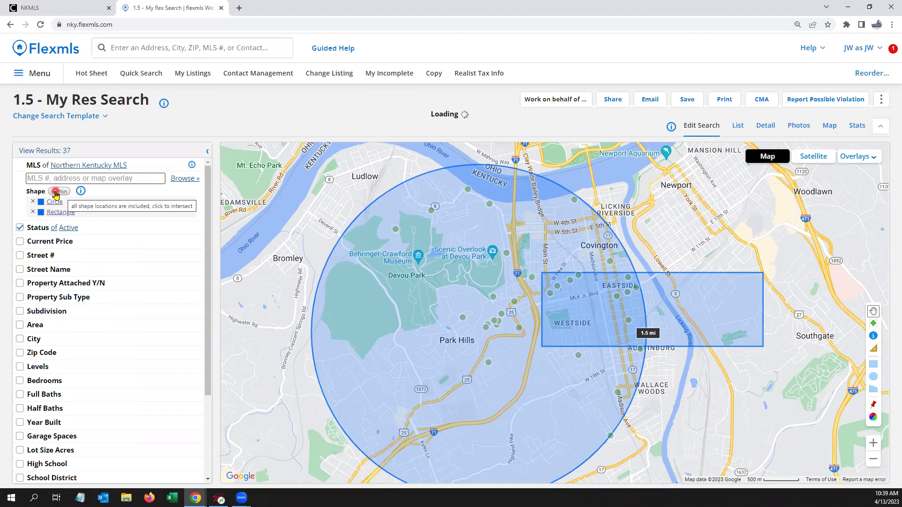
# Step: Set the Shape join to intersection, keeping only the 9 listings inside both circle and rectangle
pyautogui.click(57, 192)
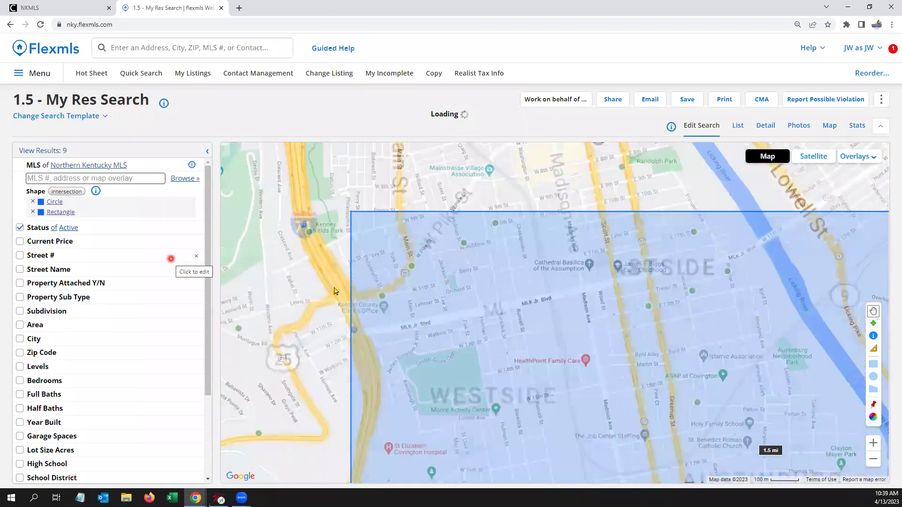
pyautogui.scroll(-1, 310, 296)
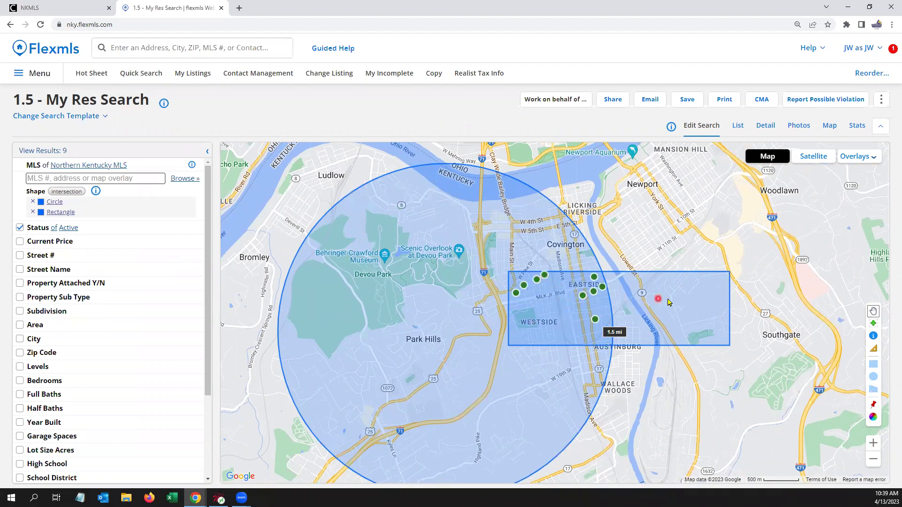
pyautogui.click(669, 309)
pyautogui.click(73, 201)
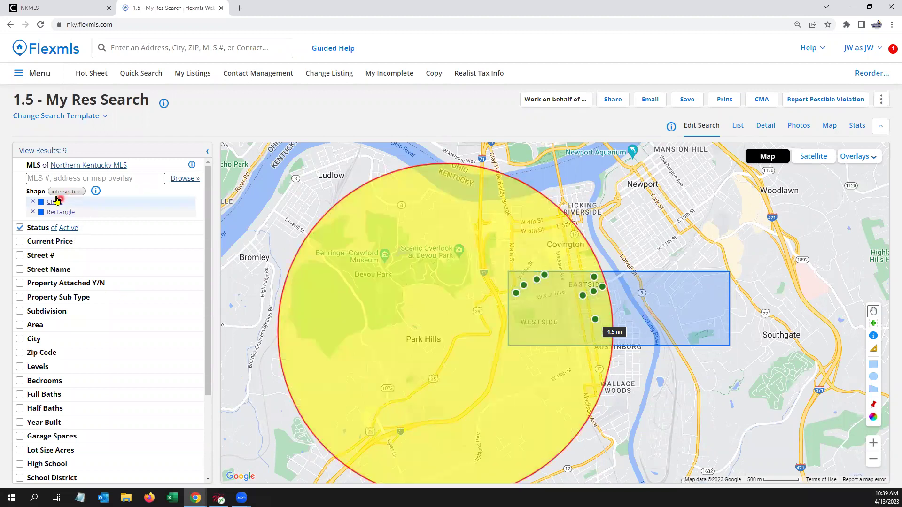
# Step: Try the 'not within' and 'within' Shape options, then delete both the circle and rectangle
pyautogui.click(74, 194)
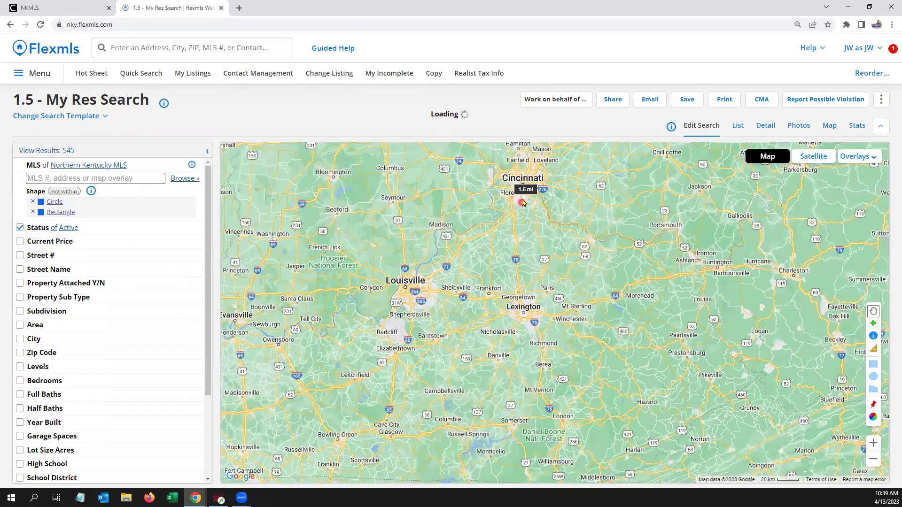
pyautogui.scroll(1, 525, 191)
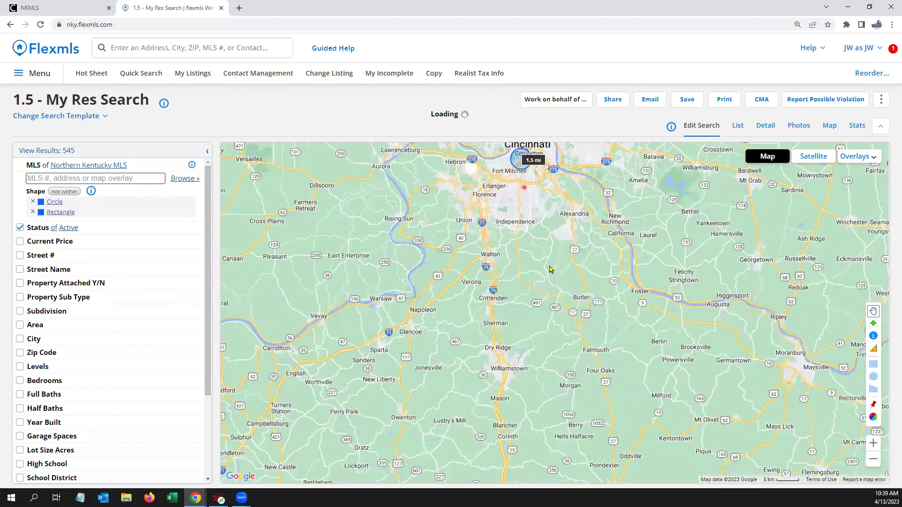
pyautogui.scroll(2, 525, 192)
pyautogui.scroll(1, 540, 276)
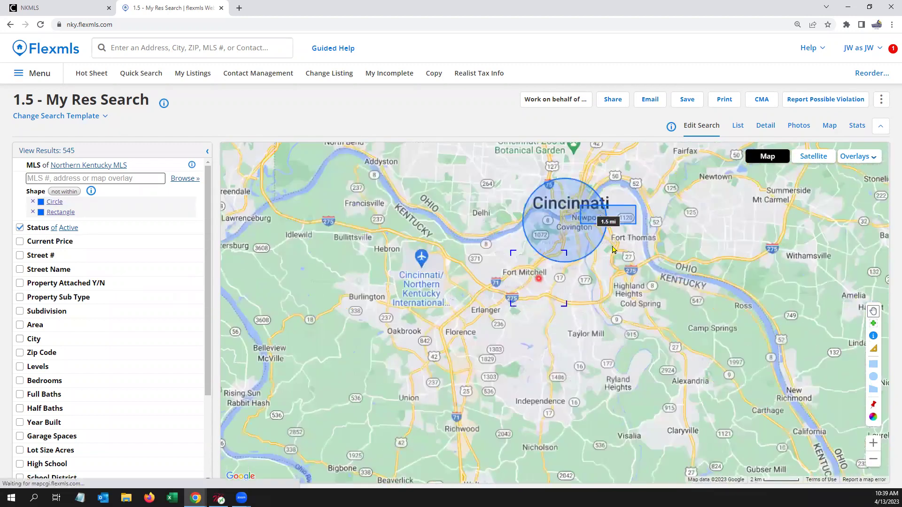
pyautogui.scroll(1, 596, 347)
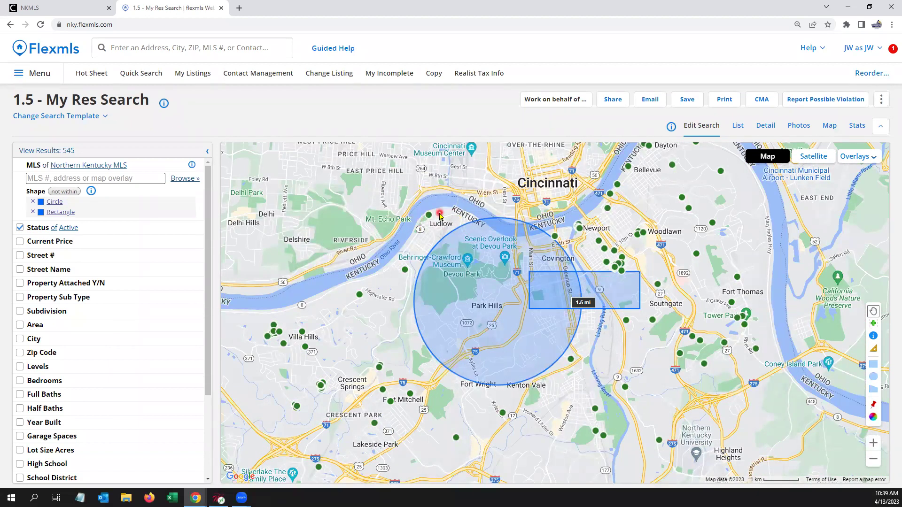
pyautogui.click(71, 192)
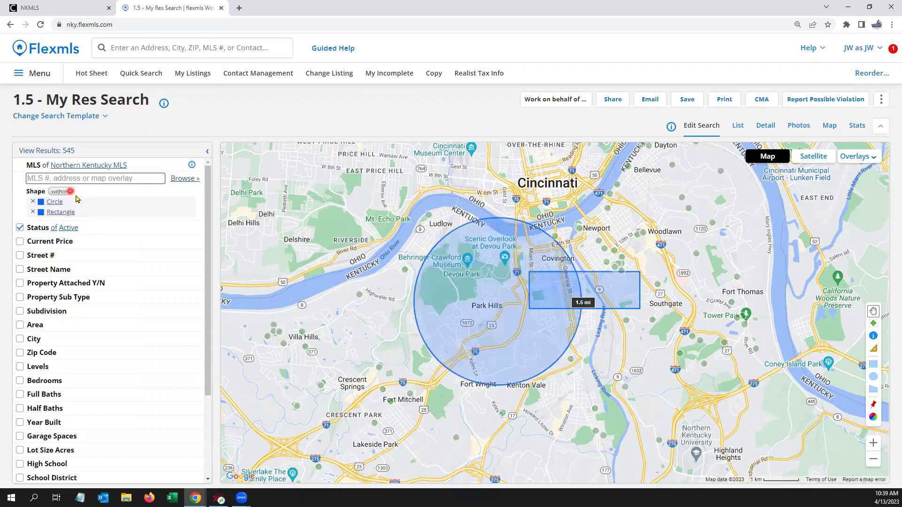
pyautogui.click(66, 192)
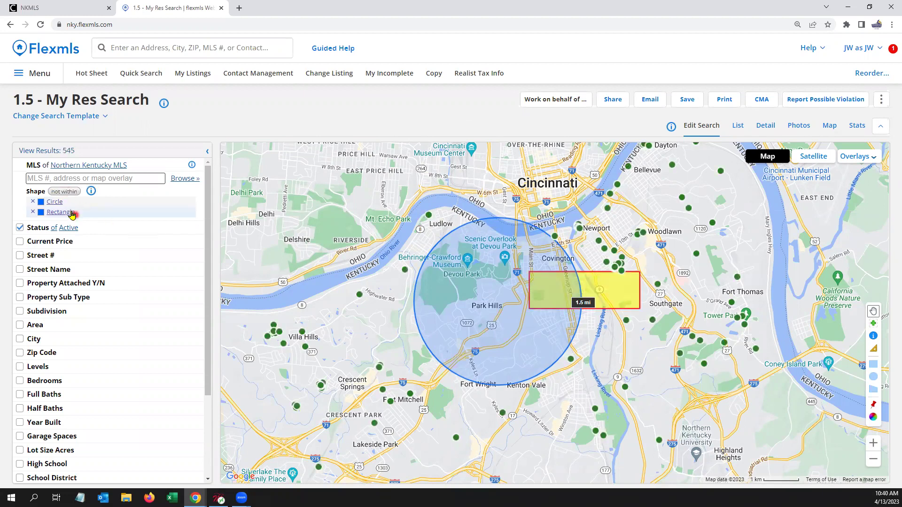
pyautogui.click(32, 203)
pyautogui.click(32, 203)
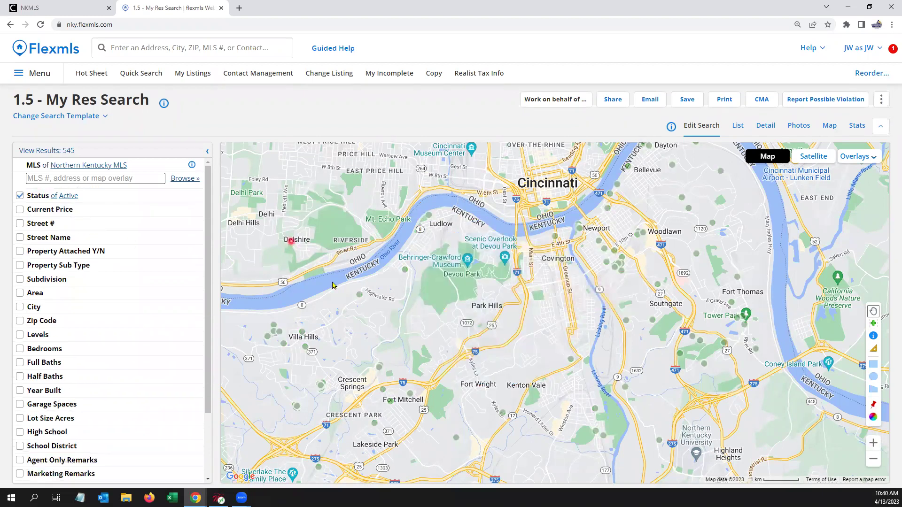
# Step: Pan and zoom the map in on the Park Hills streets
pyautogui.moveTo(719, 309); pyautogui.dragTo(481, 315)
pyautogui.moveTo(458, 390); pyautogui.dragTo(443, 406)
pyautogui.moveTo(694, 270); pyautogui.dragTo(699, 334)
pyautogui.doubleClick(653, 301)
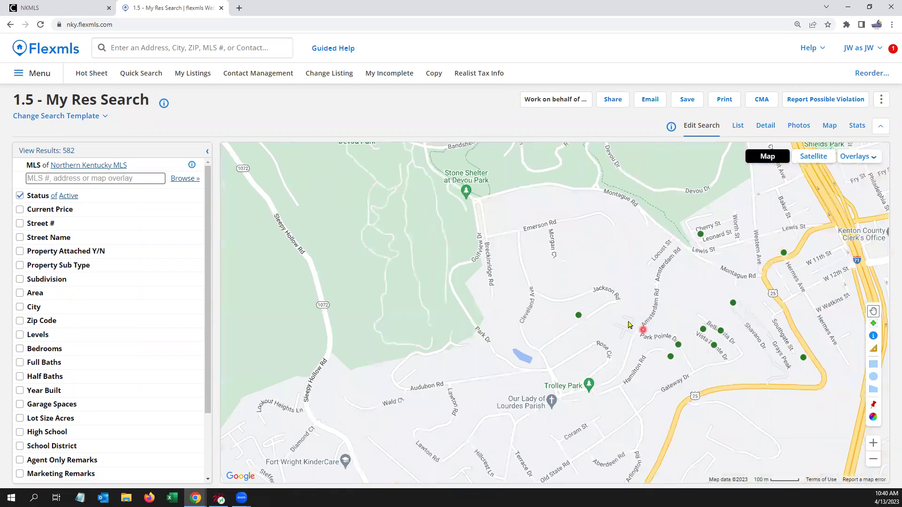
pyautogui.moveTo(641, 330); pyautogui.dragTo(626, 315)
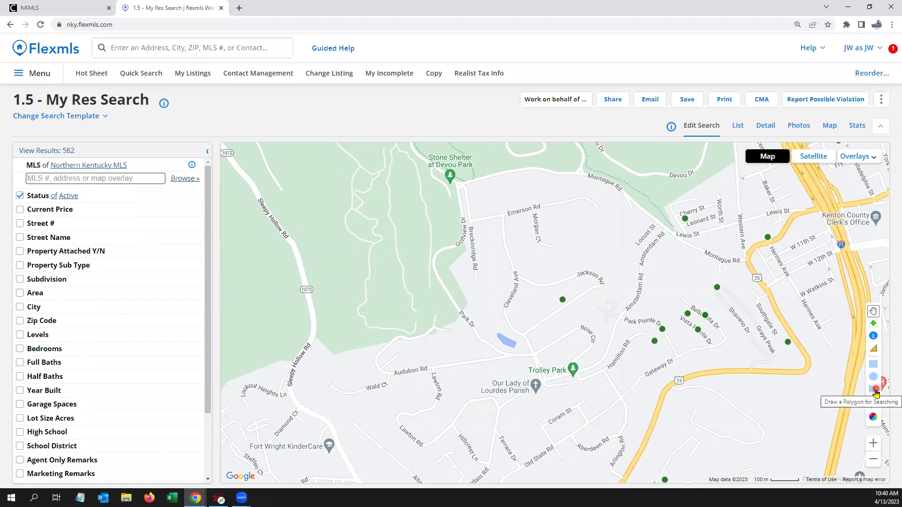
# Step: Start a search polygon, tracing corners from Golfview Dr along Montague Rd to the US-25 curve
pyautogui.click(875, 392)
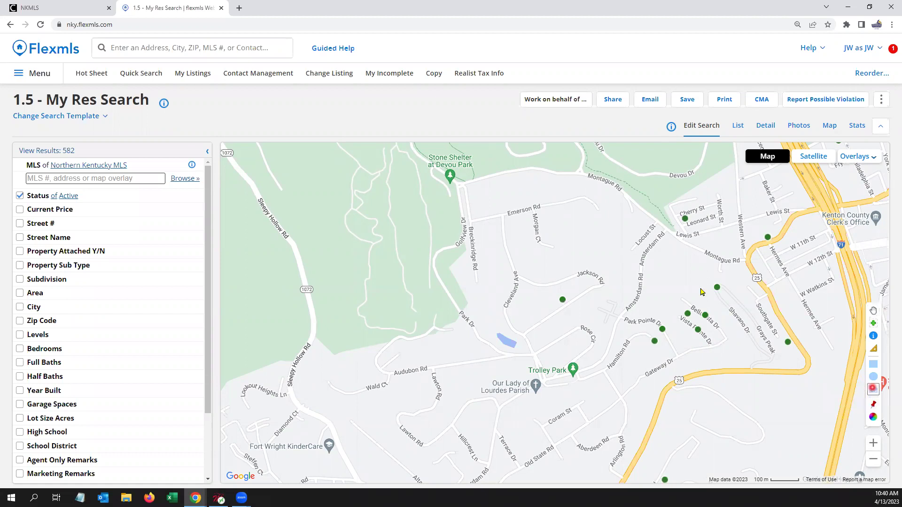
pyautogui.click(461, 185)
pyautogui.click(535, 168)
pyautogui.click(603, 178)
pyautogui.click(637, 204)
pyautogui.click(650, 221)
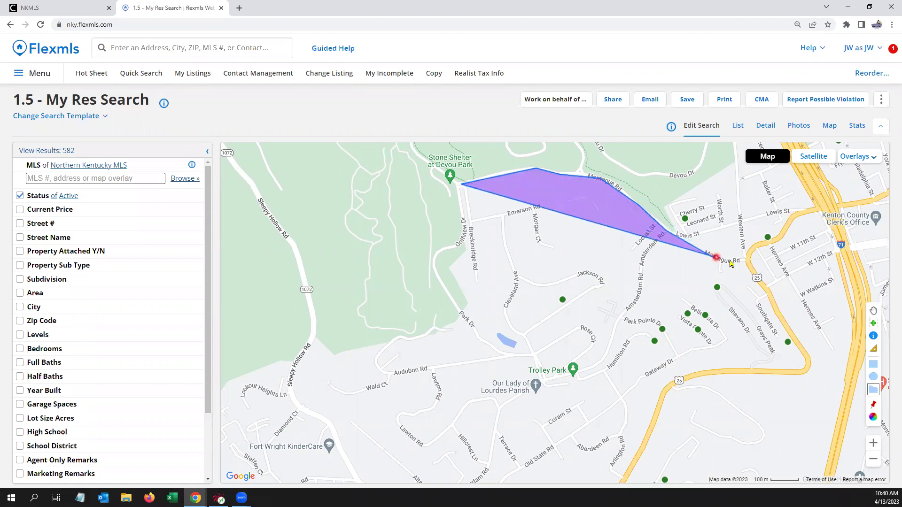
pyautogui.click(745, 261)
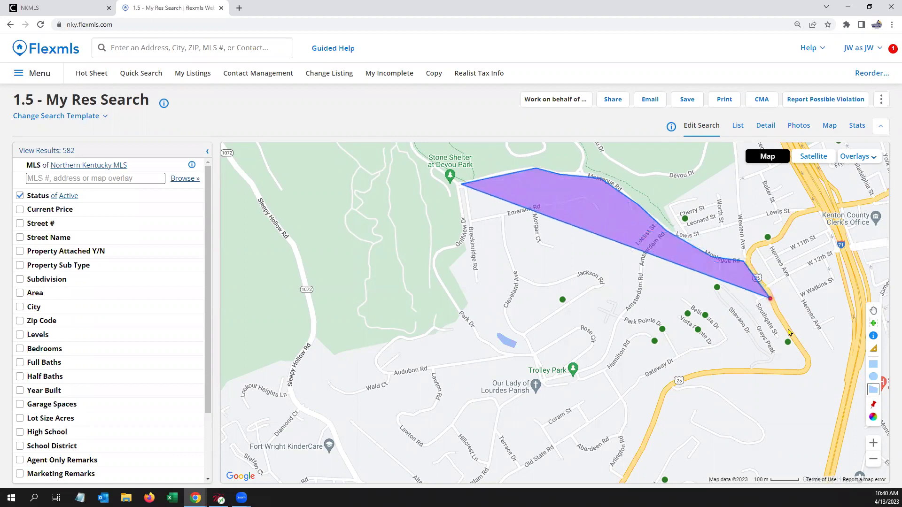
pyautogui.click(808, 359)
pyautogui.click(803, 374)
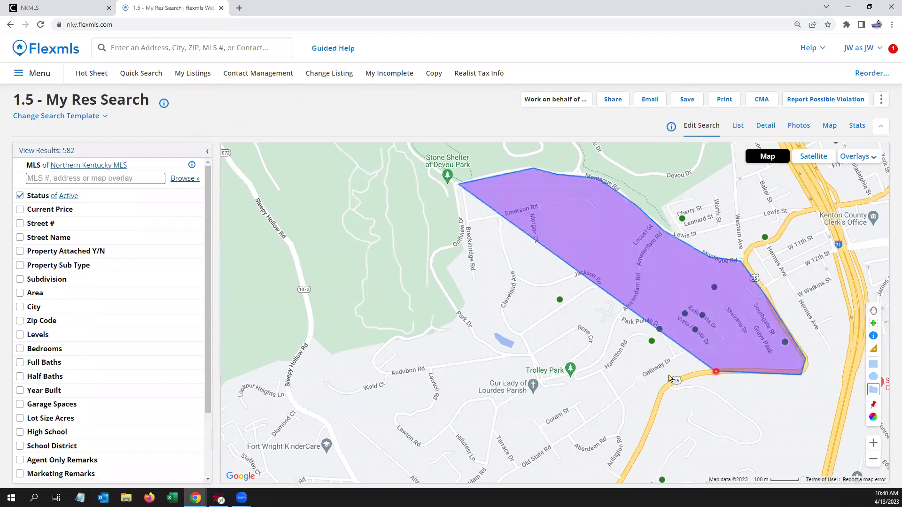
pyautogui.click(684, 377)
pyautogui.click(667, 387)
pyautogui.click(659, 392)
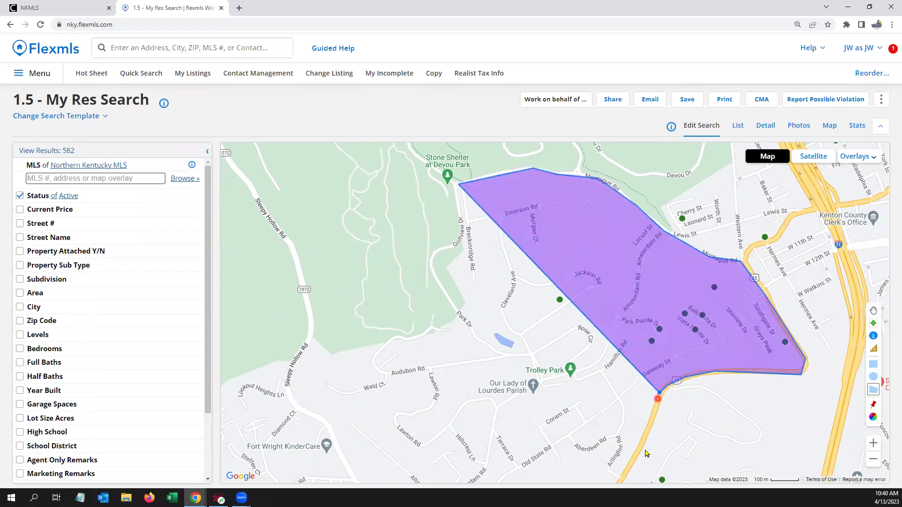
# Step: Trace the south and west edges past Trolley Park and Park Dr, closing the polygon for 9 listings
pyautogui.click(620, 482)
pyautogui.click(548, 433)
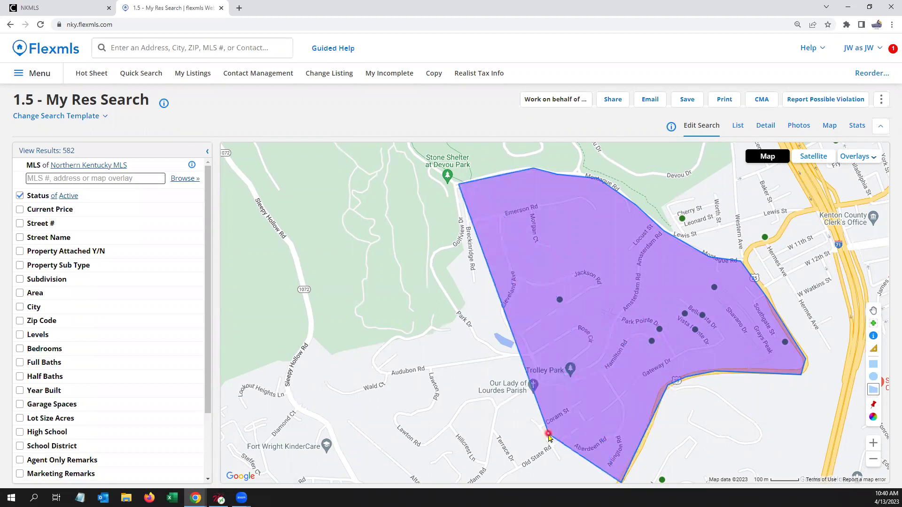
pyautogui.click(496, 403)
pyautogui.click(529, 353)
pyautogui.click(513, 327)
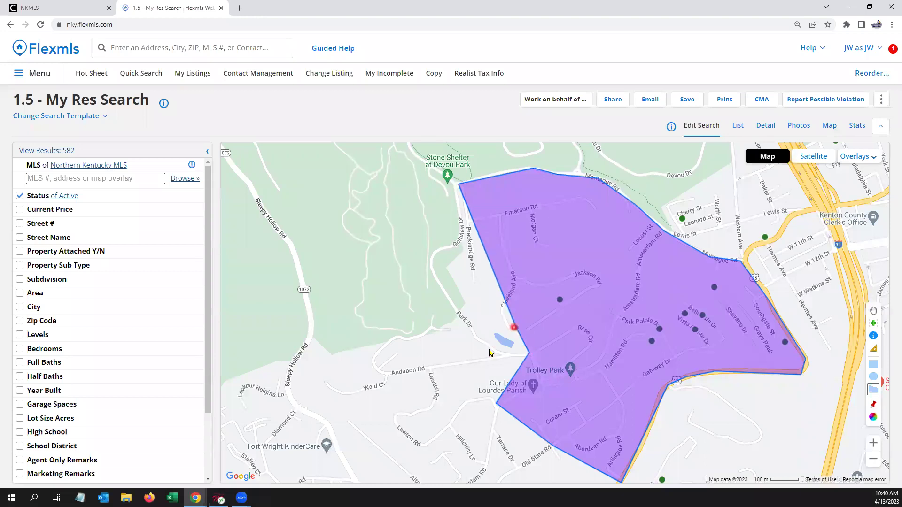
pyautogui.click(504, 355)
pyautogui.click(456, 316)
pyautogui.click(465, 301)
pyautogui.click(448, 269)
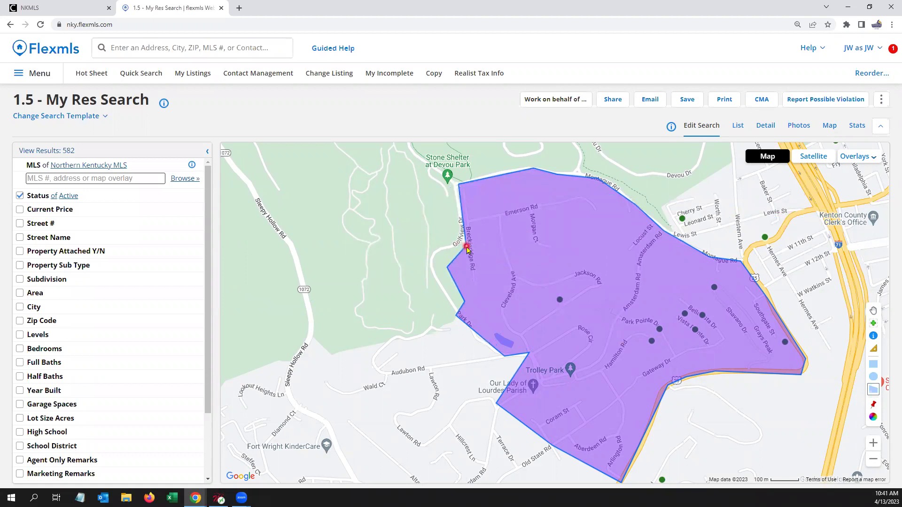
pyautogui.click(467, 248)
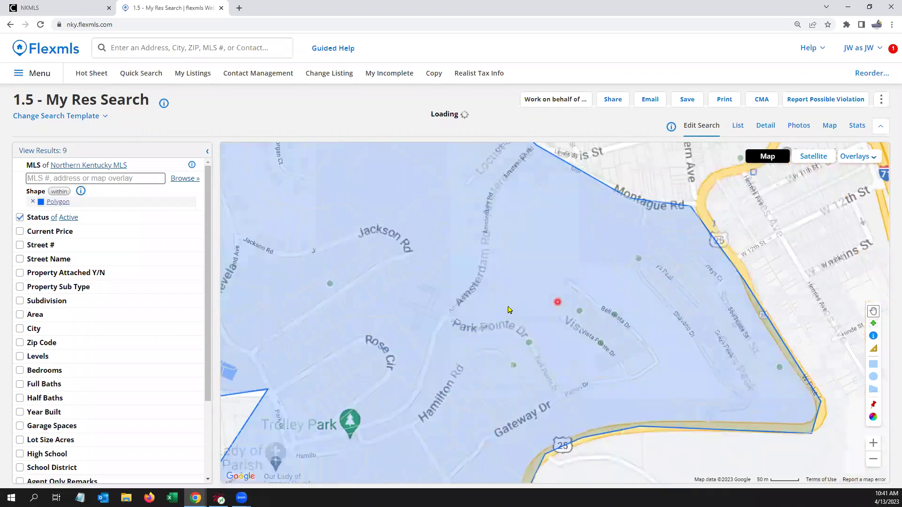
pyautogui.scroll(-1, 508, 307)
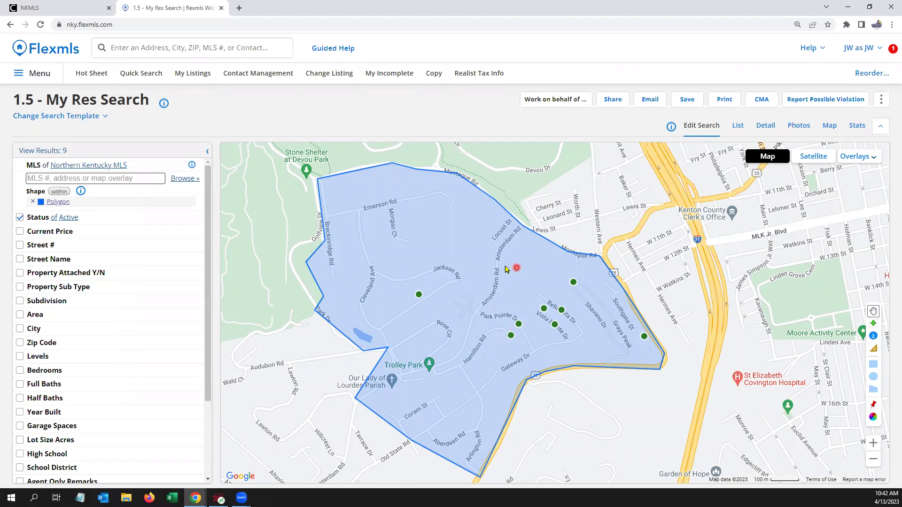
# Step: Rename the drawn polygon to NE Park Hills
pyautogui.click(471, 296)
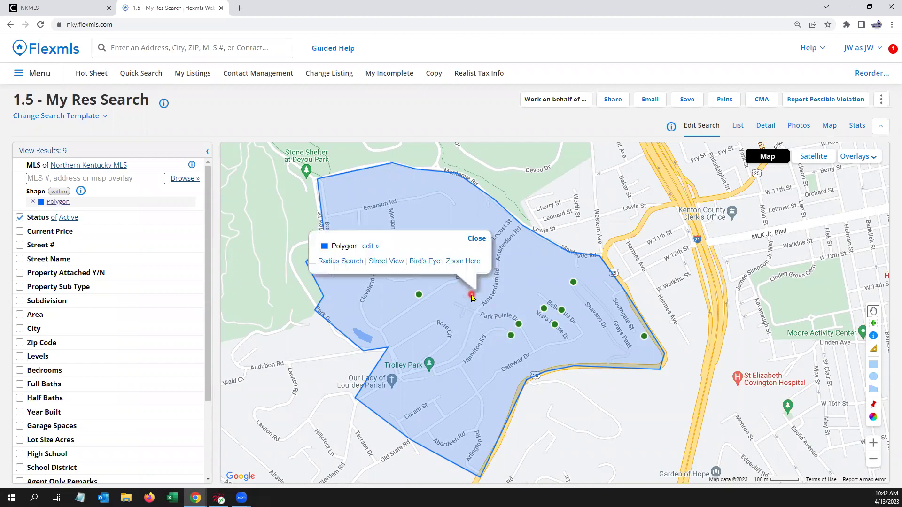
pyautogui.click(369, 246)
pyautogui.doubleClick(393, 225)
pyautogui.click(402, 225)
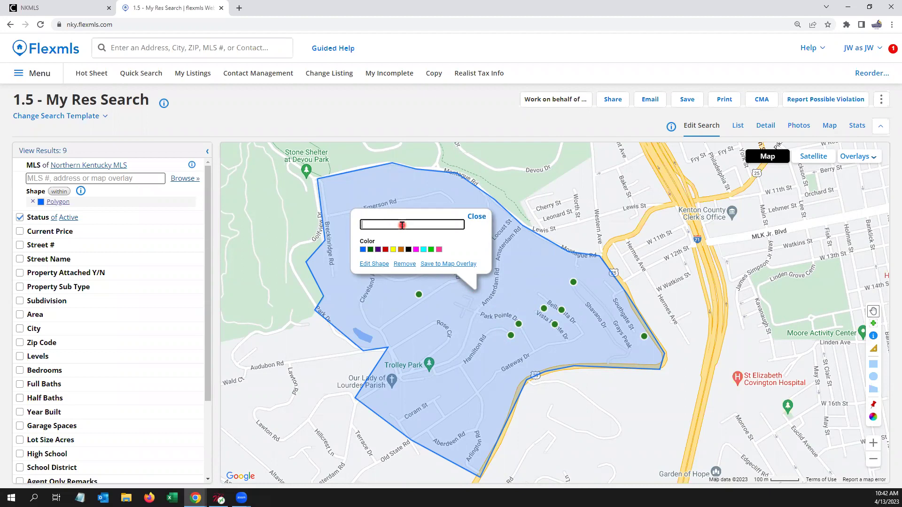
pyautogui.write('NE Park Hills')
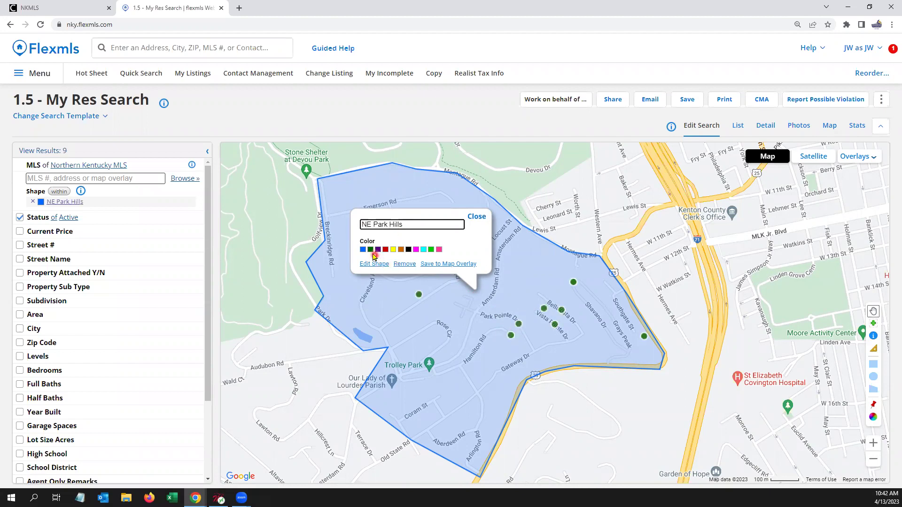
pyautogui.click(370, 251)
# Step: Colour the polygon dark green and bring up Save to Map Overlay
pyautogui.click(452, 263)
pyautogui.click(465, 263)
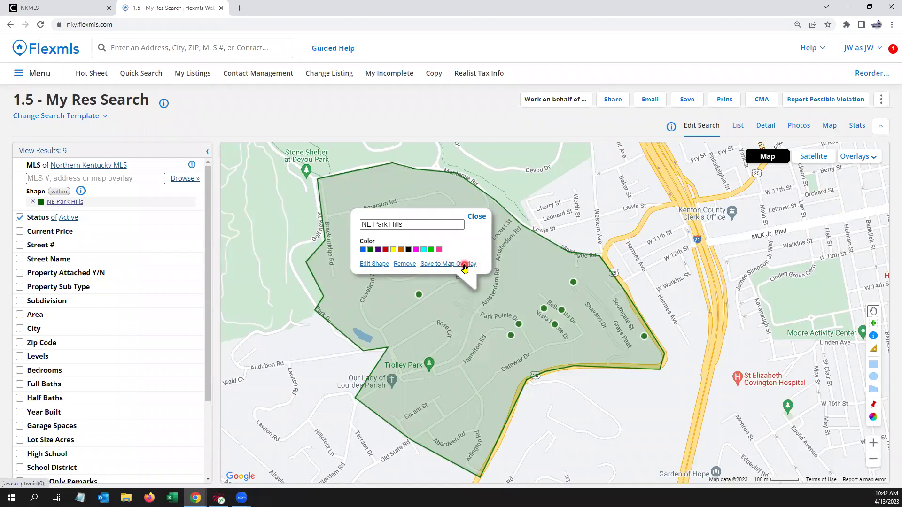
pyautogui.click(465, 266)
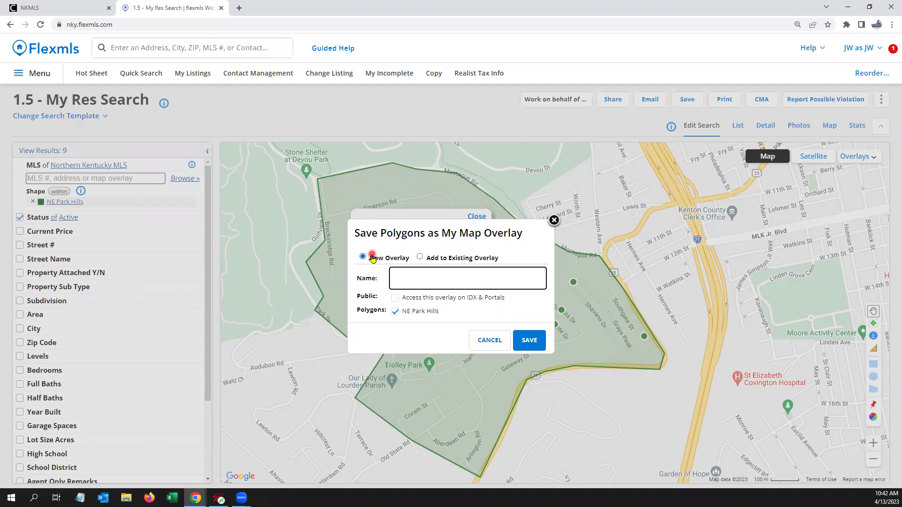
# Step: Save NE Park Hills into the existing My Favorite Neighborhoods overlay and close the popup
pyautogui.click(473, 260)
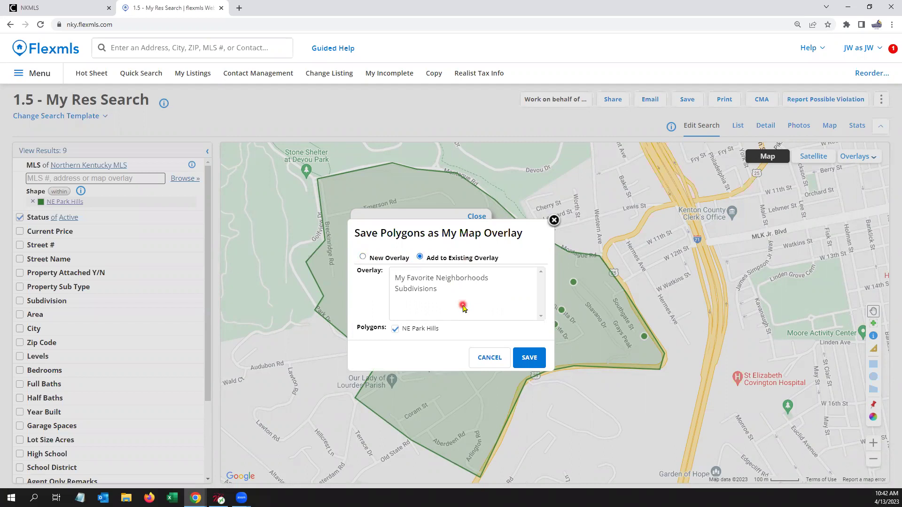
pyautogui.click(469, 279)
pyautogui.click(469, 280)
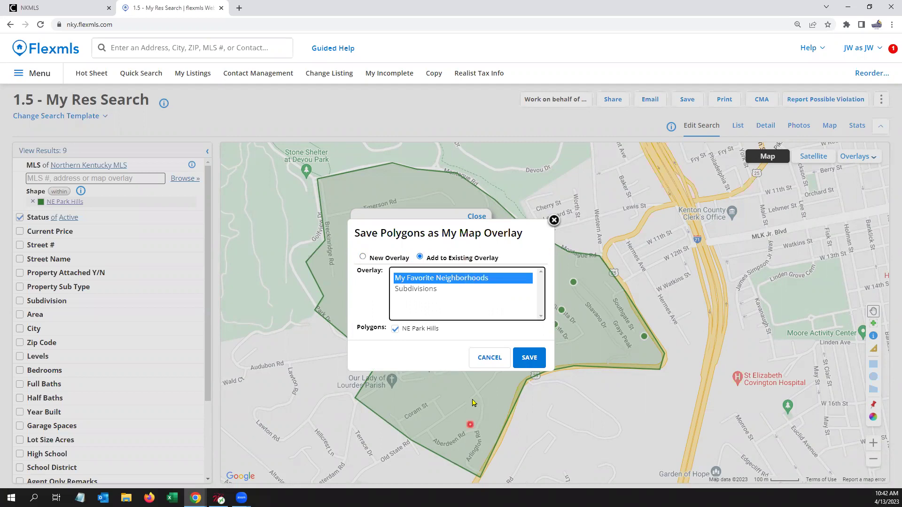
pyautogui.click(528, 362)
pyautogui.click(531, 364)
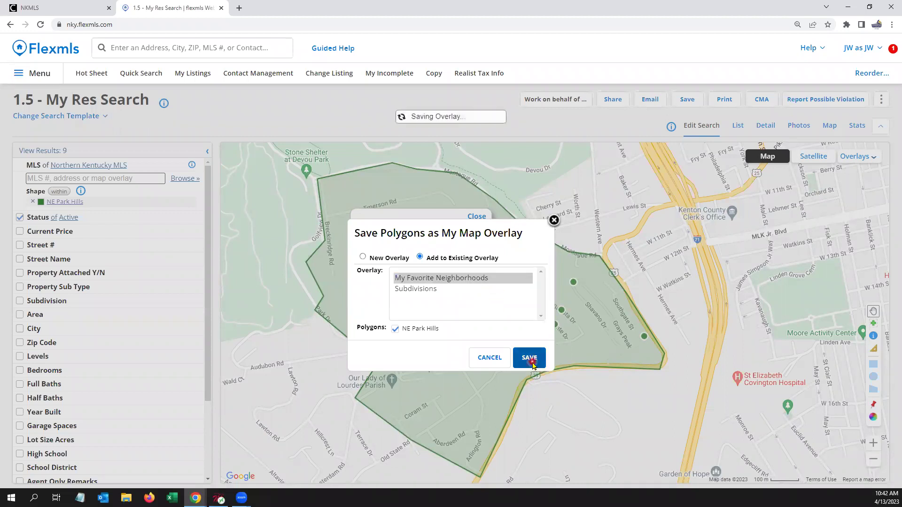
pyautogui.click(477, 218)
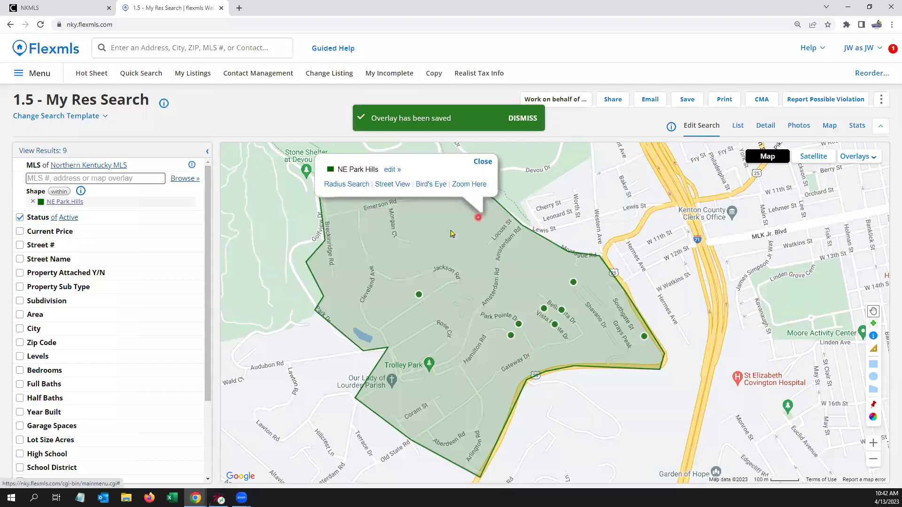
pyautogui.click(683, 103)
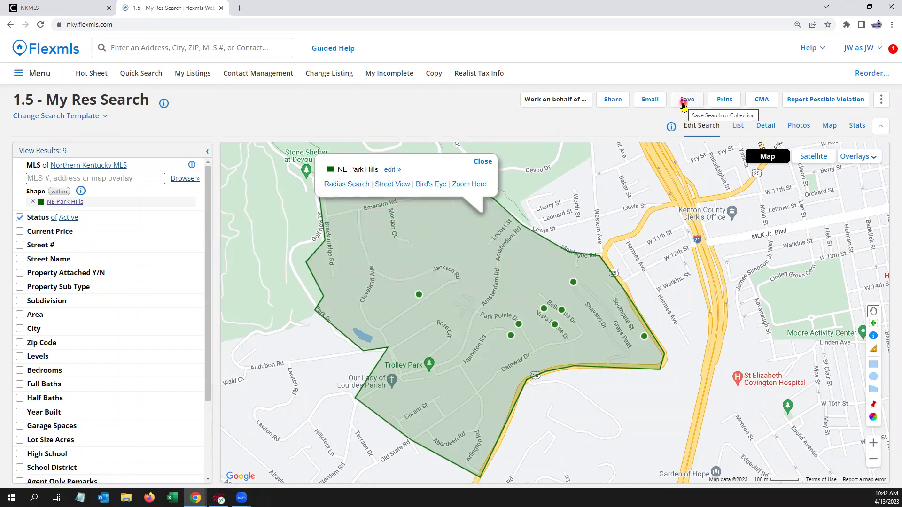
# Step: Start a new Quick Search with the Hampshire&Hempsteade subdivision as its area
pyautogui.click(504, 327)
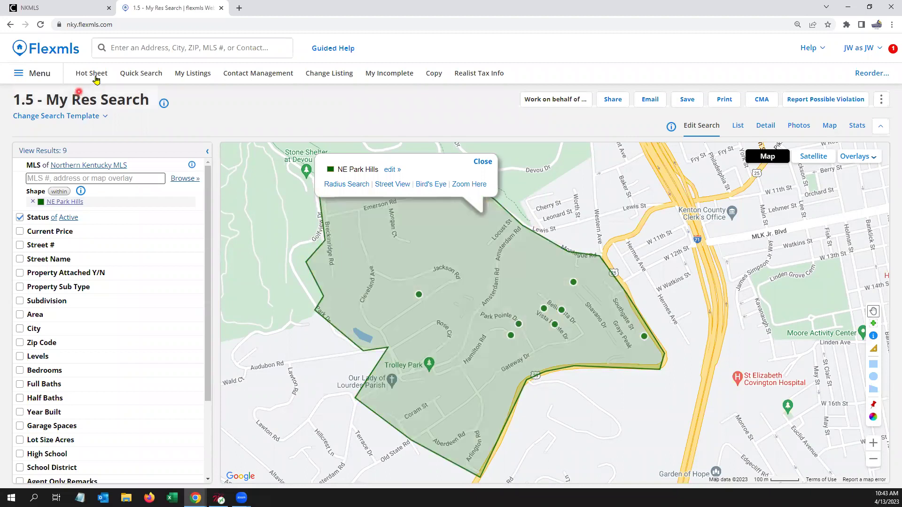
pyautogui.click(131, 76)
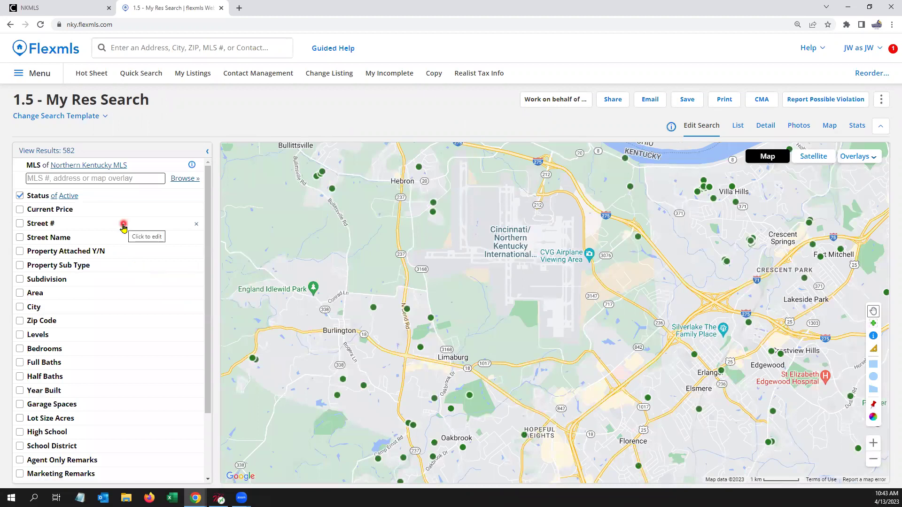
pyautogui.click(53, 178)
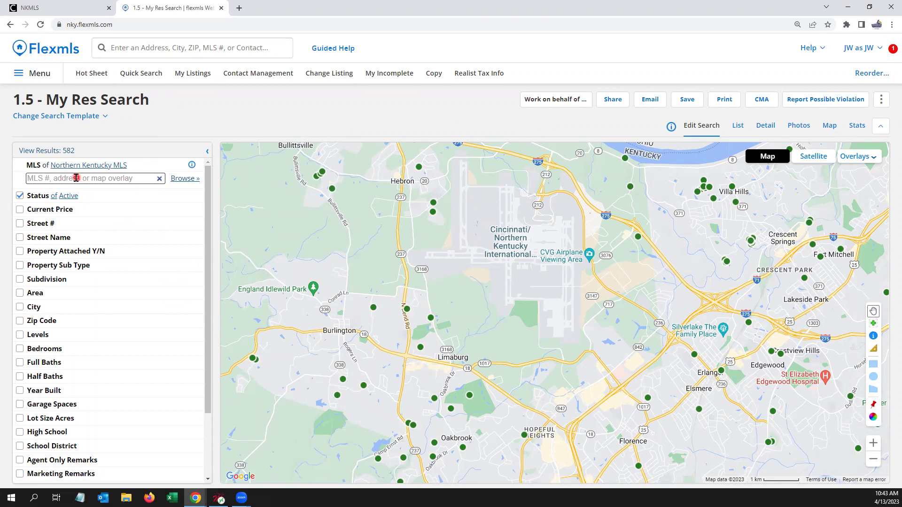
pyautogui.click(76, 178)
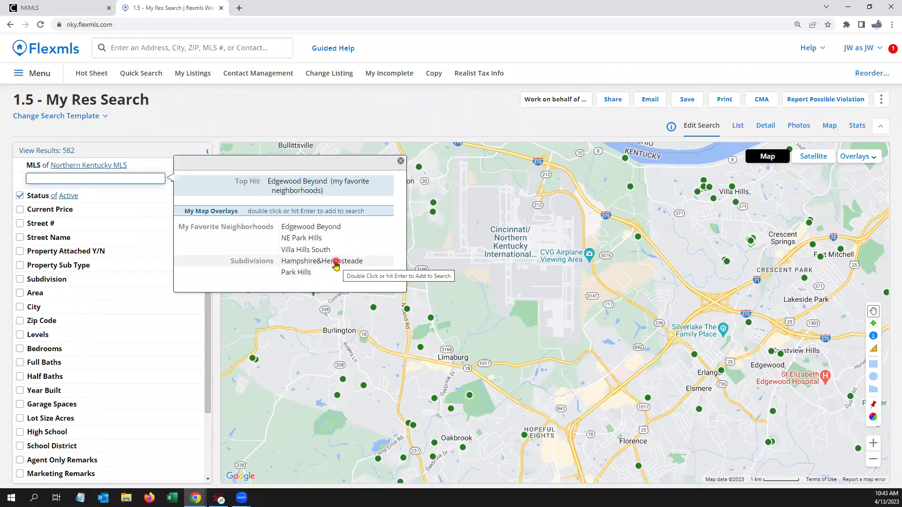
pyautogui.doubleClick(335, 266)
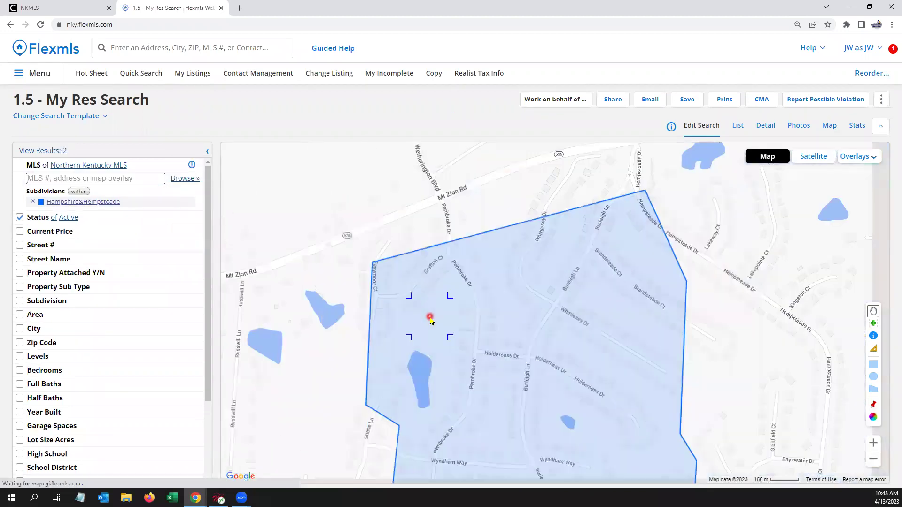
pyautogui.scroll(-2, 430, 320)
pyautogui.scroll(1, 454, 322)
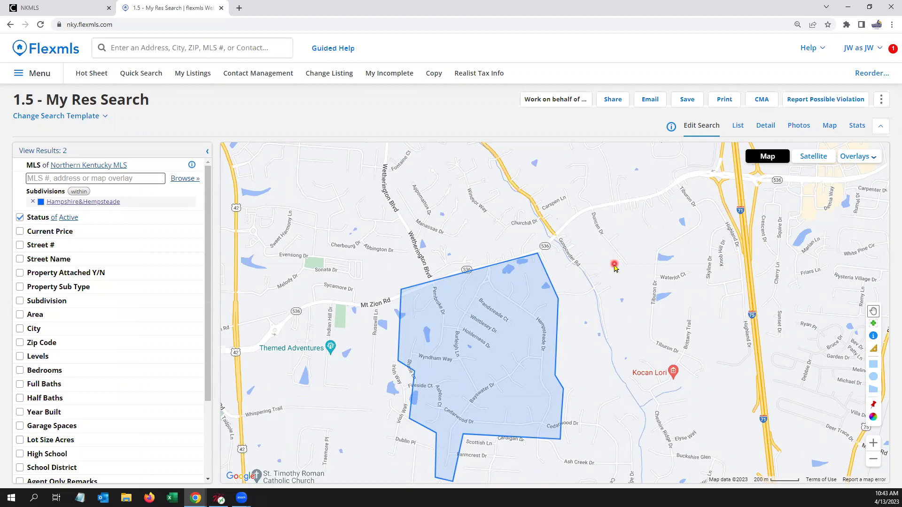
# Step: Turn the Counties map overlay on to inspect the area, then turn it off again
pyautogui.click(869, 156)
pyautogui.click(812, 211)
pyautogui.scroll(-1, 621, 271)
pyautogui.scroll(-1, 621, 271)
pyautogui.scroll(-1, 621, 271)
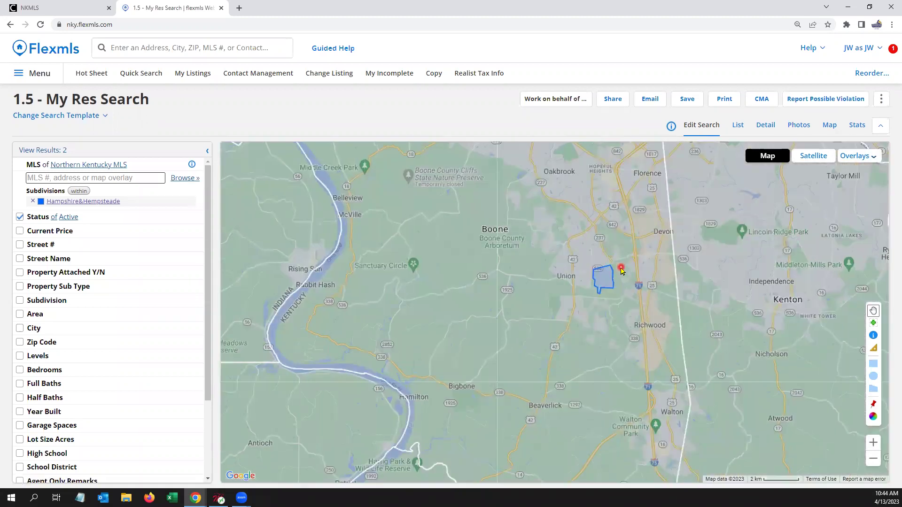
pyautogui.scroll(-2, 621, 271)
pyautogui.moveTo(629, 258); pyautogui.dragTo(533, 219)
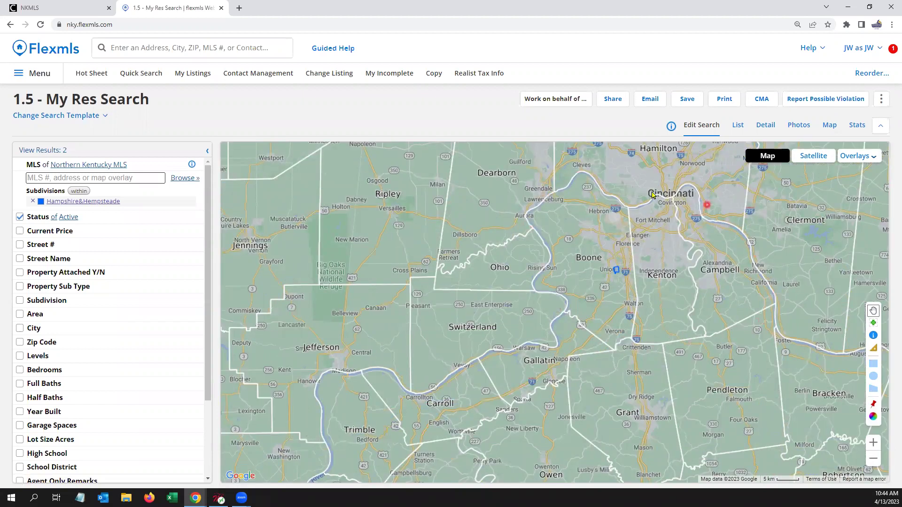
pyautogui.click(872, 159)
pyautogui.click(817, 210)
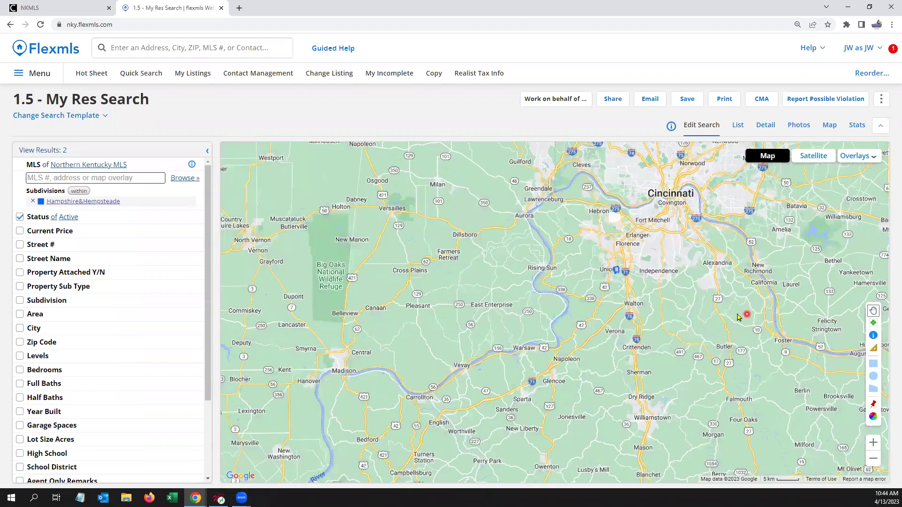
pyautogui.scroll(1, 658, 272)
pyautogui.scroll(1, 633, 236)
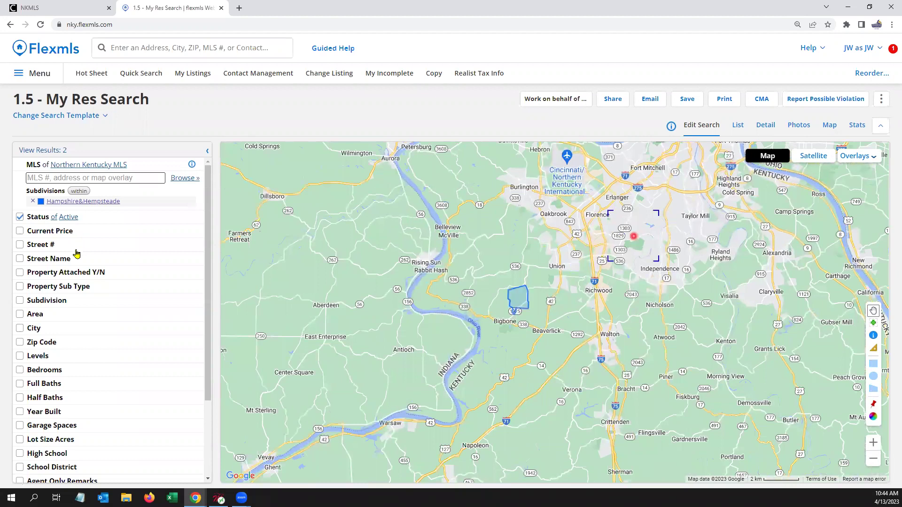
pyautogui.click(32, 201)
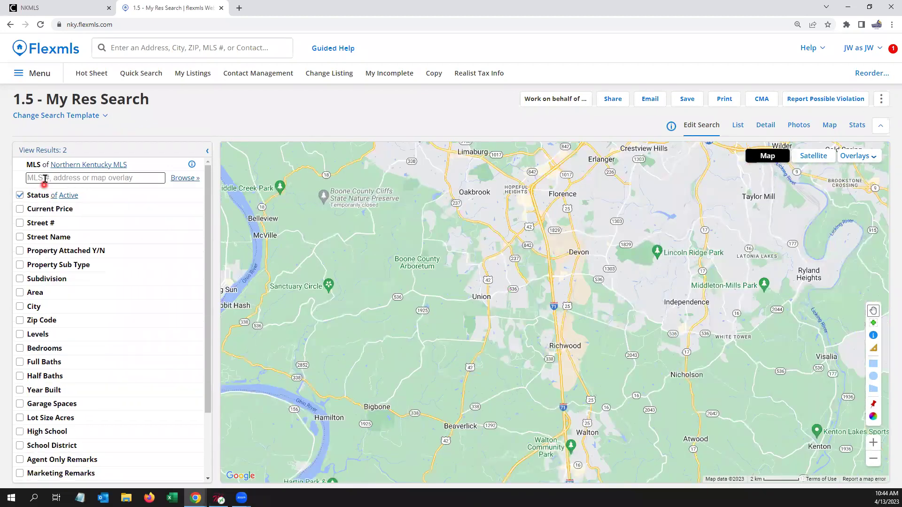
pyautogui.click(44, 178)
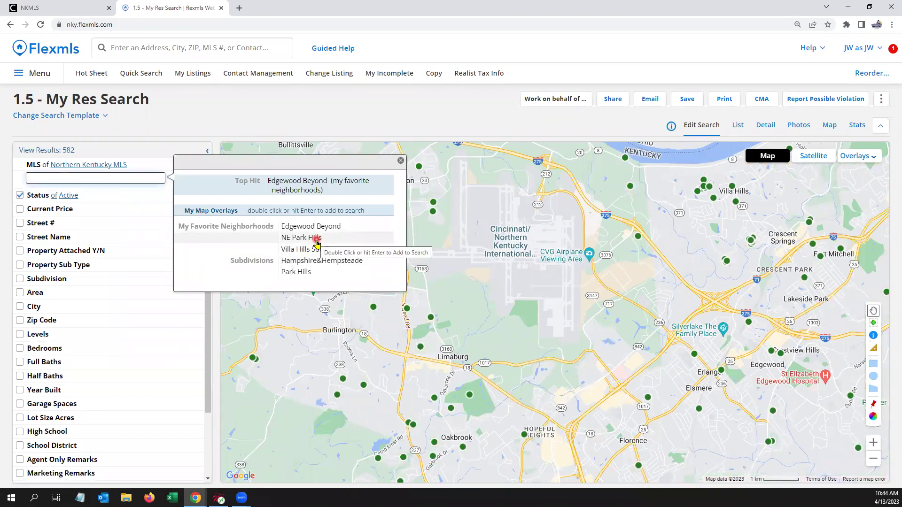
pyautogui.click(317, 242)
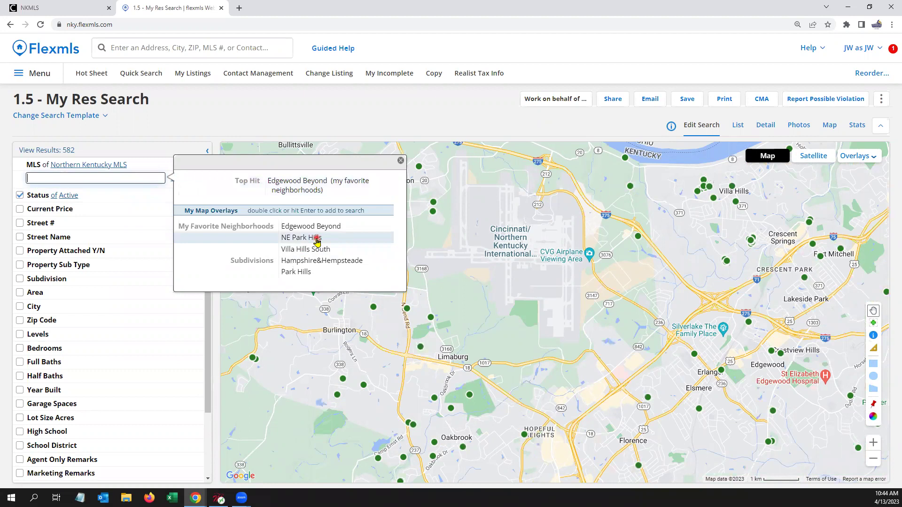
pyautogui.doubleClick(317, 242)
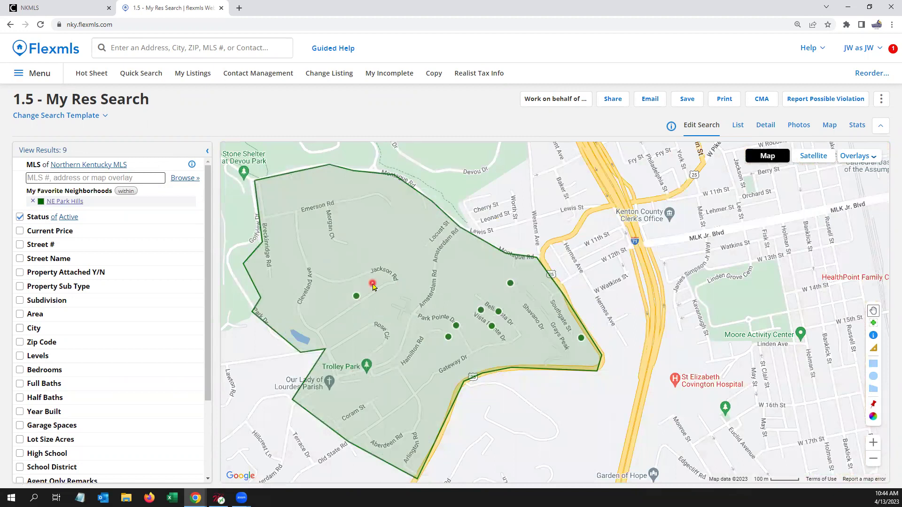
pyautogui.click(125, 191)
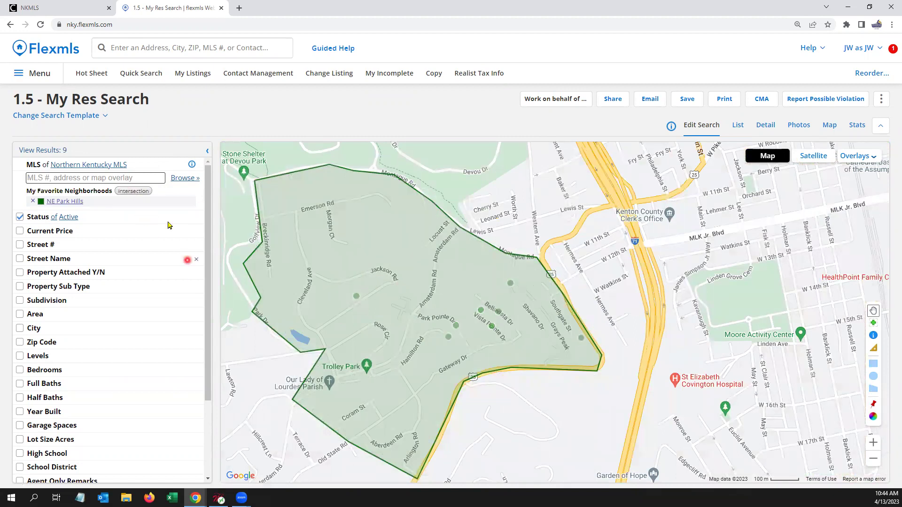
pyautogui.click(143, 193)
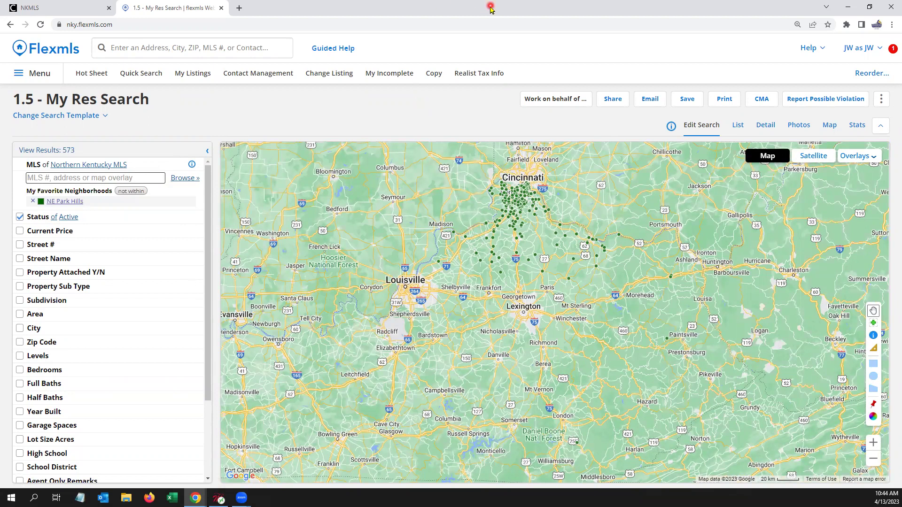
pyautogui.click(140, 75)
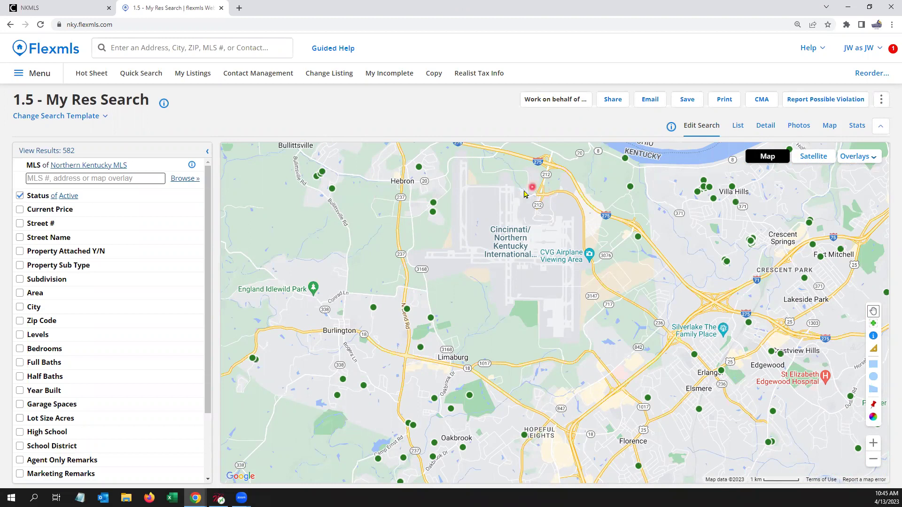
pyautogui.click(125, 47)
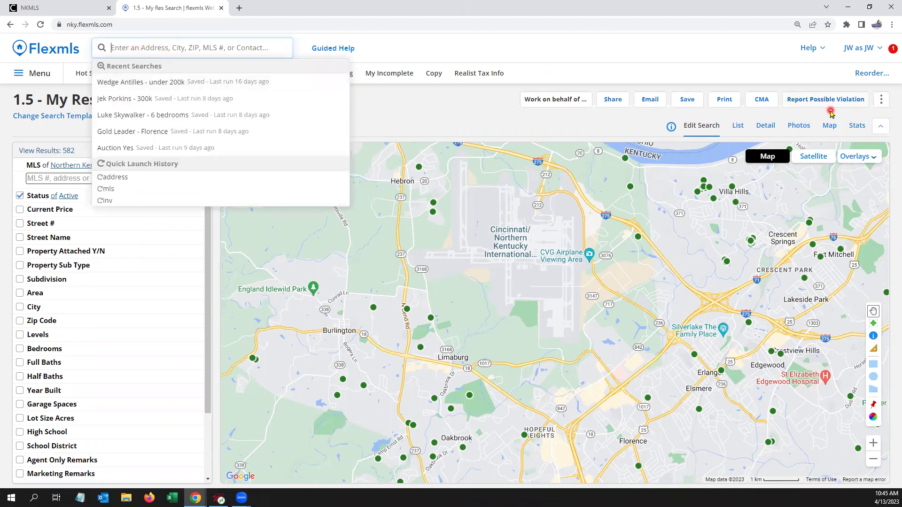
# Step: Open Report Generation and enter an agent's name in the Listing/Selling Member filter
pyautogui.write('report')
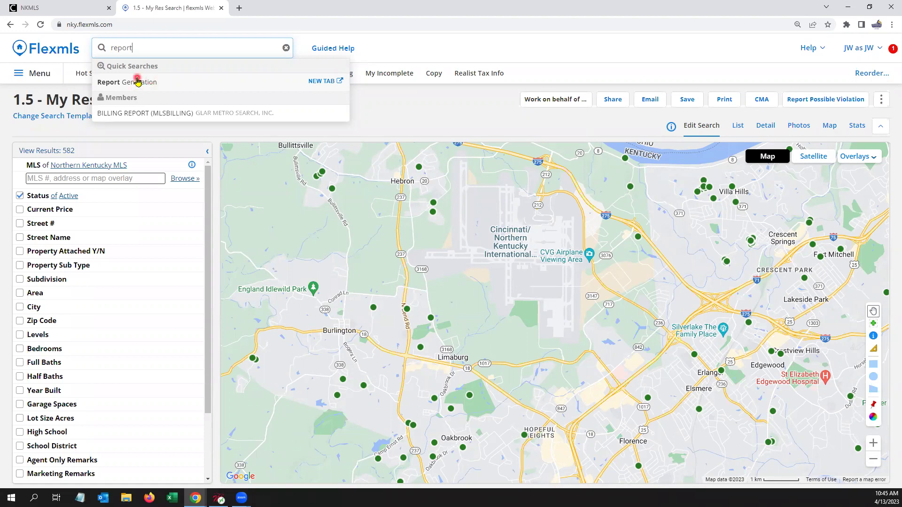
pyautogui.click(145, 86)
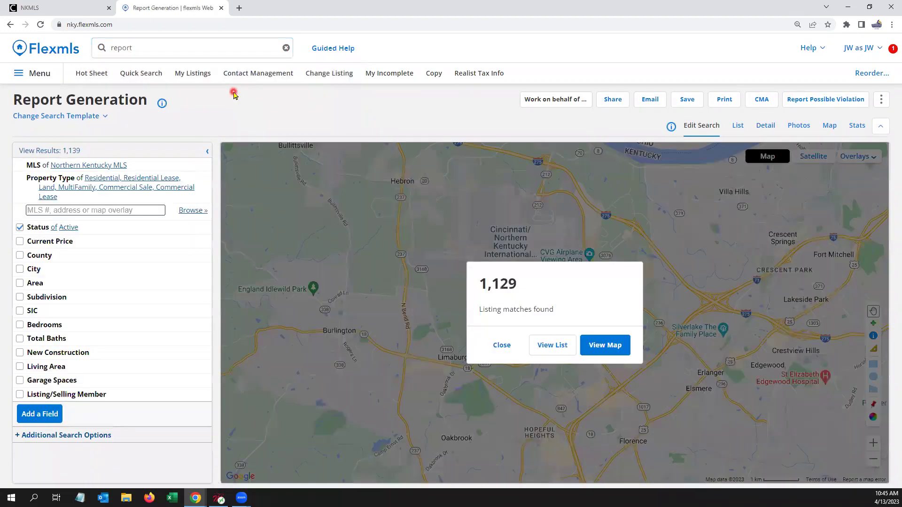
pyautogui.click(489, 350)
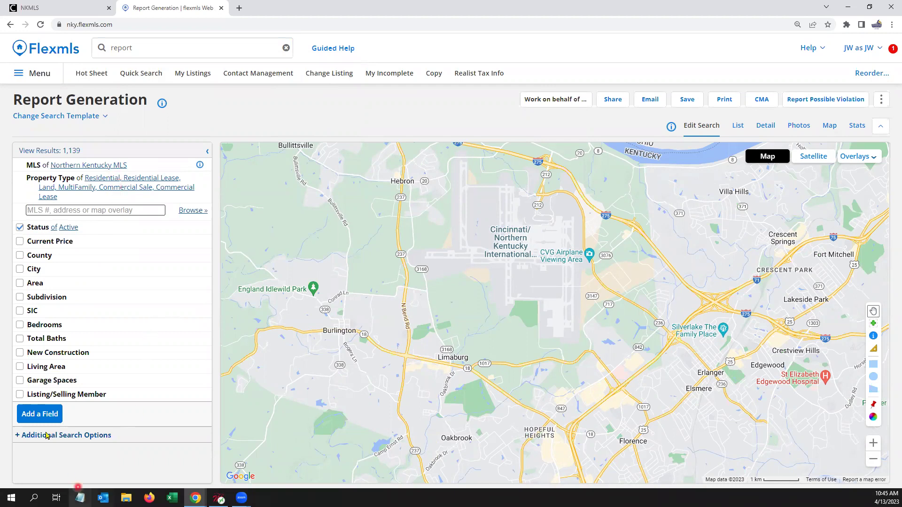
pyautogui.click(84, 397)
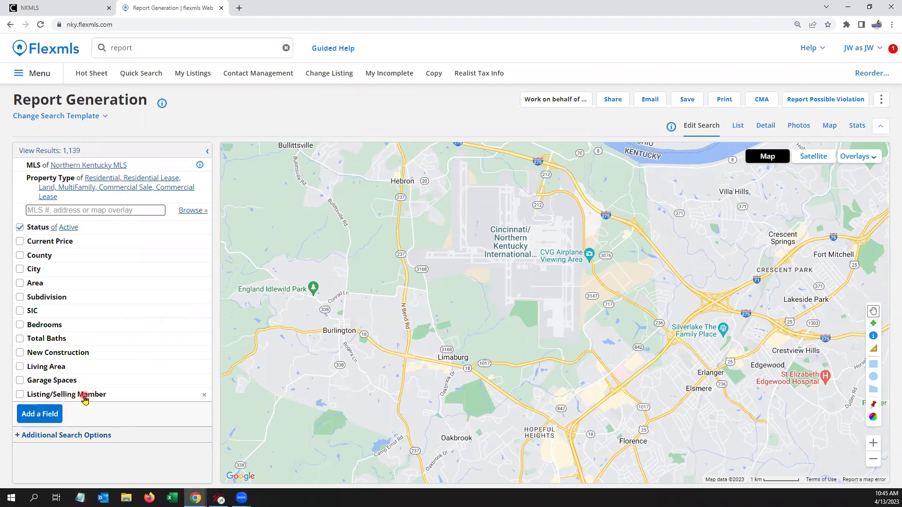
pyautogui.write('donovan')
pyautogui.click(148, 408)
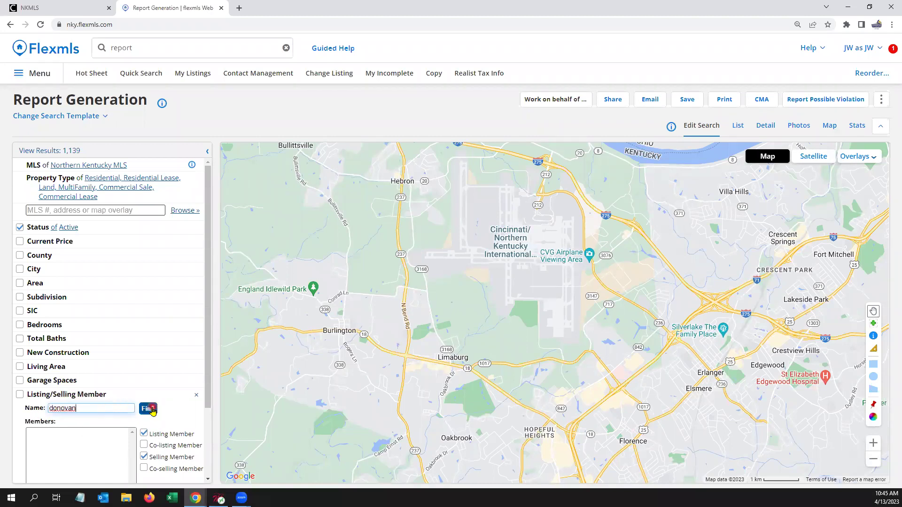
pyautogui.click(85, 433)
pyautogui.click(83, 433)
pyautogui.scroll(-2, 91, 409)
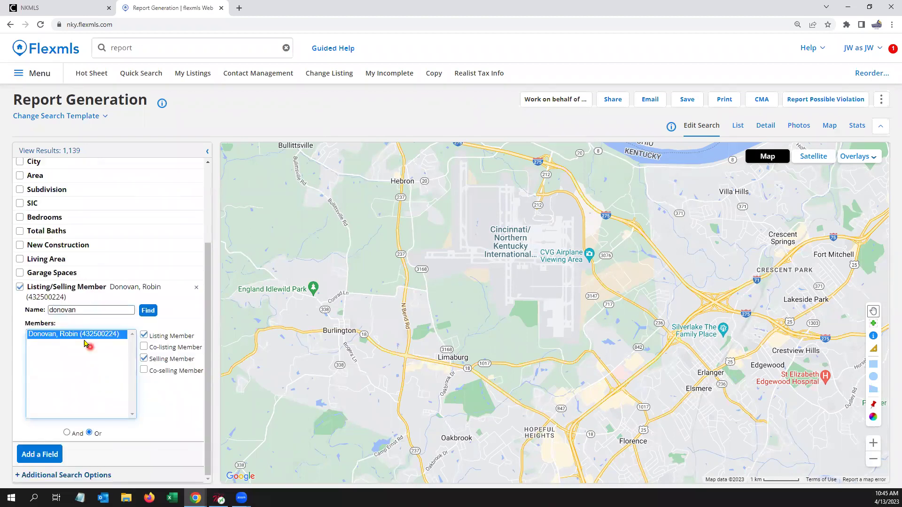
pyautogui.click(143, 347)
pyautogui.click(144, 370)
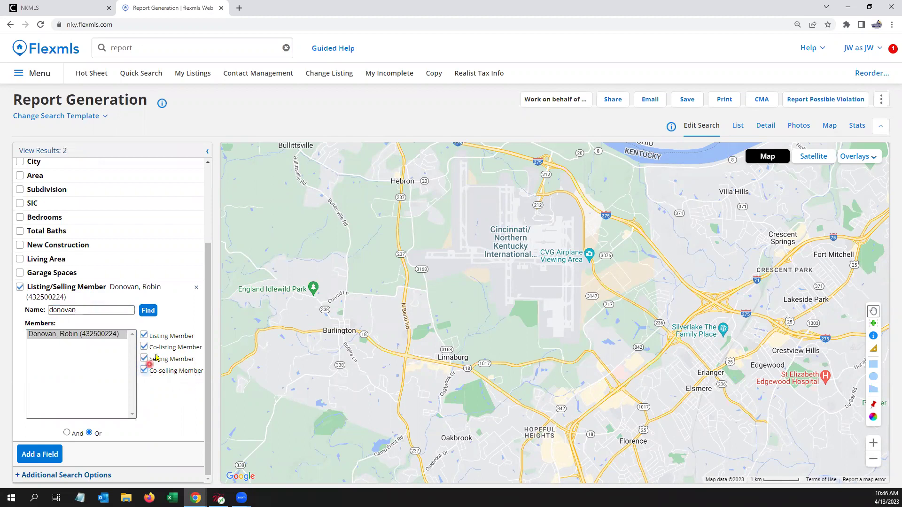
pyautogui.scroll(3, 156, 364)
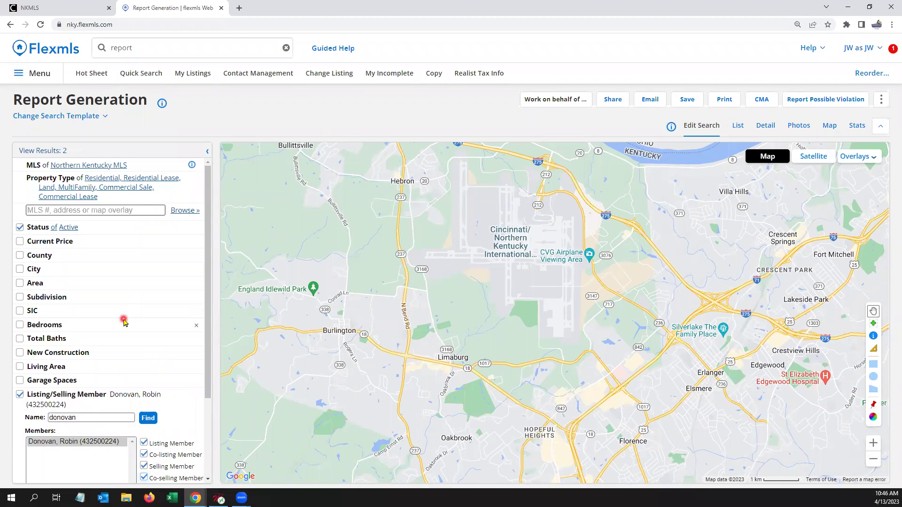
pyautogui.click(38, 227)
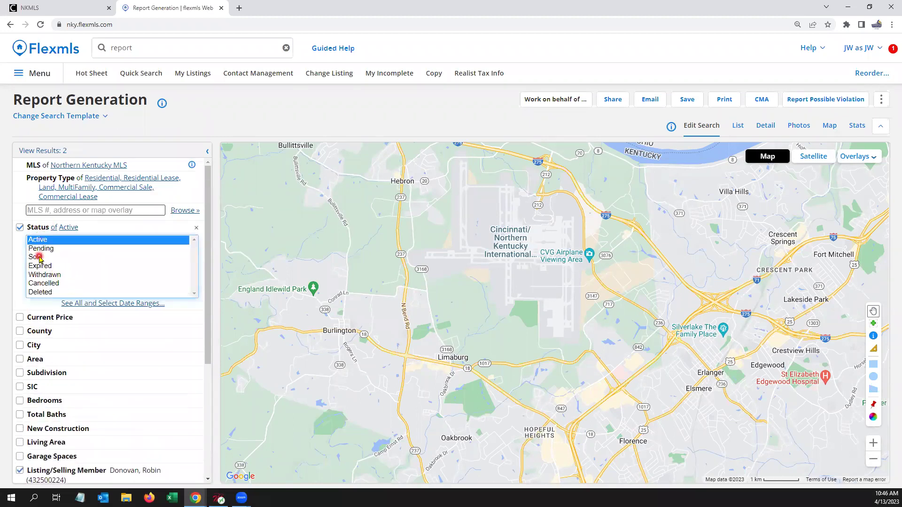
pyautogui.click(40, 259)
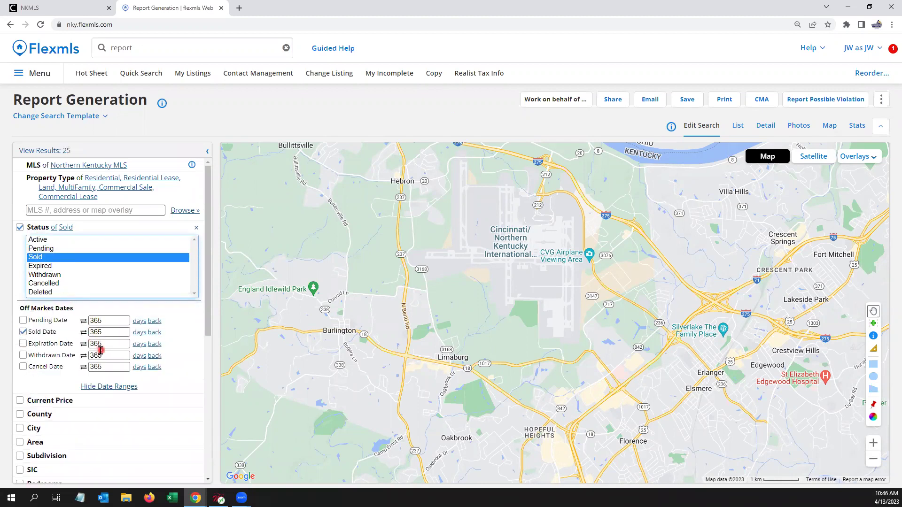
pyautogui.click(23, 332)
pyautogui.click(23, 332)
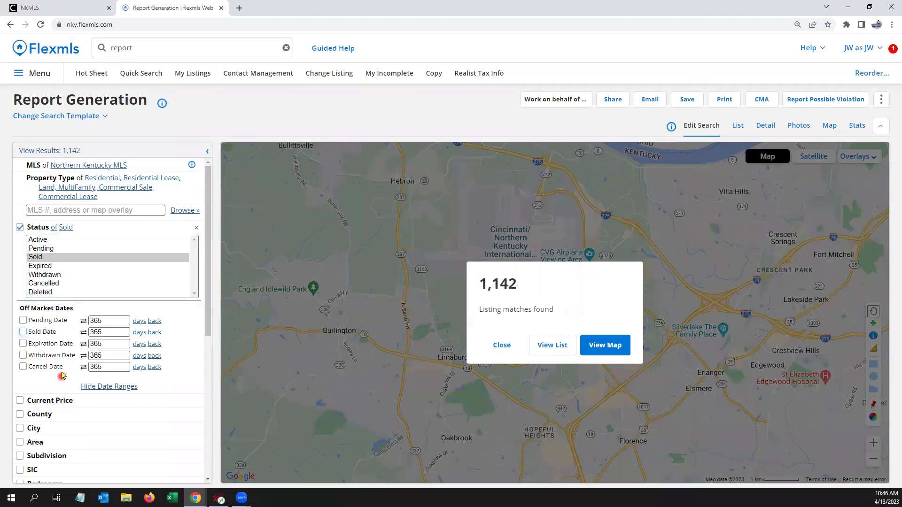
pyautogui.scroll(-3, 62, 374)
pyautogui.scroll(3, 71, 373)
# Step: Save the Sold search as a favourite named 'All My Production'
pyautogui.click(501, 345)
pyautogui.click(687, 99)
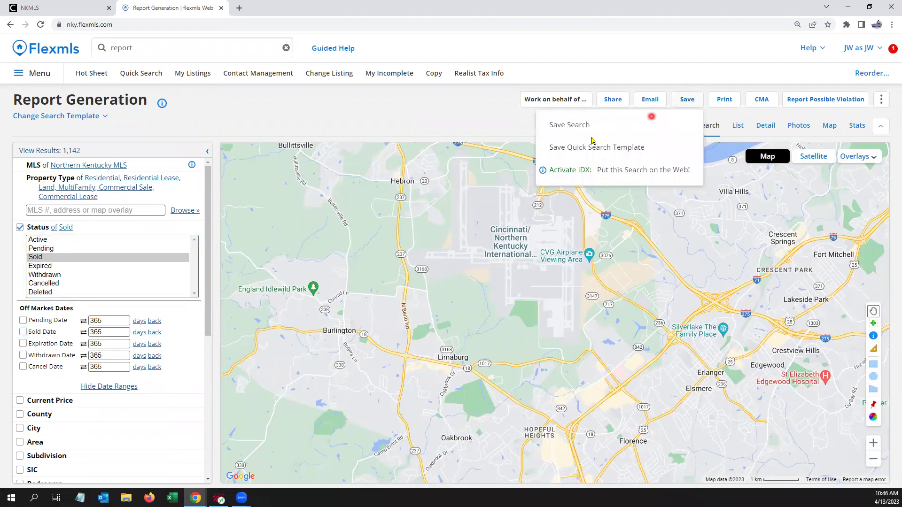
pyautogui.click(569, 125)
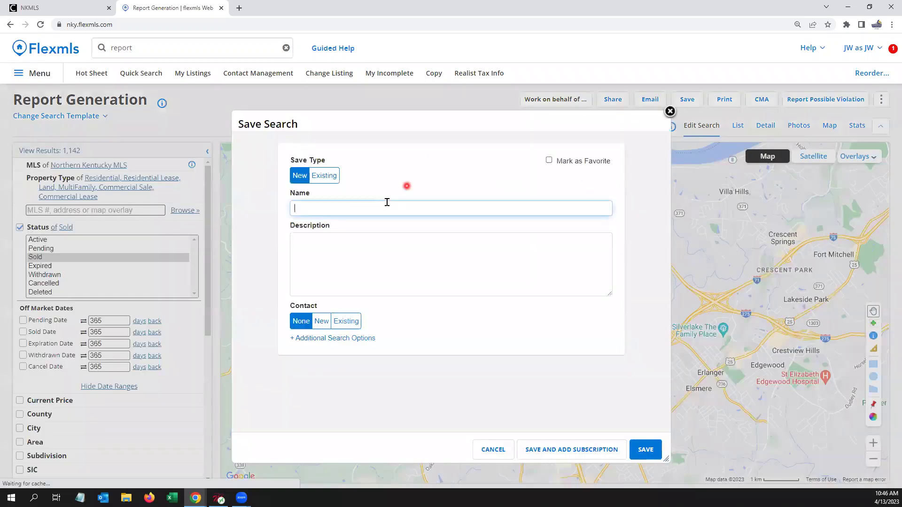
pyautogui.write('All My P')
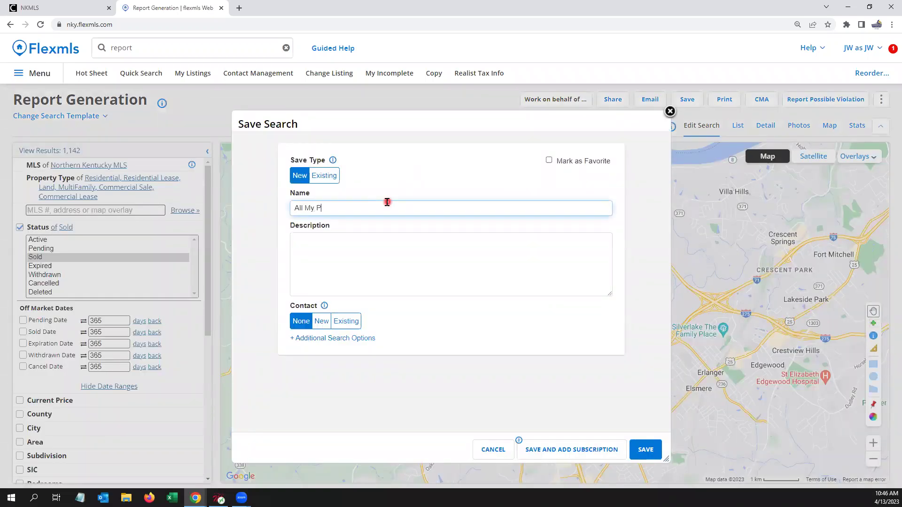
pyautogui.write('roduction')
pyautogui.click(549, 160)
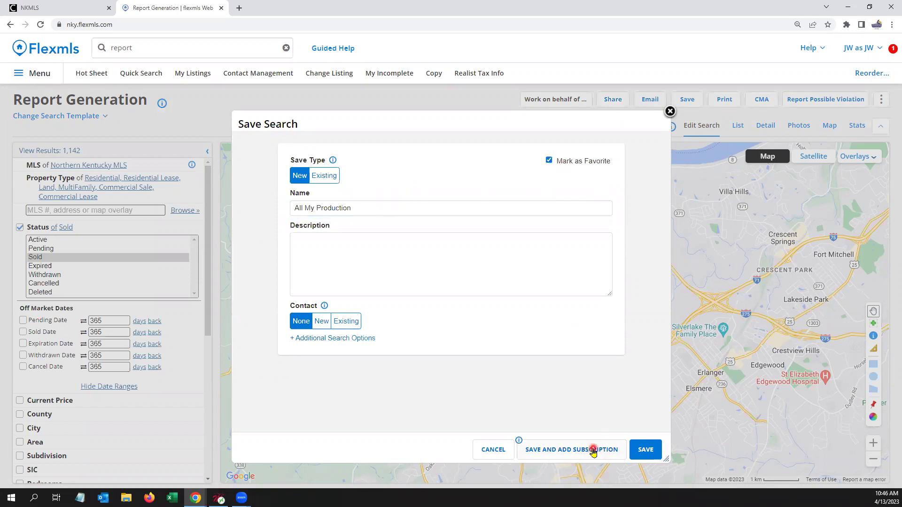
pyautogui.click(646, 454)
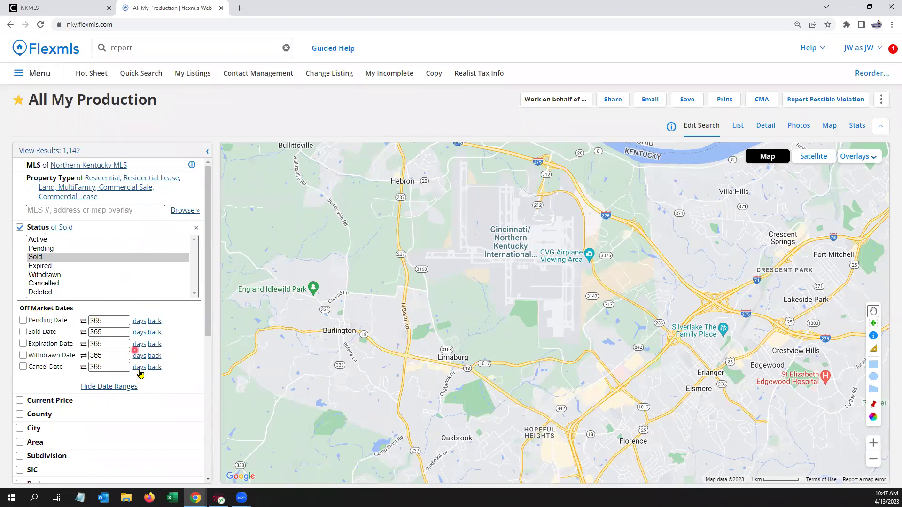
# Step: Add Union as a City criterion, then uncheck City so 1,142 matches remain
pyautogui.scroll(-1, 142, 373)
pyautogui.click(42, 380)
pyautogui.click(59, 397)
pyautogui.write('union')
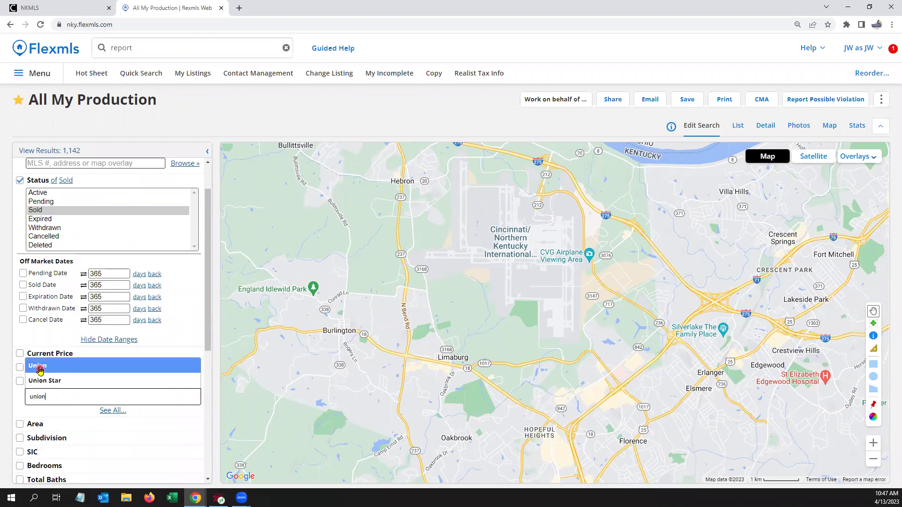
pyautogui.click(39, 367)
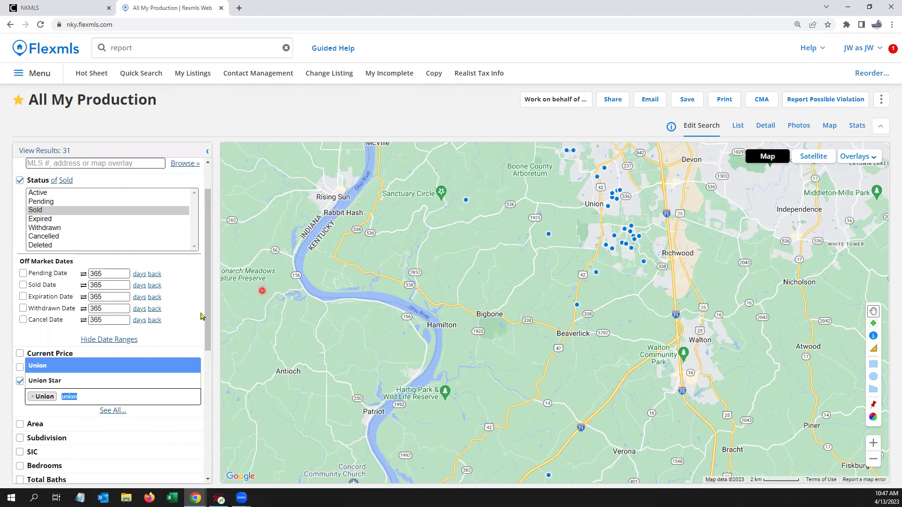
pyautogui.click(21, 383)
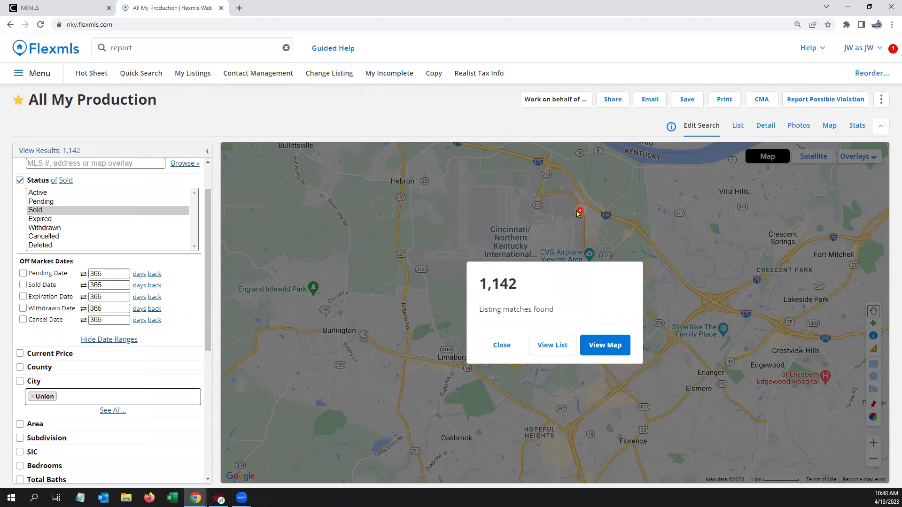
pyautogui.click(510, 347)
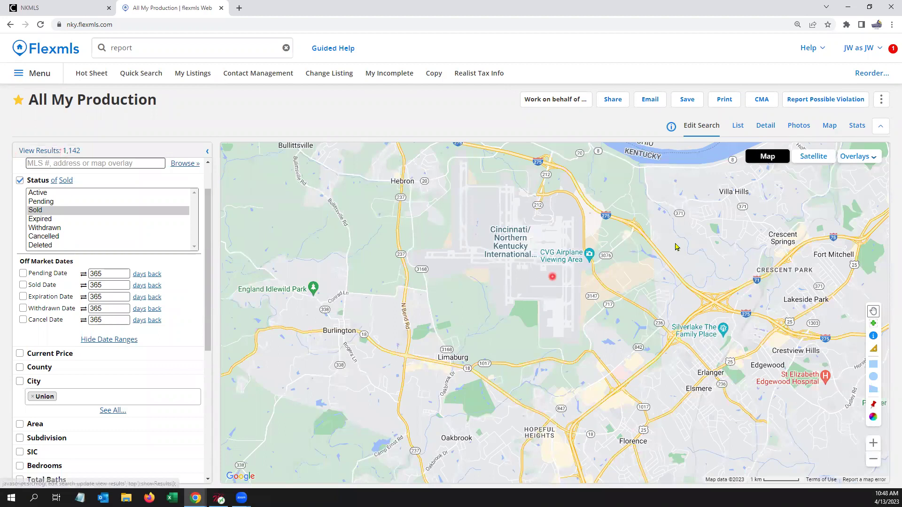
# Step: Preview a List-only printout, without Detail, covering All Results
pyautogui.click(722, 101)
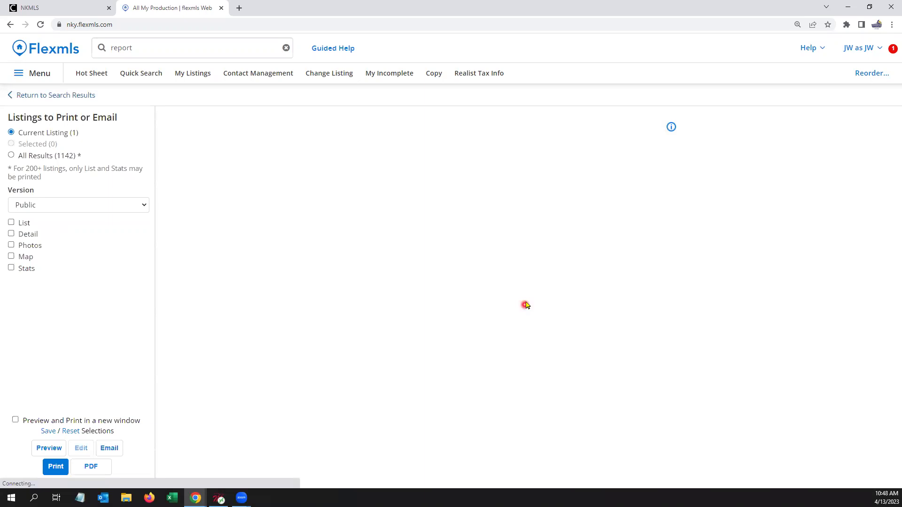
pyautogui.click(12, 223)
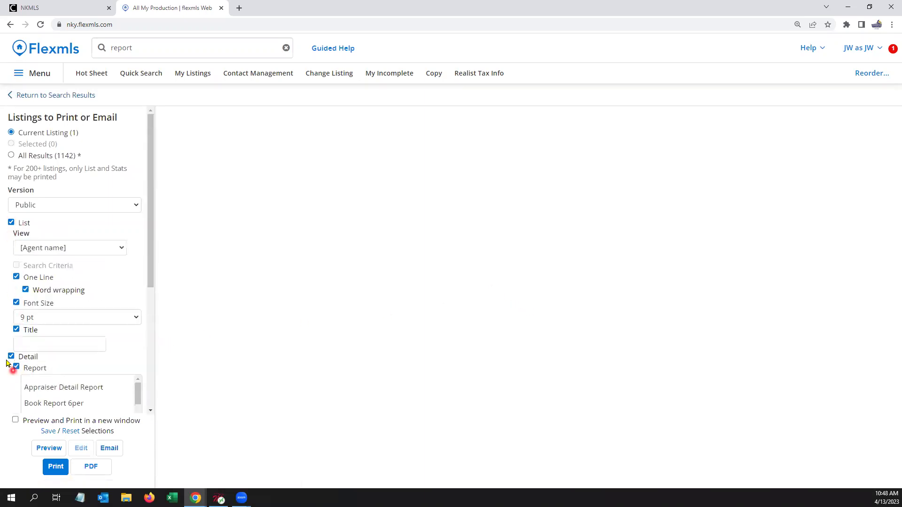
pyautogui.click(11, 357)
pyautogui.click(46, 449)
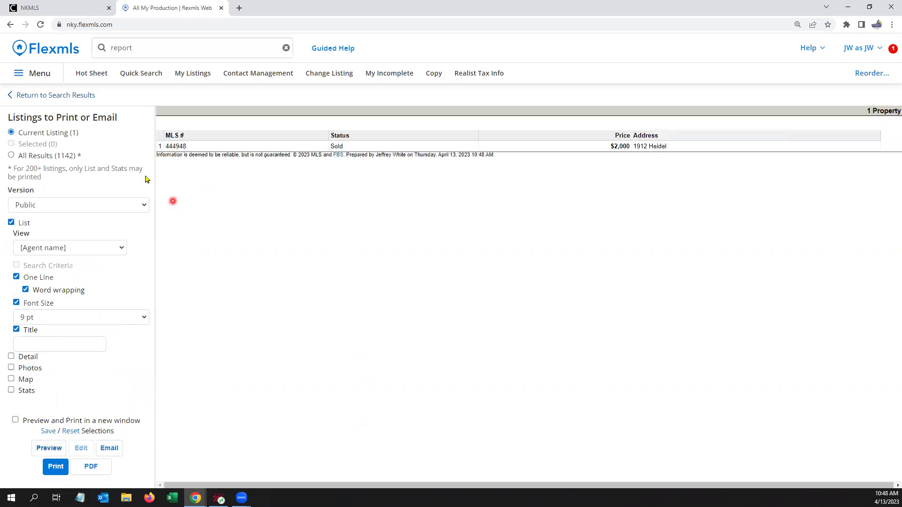
pyautogui.click(48, 156)
pyautogui.click(48, 448)
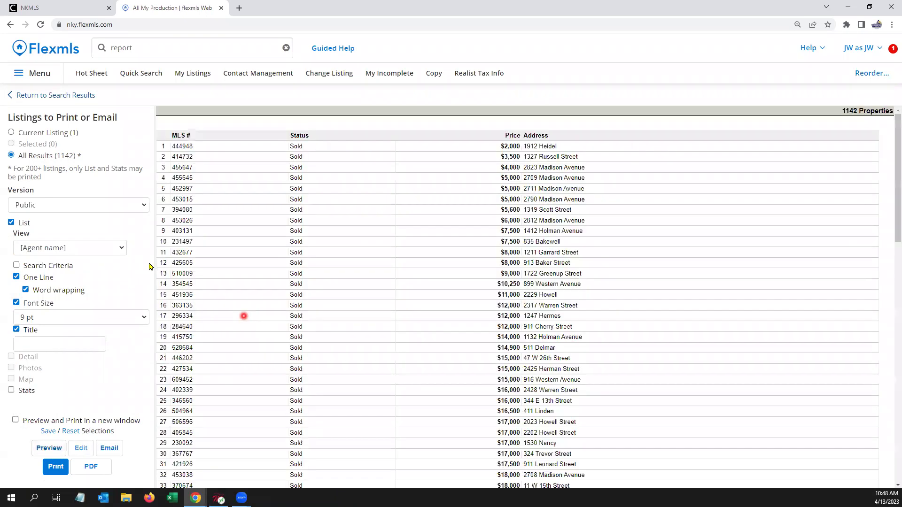
# Step: Switch the list preview to the [1 - Residential *] view
pyautogui.click(121, 247)
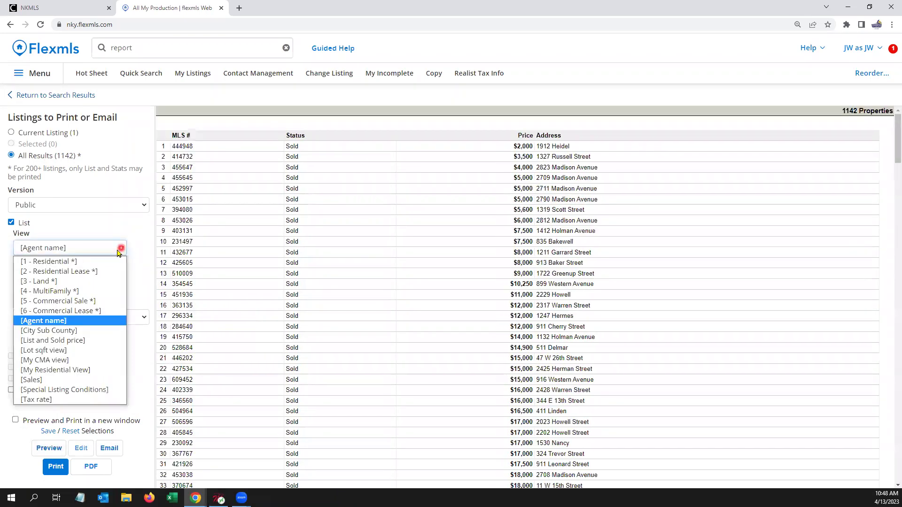
pyautogui.click(87, 263)
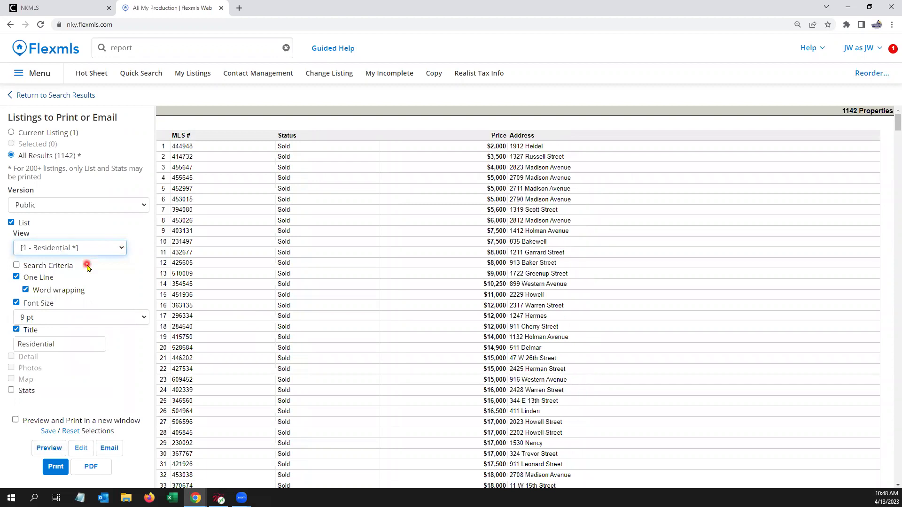
pyautogui.click(49, 448)
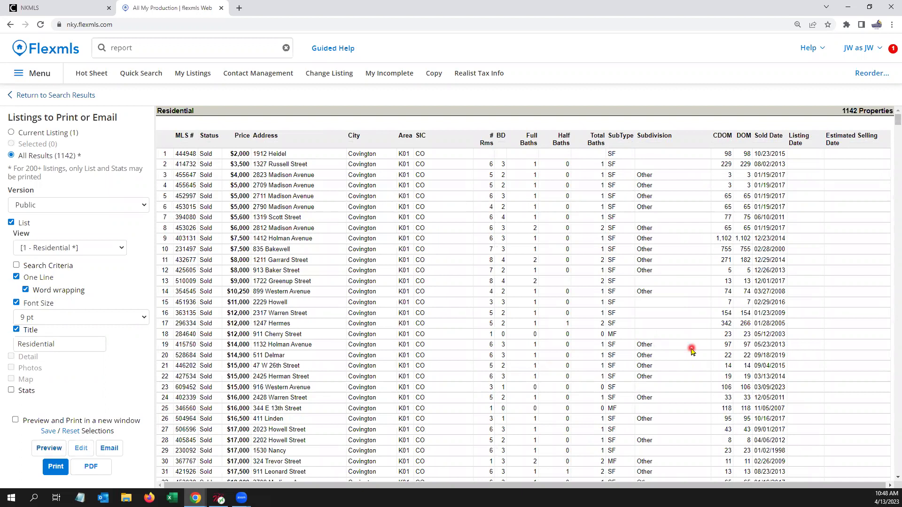
# Step: Scroll up and down through the Residential report preview rows
pyautogui.scroll(-1, 691, 351)
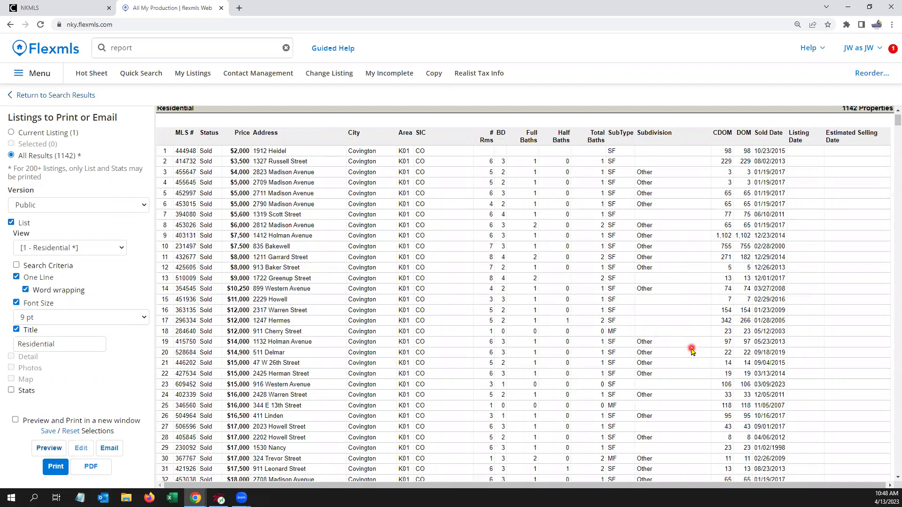
pyautogui.scroll(1, 692, 351)
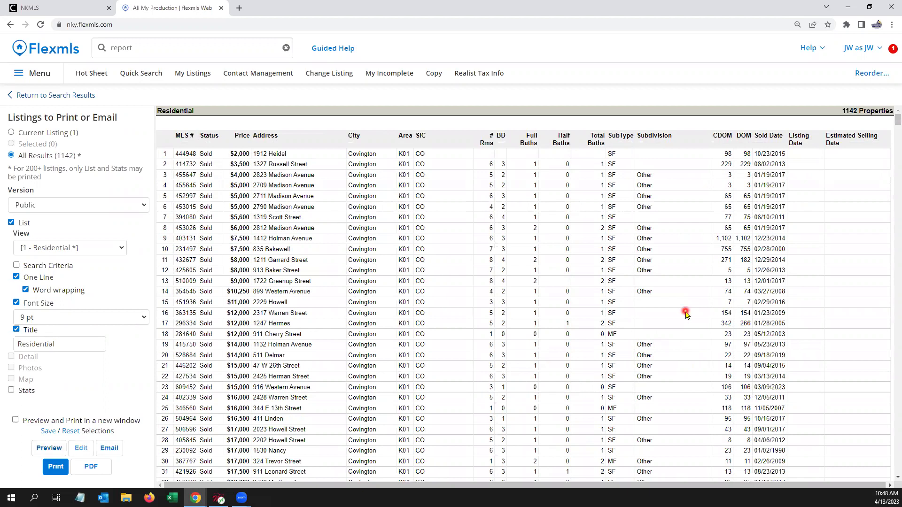
pyautogui.scroll(-8, 685, 323)
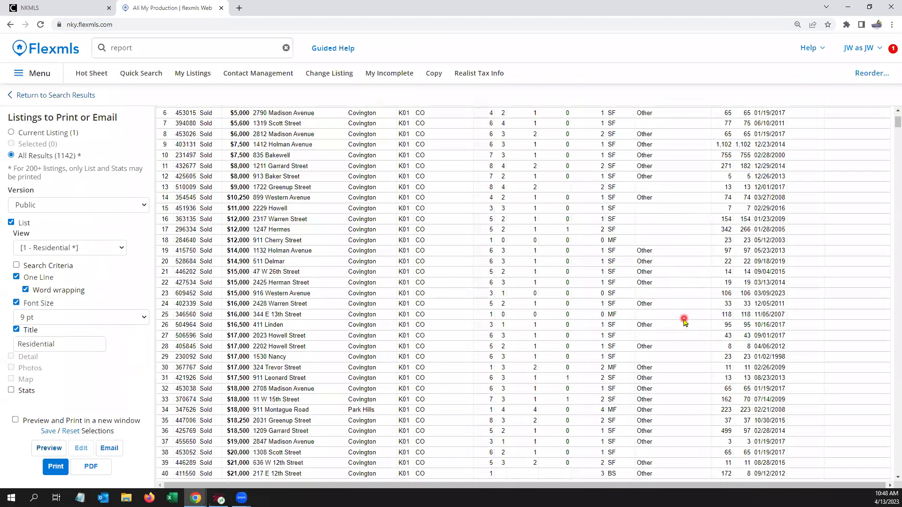
pyautogui.scroll(8, 684, 323)
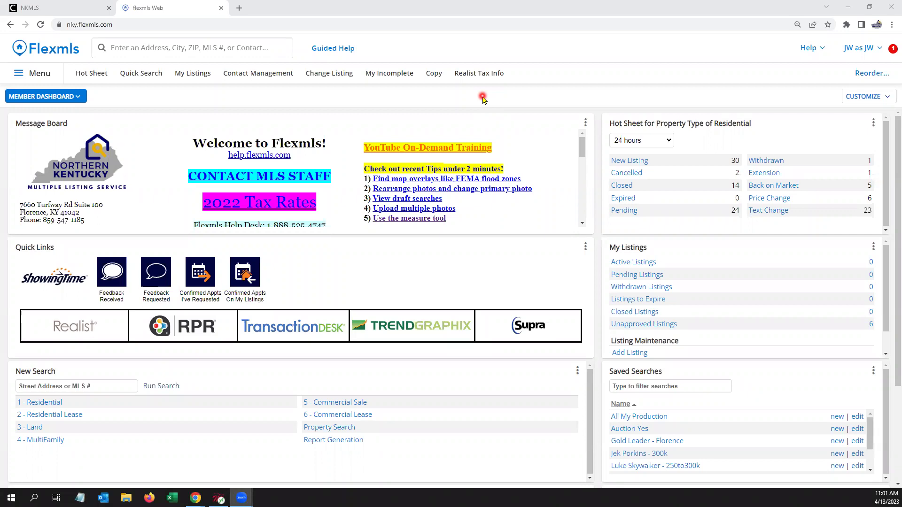
# Step: Open the Opt-In Status Report via quick search 'opt', review Pending Opt-In, then show Confirmed
pyautogui.click(224, 49)
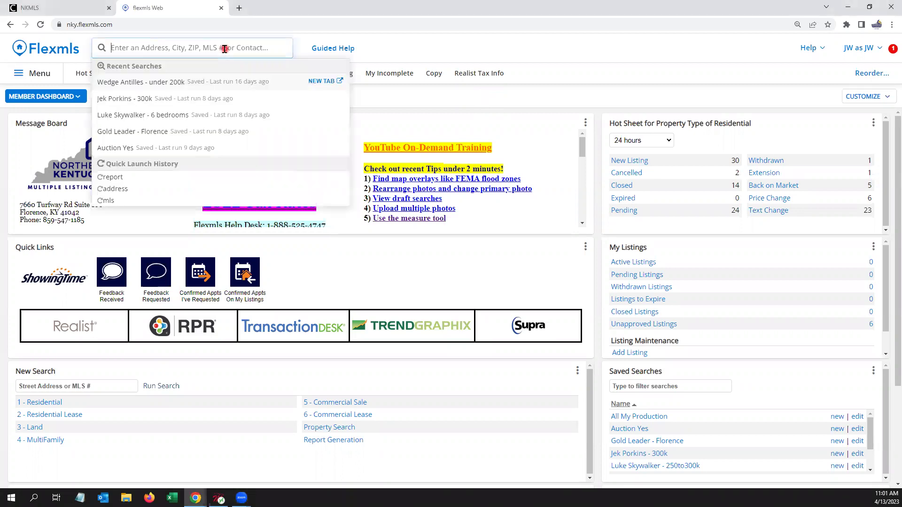
pyautogui.write('opt')
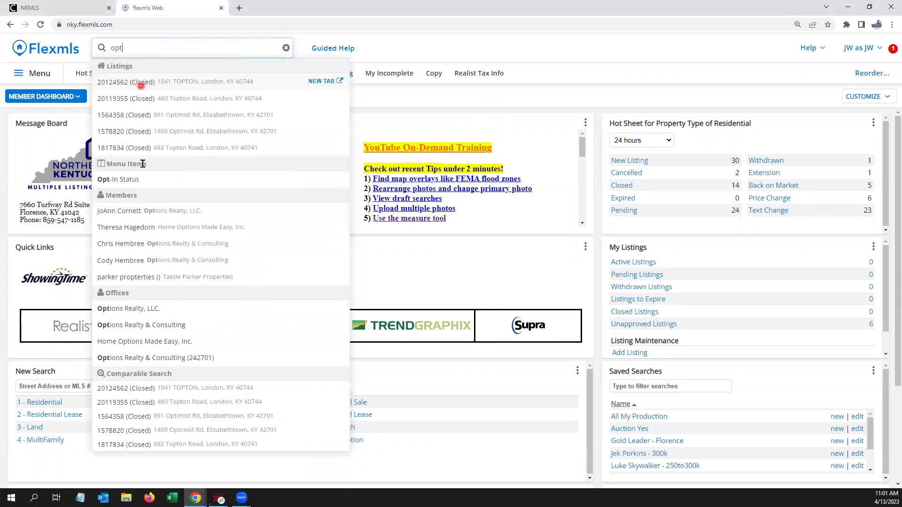
pyautogui.click(129, 182)
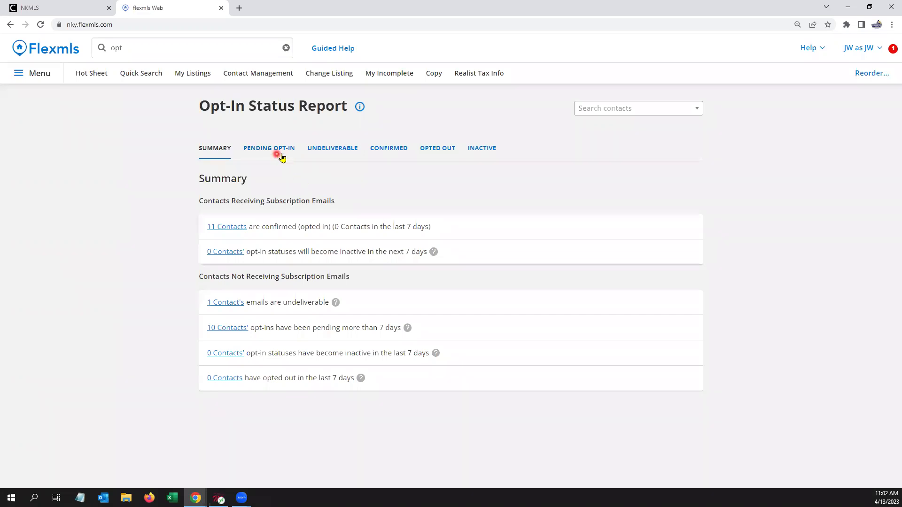
pyautogui.click(290, 152)
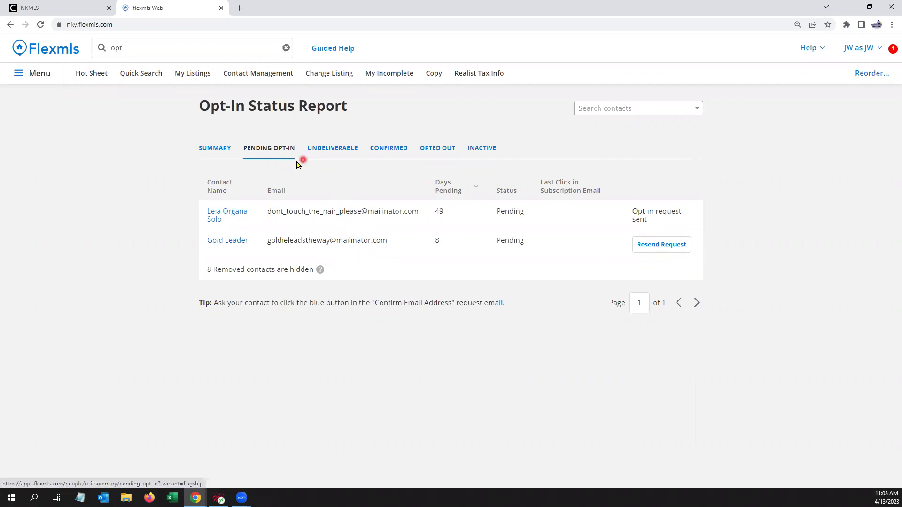
pyautogui.click(394, 150)
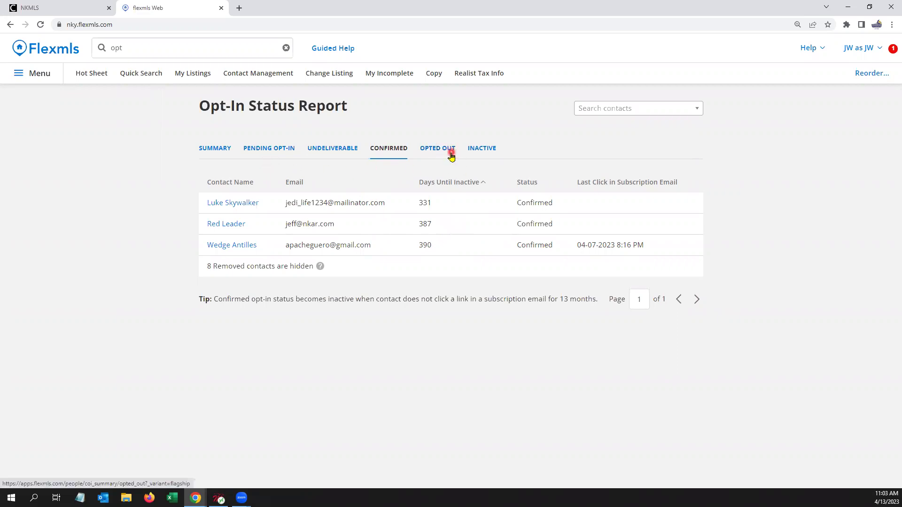
# Step: Switch the Opt-In Status Report to the Opted Out tab
pyautogui.click(450, 154)
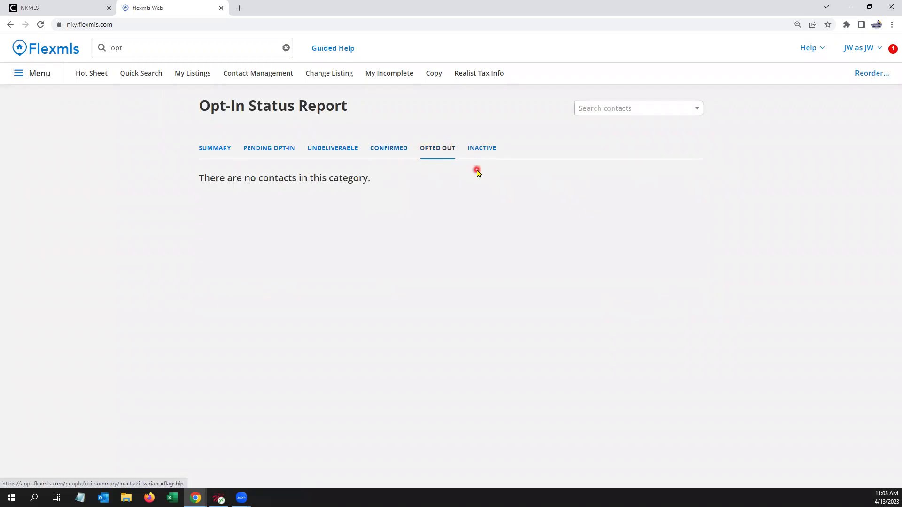
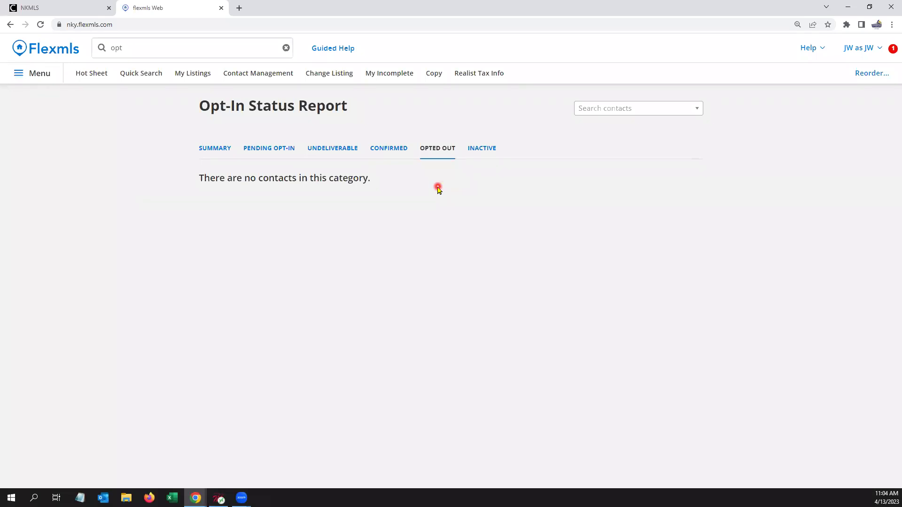
# Step: Find Subscriptions via 'subs' and save the under-200k subscription on a Weekly schedule
pyautogui.click(139, 48)
pyautogui.write('subs')
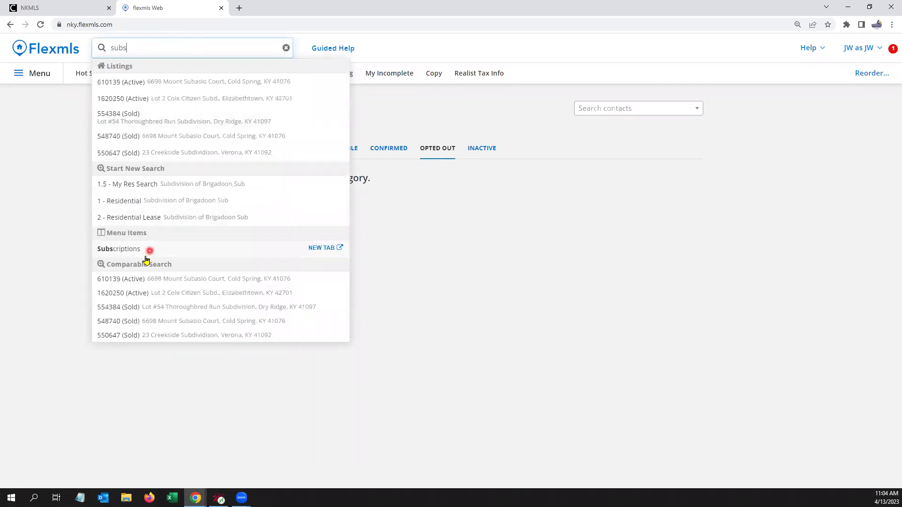
pyautogui.click(123, 251)
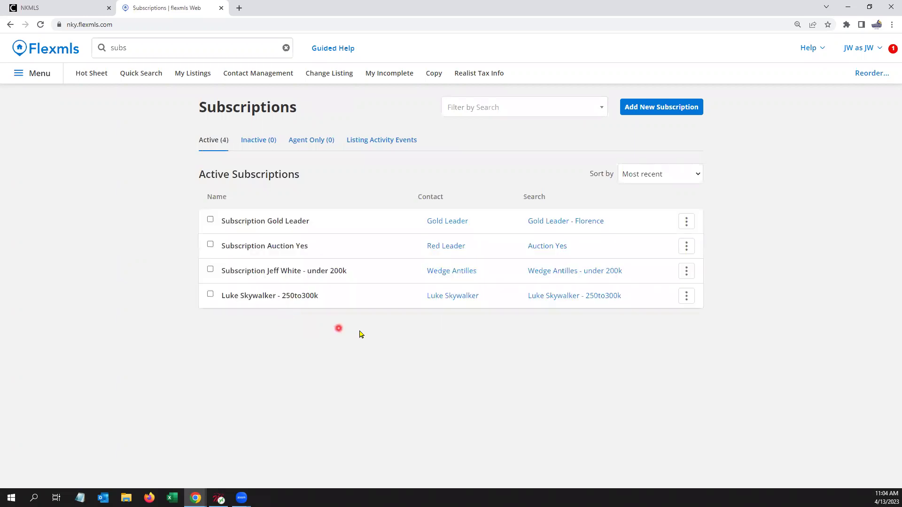
pyautogui.click(362, 271)
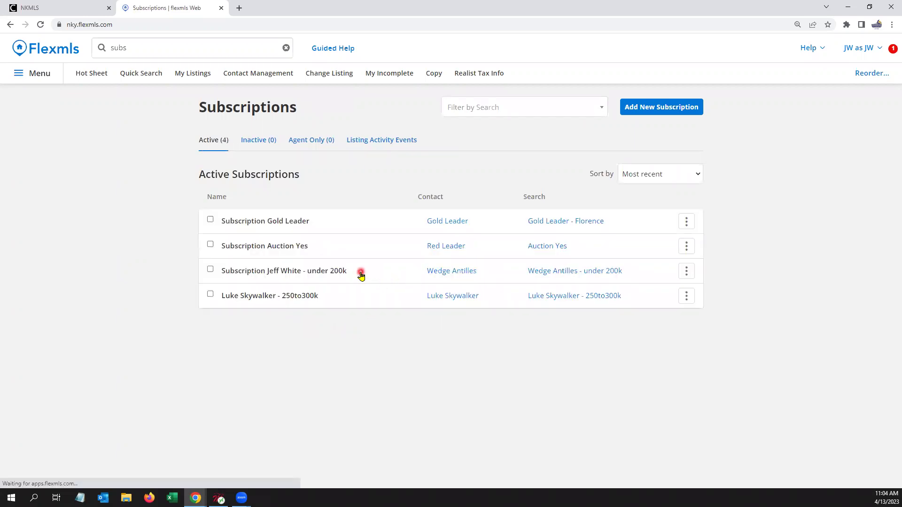
pyautogui.scroll(-2, 338, 263)
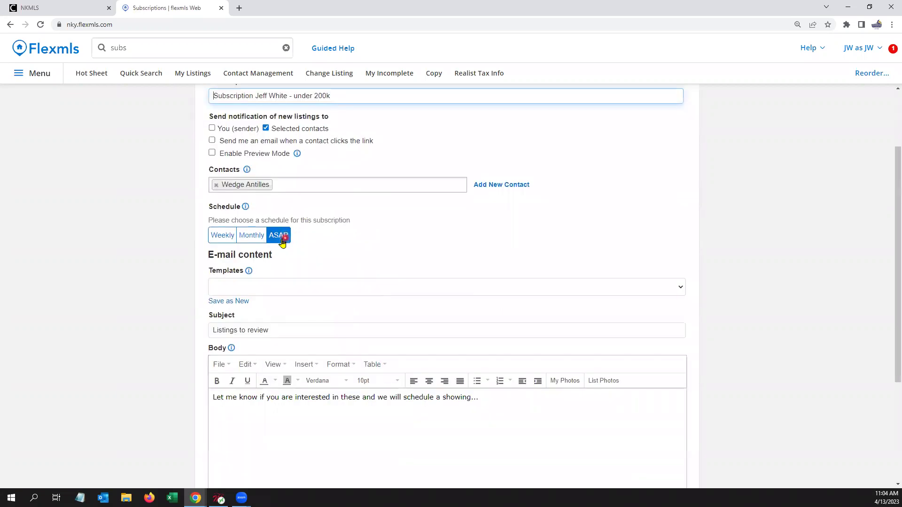
pyautogui.click(224, 237)
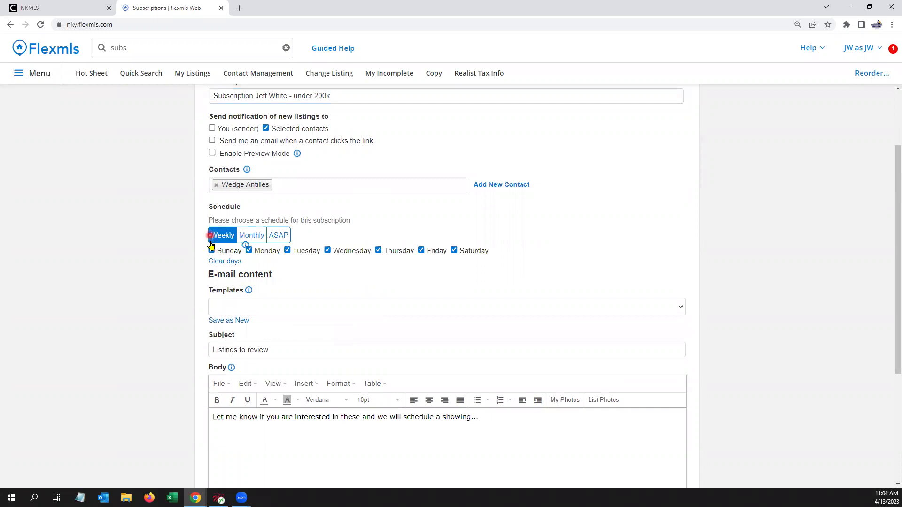
pyautogui.scroll(-4, 436, 277)
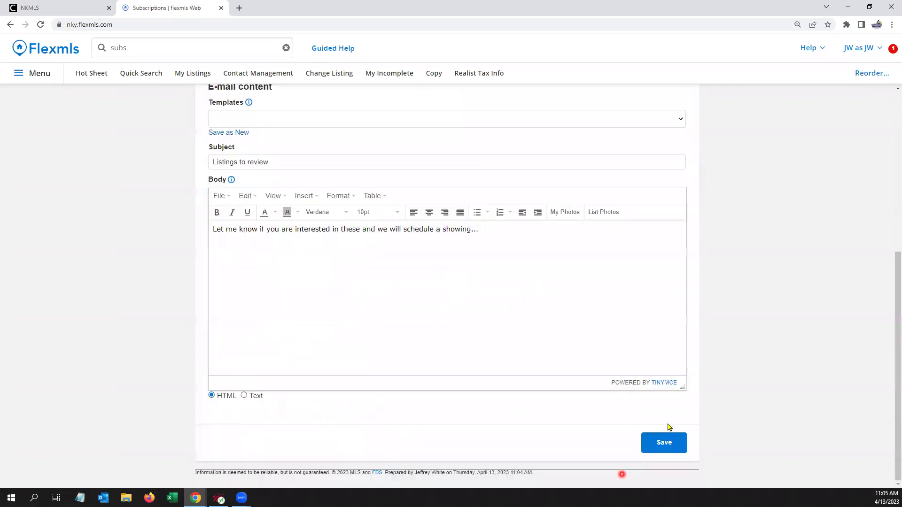
pyautogui.click(665, 443)
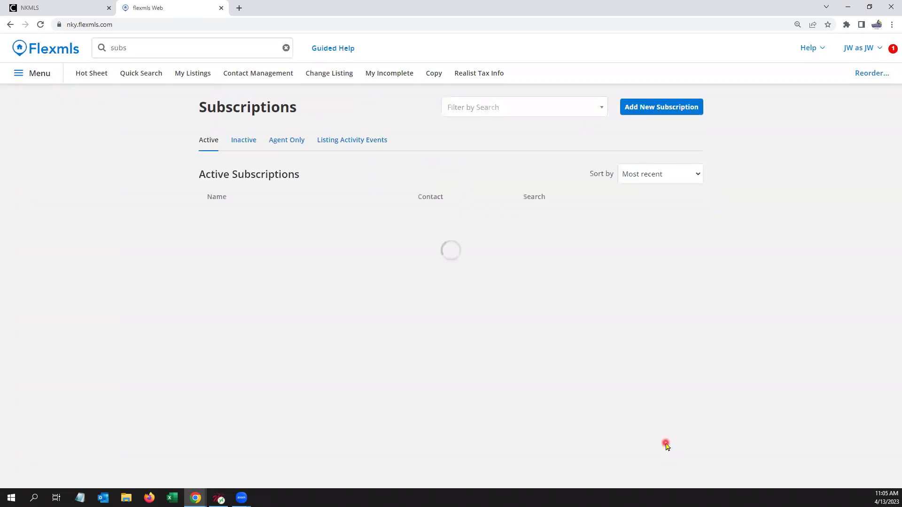
# Step: Review the Opt-In Status Report found via 'opt', then return to the Member Dashboard
pyautogui.click(151, 47)
pyautogui.write('opt')
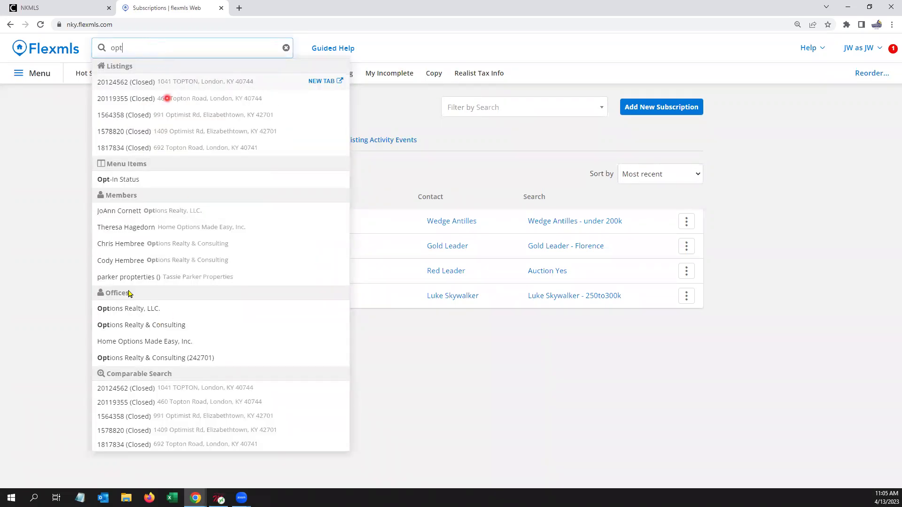
pyautogui.click(129, 181)
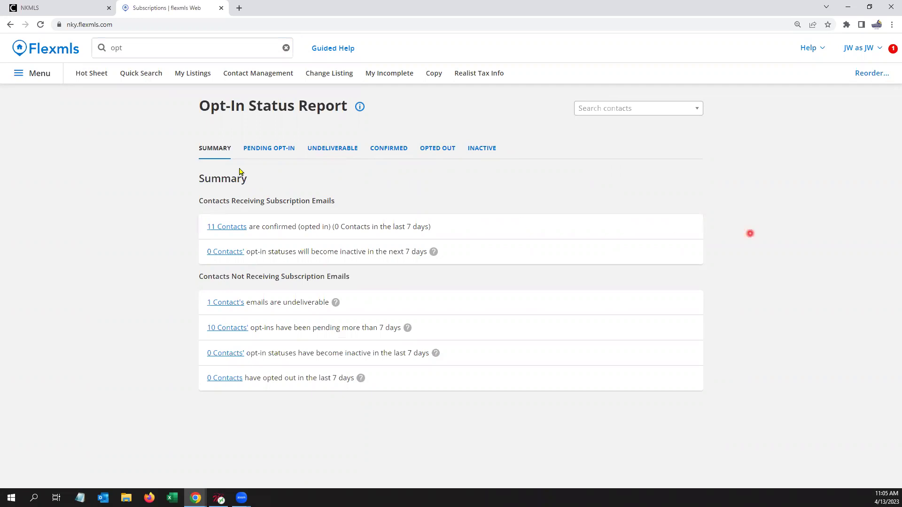
pyautogui.click(43, 48)
# Step: Clear the search box and unstar My Incomplete, My Listings and Hot Sheet in the menu
pyautogui.doubleClick(125, 48)
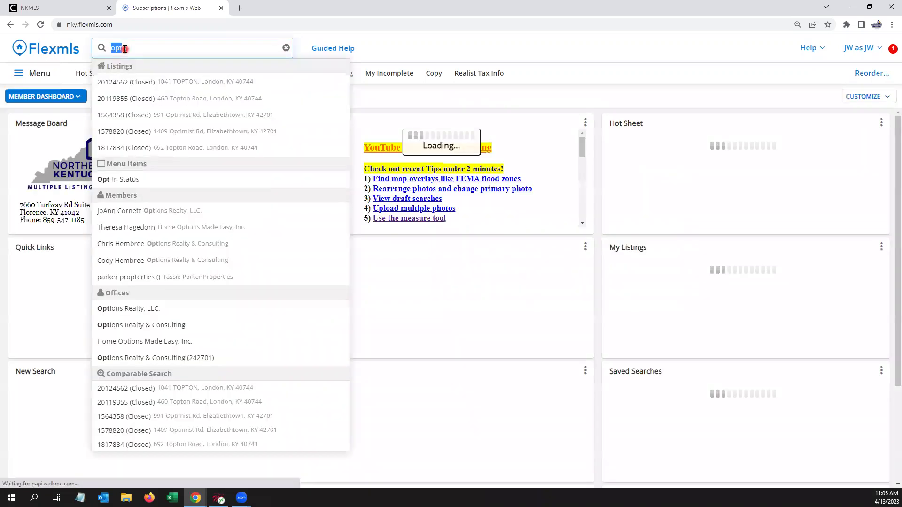
pyautogui.press('BackSpace')
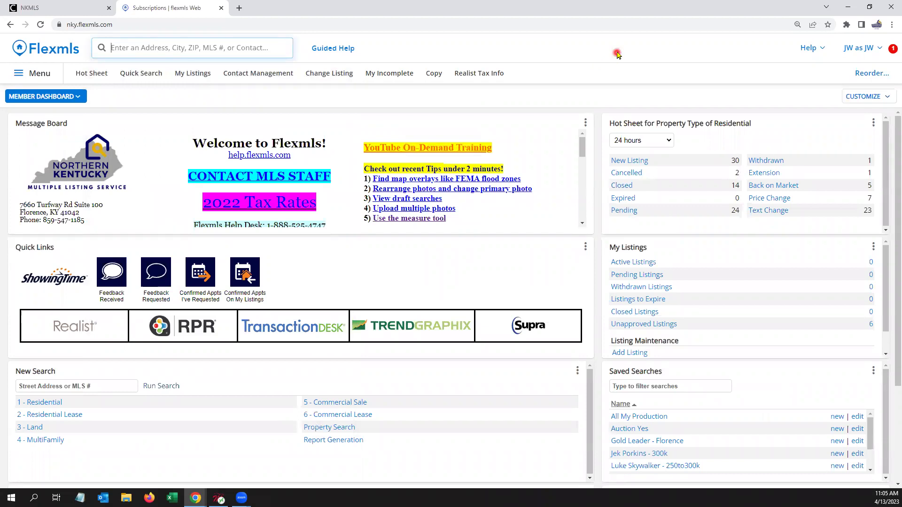
pyautogui.click(41, 73)
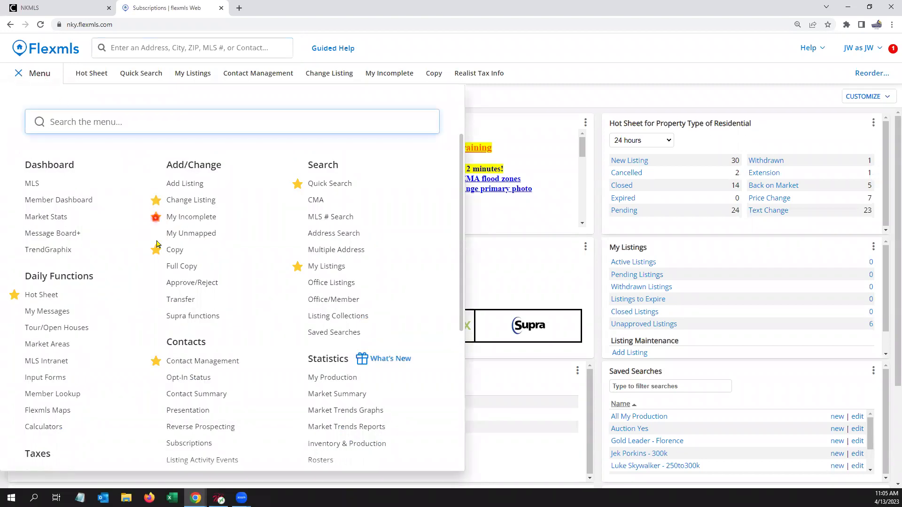
pyautogui.click(156, 217)
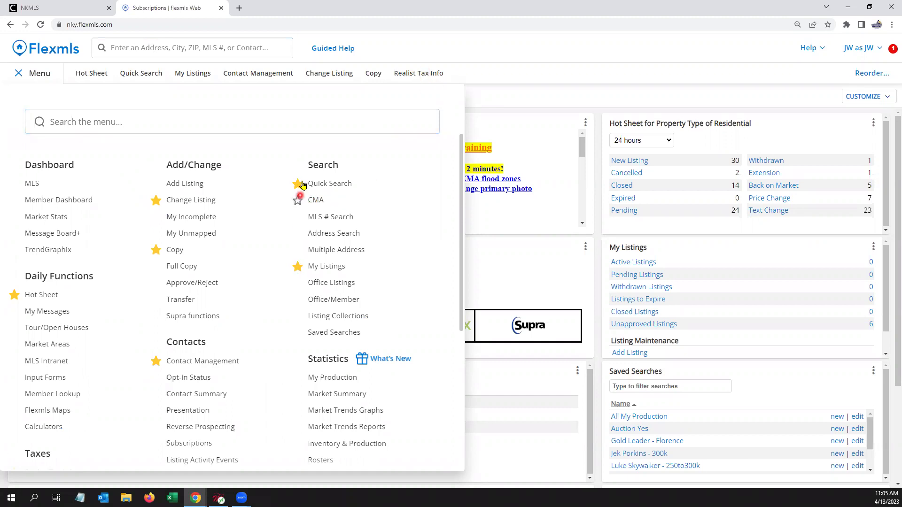
pyautogui.click(297, 266)
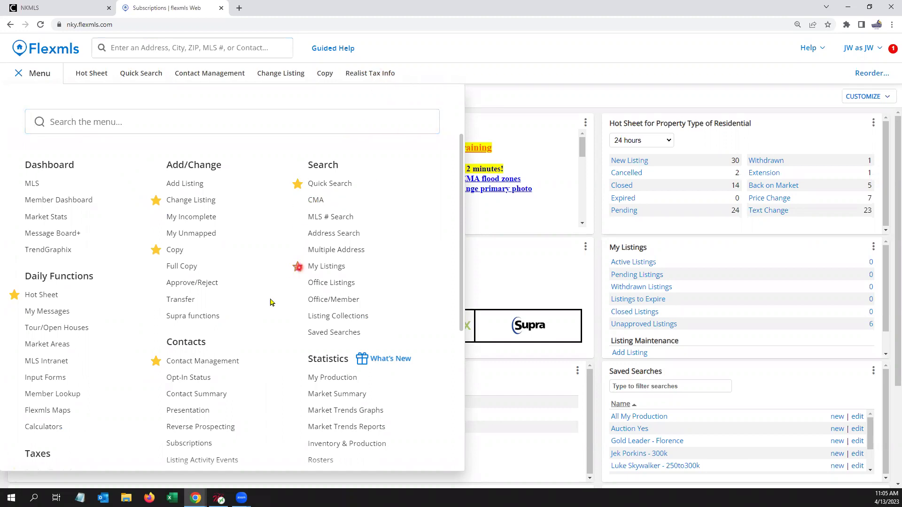
pyautogui.click(15, 295)
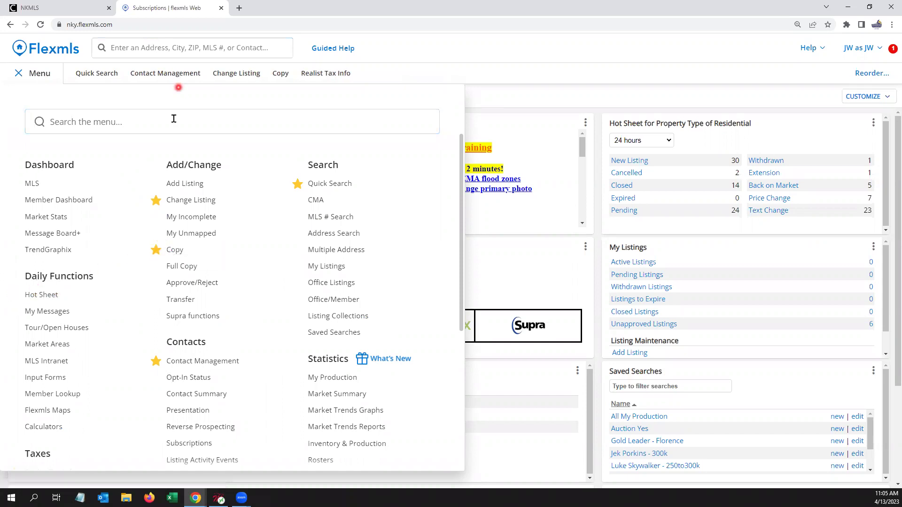
# Step: Star My Incomplete, MLS # Search, Hot Sheet and Market Trends Graphs as favorites
pyautogui.click(155, 217)
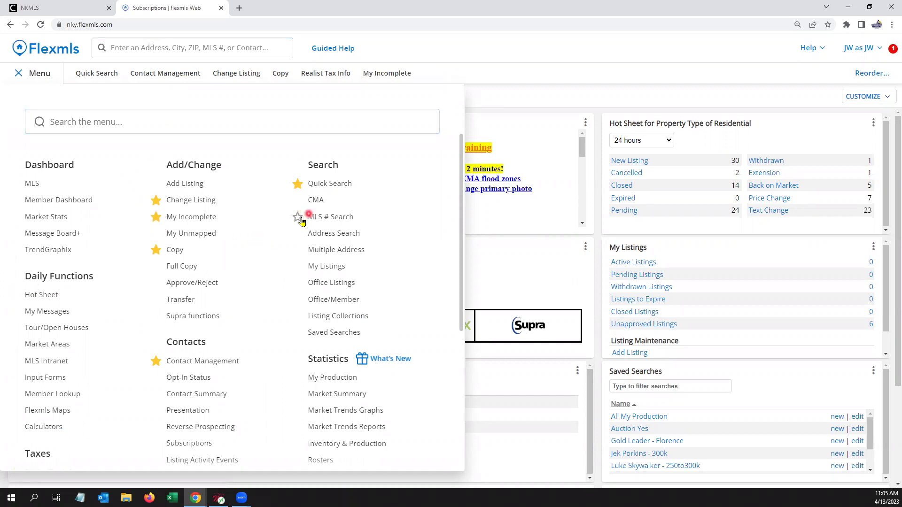
pyautogui.click(297, 217)
pyautogui.click(14, 295)
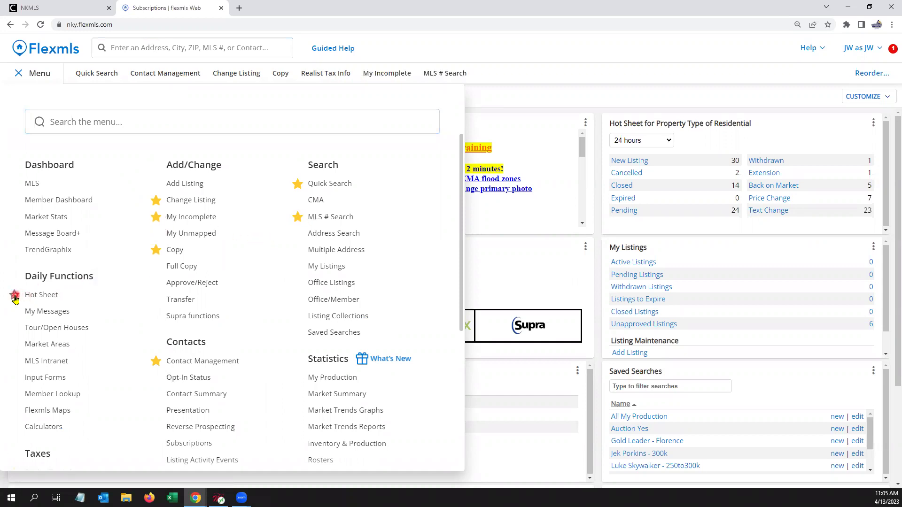
pyautogui.click(297, 410)
pyautogui.click(46, 77)
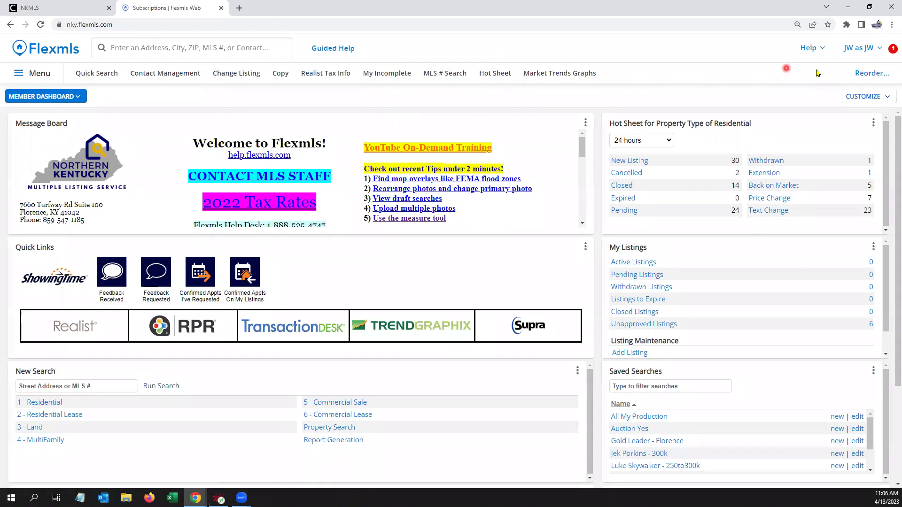
# Step: Move Market Trends Graphs, Hot Sheet and MLS # Search right below Quick Search and save
pyautogui.click(882, 74)
pyautogui.click(562, 128)
pyautogui.click(525, 147)
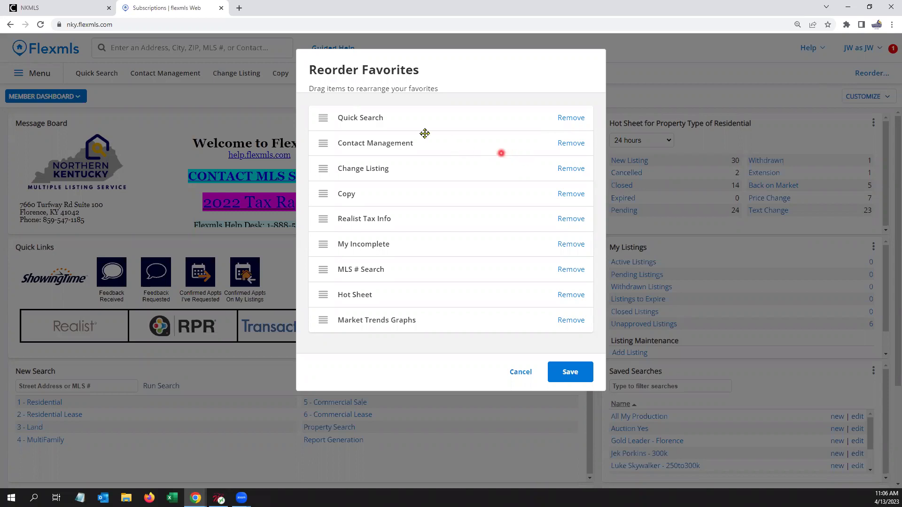
pyautogui.moveTo(399, 316); pyautogui.dragTo(415, 137)
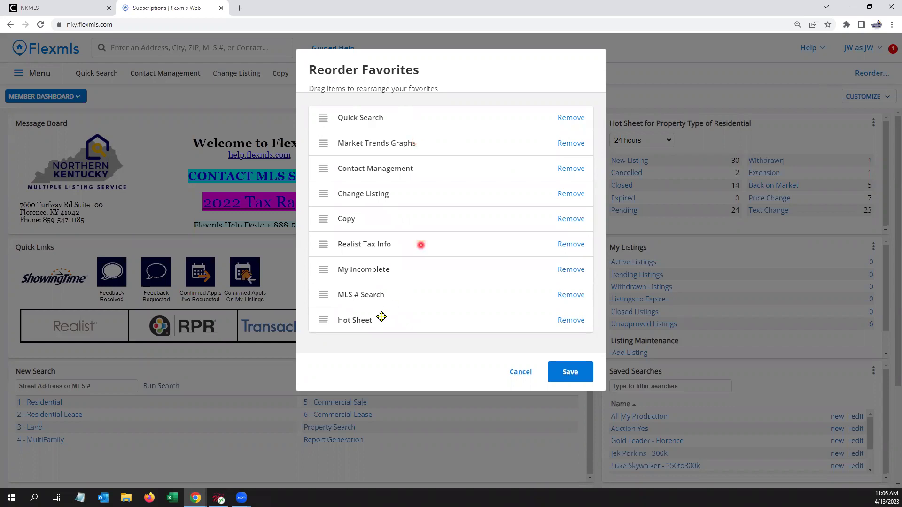
pyautogui.moveTo(372, 316); pyautogui.dragTo(382, 171)
pyautogui.moveTo(394, 326); pyautogui.dragTo(391, 191)
pyautogui.click(568, 366)
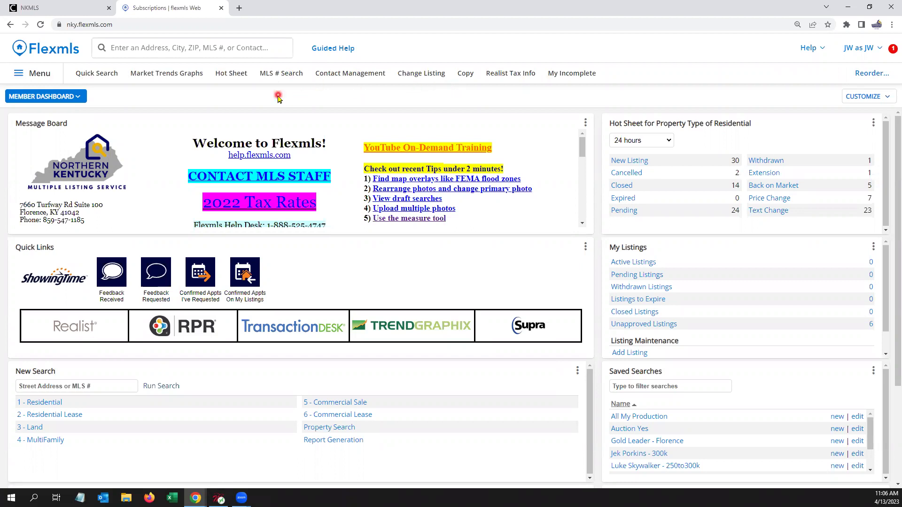
# Step: Browse recent searches and the navigation menu, then open Subscriptions via 'sub'
pyautogui.click(160, 48)
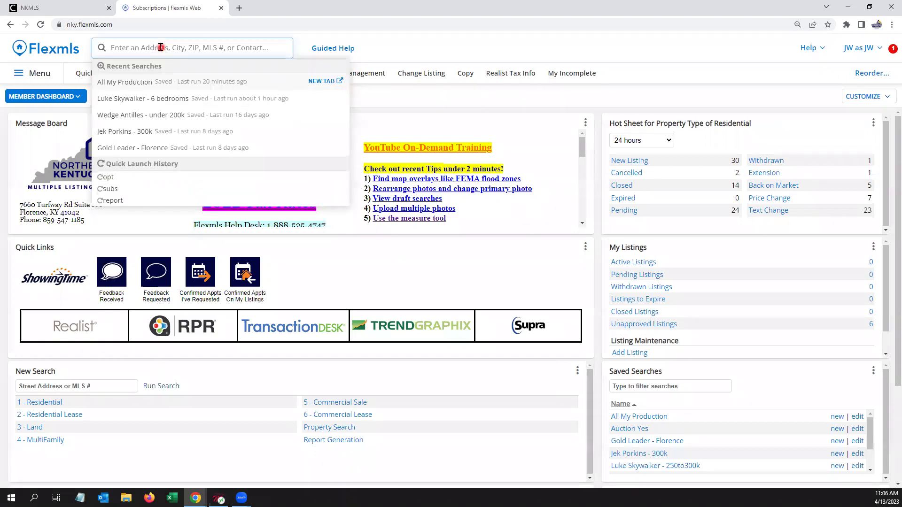
pyautogui.click(392, 102)
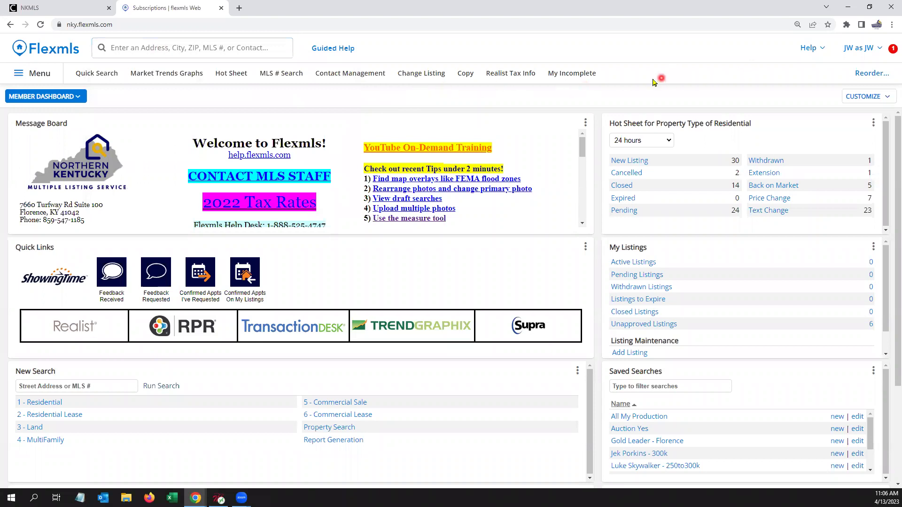
pyautogui.click(49, 76)
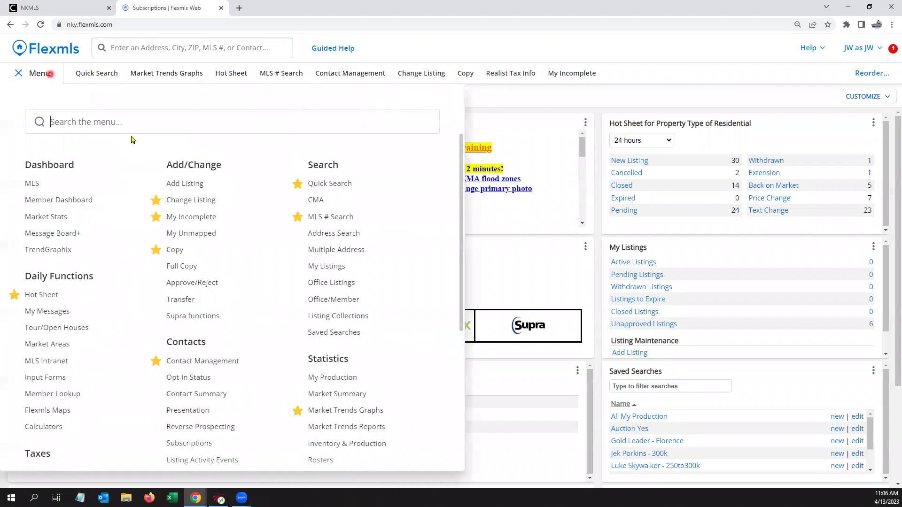
pyautogui.scroll(-2, 212, 242)
pyautogui.scroll(-1, 130, 383)
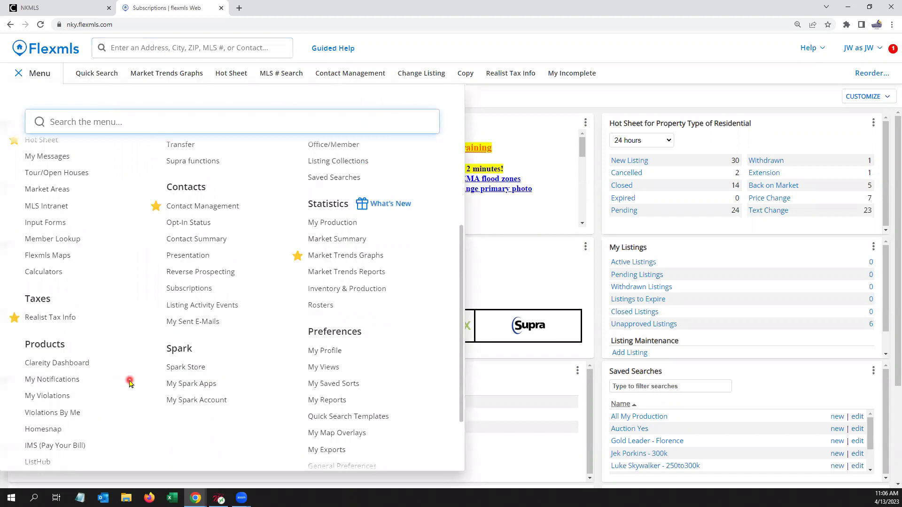
pyautogui.scroll(3, 130, 383)
pyautogui.click(49, 73)
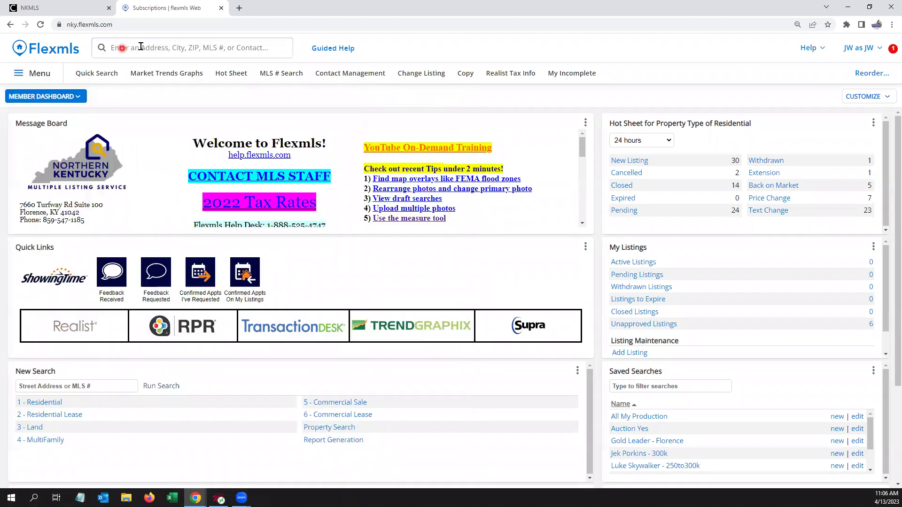
pyautogui.click(142, 47)
pyautogui.write('sub')
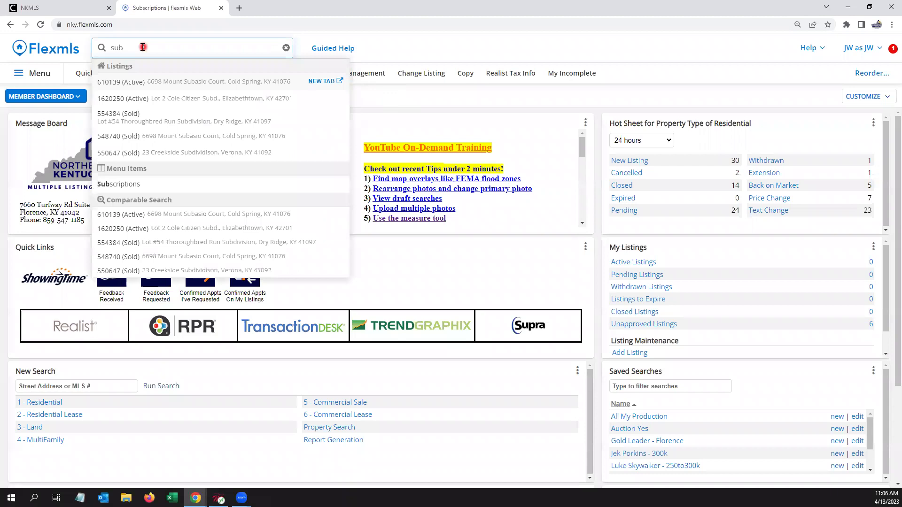
pyautogui.click(133, 184)
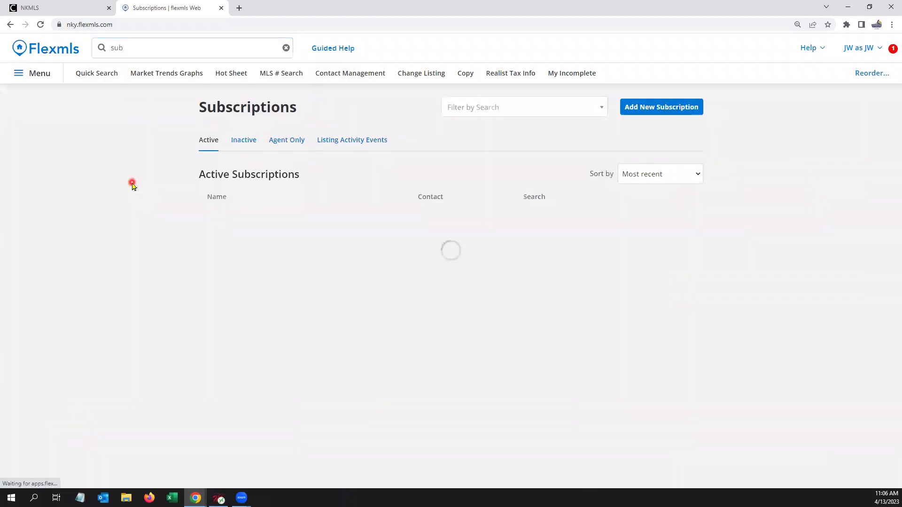
# Step: Open the Saved Searches page via 'saved', then clear the search and return to the dashboard
pyautogui.click(141, 49)
pyautogui.write('dsb')
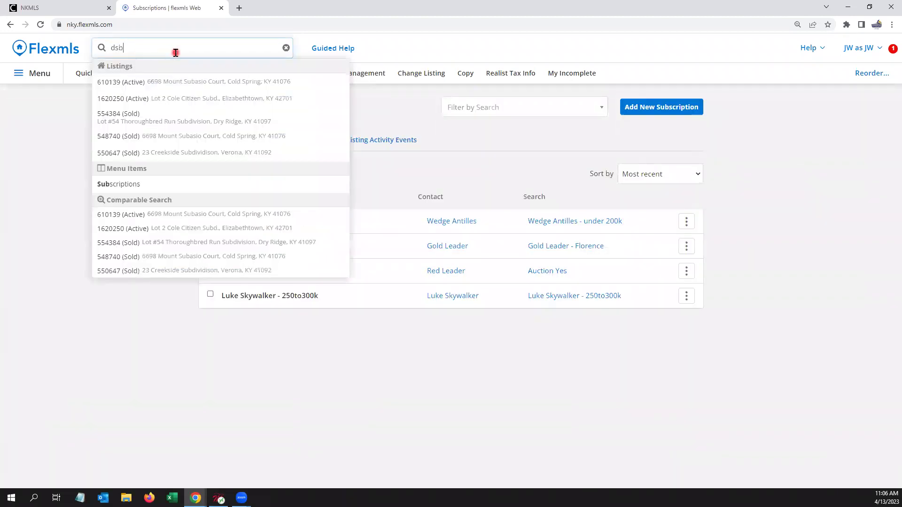
pyautogui.press('BackSpace')
pyautogui.press('BackSpace')
pyautogui.write('save')
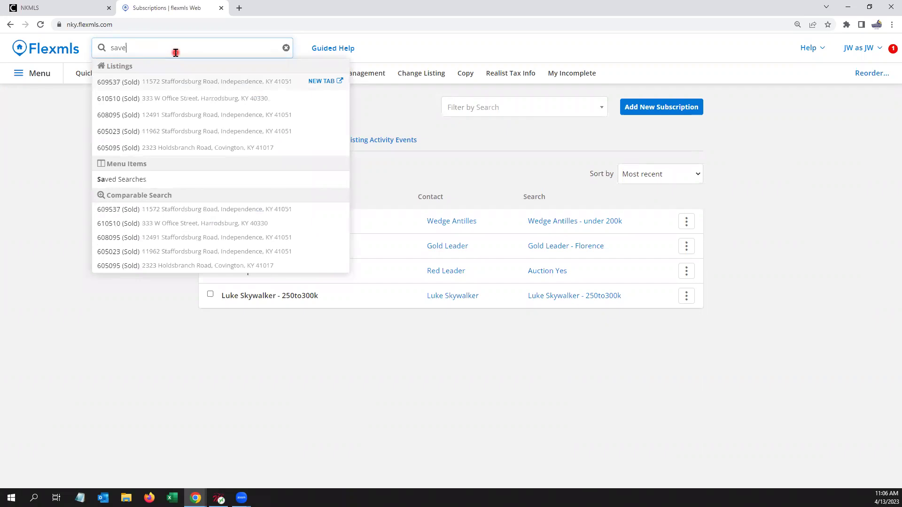
pyautogui.write('d')
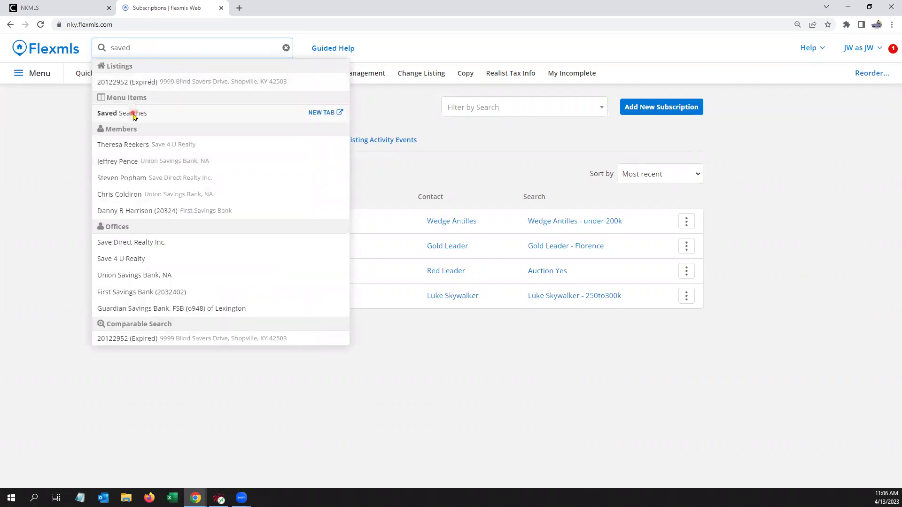
pyautogui.click(133, 115)
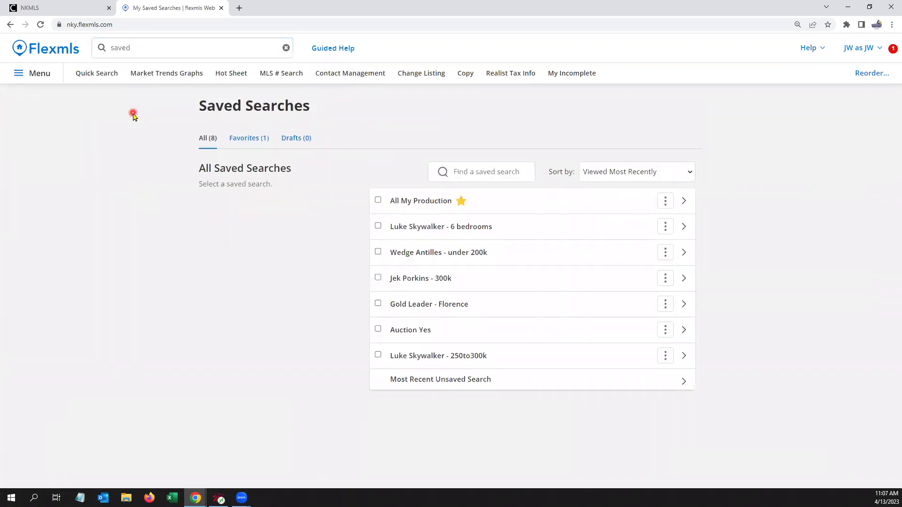
pyautogui.click(143, 46)
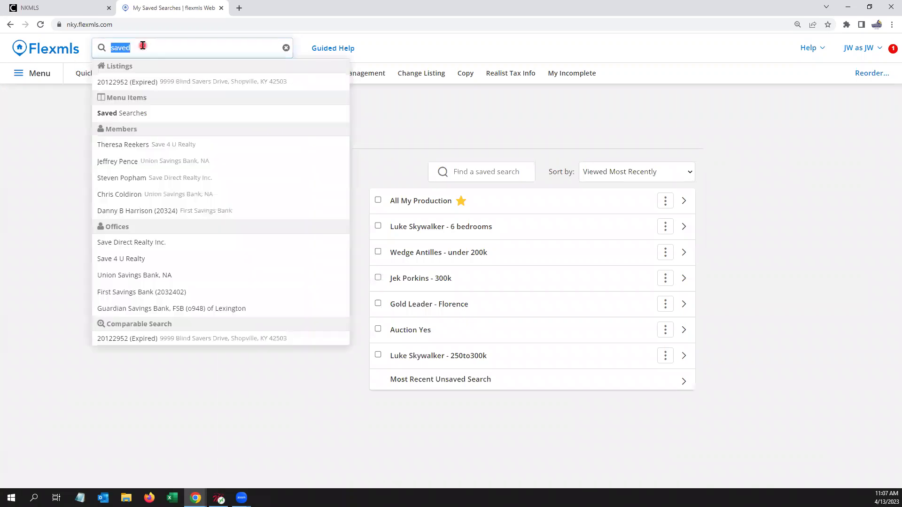
pyautogui.press('BackSpace')
pyautogui.click(55, 49)
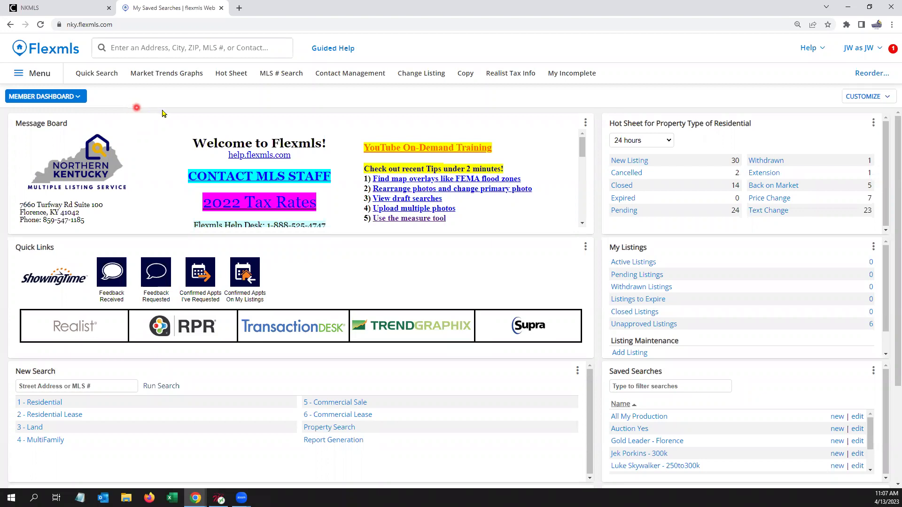
# Step: Search 'contact' and open the Contact Management page
pyautogui.click(345, 76)
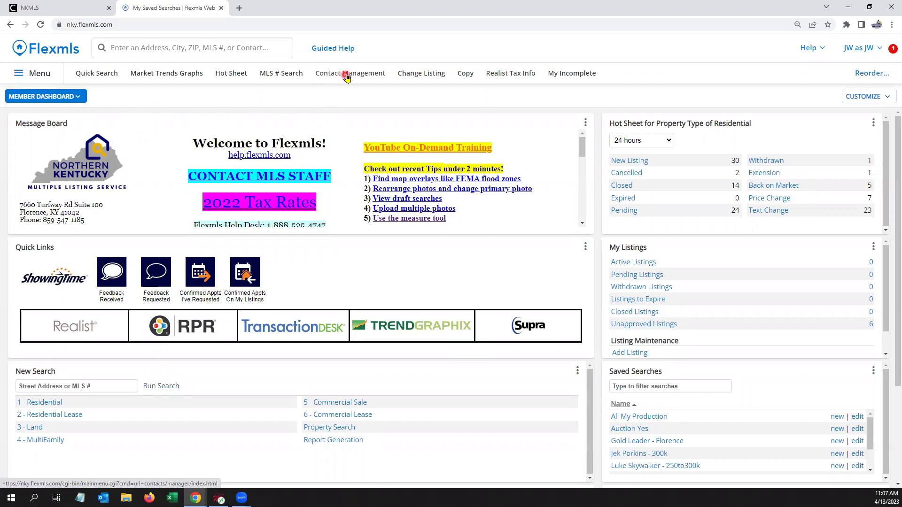
pyautogui.click(206, 48)
pyautogui.write('c')
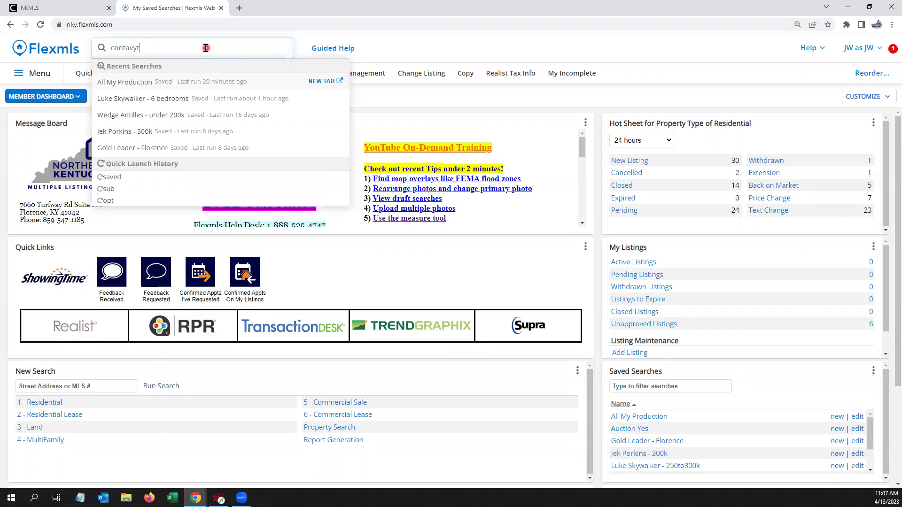
pyautogui.write('ontavyt')
pyautogui.press('BackSpace')
pyautogui.press('BackSpace')
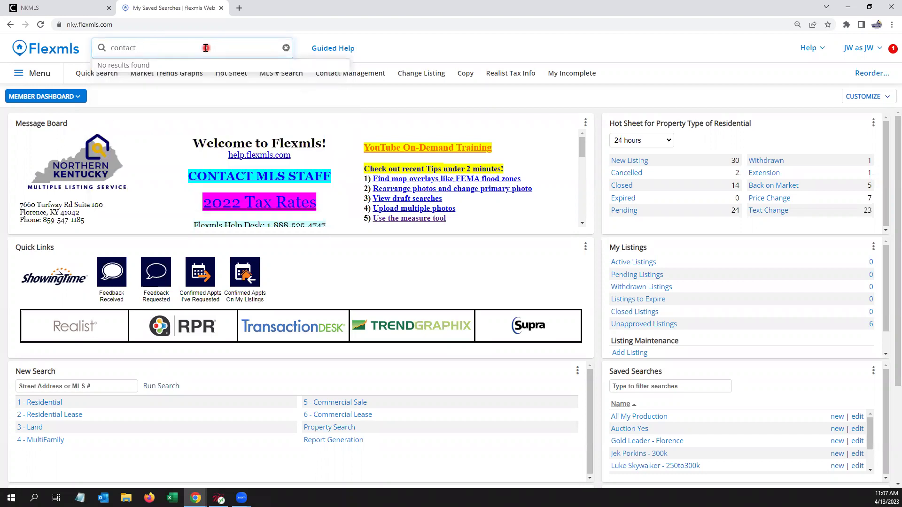
pyautogui.click(150, 84)
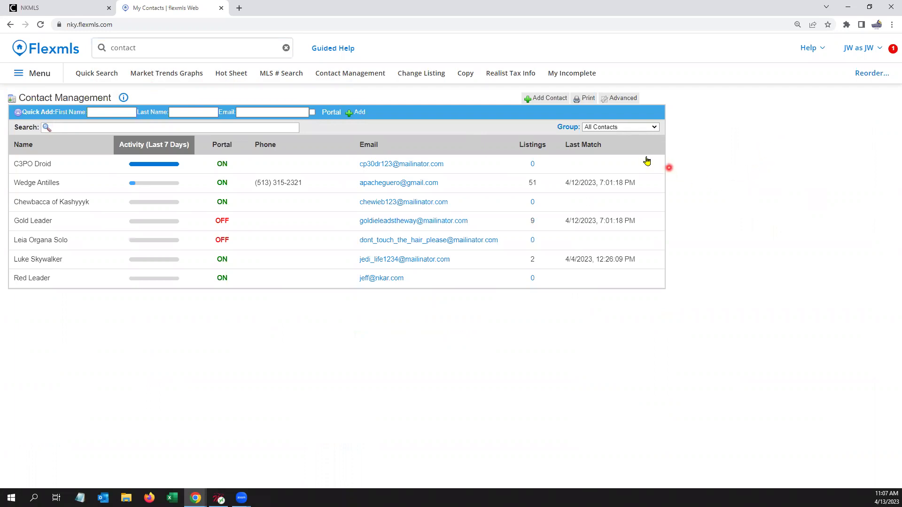
# Step: Choose Advanced > Customize Contact List to bring up the column editor
pyautogui.click(631, 102)
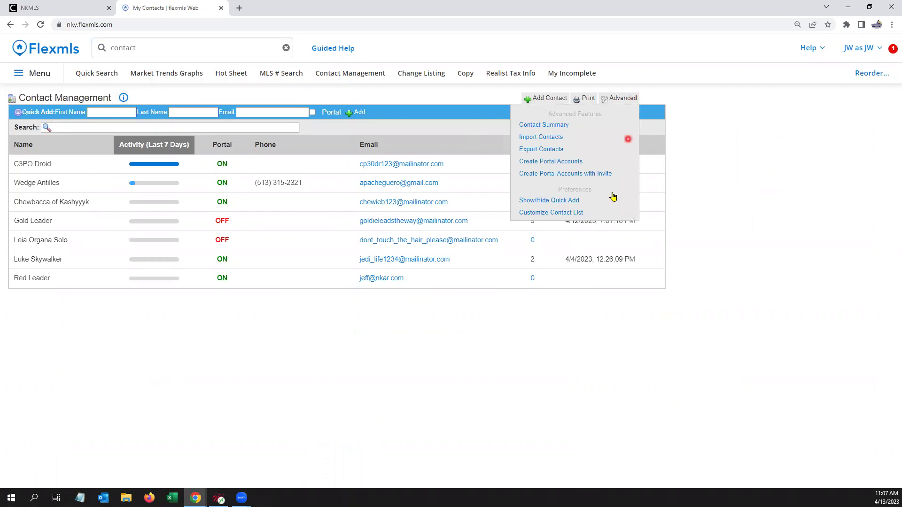
pyautogui.click(577, 215)
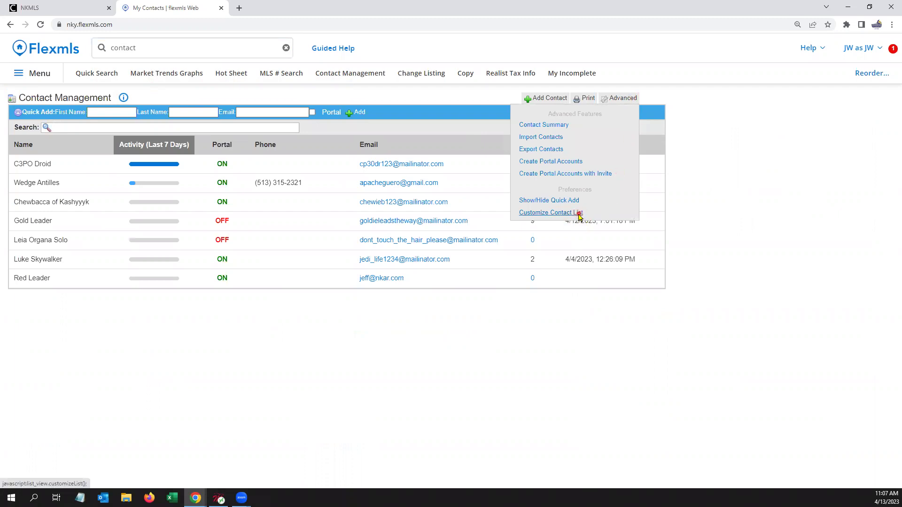
pyautogui.click(578, 214)
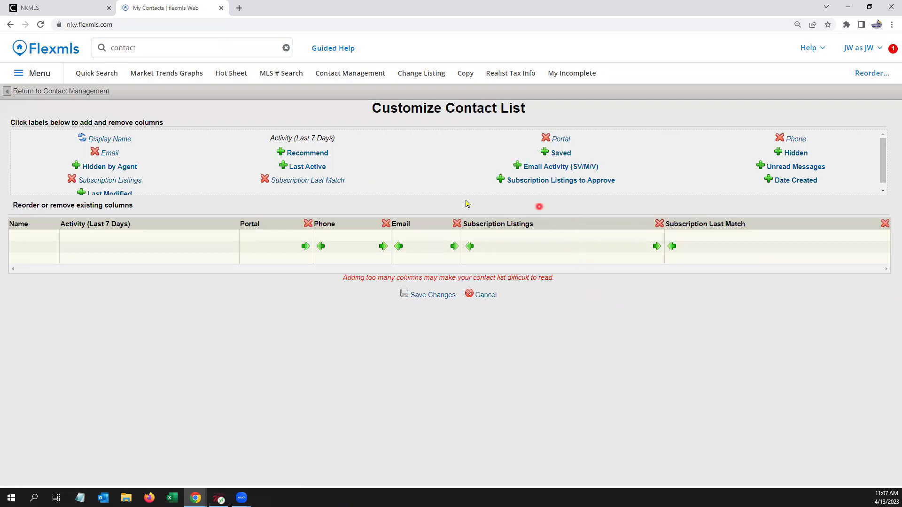
# Step: Add Recommend, Saved, Hidden, Last Active and Date Created columns and save the layout
pyautogui.click(281, 151)
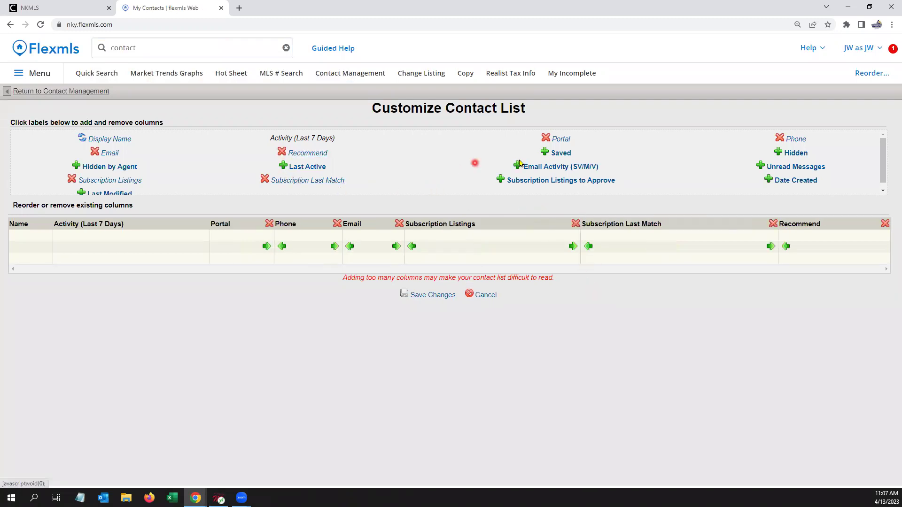
pyautogui.click(546, 153)
pyautogui.click(778, 152)
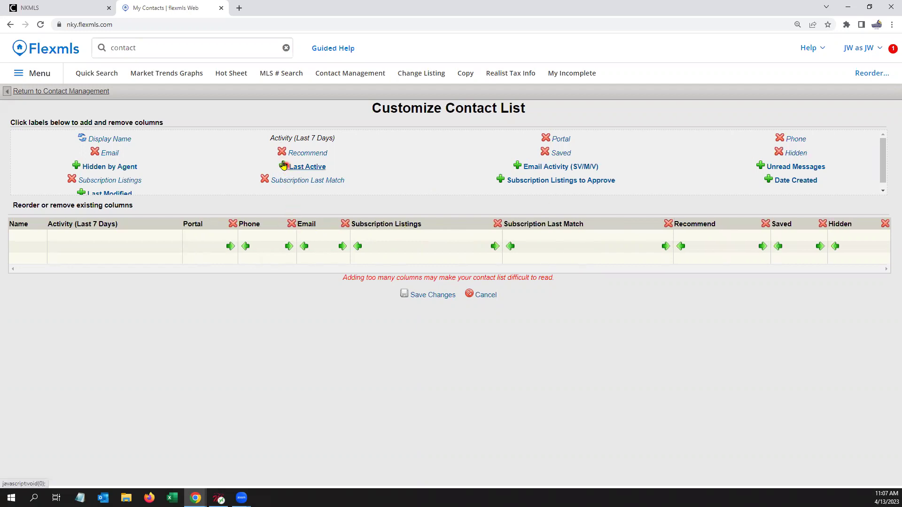
pyautogui.click(769, 179)
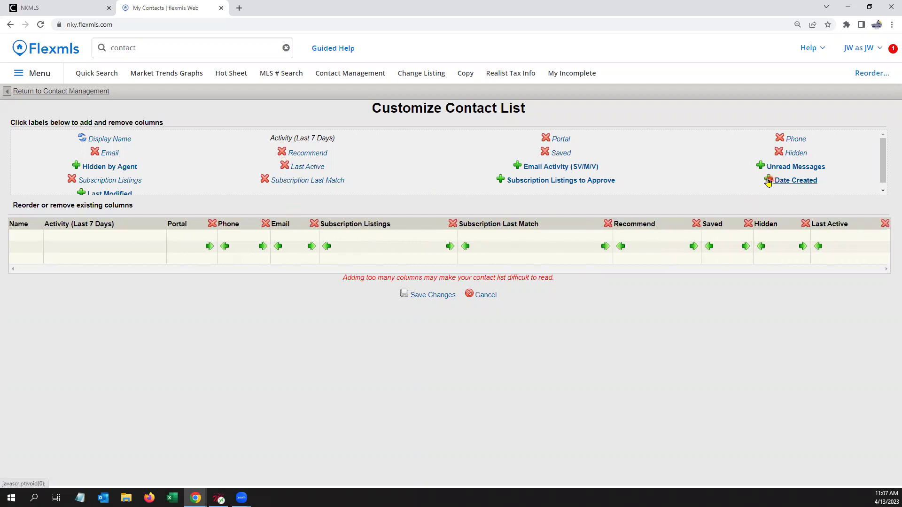
pyautogui.click(740, 259)
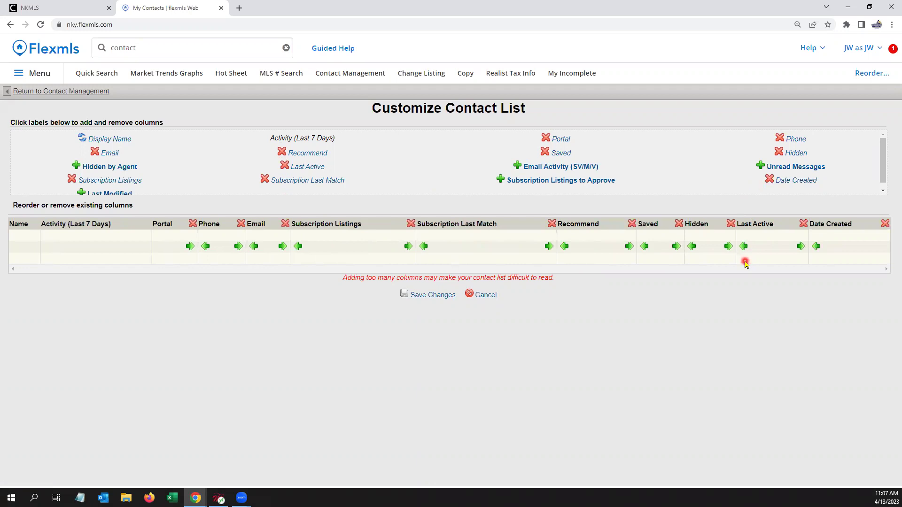
pyautogui.click(422, 298)
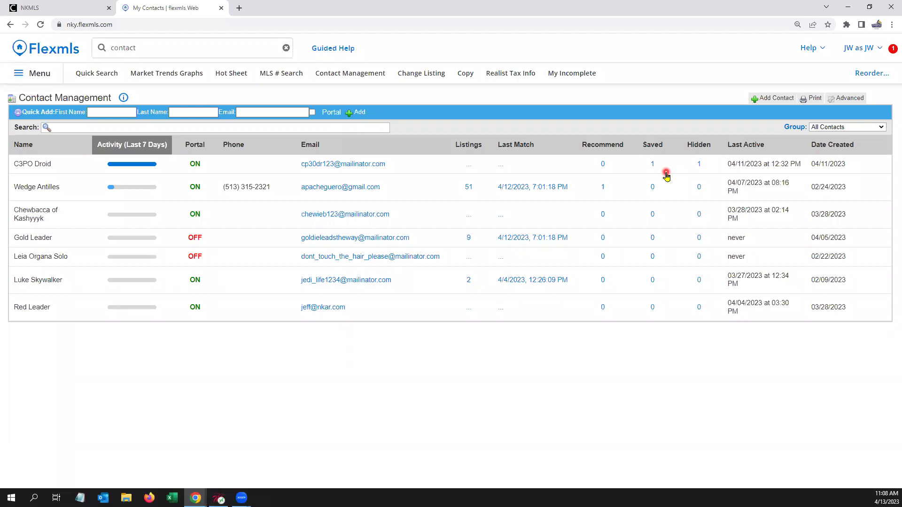
# Step: Reload the contact list, resave the column layout, then return to the Member Dashboard
pyautogui.click(368, 75)
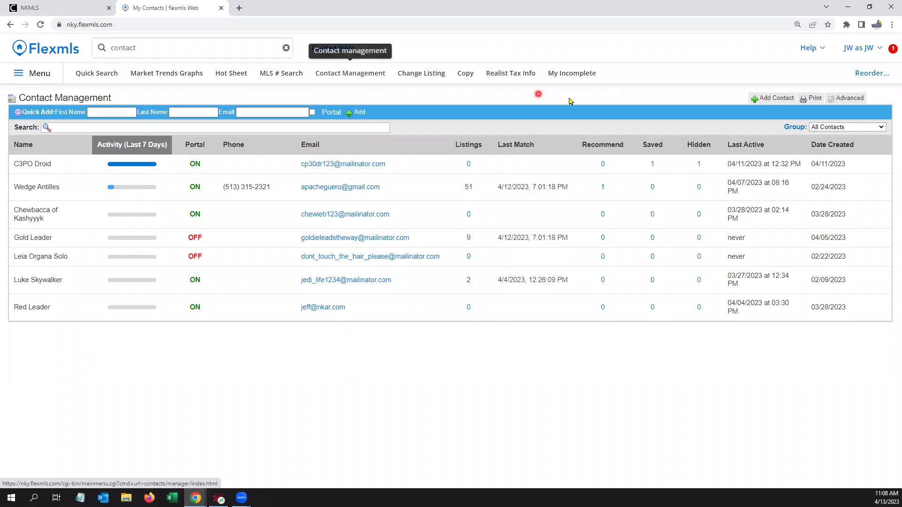
pyautogui.click(859, 101)
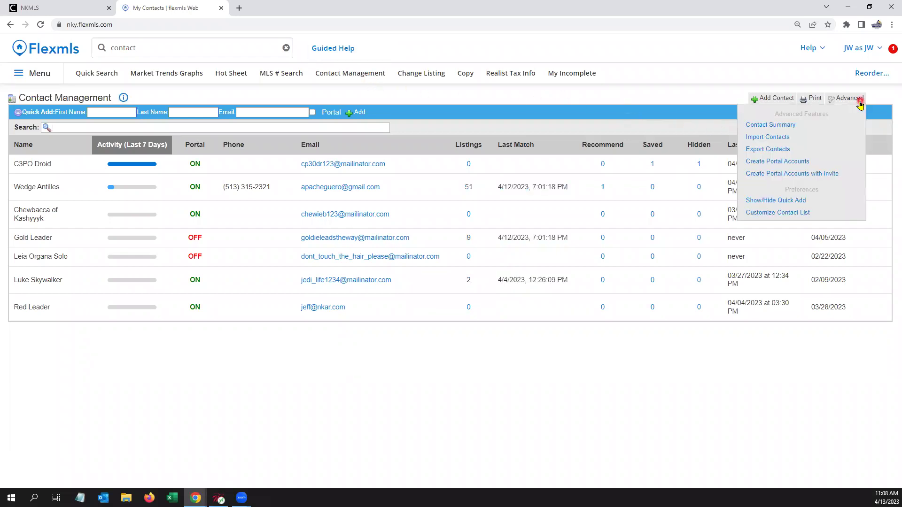
pyautogui.click(784, 213)
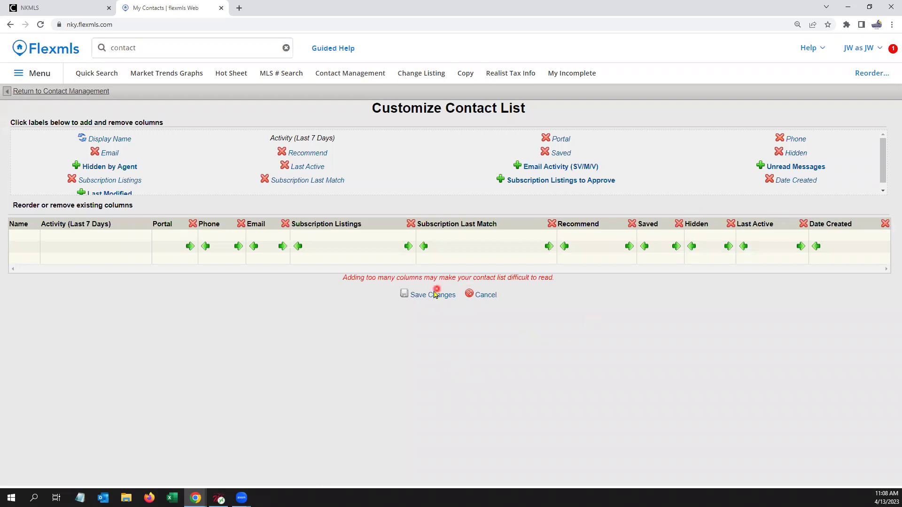
pyautogui.click(432, 298)
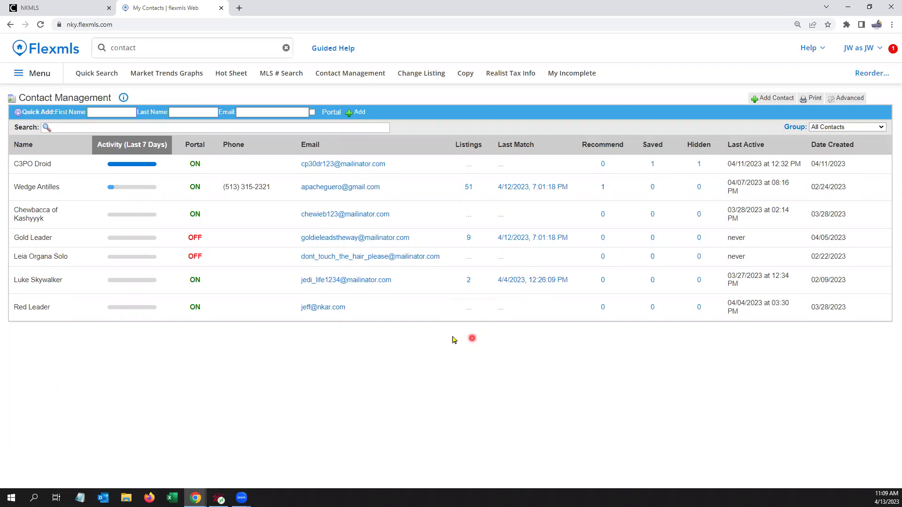
pyautogui.click(90, 55)
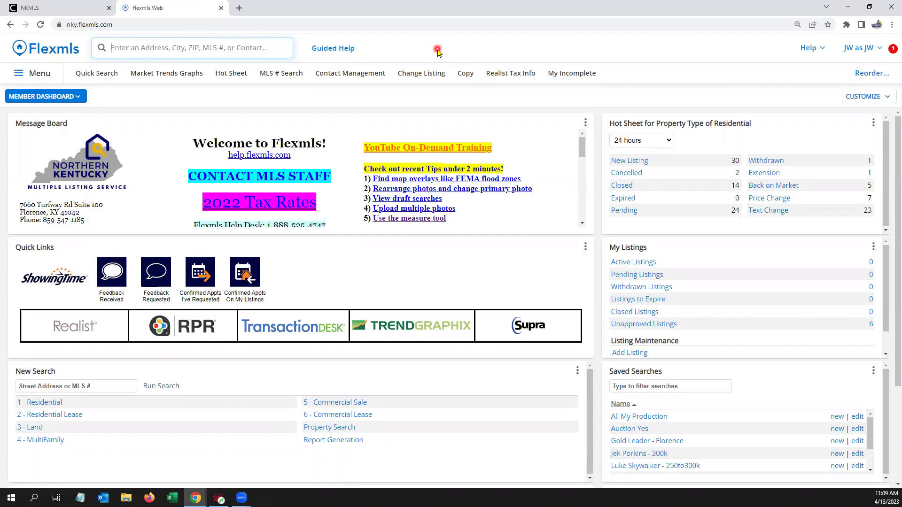
# Step: Search 'market sum' and open the March 2023 Market Summary report
pyautogui.write('market s')
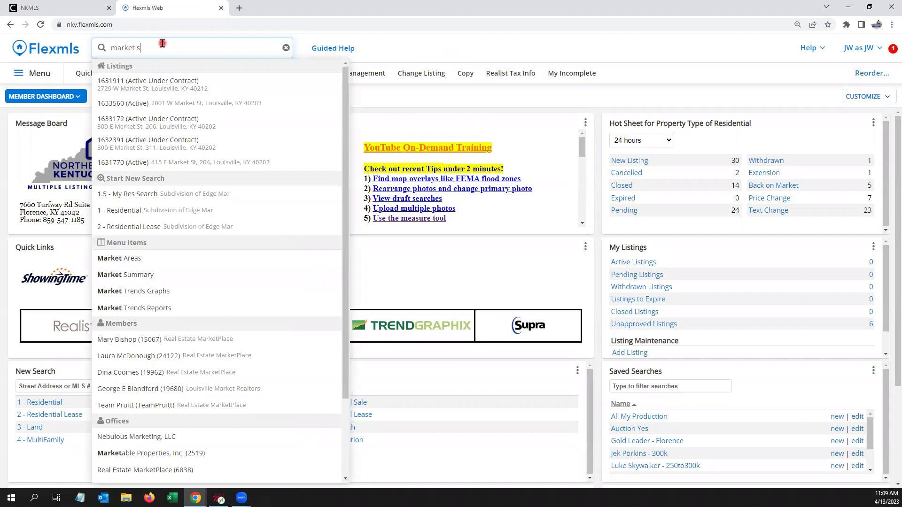
pyautogui.write('m')
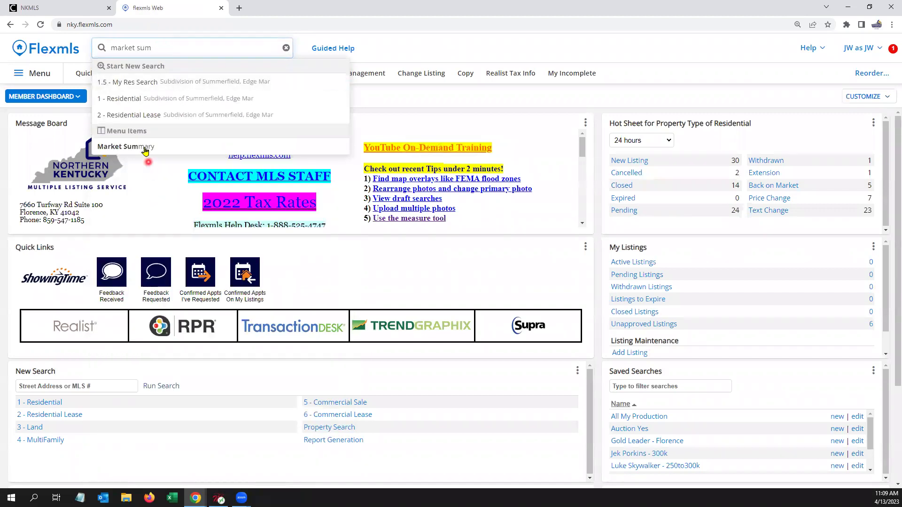
pyautogui.click(146, 147)
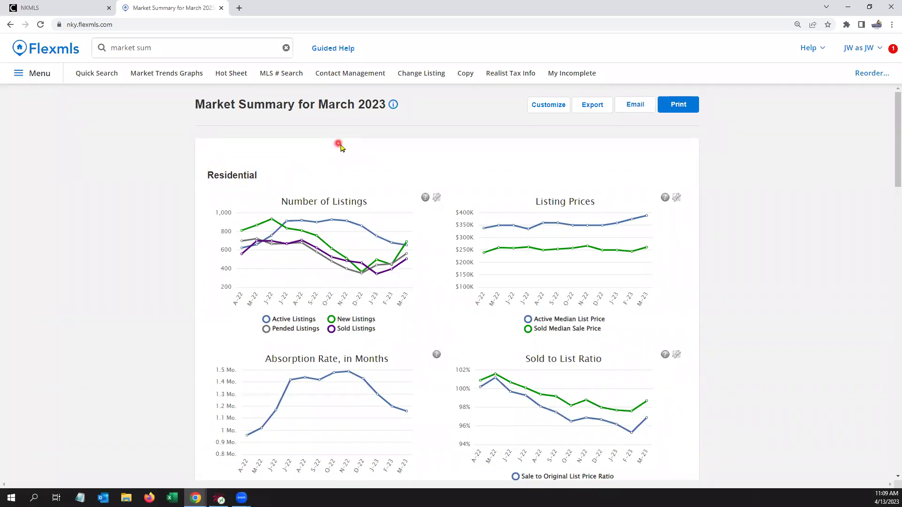
# Step: Scroll through the report charts and read the Number of Listings chart explanation
pyautogui.scroll(-1, 339, 147)
pyautogui.moveTo(349, 195)
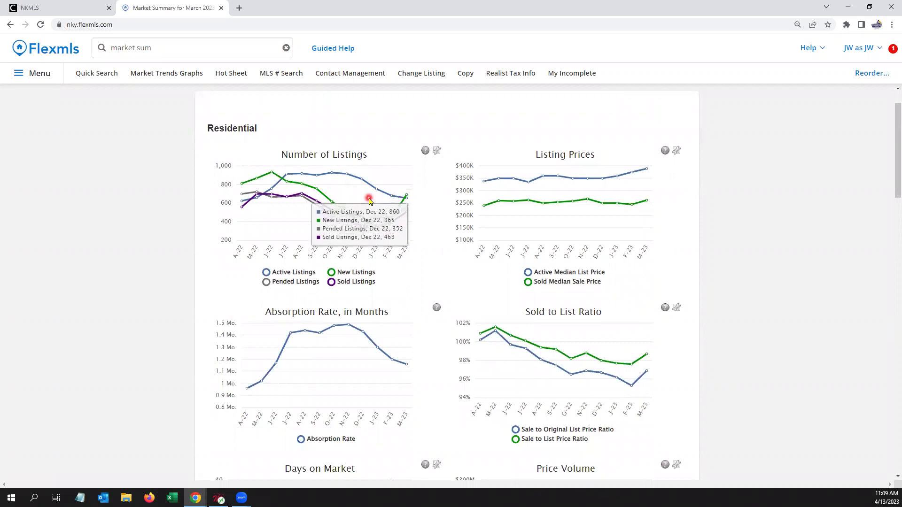
pyautogui.moveTo(583, 201)
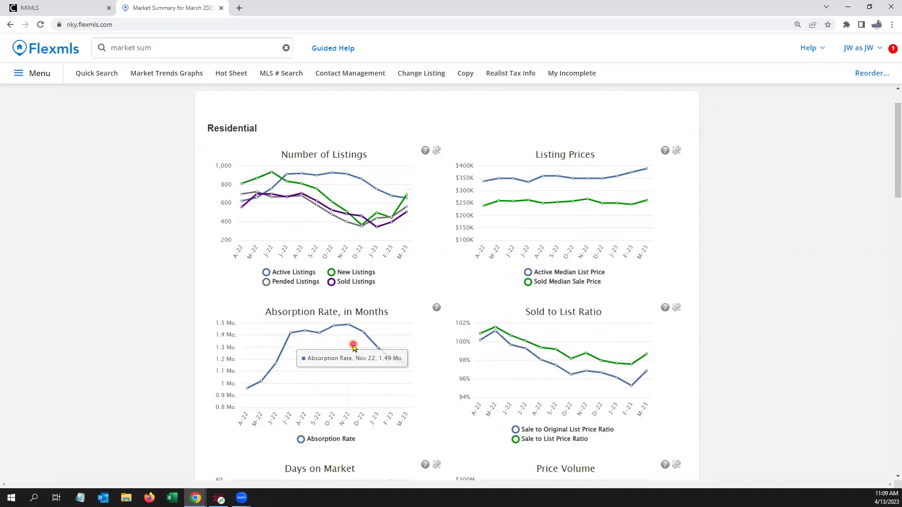
pyautogui.moveTo(391, 206)
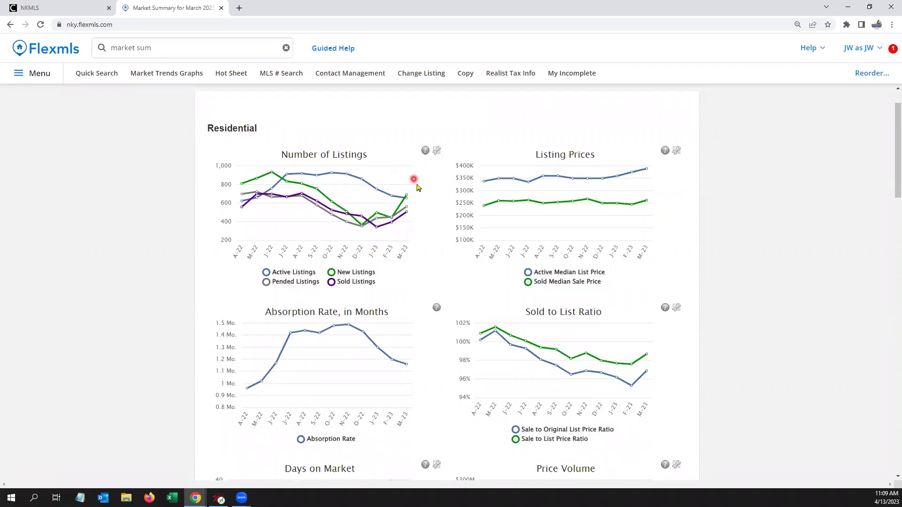
pyautogui.click(425, 151)
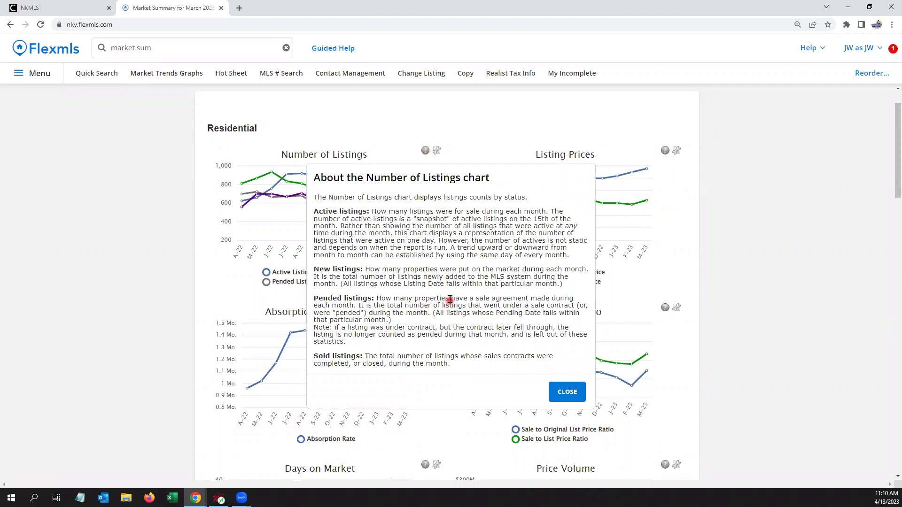
pyautogui.click(567, 392)
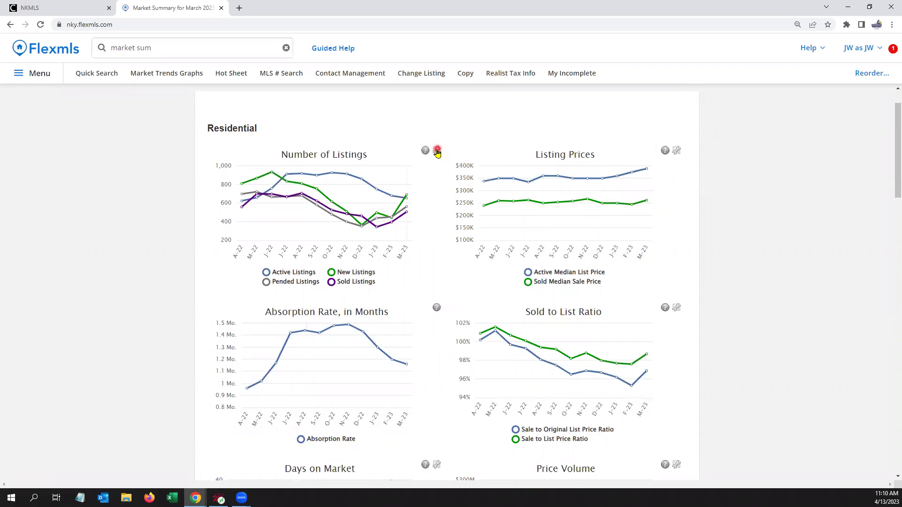
# Step: Uncheck New in the Number of Listings chart settings and close the dialog
pyautogui.click(436, 151)
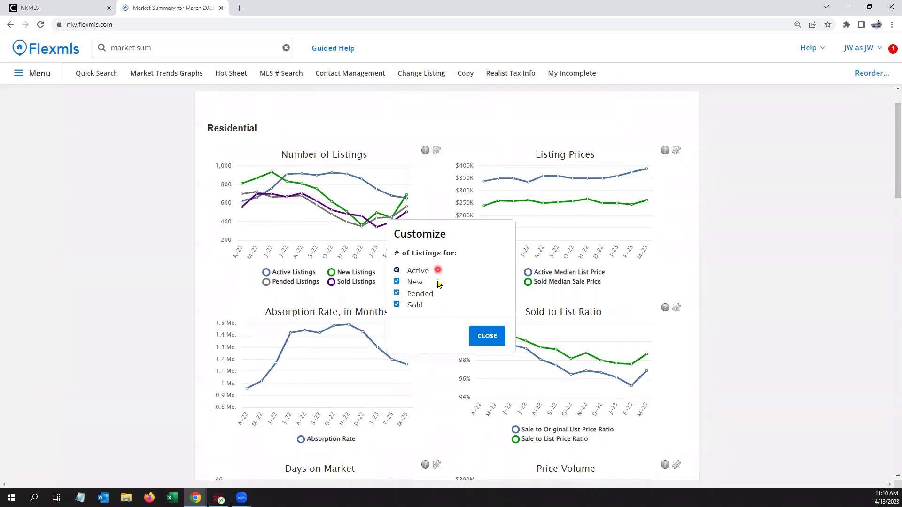
pyautogui.click(397, 281)
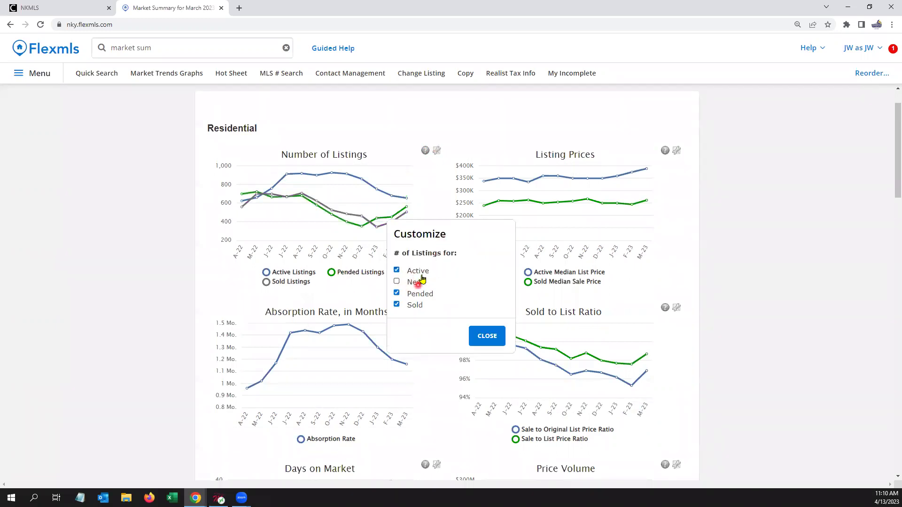
pyautogui.click(487, 341)
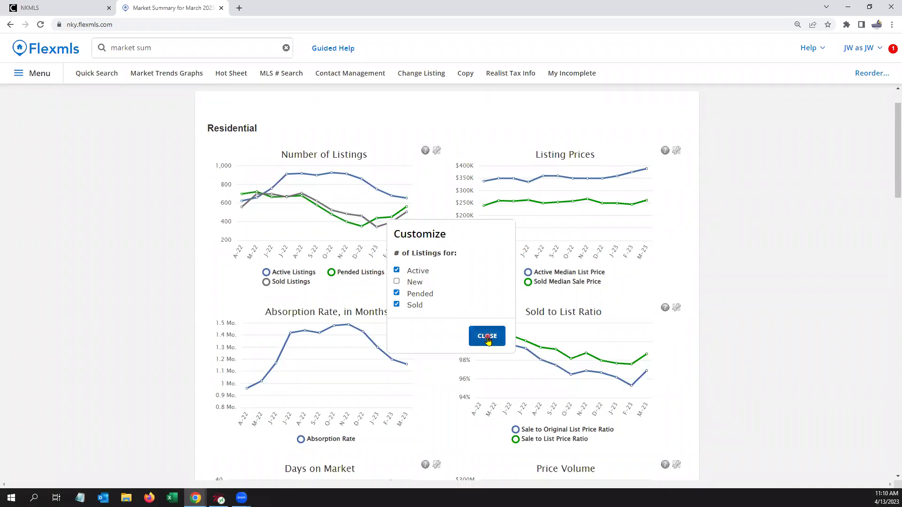
pyautogui.scroll(-1, 415, 246)
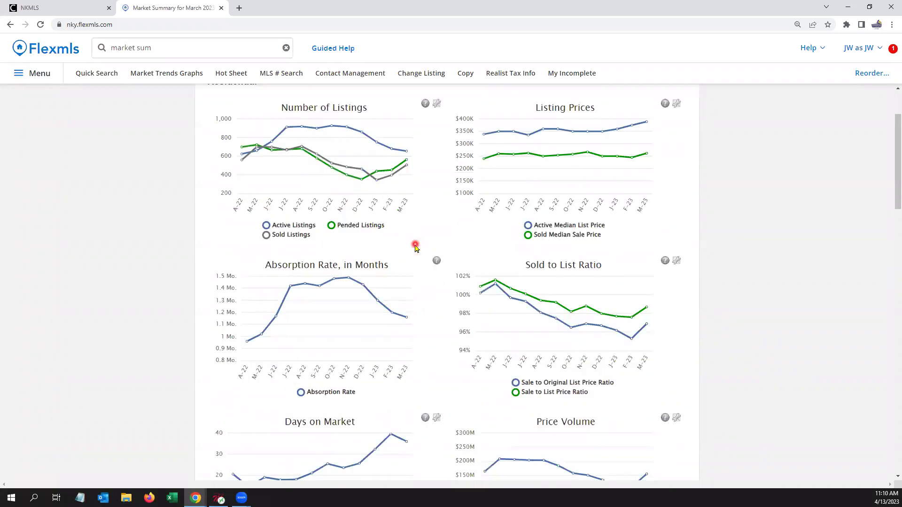
pyautogui.scroll(-1, 415, 246)
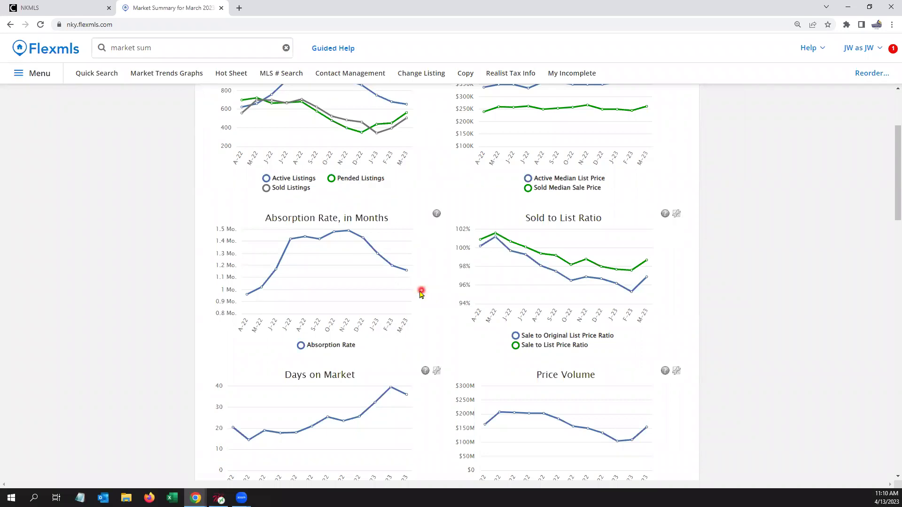
pyautogui.moveTo(407, 284)
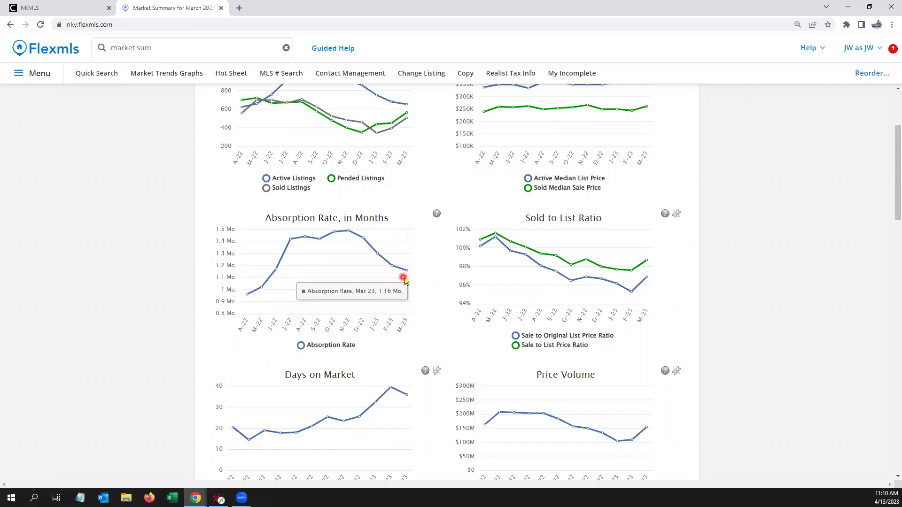
pyautogui.moveTo(518, 294)
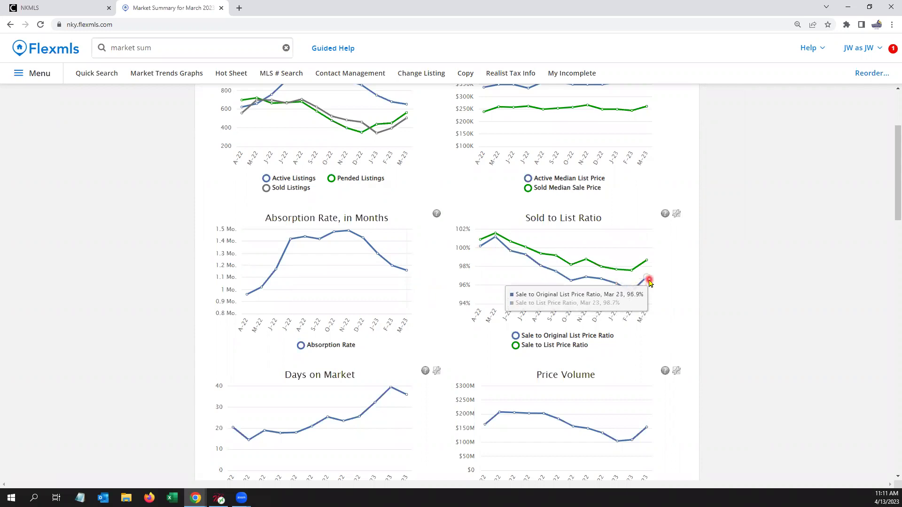
pyautogui.scroll(-2, 649, 281)
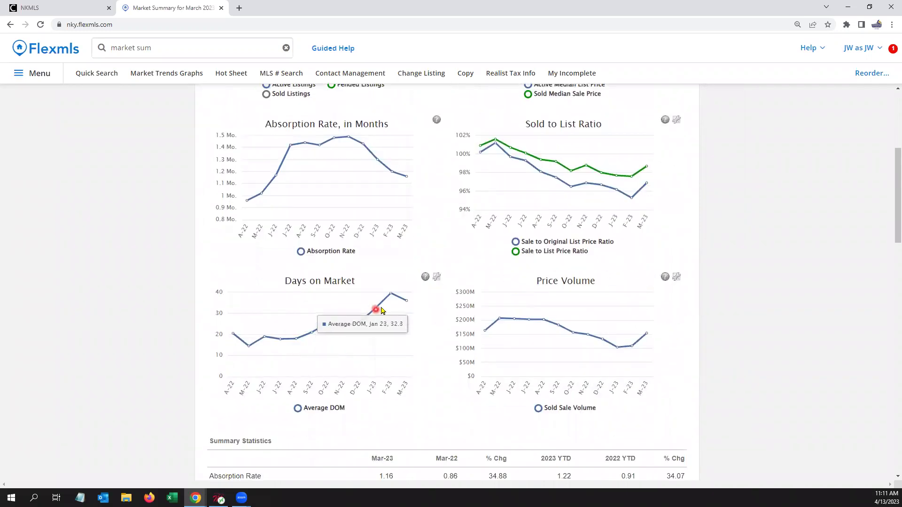
pyautogui.moveTo(403, 308)
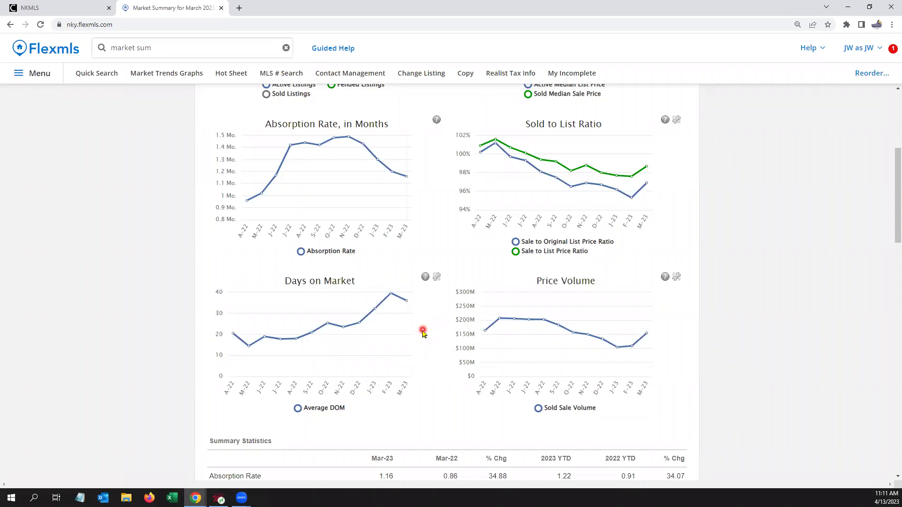
pyautogui.moveTo(639, 206)
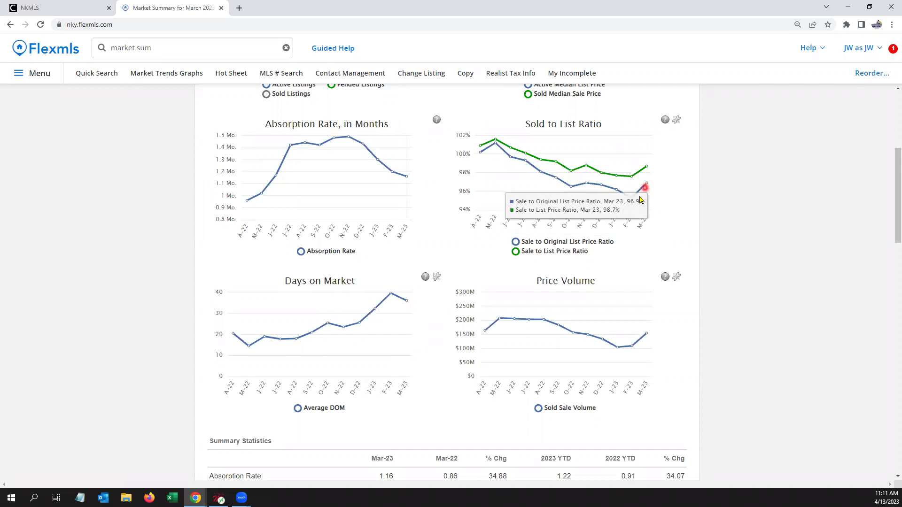
pyautogui.scroll(-5, 697, 194)
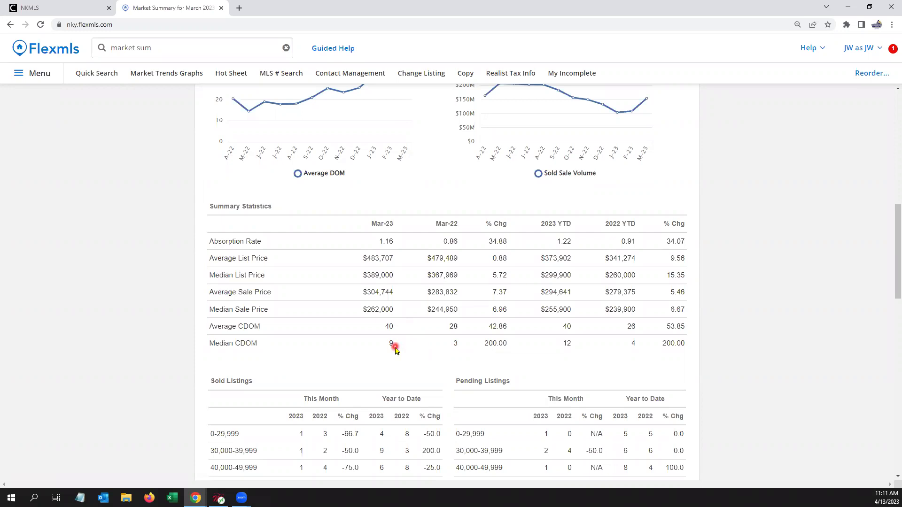
pyautogui.scroll(-4, 394, 348)
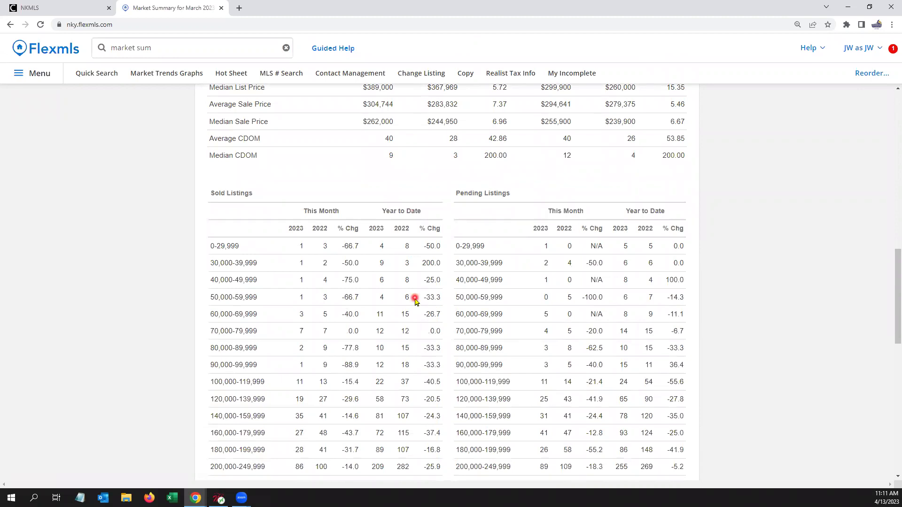
pyautogui.scroll(4, 415, 301)
pyautogui.scroll(1, 415, 301)
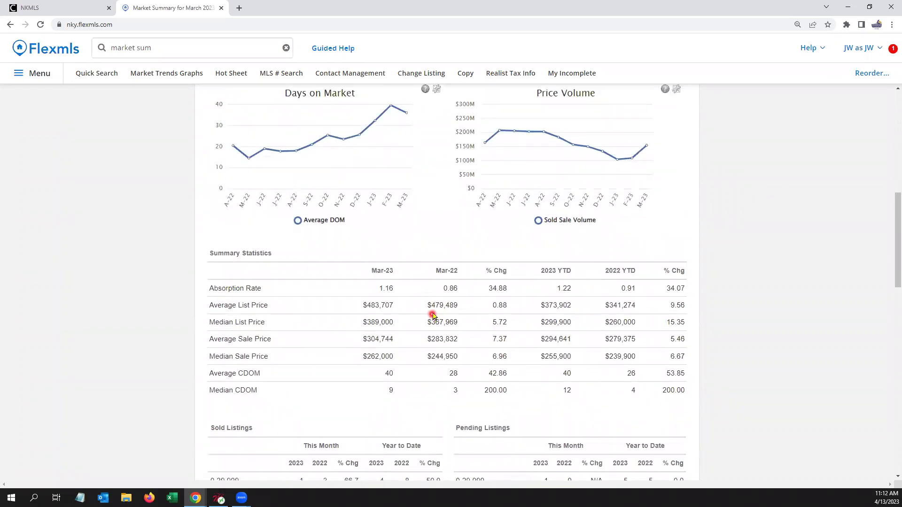
pyautogui.scroll(9, 503, 316)
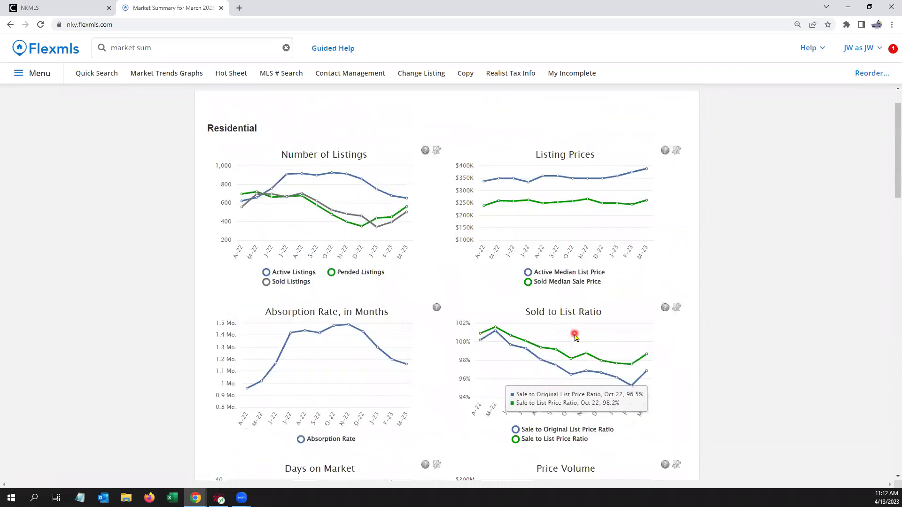
# Step: Open Customize > New Location, try adding Triple Crown locations, then remove Triple Crown
pyautogui.click(555, 105)
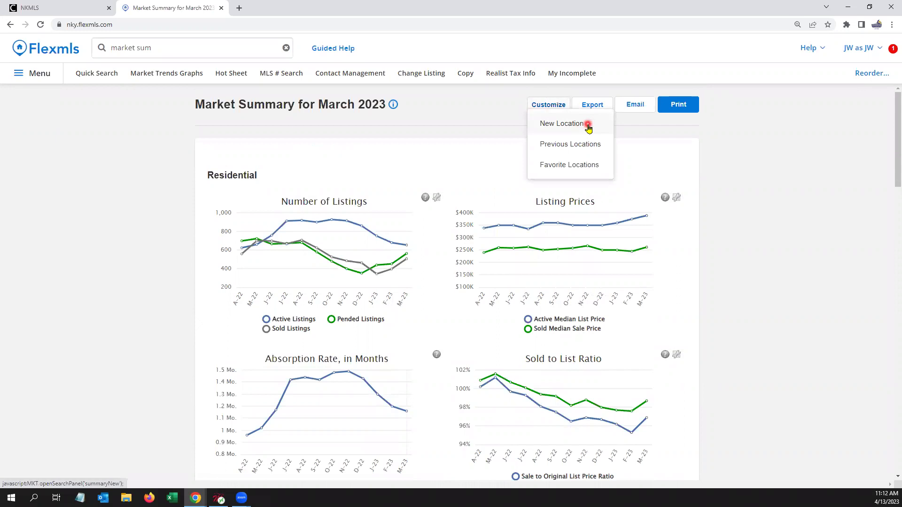
pyautogui.click(588, 126)
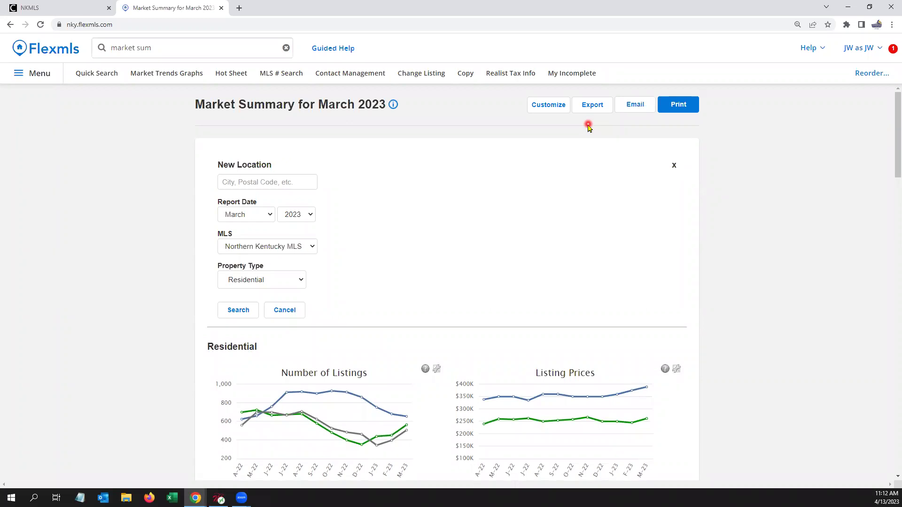
pyautogui.click(284, 185)
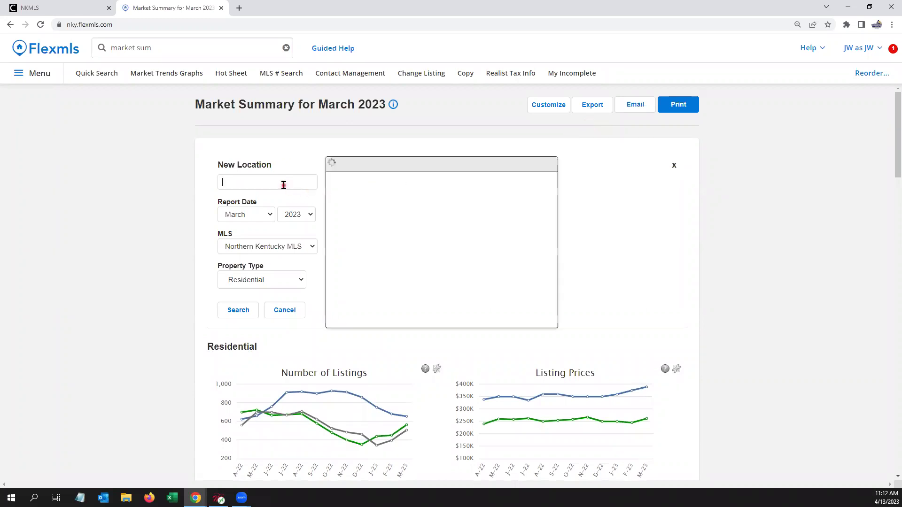
pyautogui.click(450, 218)
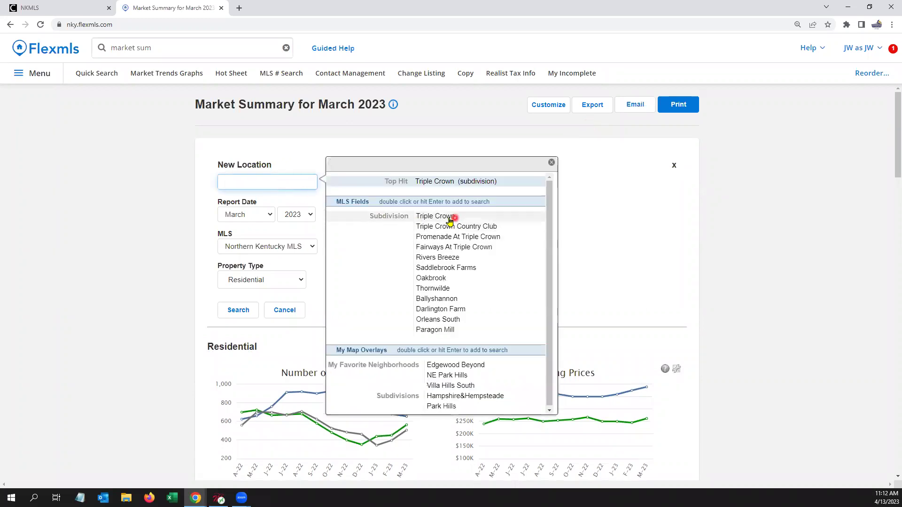
pyautogui.click(450, 219)
pyautogui.click(458, 231)
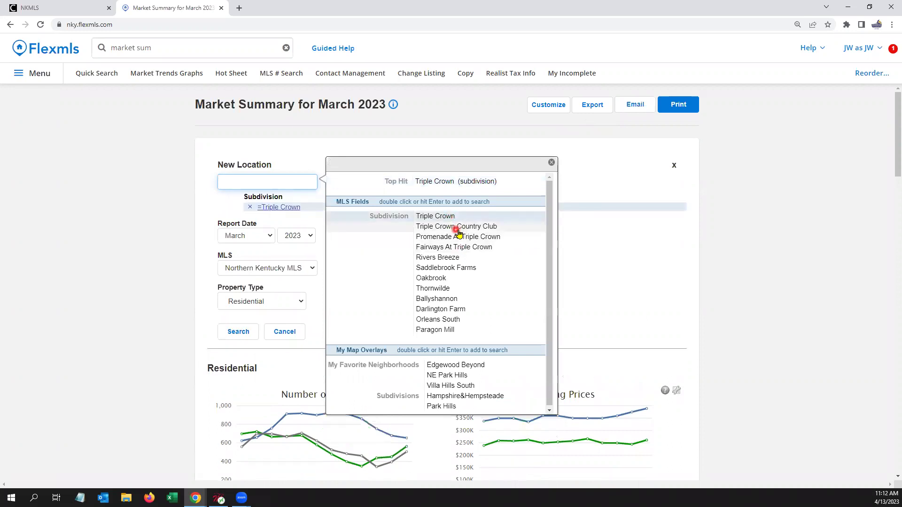
pyautogui.doubleClick(487, 228)
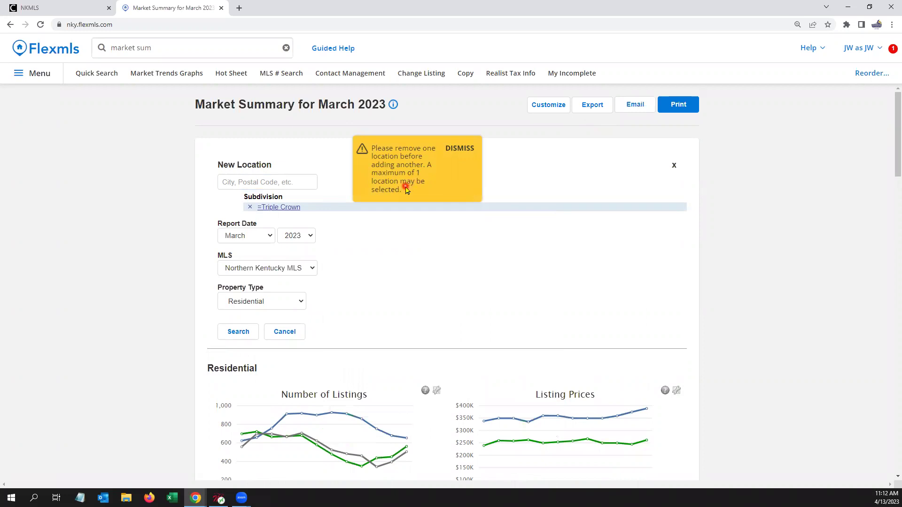
pyautogui.click(460, 149)
pyautogui.click(266, 177)
# Step: Enter 'union' as the new location and browse all Union matches
pyautogui.click(250, 207)
pyautogui.click(258, 179)
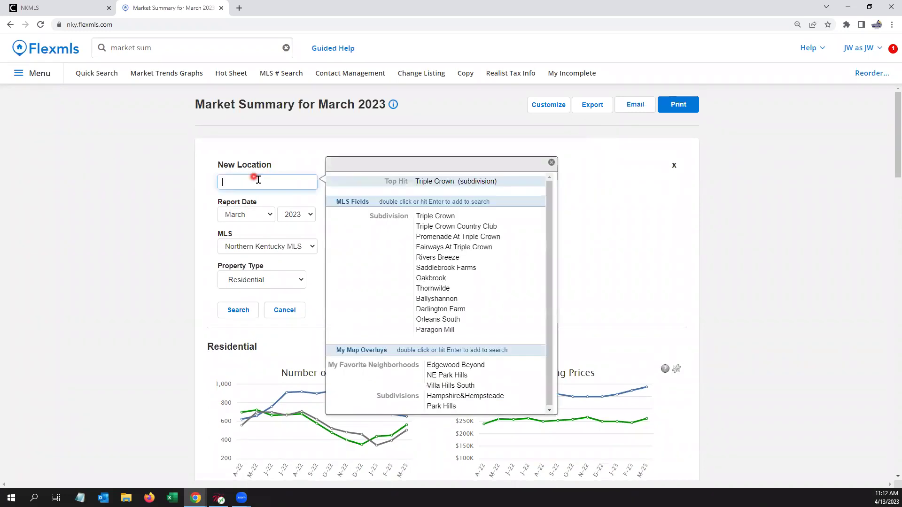
pyautogui.click(393, 287)
pyautogui.write('uni0')
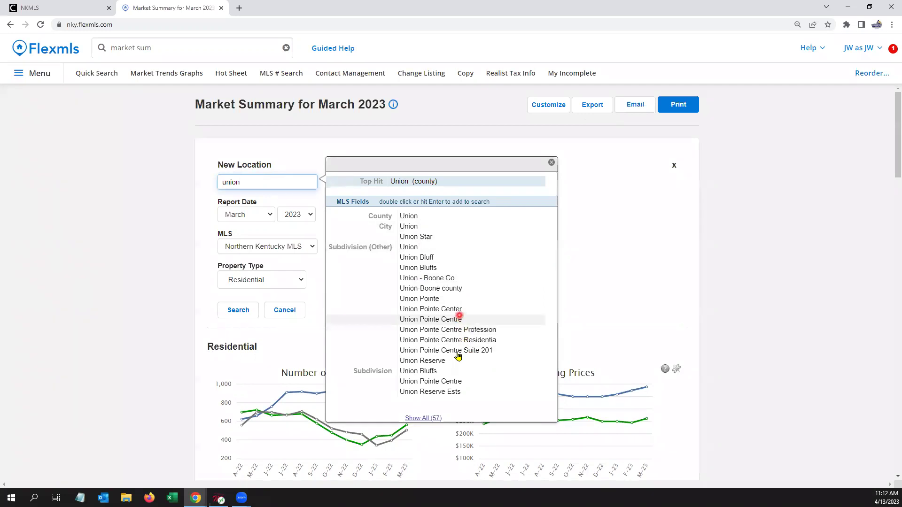
pyautogui.click(435, 417)
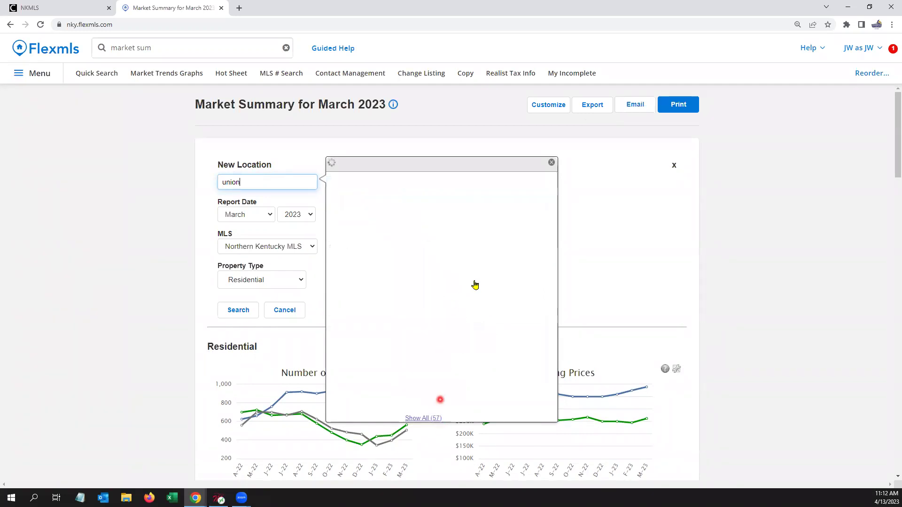
pyautogui.scroll(-5, 485, 296)
pyautogui.scroll(-2, 486, 295)
pyautogui.scroll(5, 486, 295)
pyautogui.scroll(5, 486, 295)
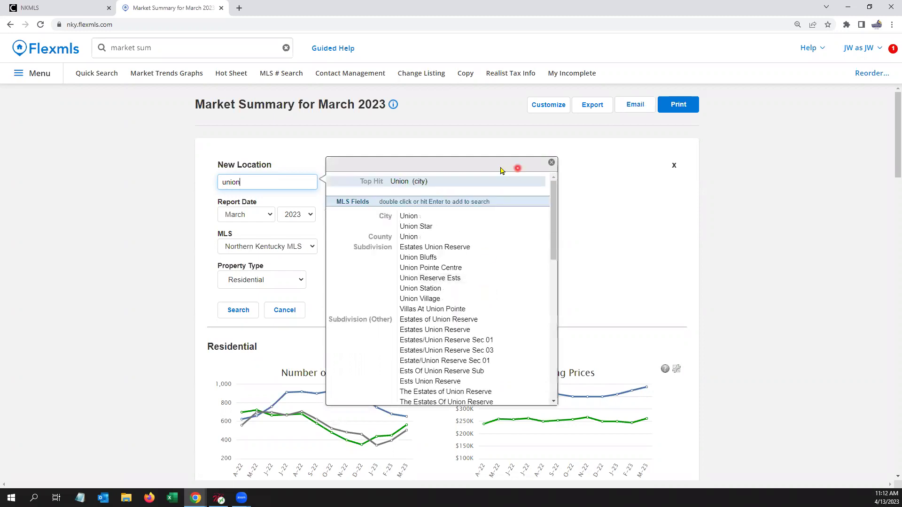
pyautogui.click(550, 165)
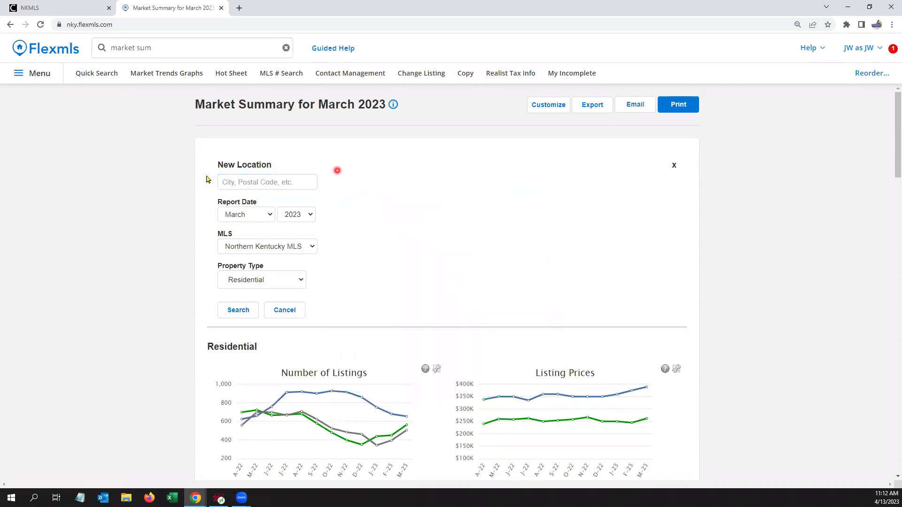
pyautogui.click(248, 181)
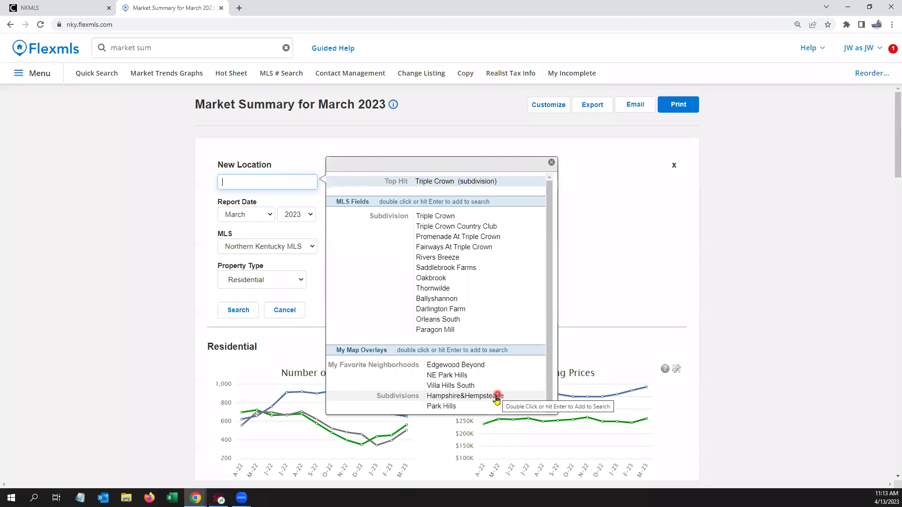
pyautogui.doubleClick(496, 399)
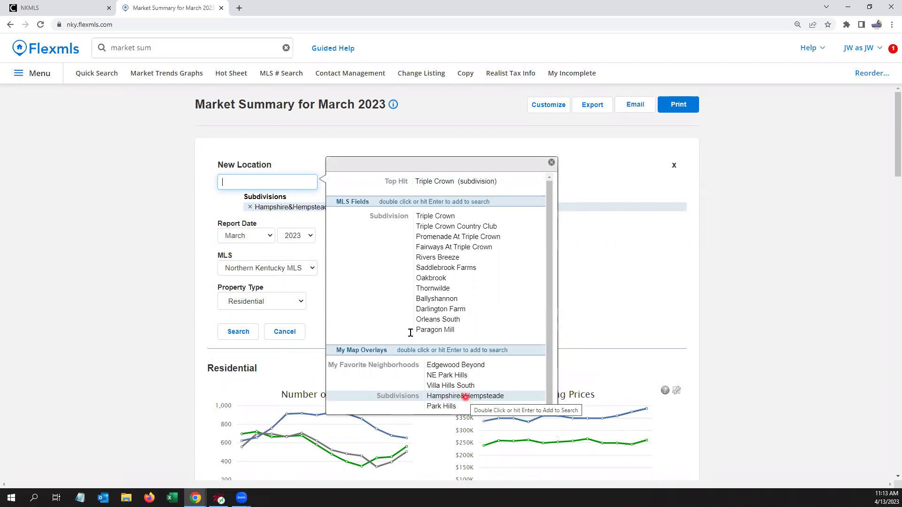
pyautogui.click(250, 207)
pyautogui.click(250, 183)
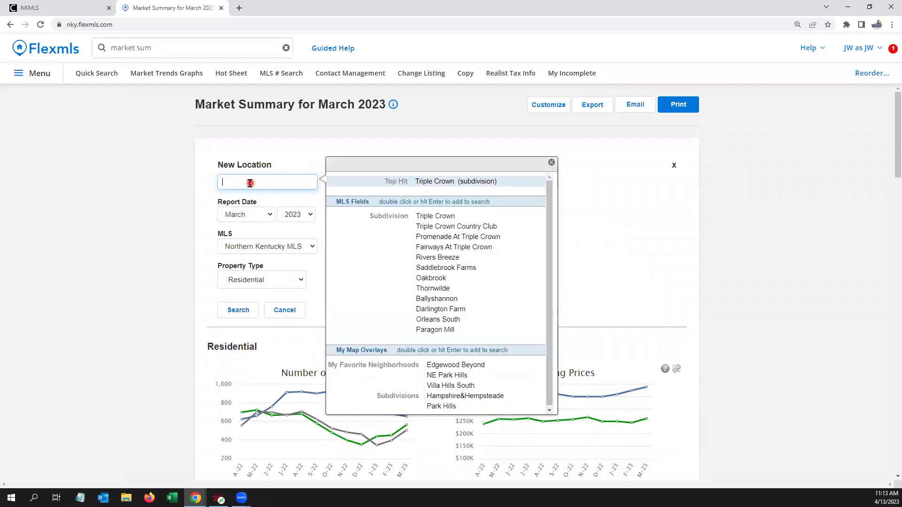
pyautogui.doubleClick(489, 369)
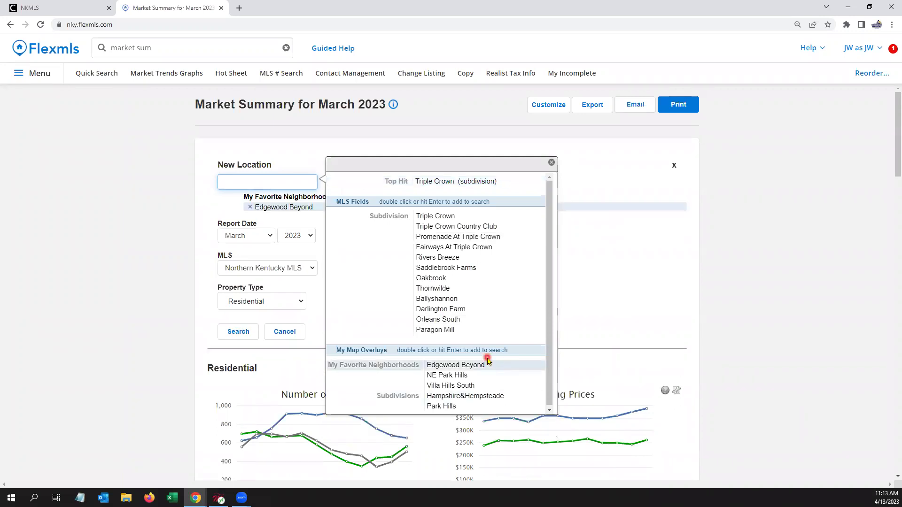
pyautogui.click(552, 163)
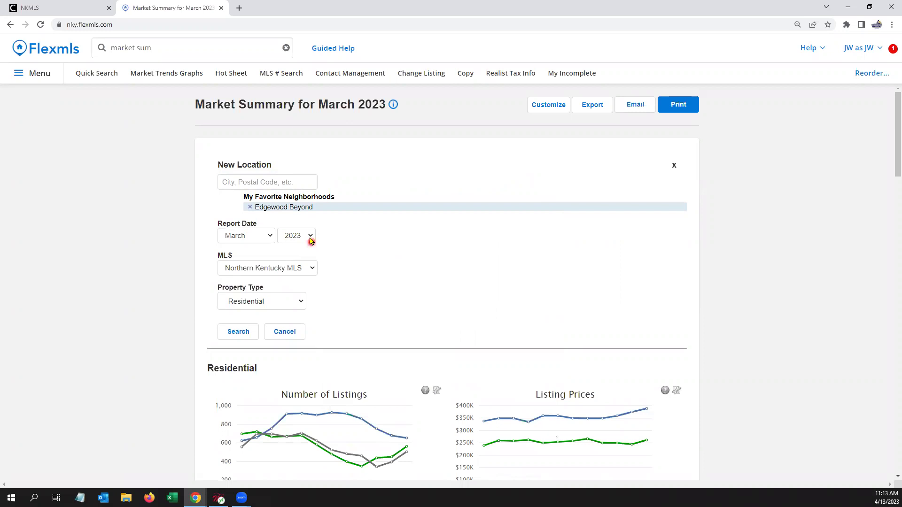
pyautogui.click(309, 241)
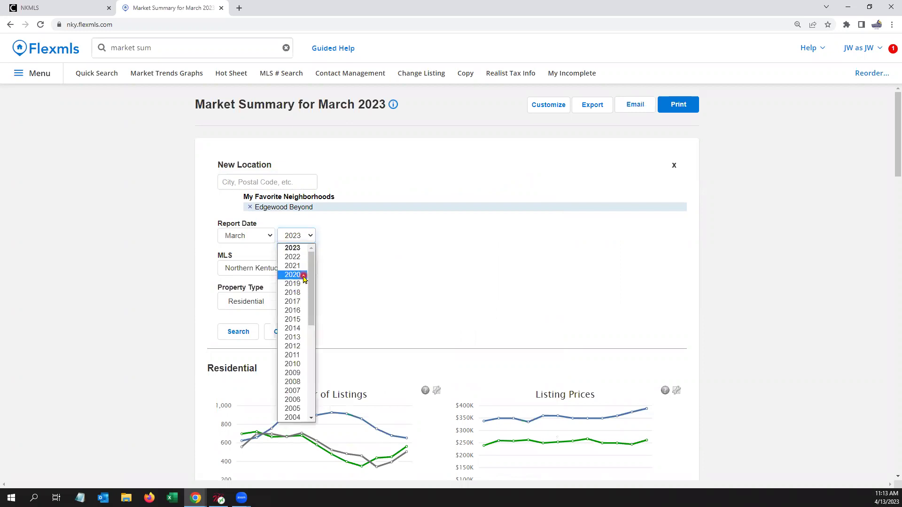
pyautogui.click(381, 252)
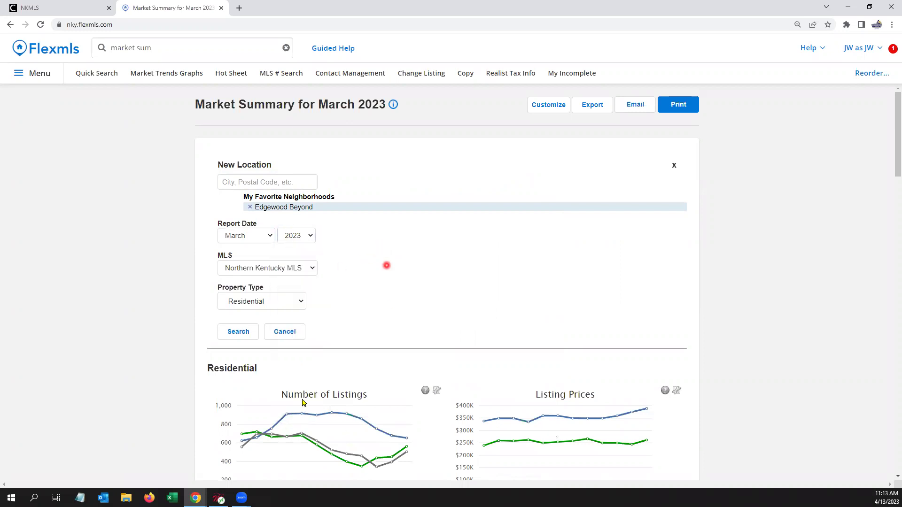
pyautogui.click(241, 332)
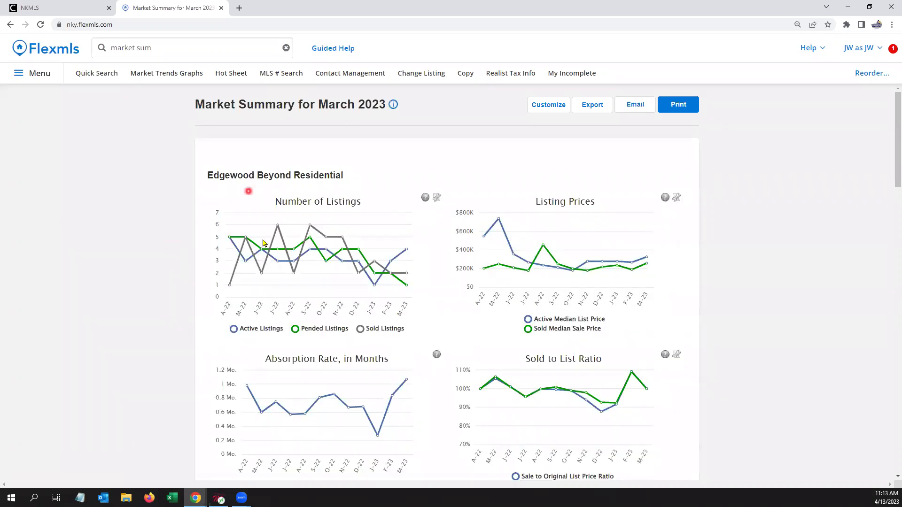
pyautogui.scroll(-2, 437, 259)
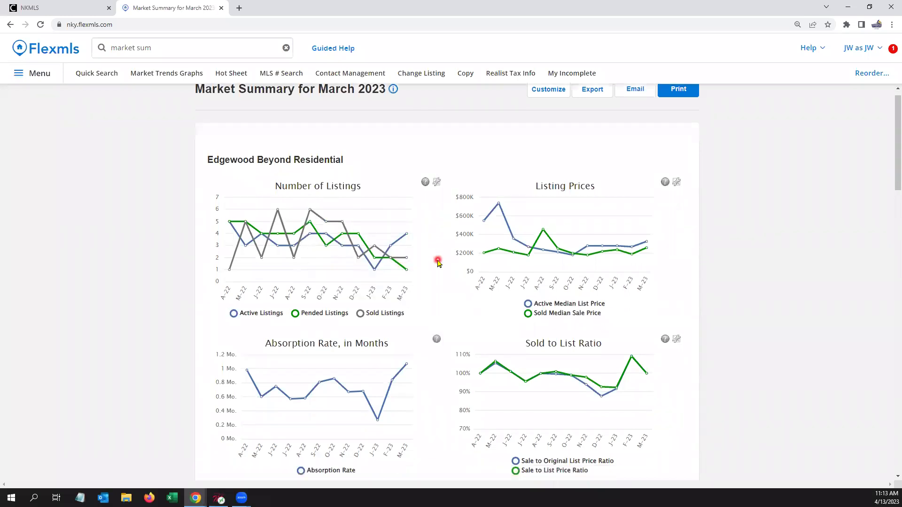
pyautogui.scroll(-6, 437, 262)
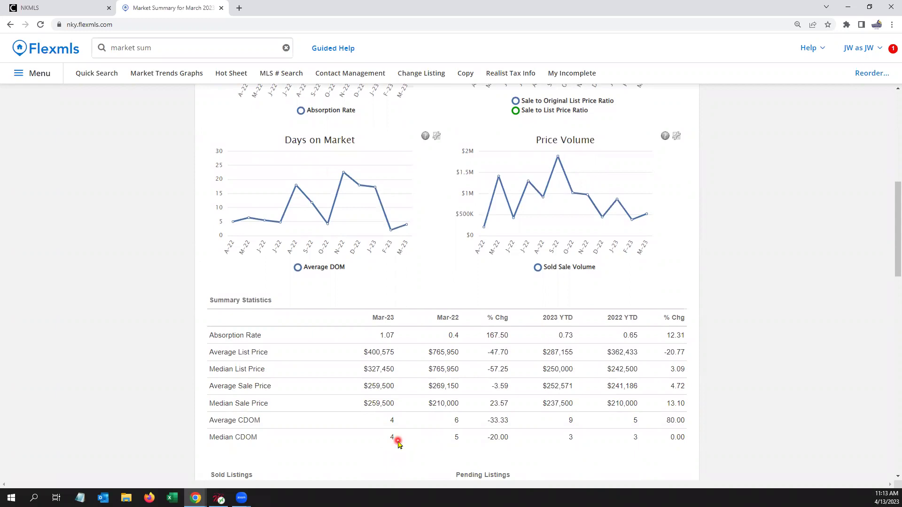
pyautogui.scroll(8, 404, 376)
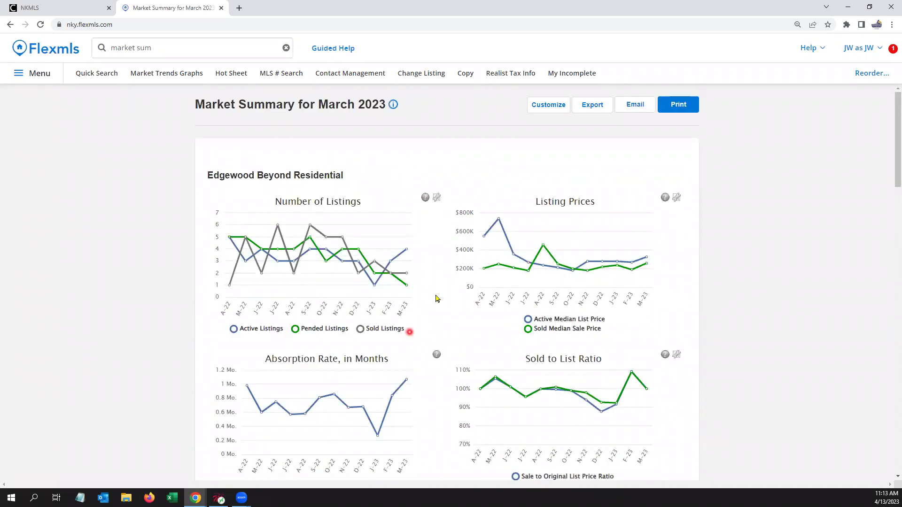
# Step: Set the Market Summary location to Boone County and rerun the March 2023 residential search
pyautogui.click(548, 103)
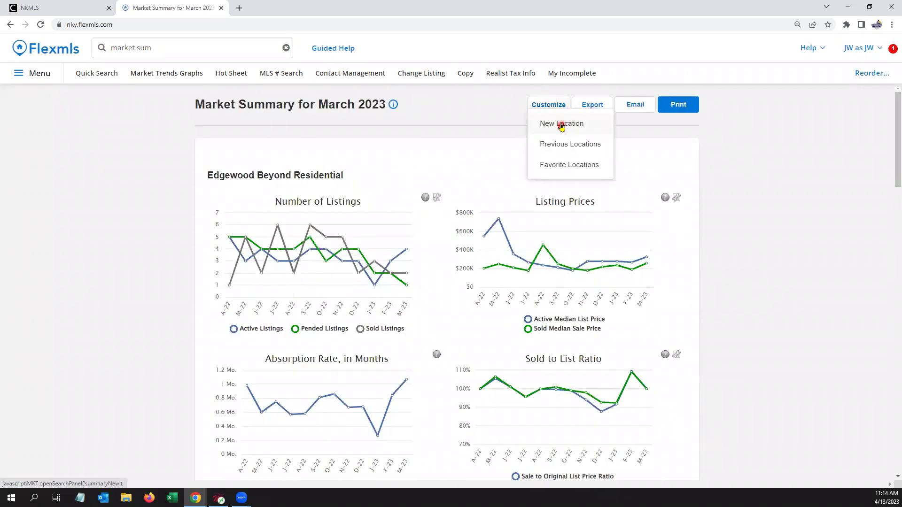
pyautogui.click(563, 124)
pyautogui.click(259, 181)
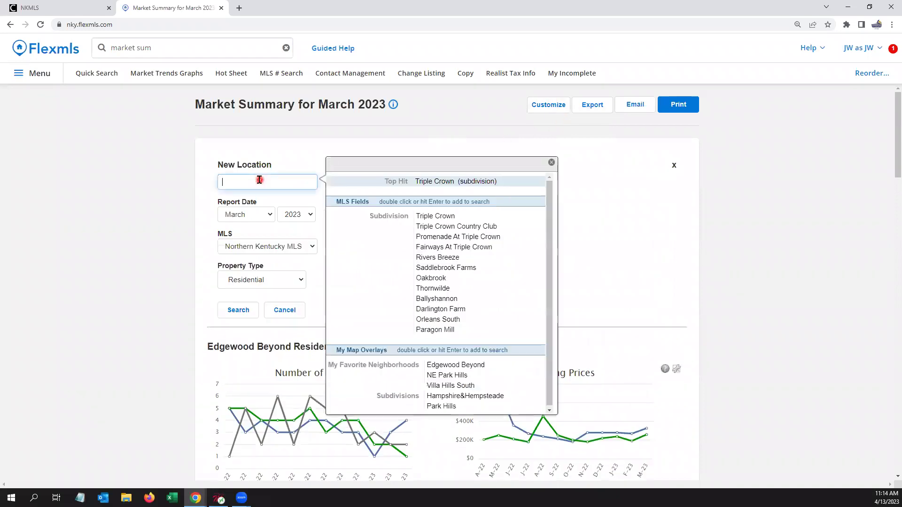
pyautogui.write('boone')
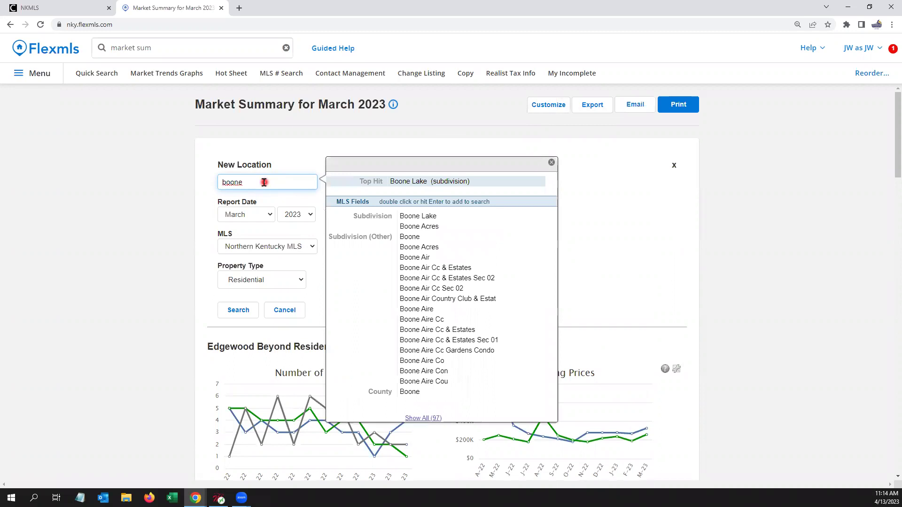
pyautogui.doubleClick(420, 393)
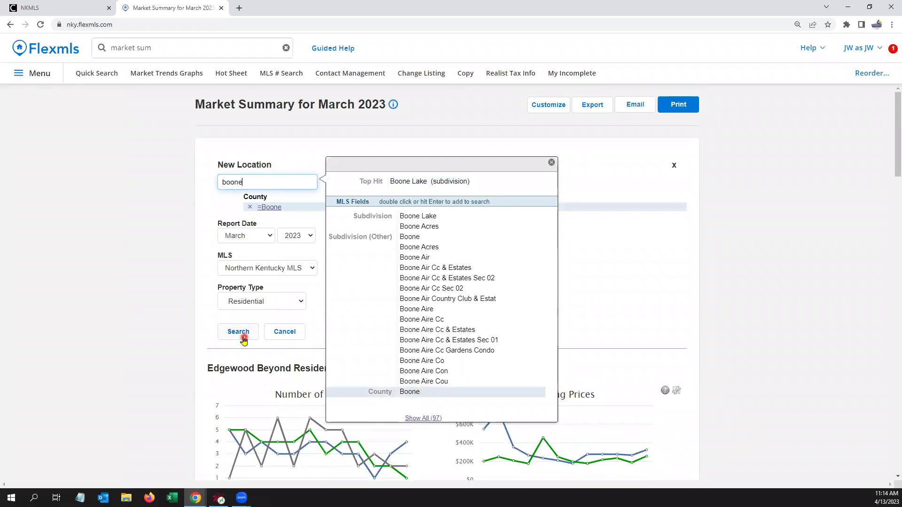
pyautogui.click(238, 332)
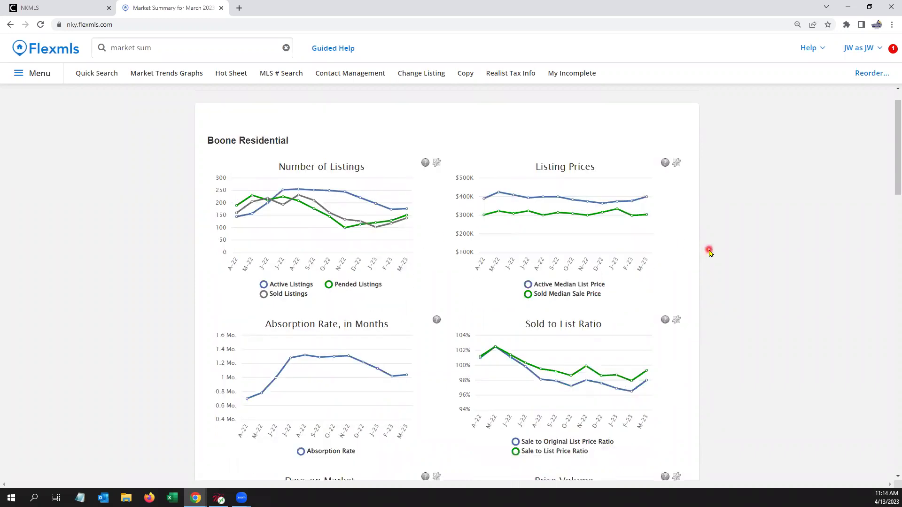
# Step: Review the Boone residential charts and Summary Statistics, with a Mar-23 median sale price of $304,267
pyautogui.scroll(-2, 709, 254)
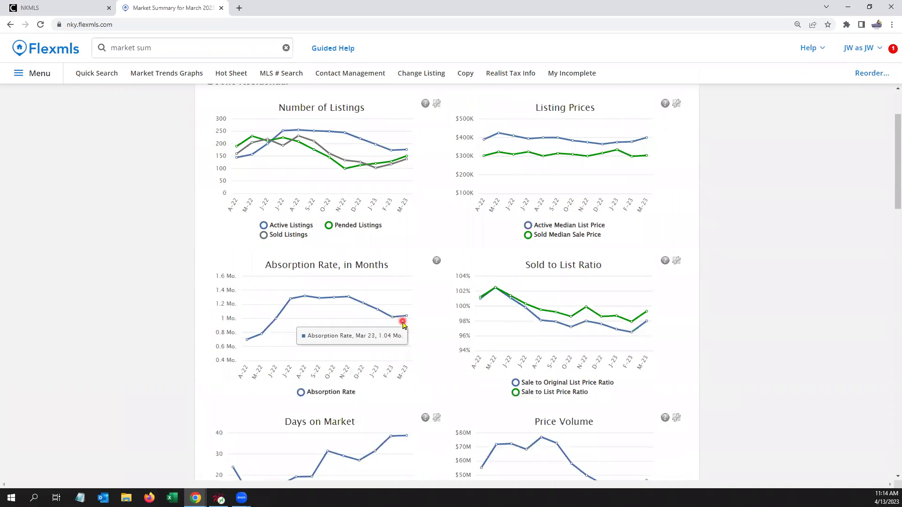
pyautogui.scroll(-1, 403, 324)
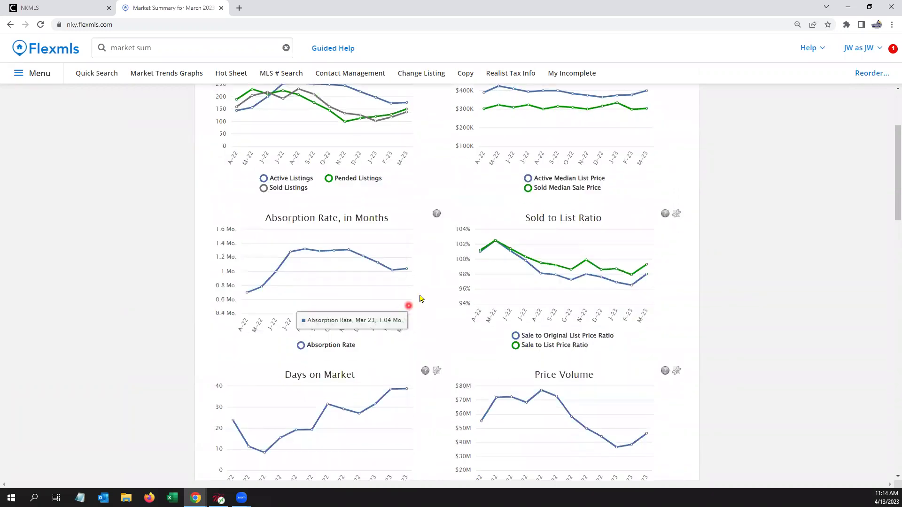
pyautogui.scroll(-1, 469, 244)
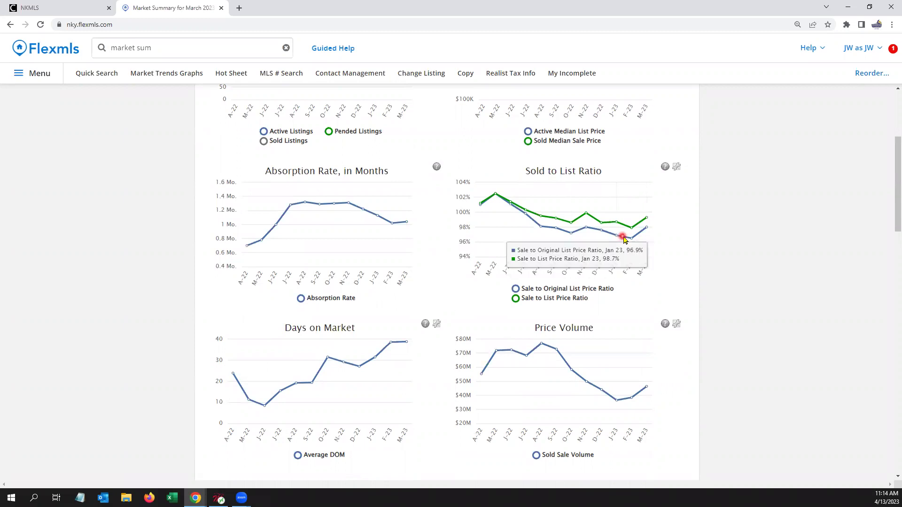
pyautogui.scroll(-2, 662, 241)
pyautogui.scroll(-5, 662, 241)
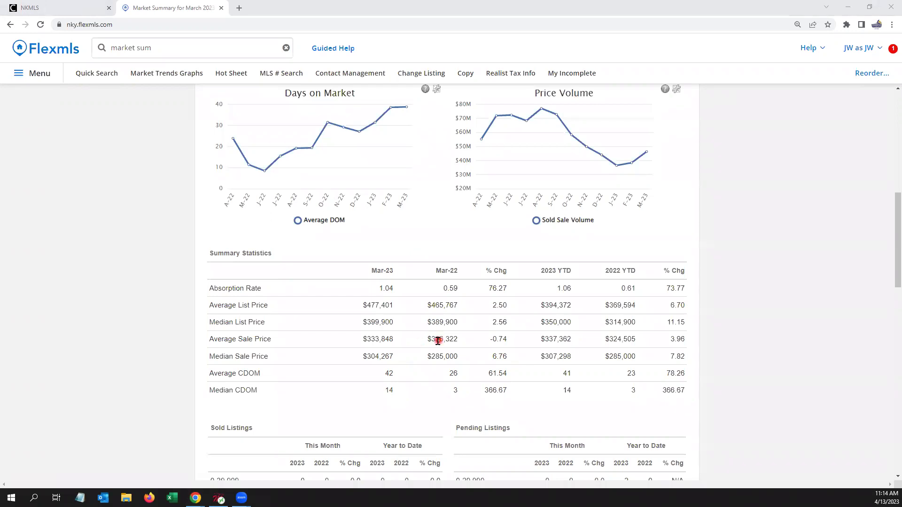
# Step: Bring up the Market Summary suggestion in the site search box
pyautogui.scroll(9, 437, 341)
pyautogui.click(178, 50)
pyautogui.moveTo(175, 149)
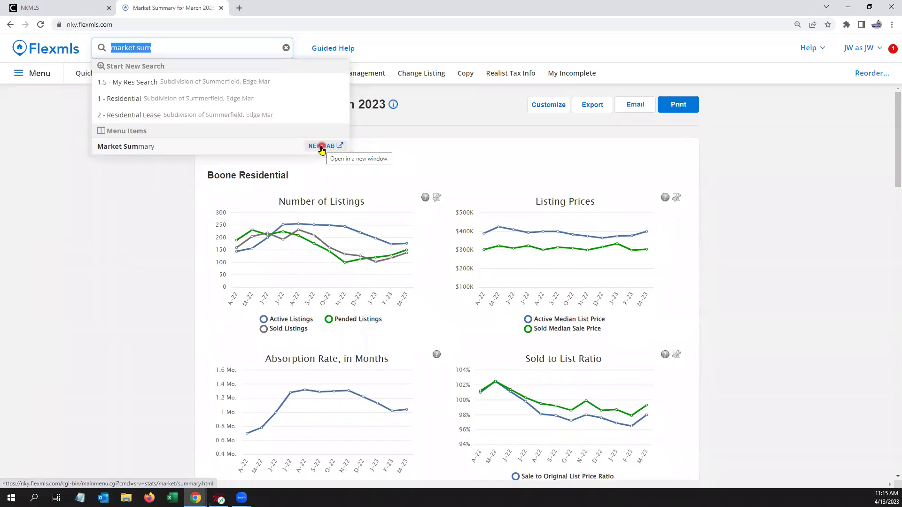
# Step: Open Market Summary in a new tab and run it for Campbell County
pyautogui.click(321, 147)
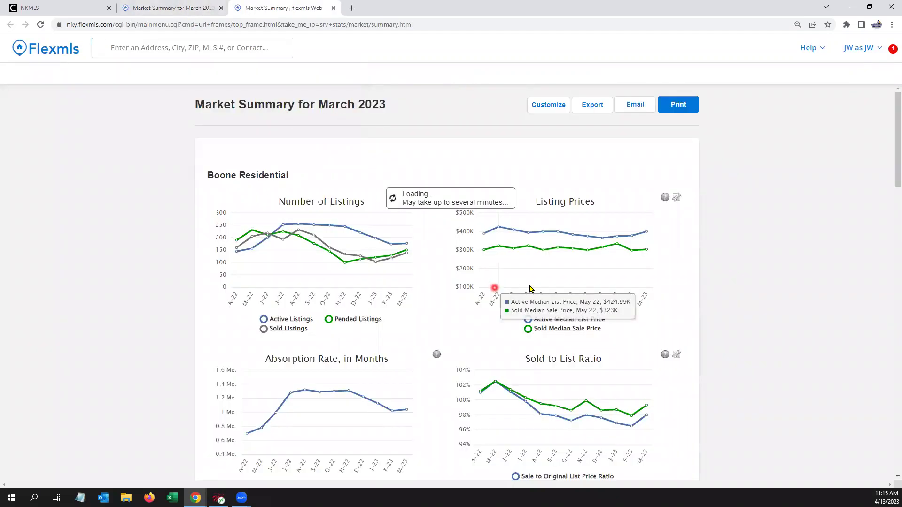
pyautogui.click(558, 104)
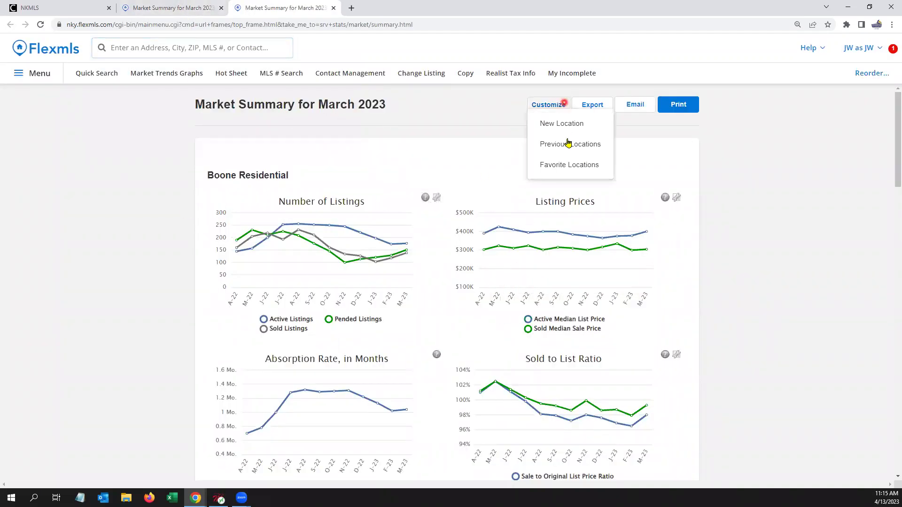
pyautogui.click(597, 124)
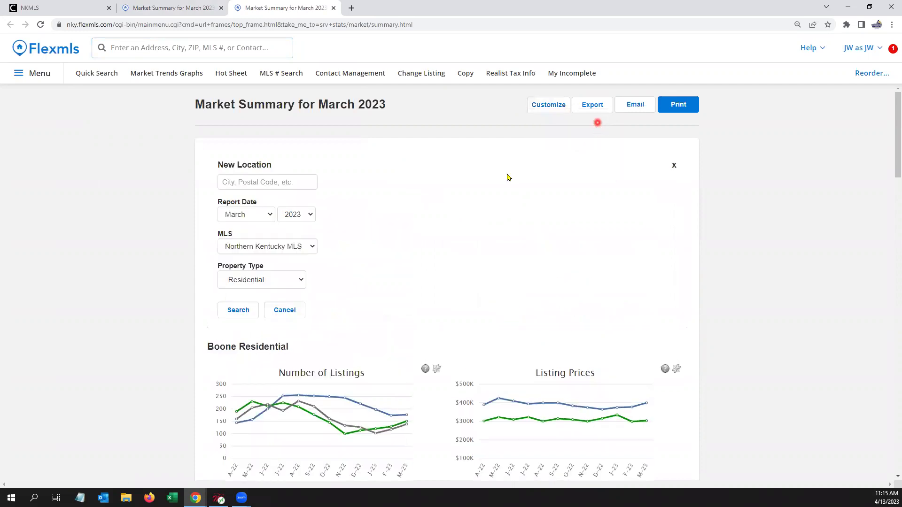
pyautogui.click(280, 183)
pyautogui.write('c')
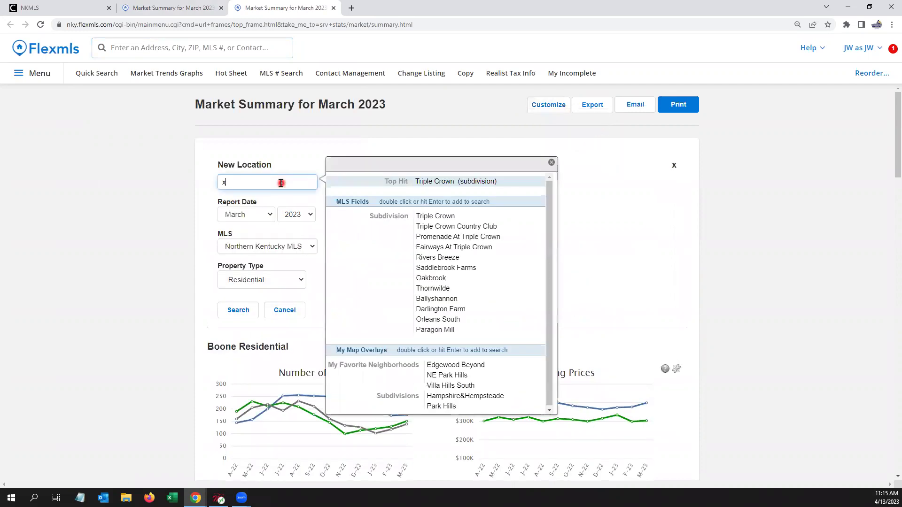
pyautogui.write('ampbe')
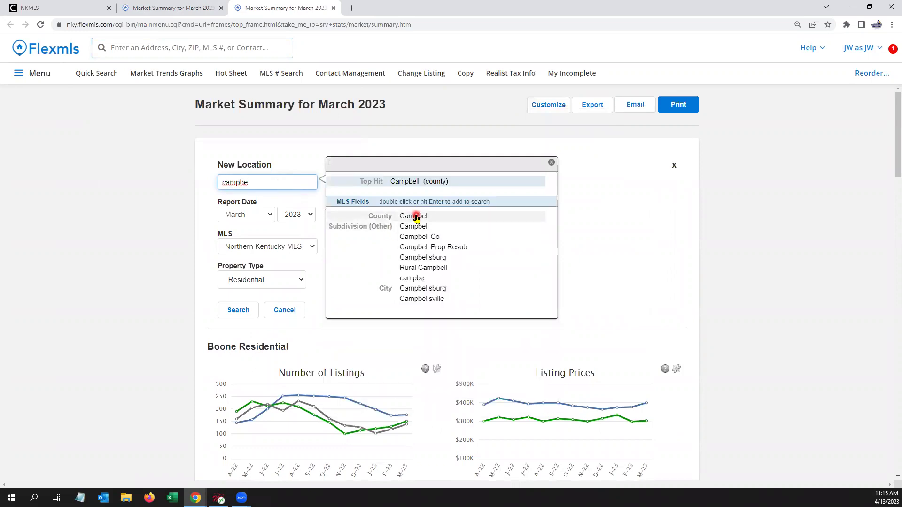
pyautogui.doubleClick(417, 217)
pyautogui.click(238, 333)
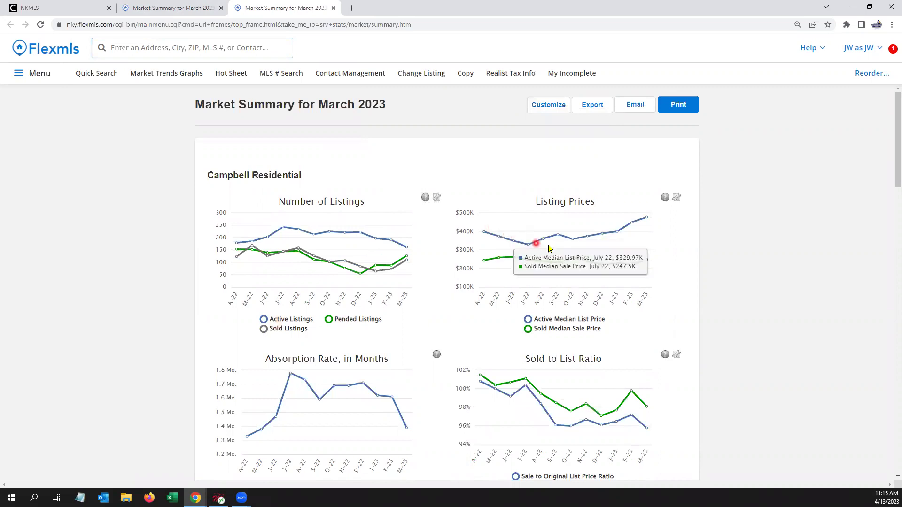
# Step: Review the Campbell residential charts and summary statistics
pyautogui.moveTo(653, 227)
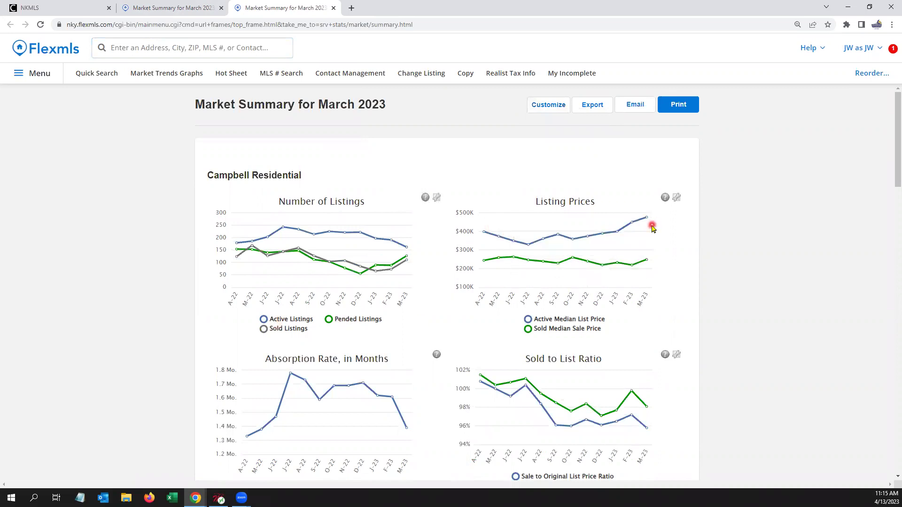
pyautogui.scroll(-2, 652, 228)
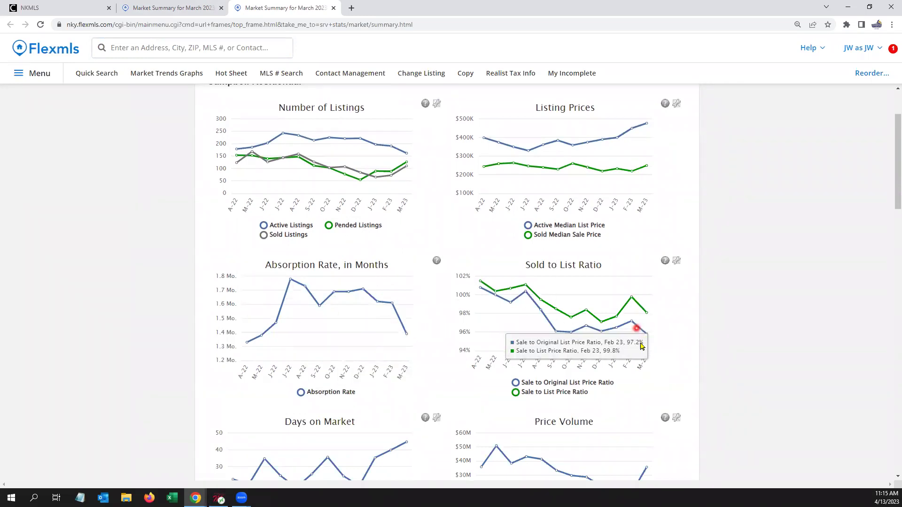
pyautogui.moveTo(644, 339)
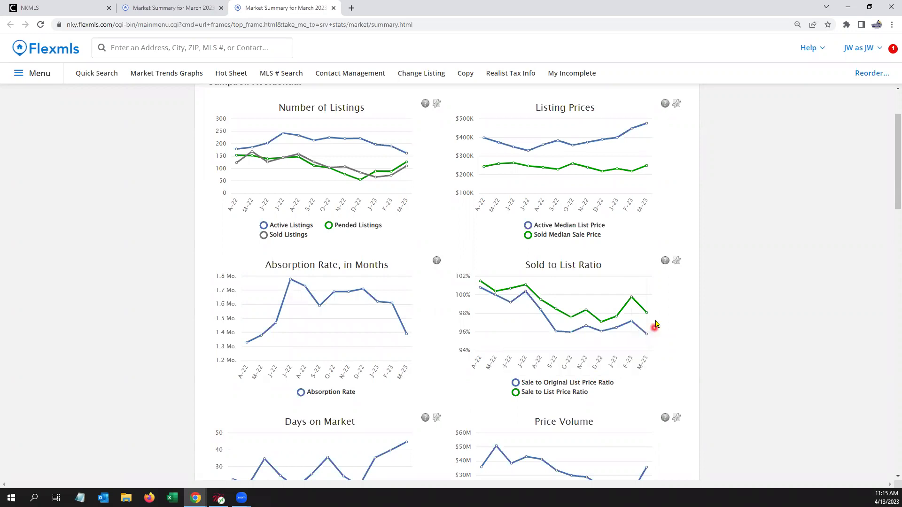
pyautogui.scroll(-3, 655, 324)
pyautogui.scroll(-4, 657, 318)
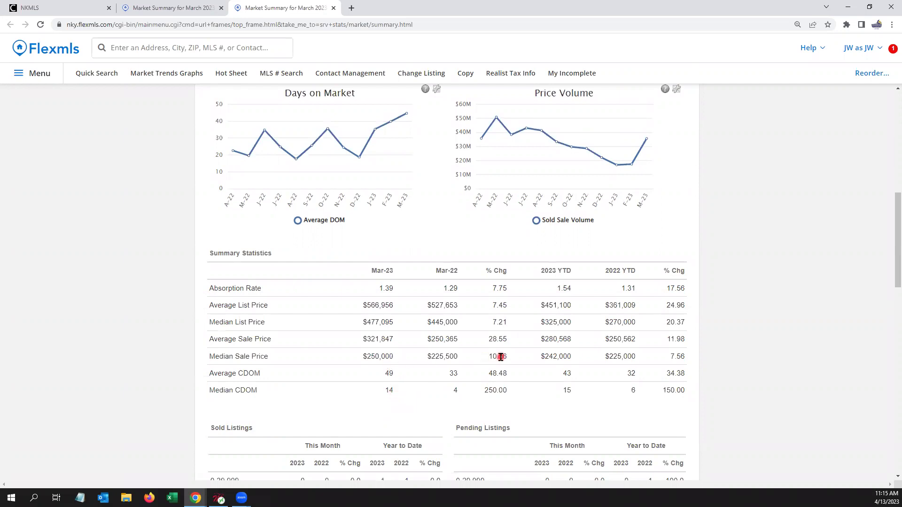
# Step: Return to the Boone Market Summary tab and bring up Market Summary in site search
pyautogui.click(160, 8)
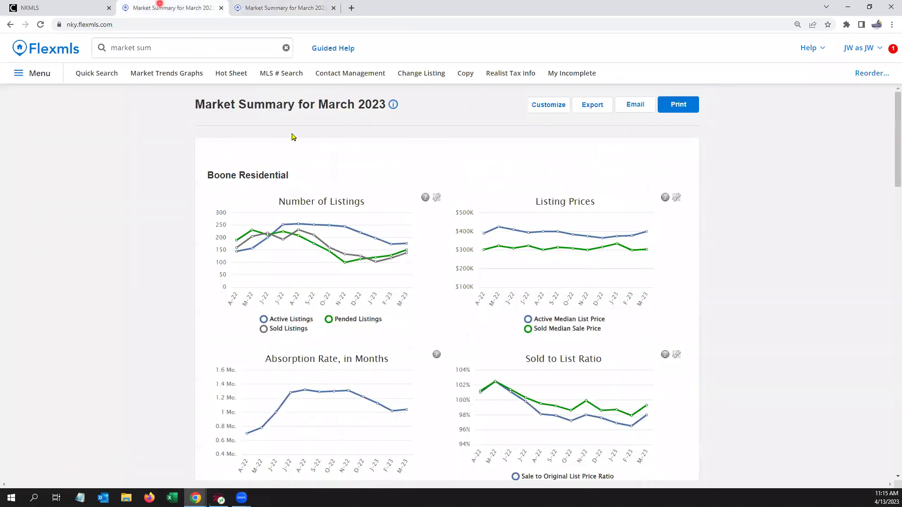
pyautogui.scroll(-10, 428, 251)
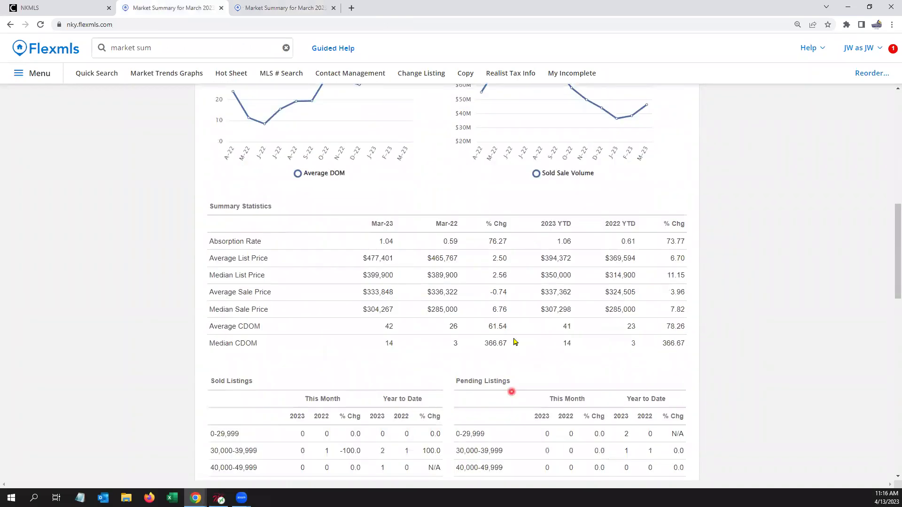
pyautogui.scroll(3, 449, 247)
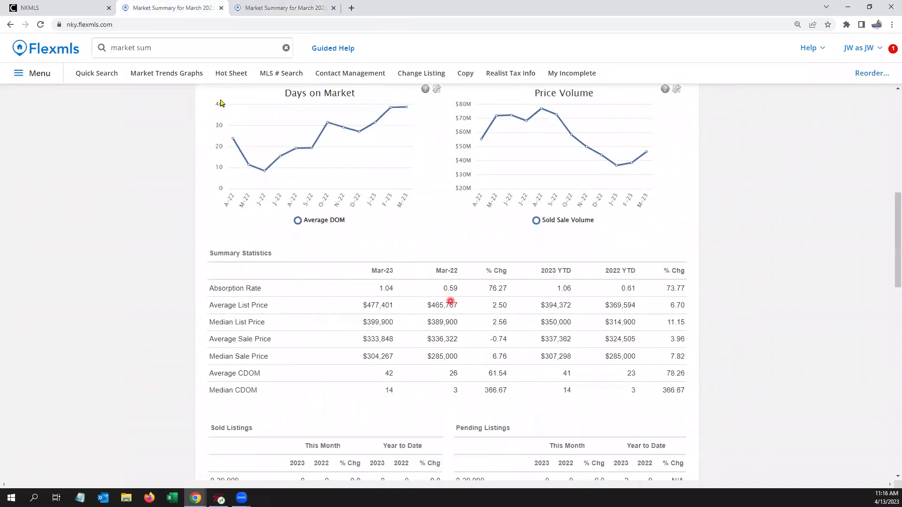
pyautogui.click(180, 47)
pyautogui.moveTo(145, 147)
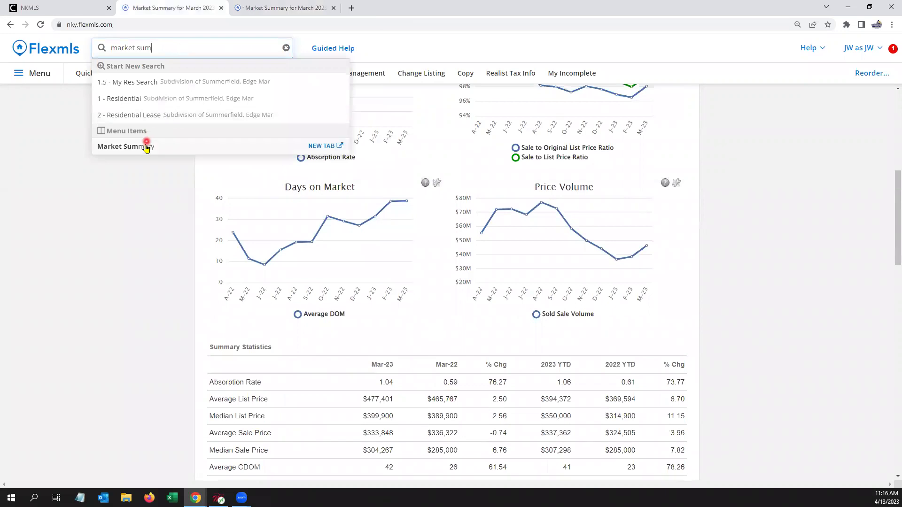
# Step: Open a third Market Summary tab and run it for Kenton County, correcting a mistyped location
pyautogui.click(331, 147)
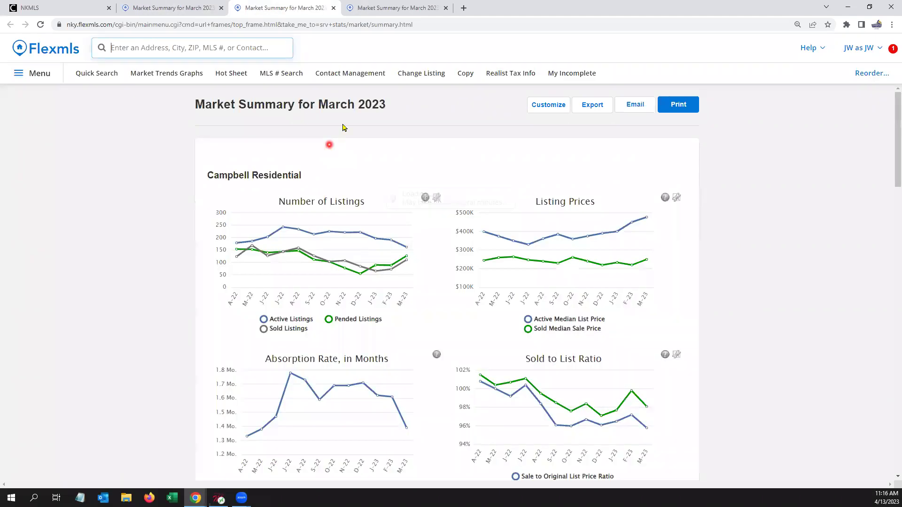
pyautogui.click(544, 107)
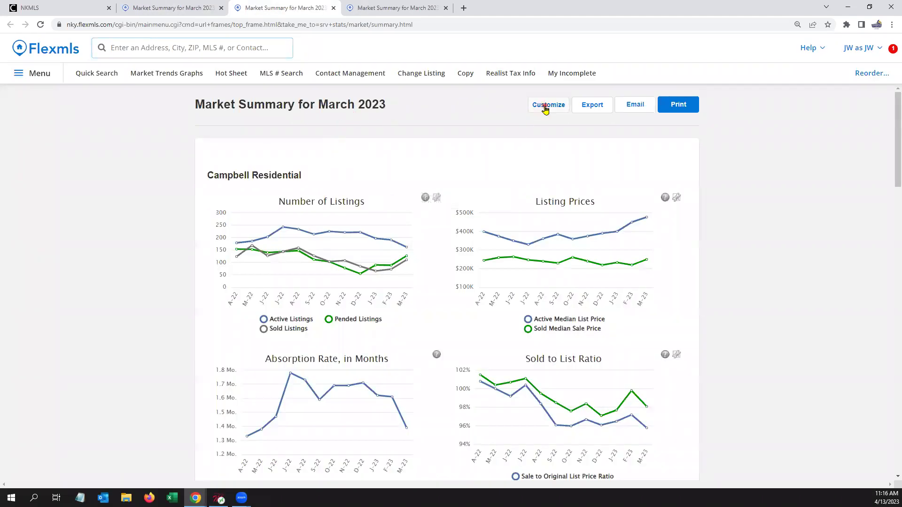
pyautogui.click(598, 126)
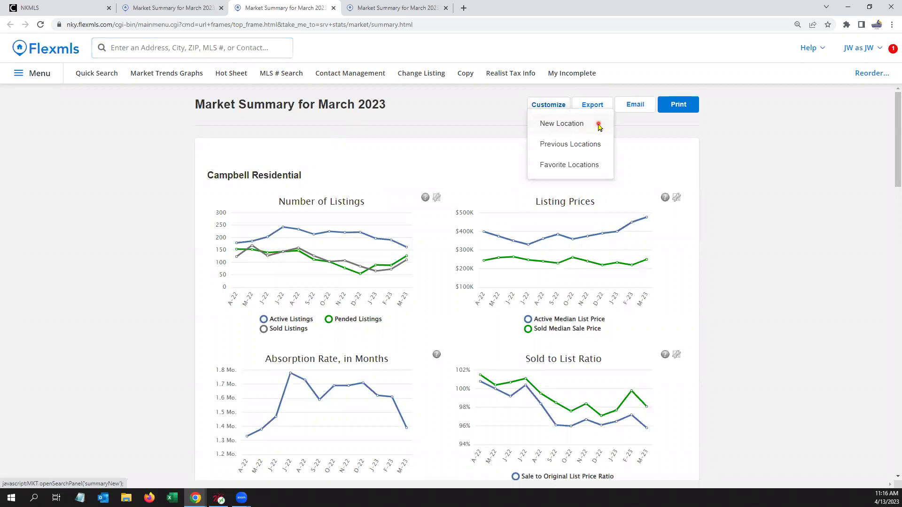
pyautogui.click(248, 184)
pyautogui.write('k')
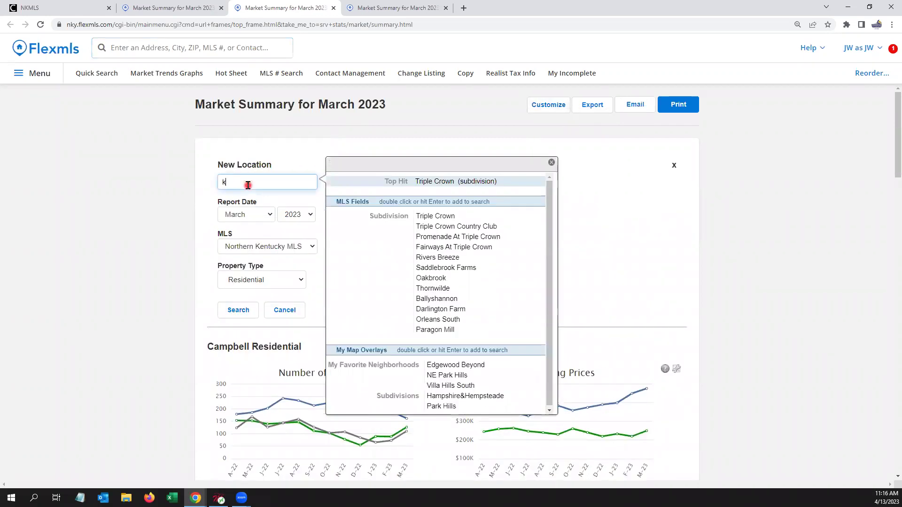
pyautogui.write('o7')
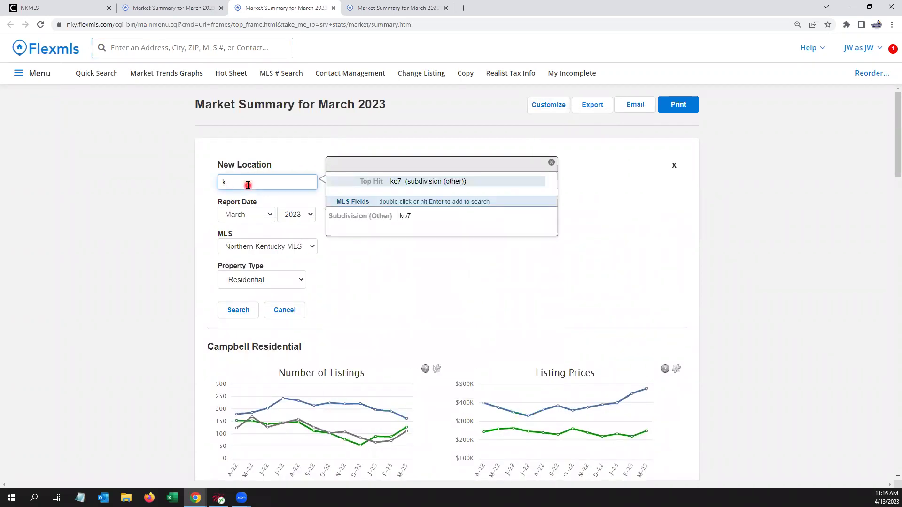
pyautogui.write('07')
pyautogui.moveTo(270, 187); pyautogui.dragTo(174, 171)
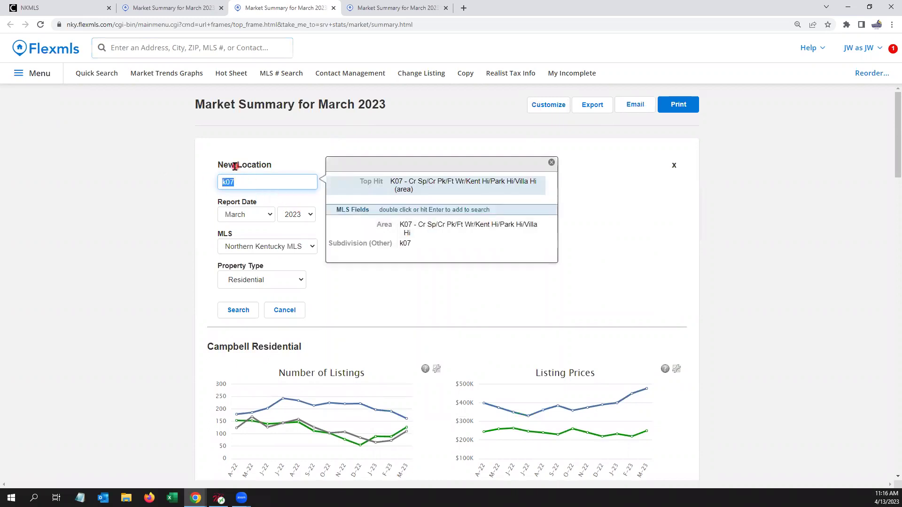
pyautogui.write('kenton')
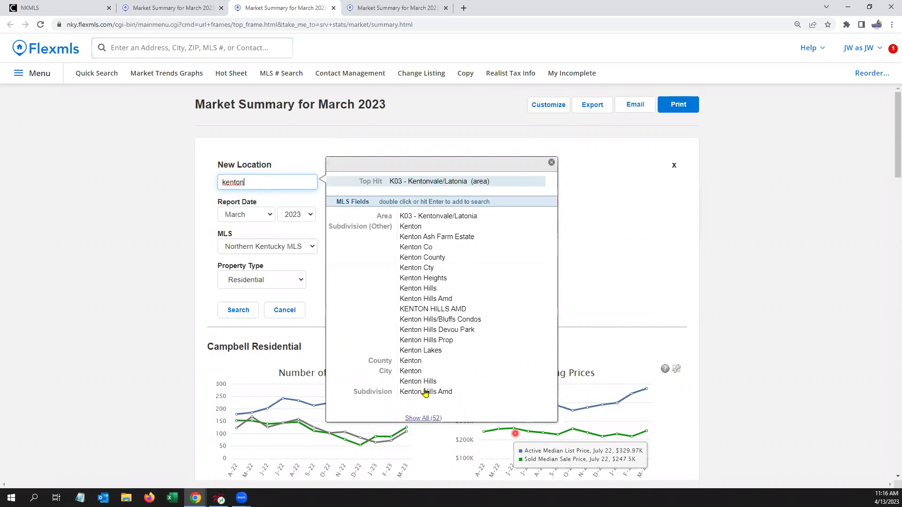
pyautogui.doubleClick(416, 361)
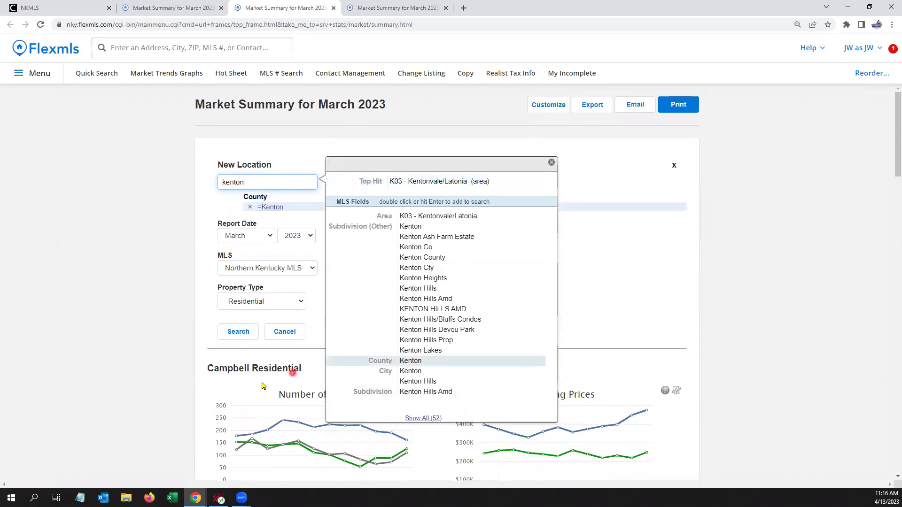
pyautogui.click(237, 332)
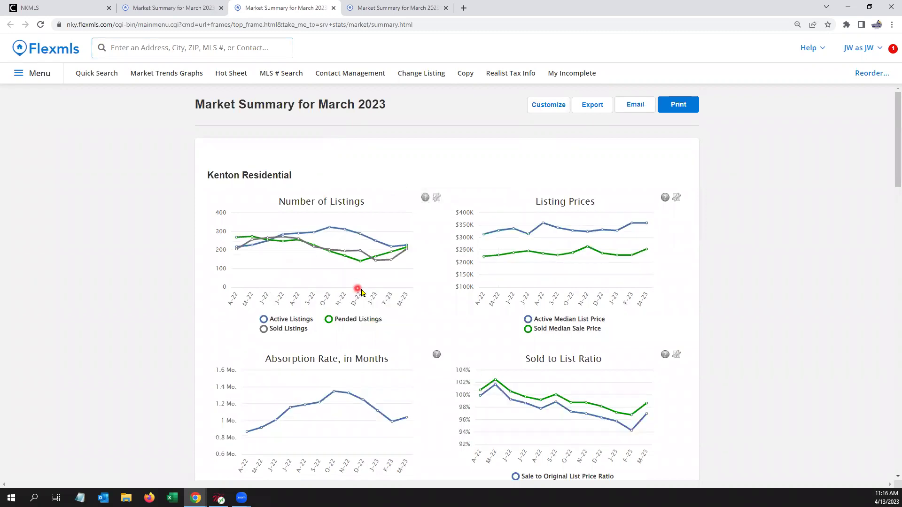
# Step: Review the Kenton statistics: Mar-23 median sale price $254,500, up 10.70% from Mar-22
pyautogui.scroll(-1, 629, 225)
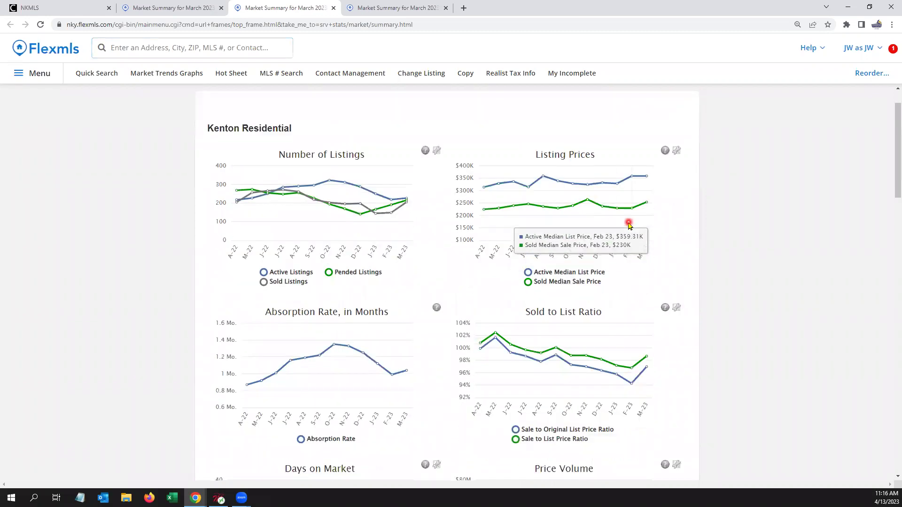
pyautogui.scroll(-1, 702, 209)
pyautogui.scroll(-3, 717, 207)
pyautogui.scroll(-4, 720, 210)
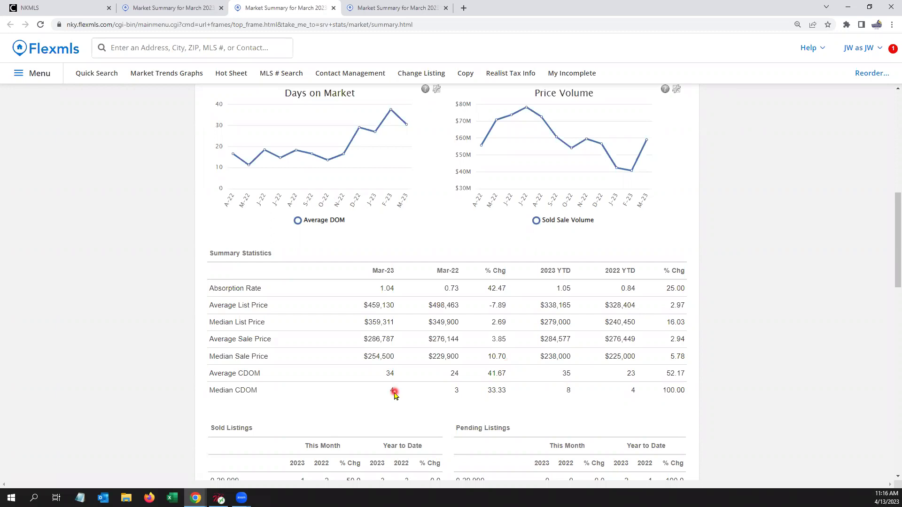
pyautogui.scroll(9, 574, 313)
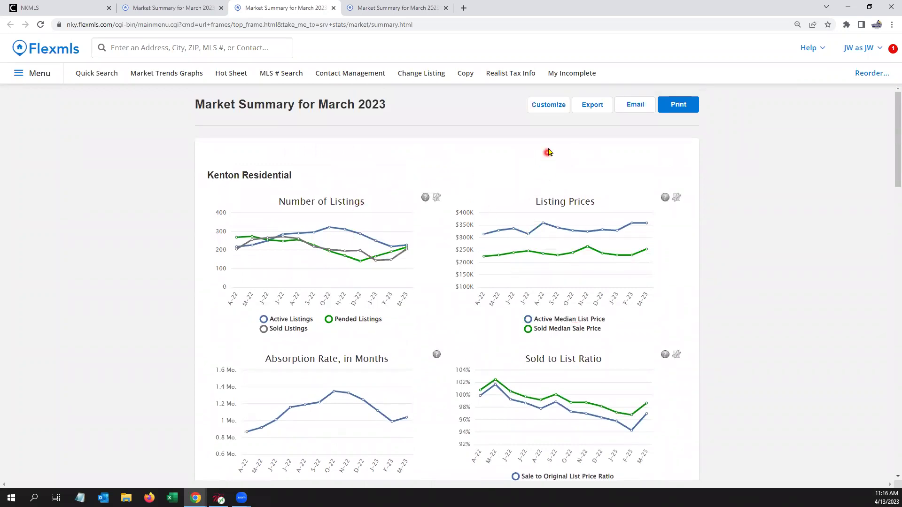
pyautogui.click(555, 104)
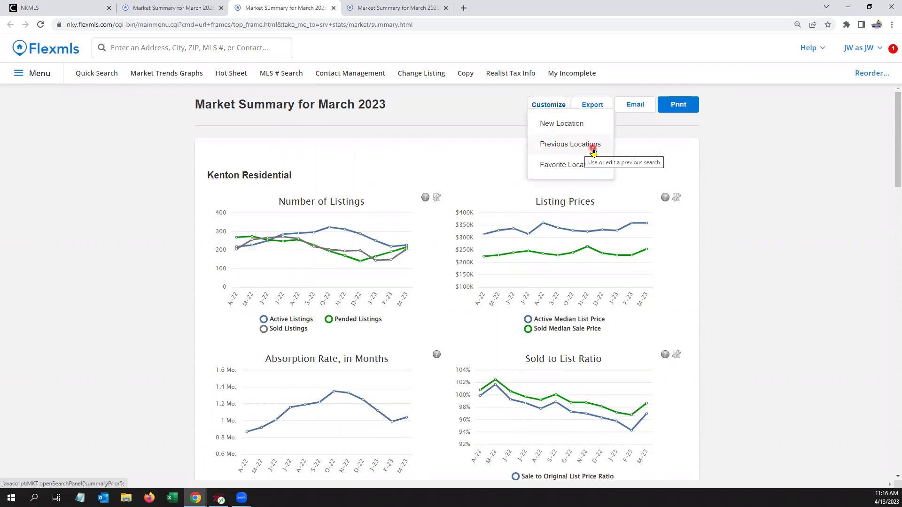
# Step: Star the previous Campbell search as a favourite location and set its year to 2019
pyautogui.click(593, 146)
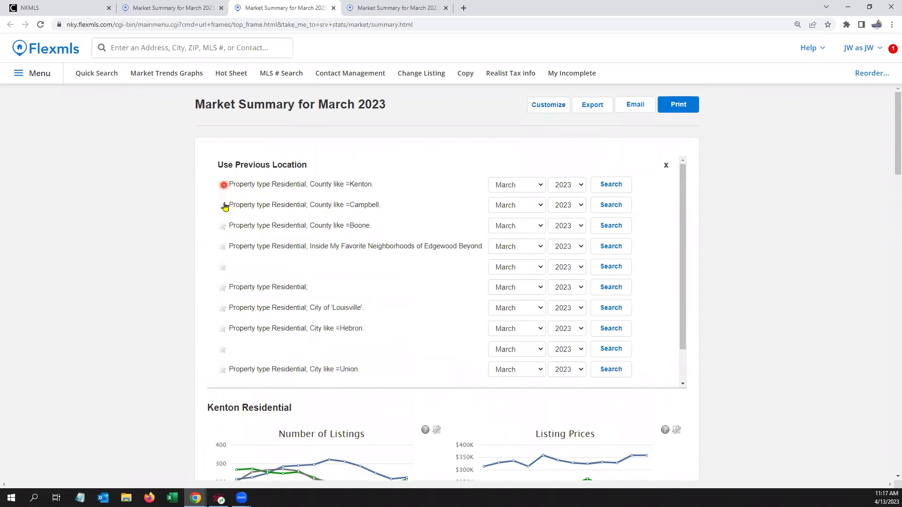
pyautogui.click(222, 185)
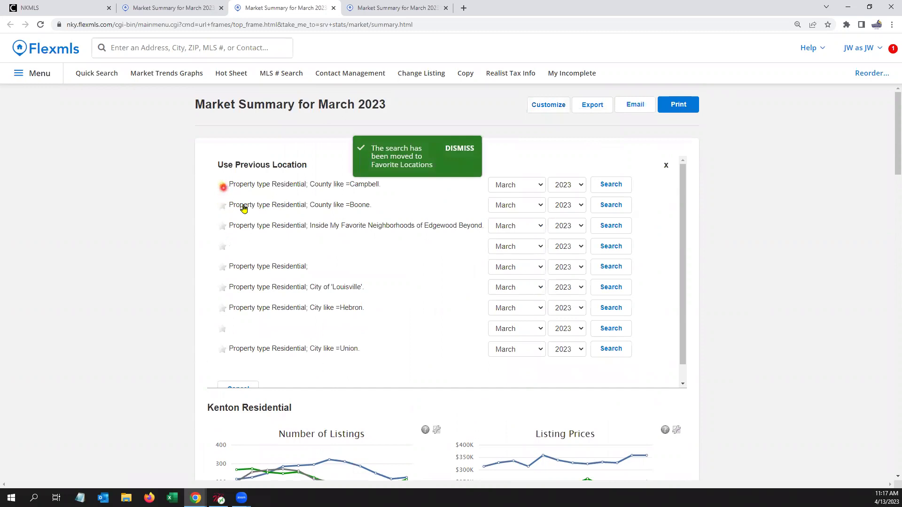
pyautogui.click(549, 105)
pyautogui.click(592, 165)
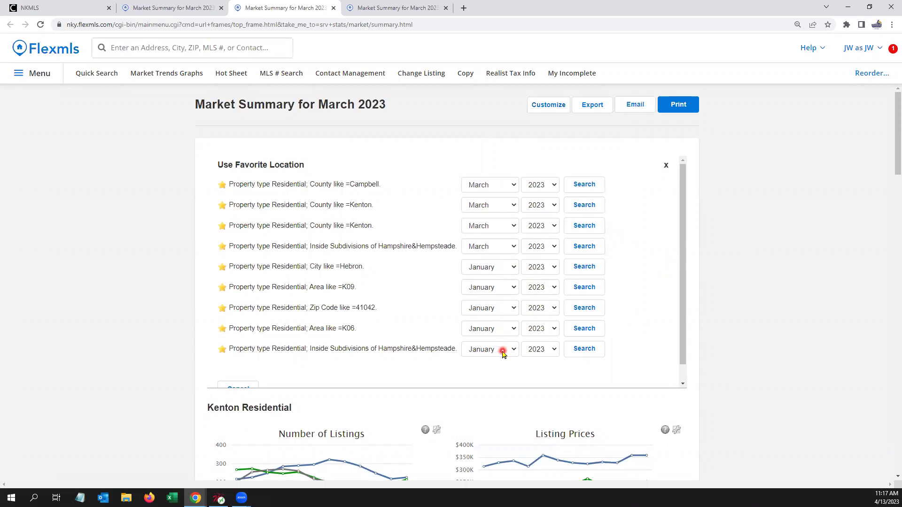
pyautogui.click(547, 185)
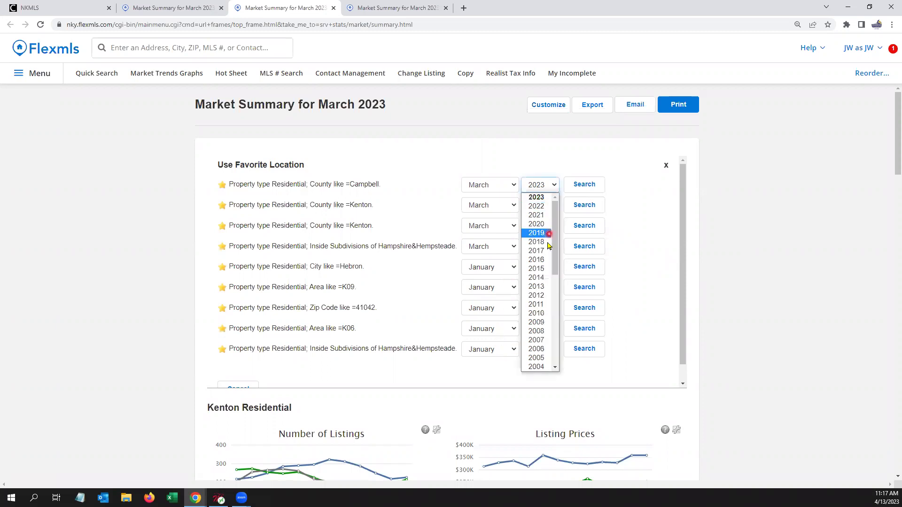
pyautogui.click(543, 233)
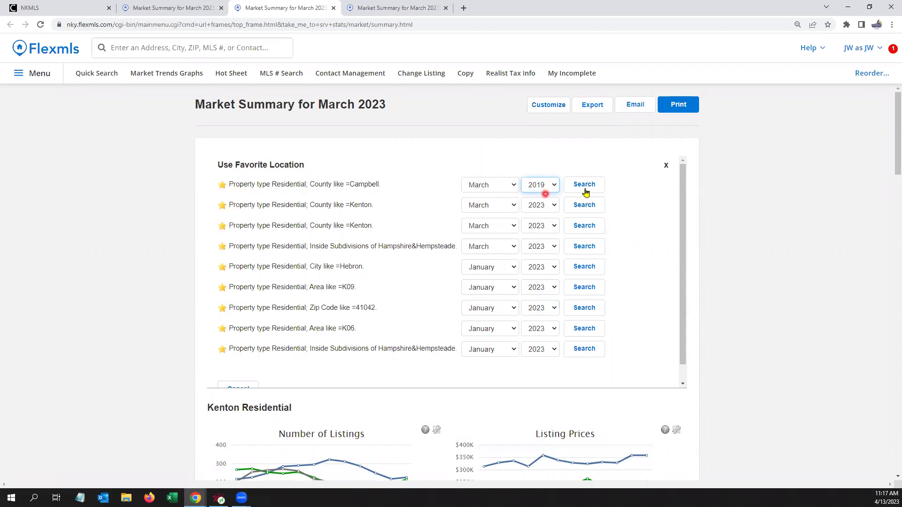
pyautogui.click(667, 167)
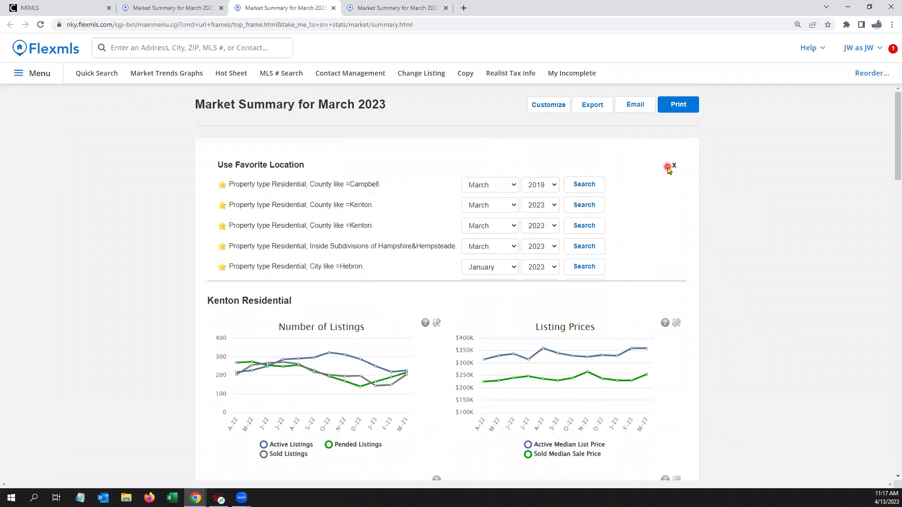
# Step: Export all downloaded market summary data to a Market_Summary CSV file
pyautogui.click(596, 106)
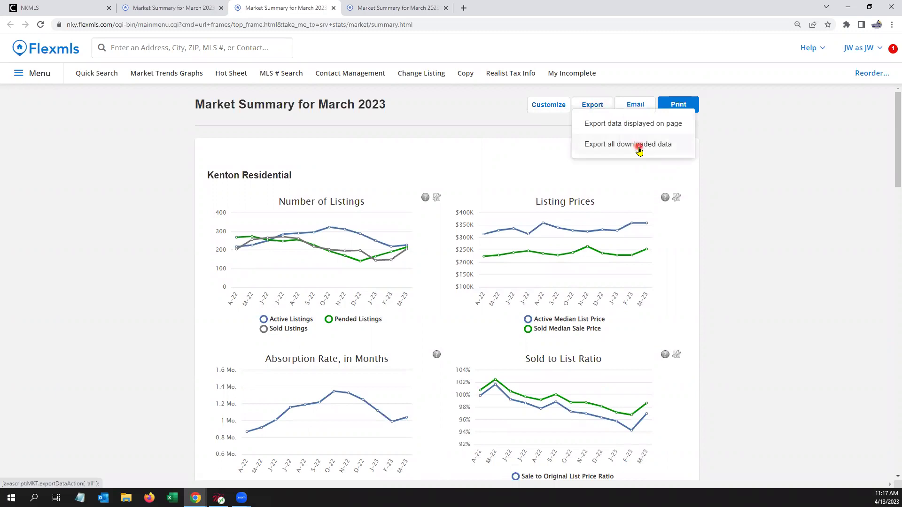
pyautogui.click(639, 147)
pyautogui.click(101, 475)
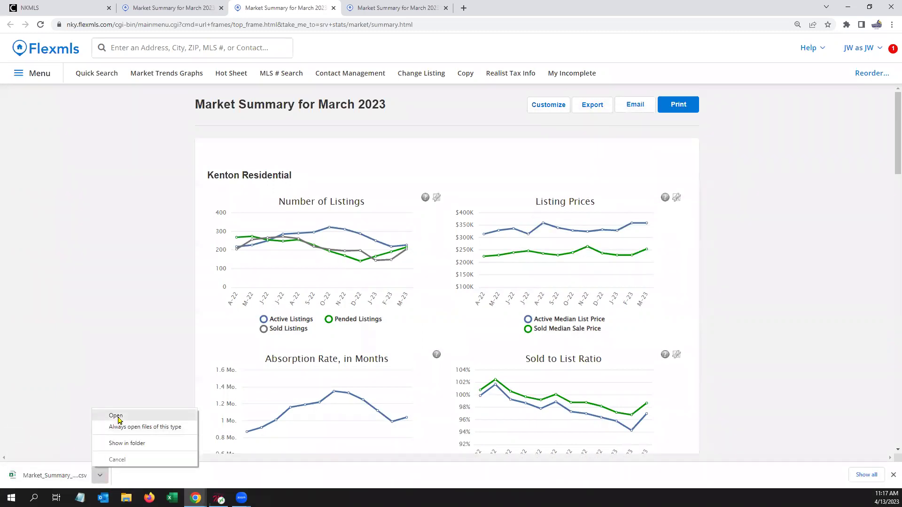
pyautogui.click(118, 418)
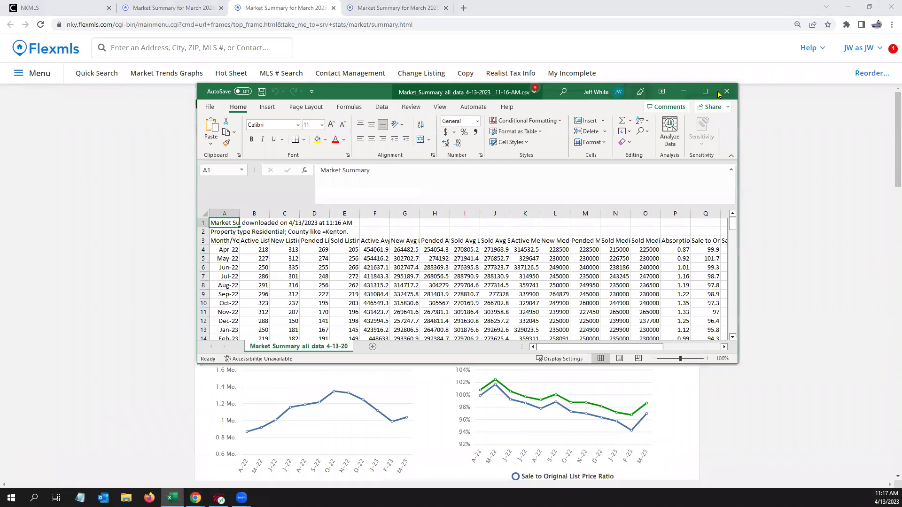
pyautogui.click(729, 90)
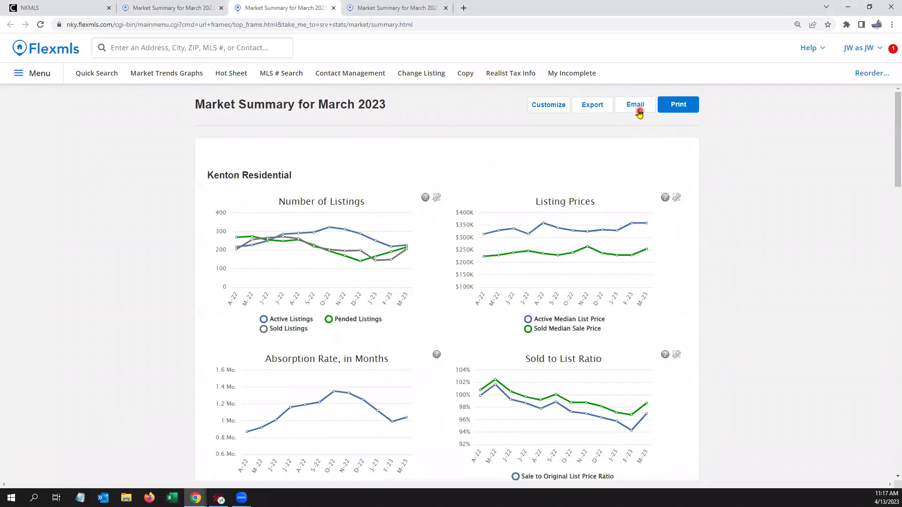
pyautogui.click(674, 107)
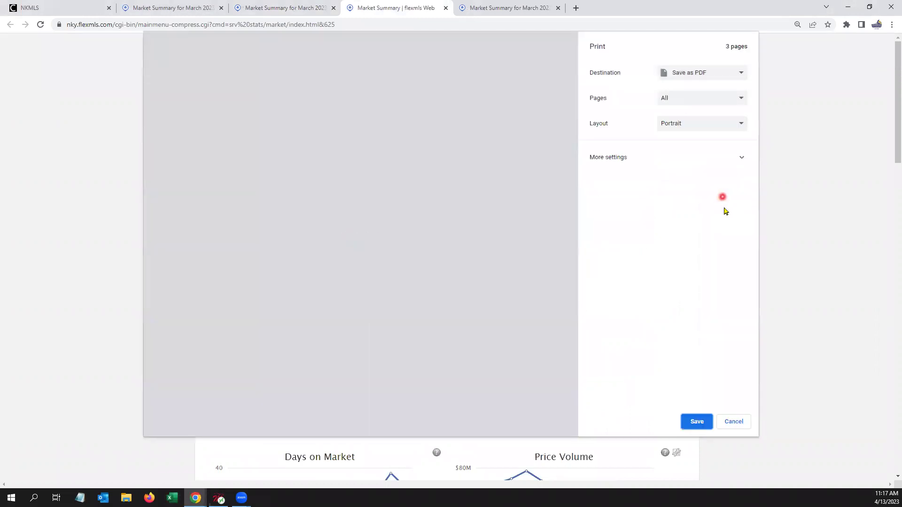
pyautogui.click(707, 73)
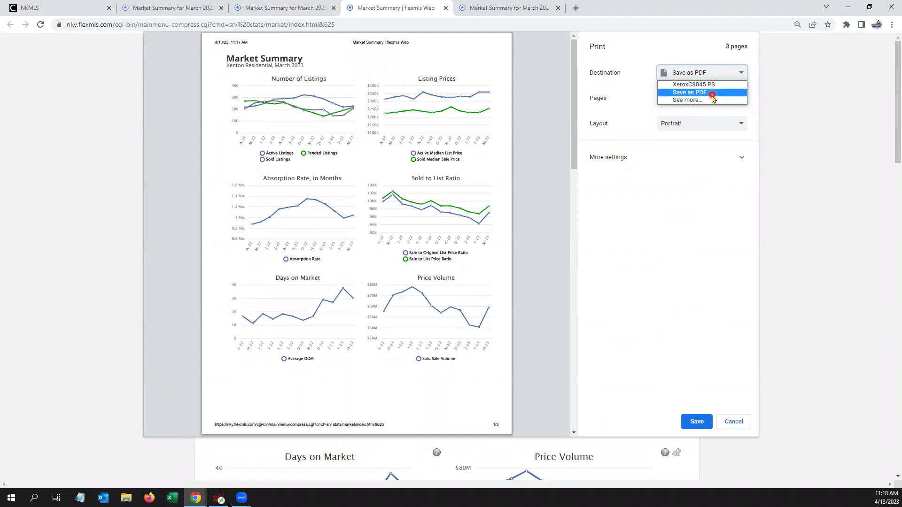
pyautogui.scroll(-8, 545, 129)
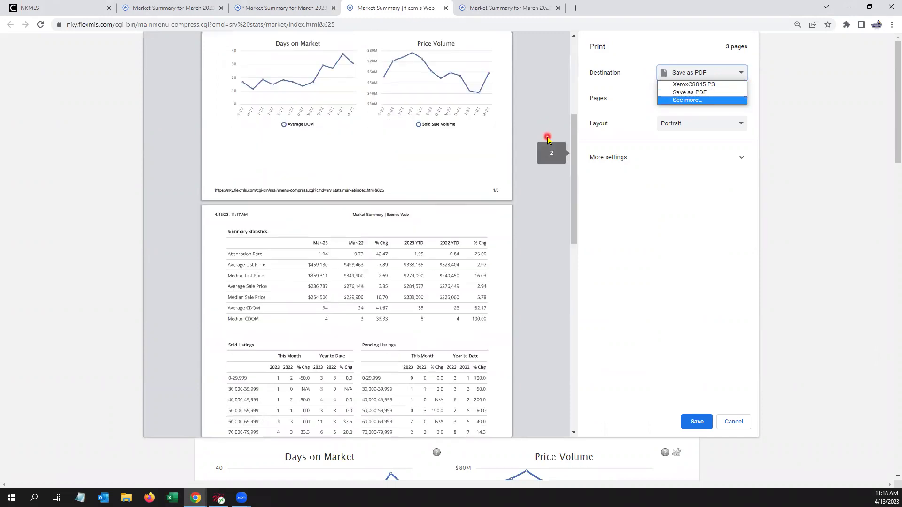
pyautogui.scroll(6, 548, 139)
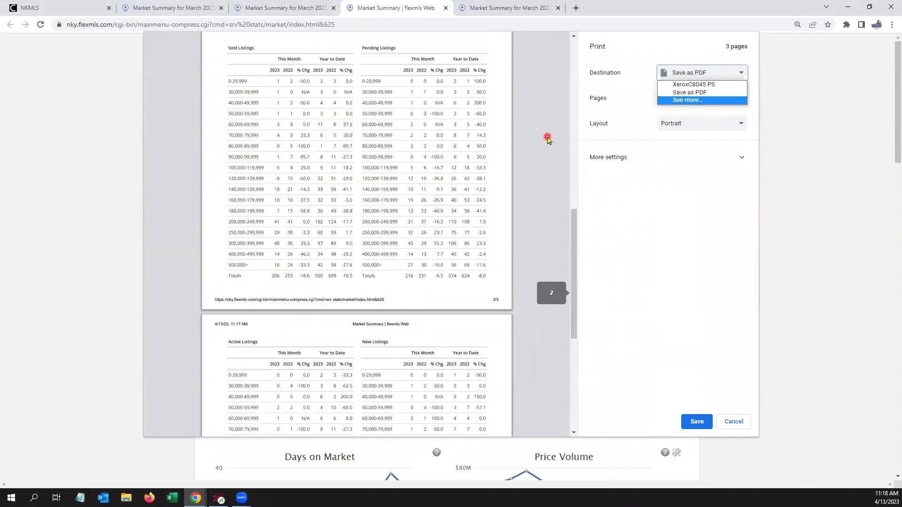
pyautogui.scroll(3, 548, 139)
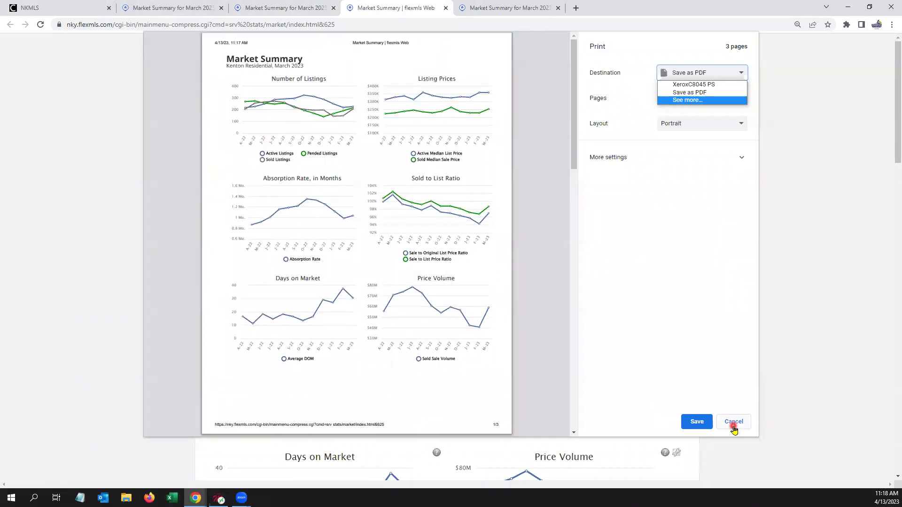
pyautogui.click(733, 422)
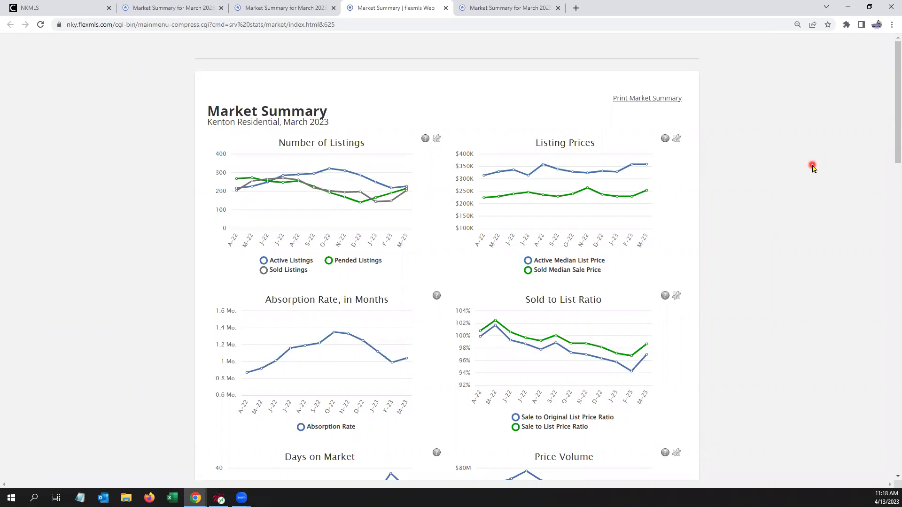
# Step: Close the extra summary tabs and reopen Market Summary from the dashboard search
pyautogui.click(445, 8)
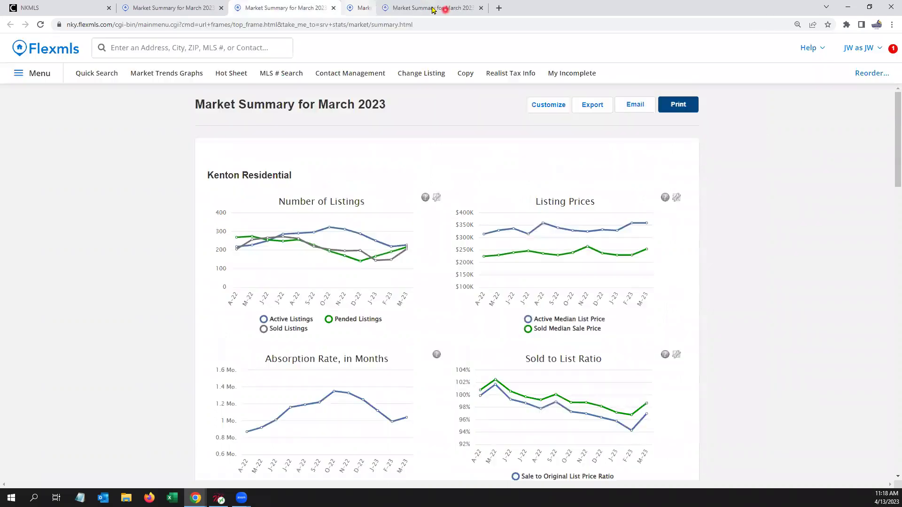
pyautogui.click(443, 8)
pyautogui.click(334, 8)
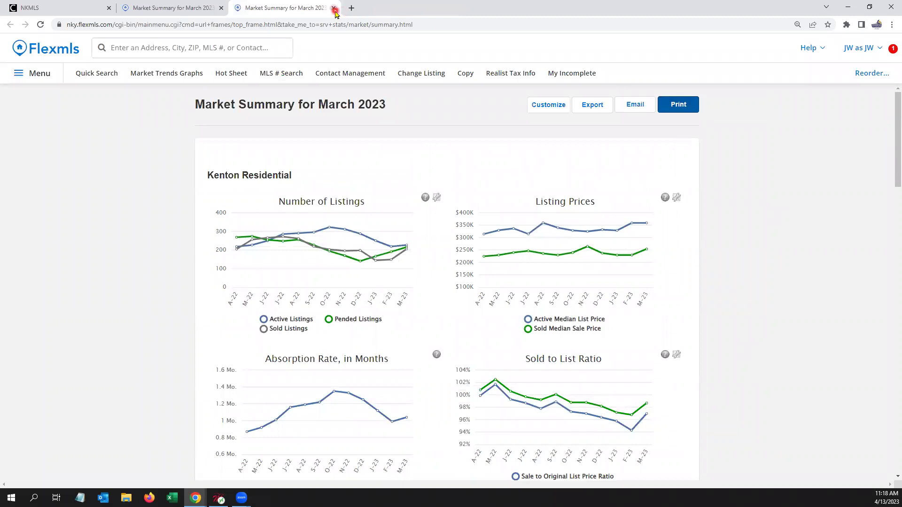
pyautogui.click(61, 51)
pyautogui.click(163, 45)
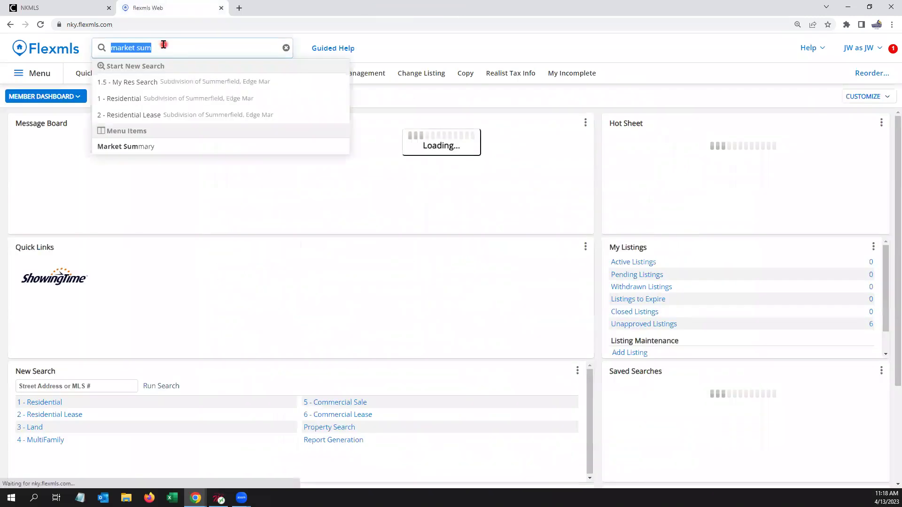
pyautogui.press('BackSpace')
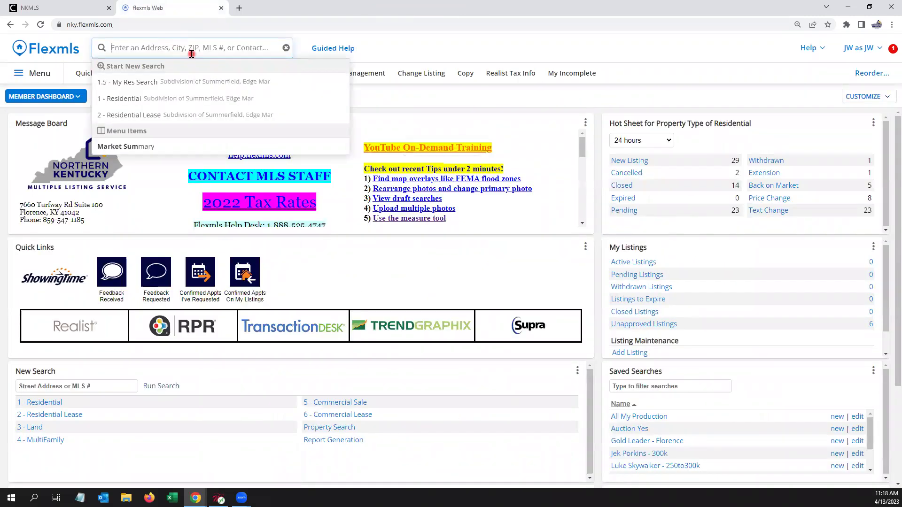
pyautogui.write('market')
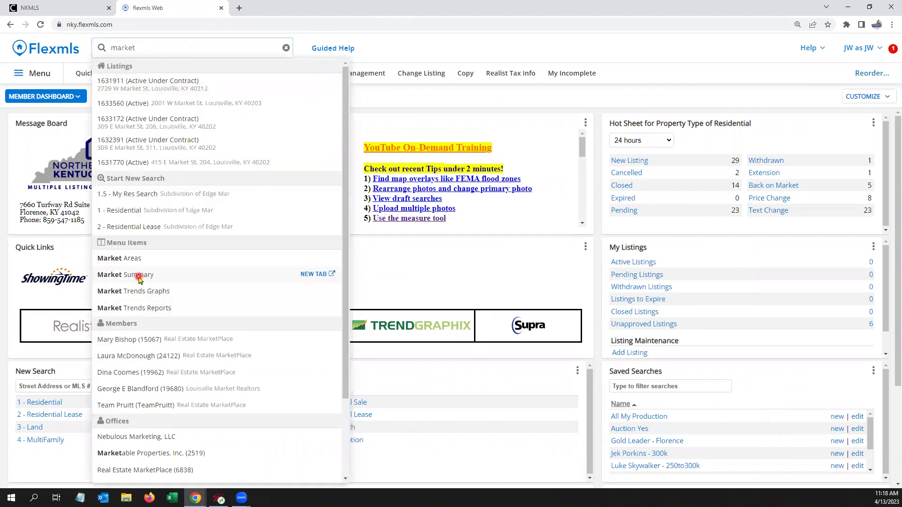
pyautogui.click(140, 278)
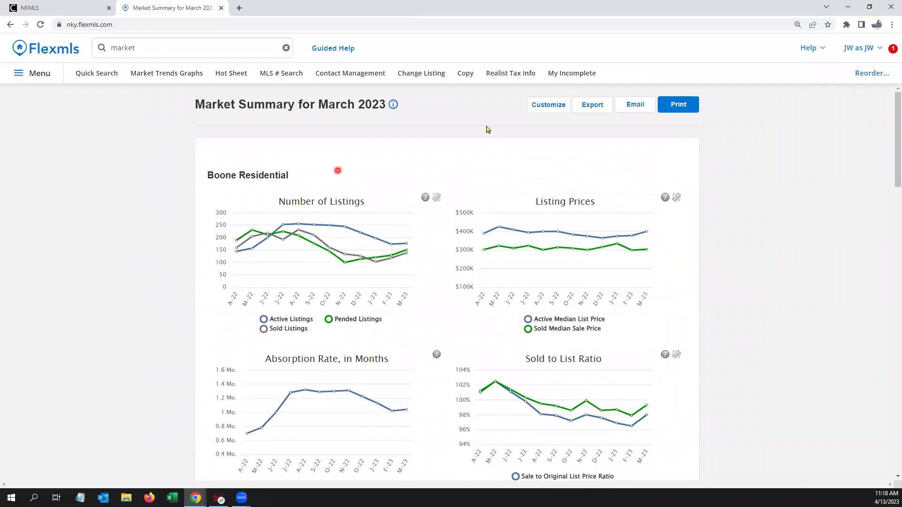
# Step: Rerun the summary from the saved Kenton County, March 2023 residential location
pyautogui.click(567, 106)
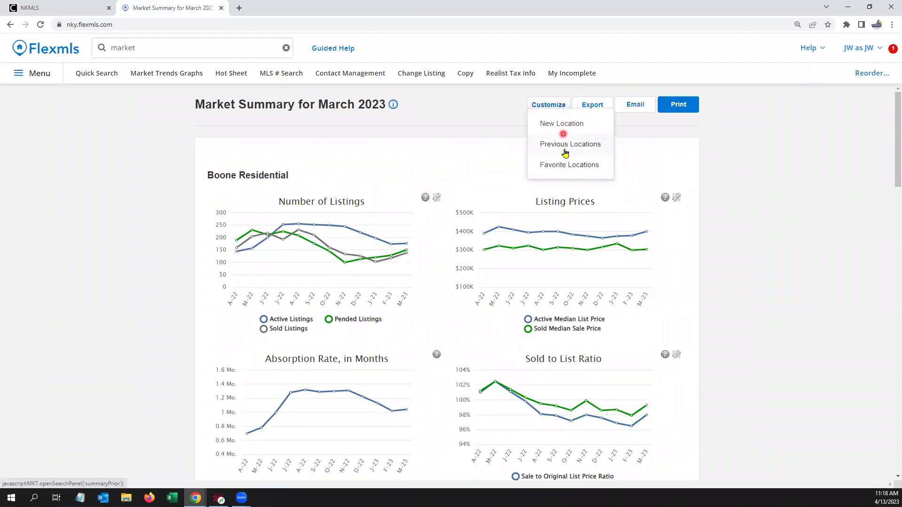
pyautogui.click(568, 166)
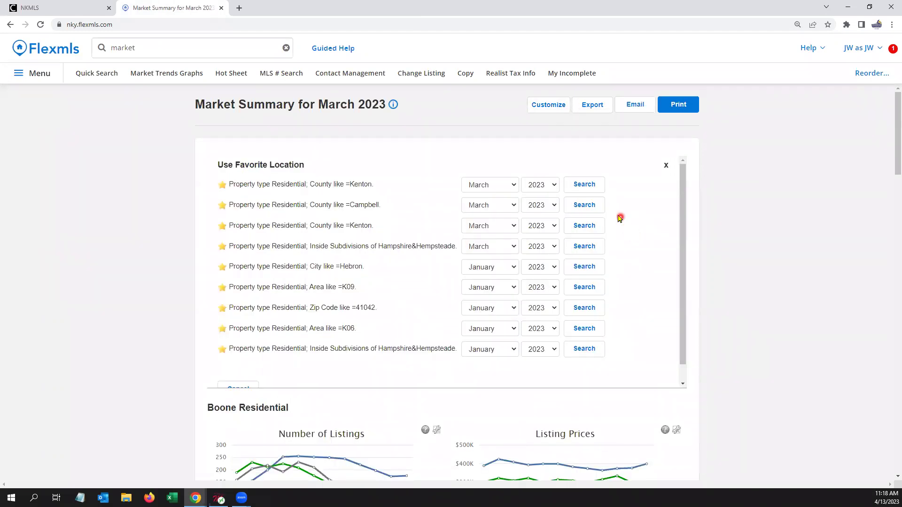
pyautogui.click(583, 226)
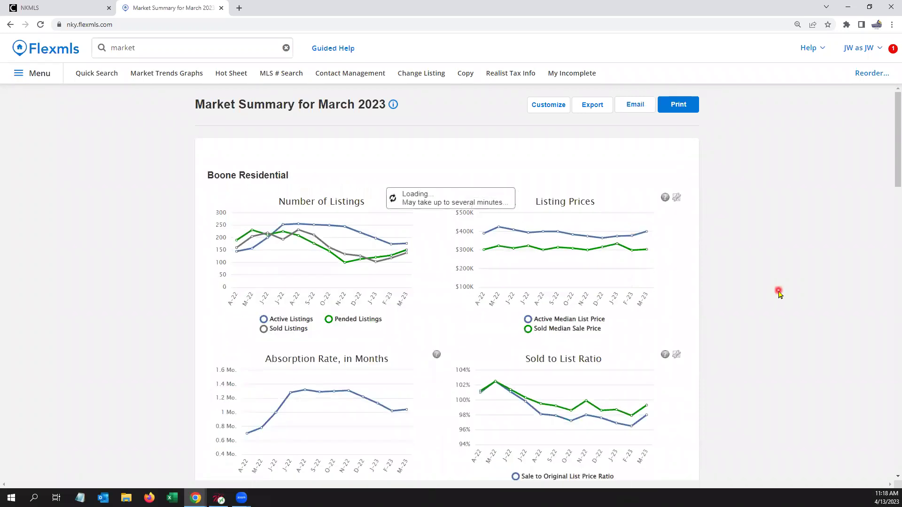
pyautogui.scroll(-5, 778, 294)
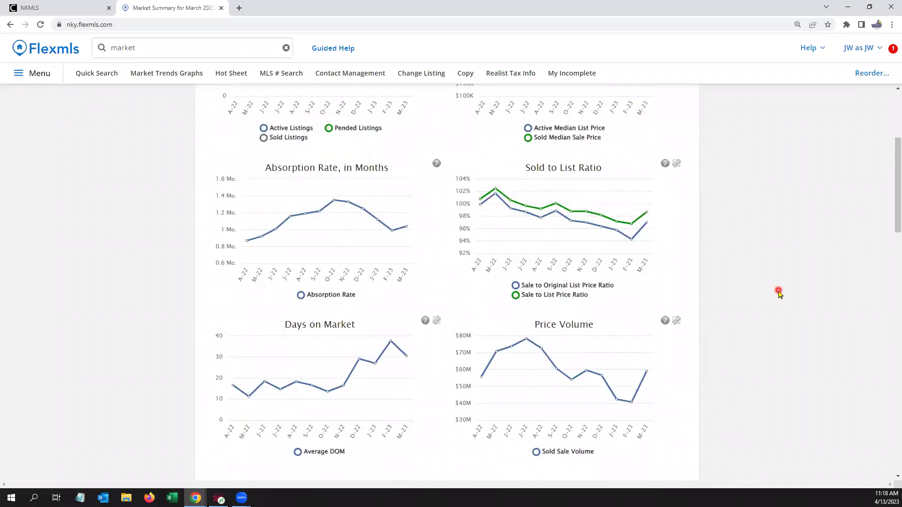
pyautogui.scroll(3, 778, 294)
pyautogui.scroll(2, 778, 294)
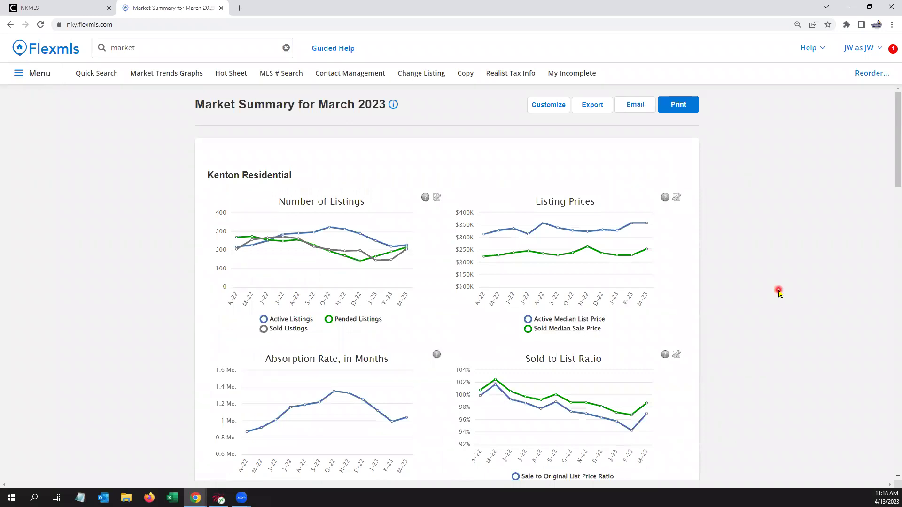
pyautogui.click(108, 73)
# Step: Open the 1.5 My Res Search map full-width with the FEMA Flood Zones overlay on
pyautogui.click(148, 45)
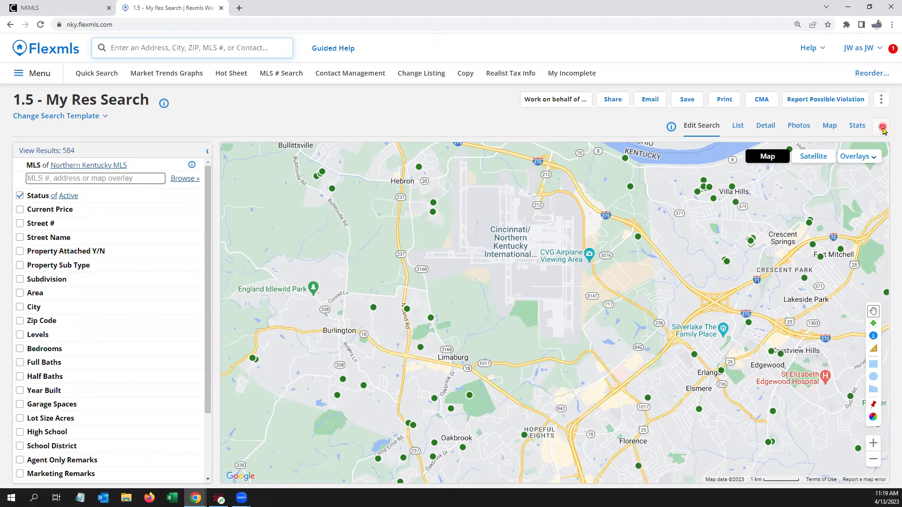
pyautogui.click(882, 129)
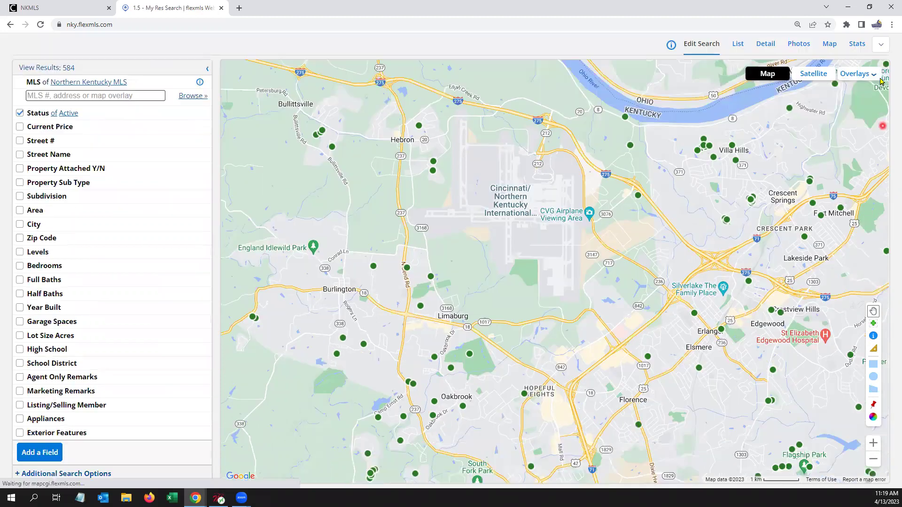
pyautogui.click(205, 71)
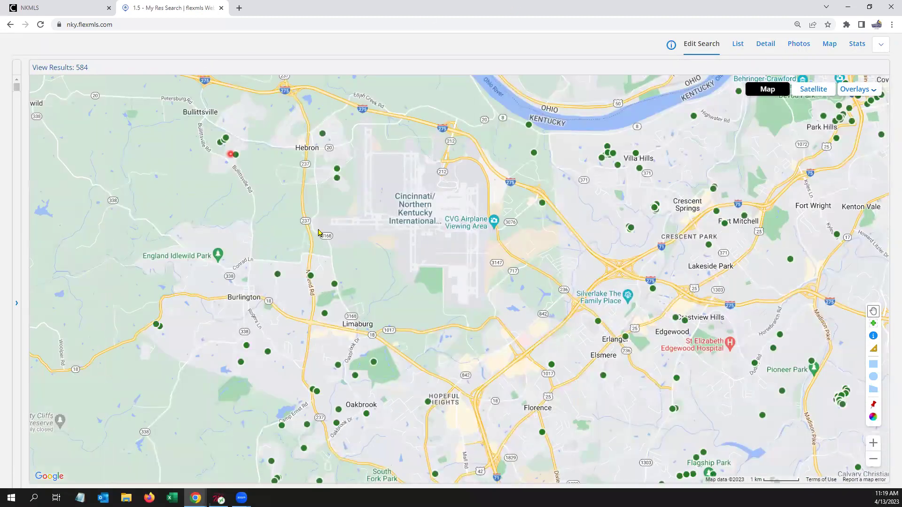
pyautogui.moveTo(771, 174); pyautogui.dragTo(748, 248)
pyautogui.click(853, 90)
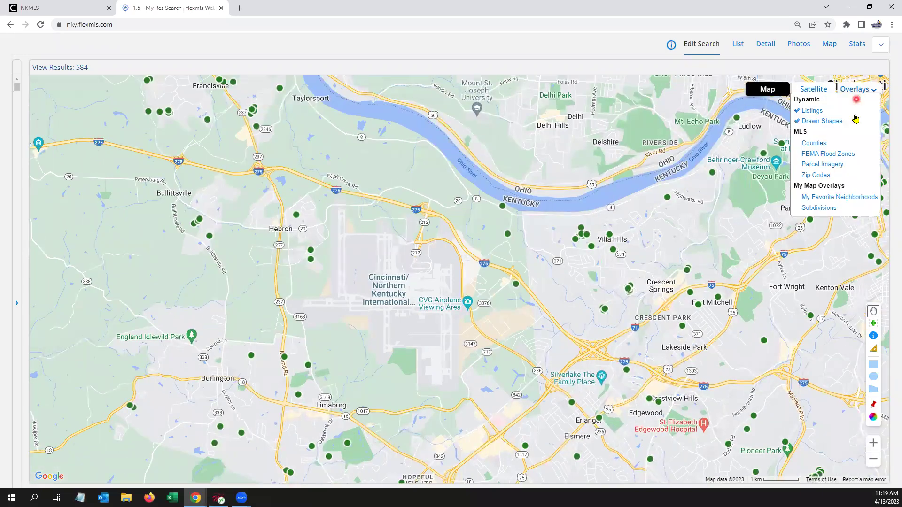
pyautogui.click(847, 156)
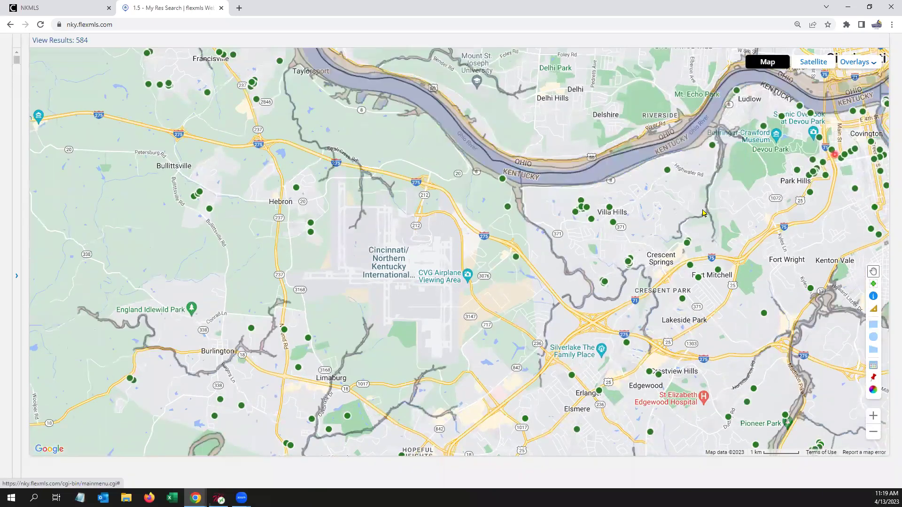
# Step: Zoom and pan the flood map to Ludlow and Covington, then restore the header and search panel
pyautogui.doubleClick(612, 241)
pyautogui.moveTo(653, 187); pyautogui.dragTo(482, 288)
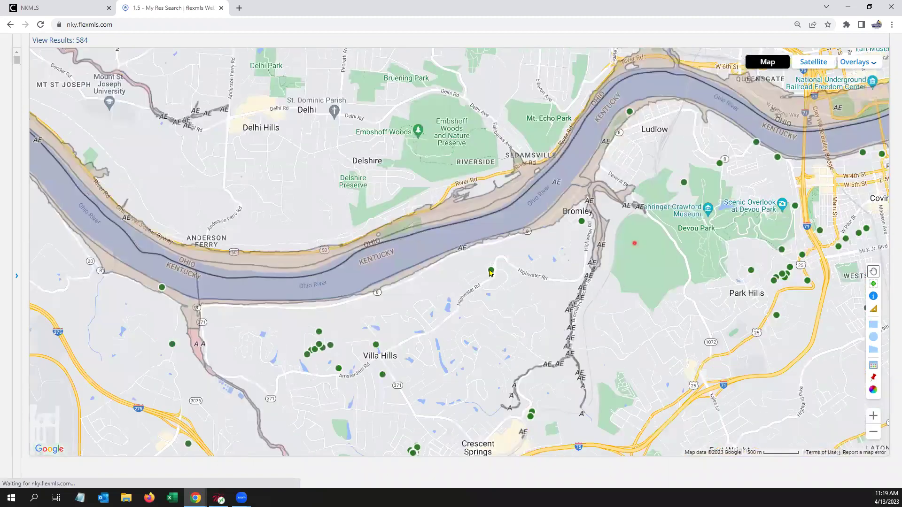
pyautogui.moveTo(634, 243); pyautogui.dragTo(493, 267)
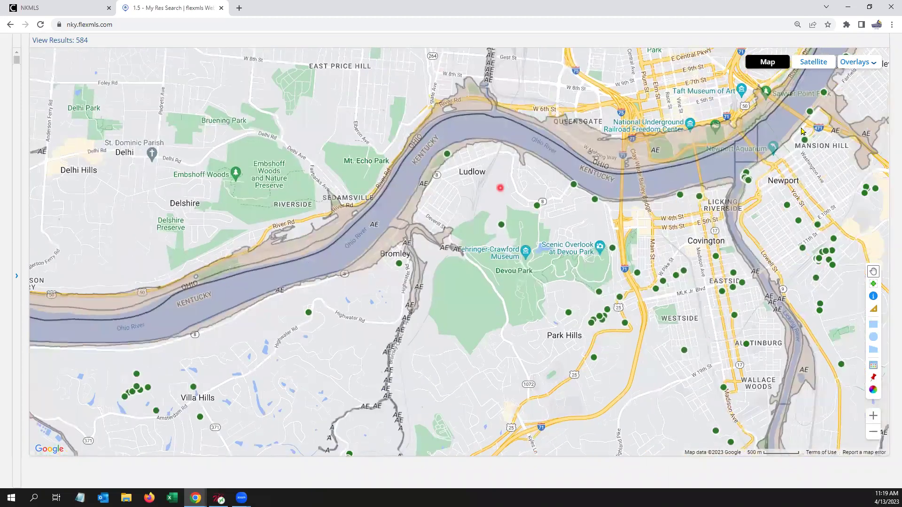
pyautogui.click(872, 63)
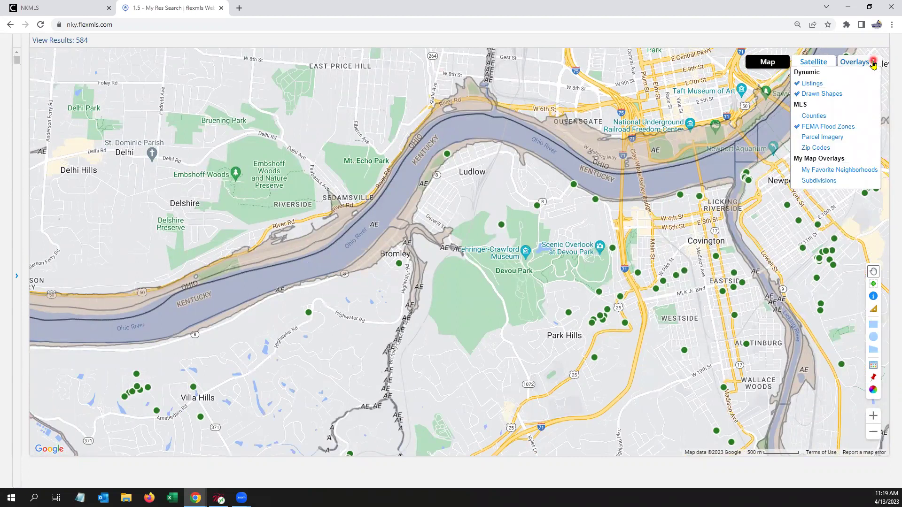
pyautogui.moveTo(679, 251); pyautogui.dragTo(586, 315)
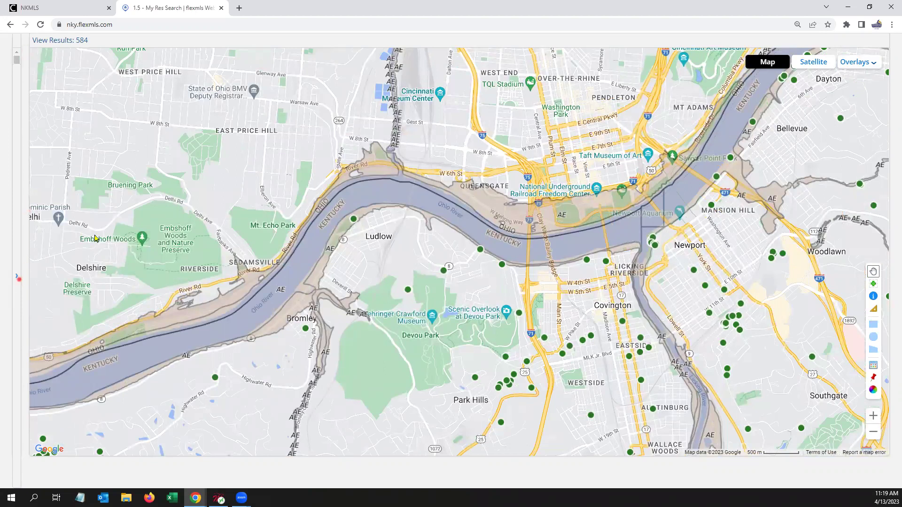
pyautogui.click(18, 279)
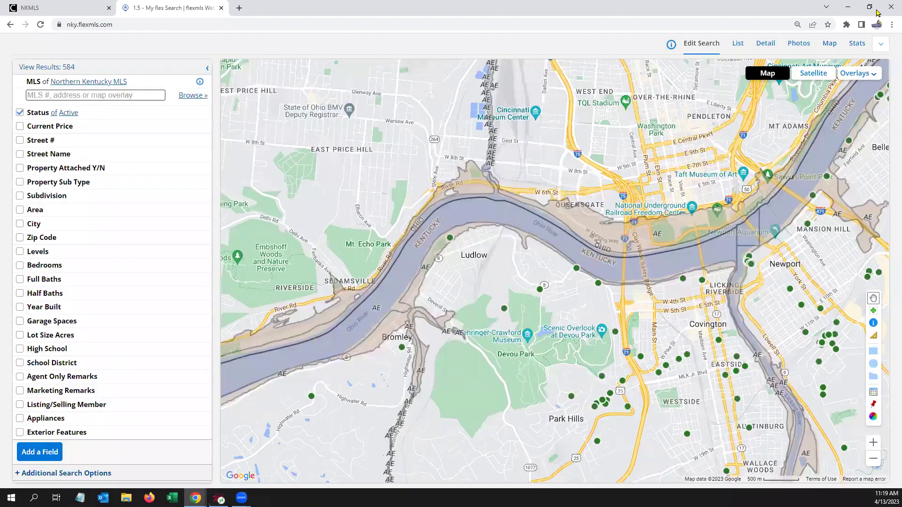
pyautogui.click(881, 47)
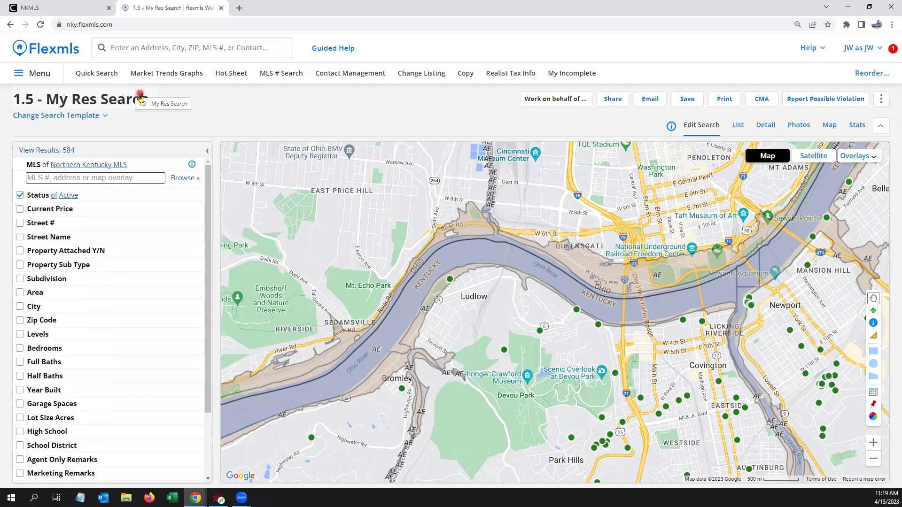
pyautogui.click(109, 77)
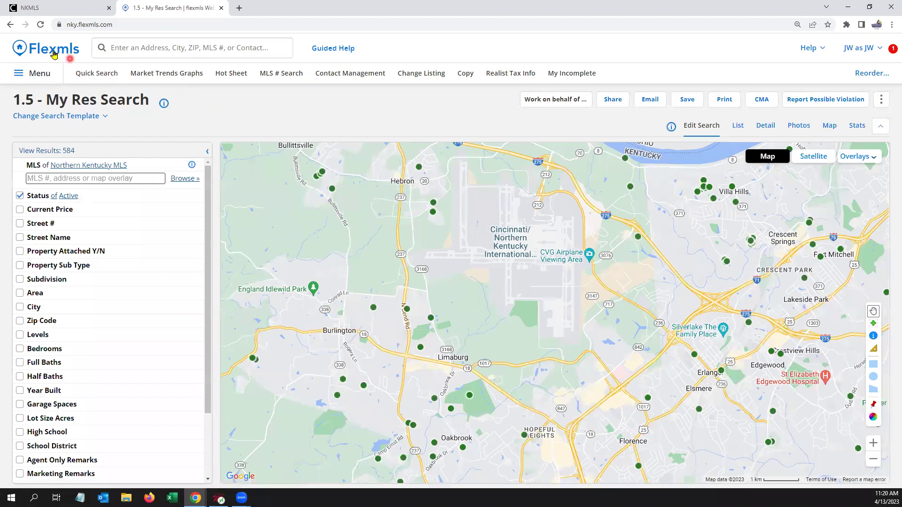
# Step: Search 'my reports', open My Reports, and start a new Customer Flyer report
pyautogui.click(55, 50)
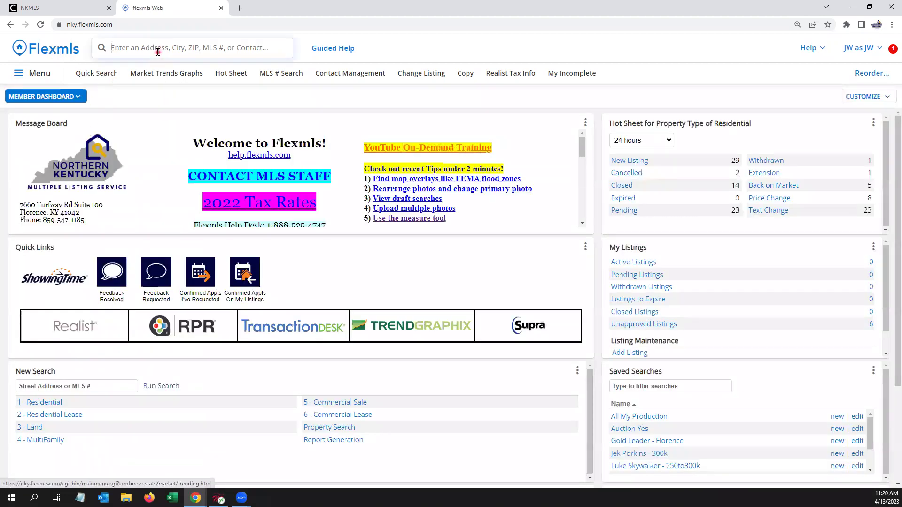
pyautogui.click(158, 51)
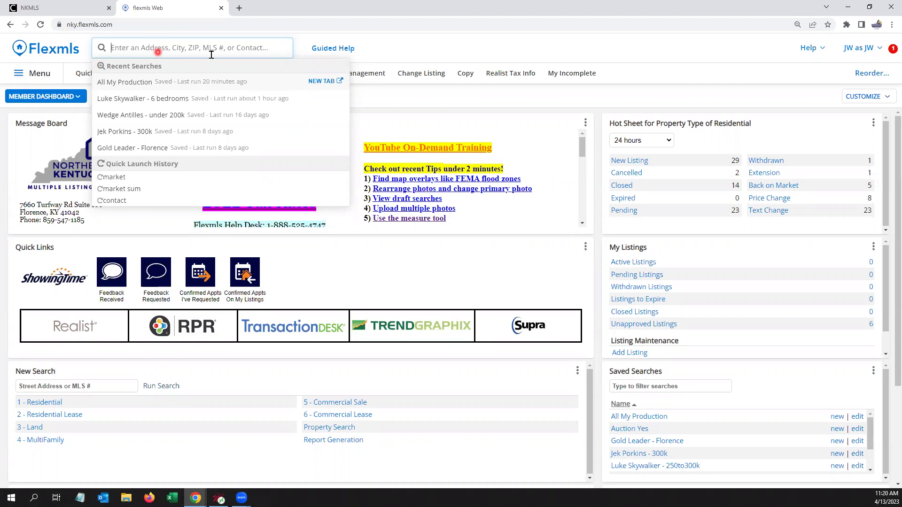
pyautogui.write('my reports')
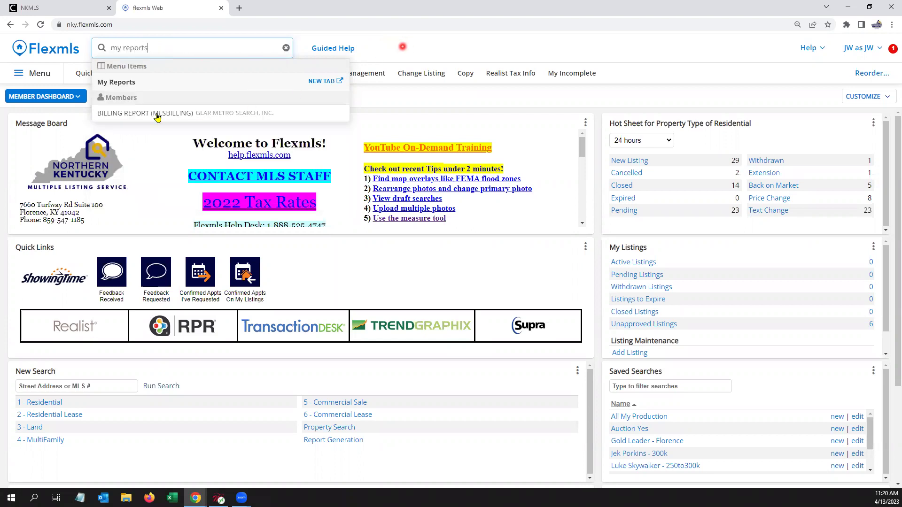
pyautogui.click(126, 87)
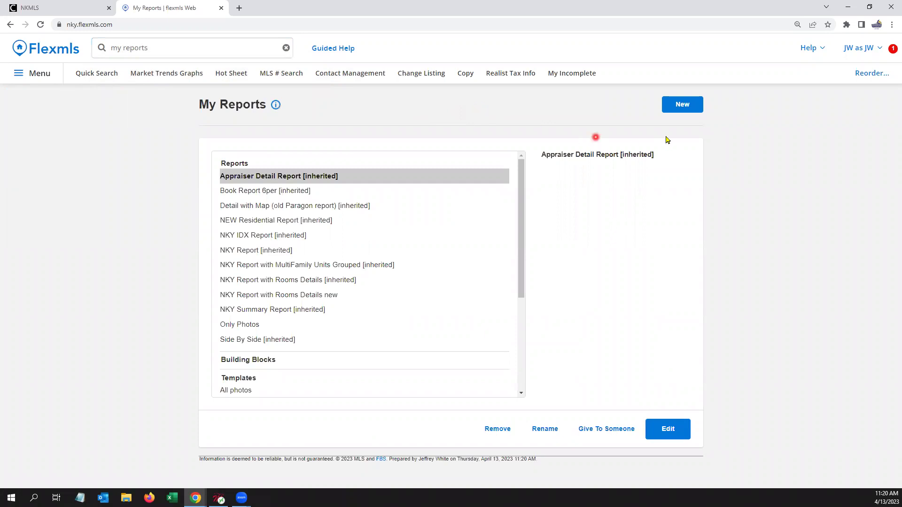
pyautogui.click(693, 109)
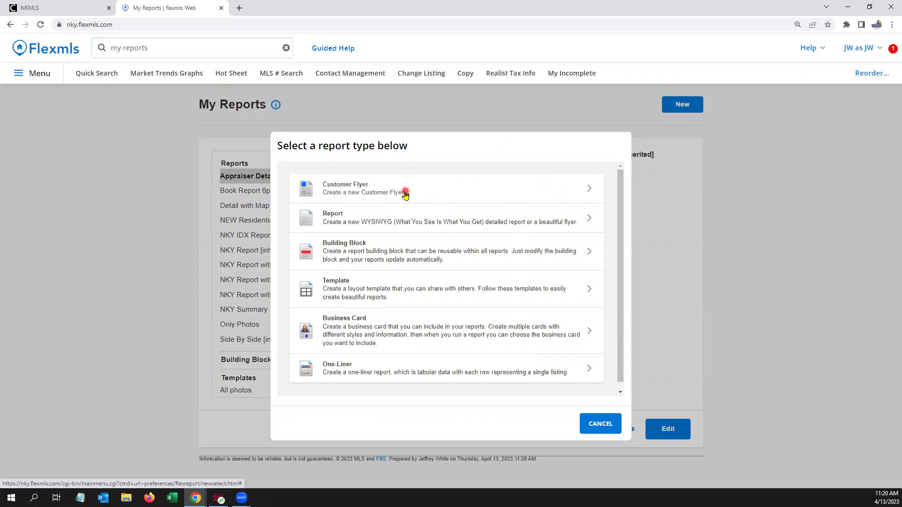
pyautogui.click(405, 194)
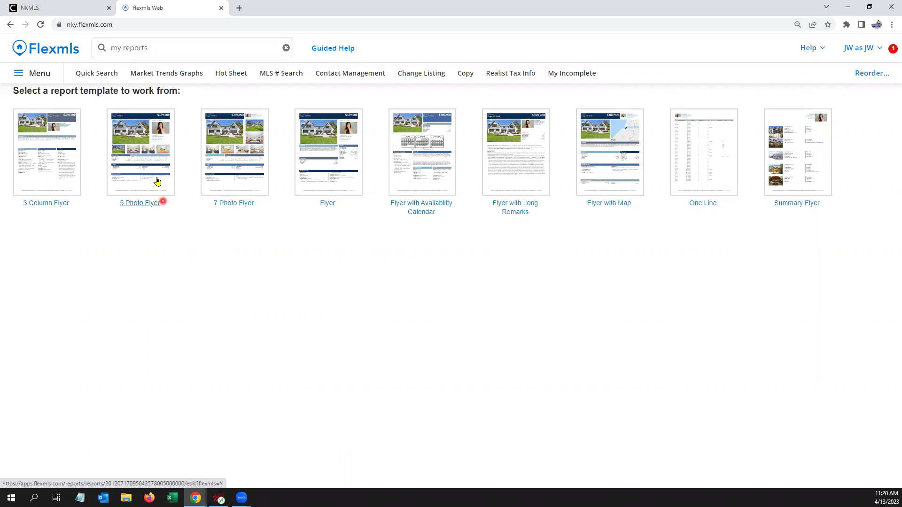
# Step: Pick the 5 Photo Flyer template for the listing
pyautogui.click(152, 152)
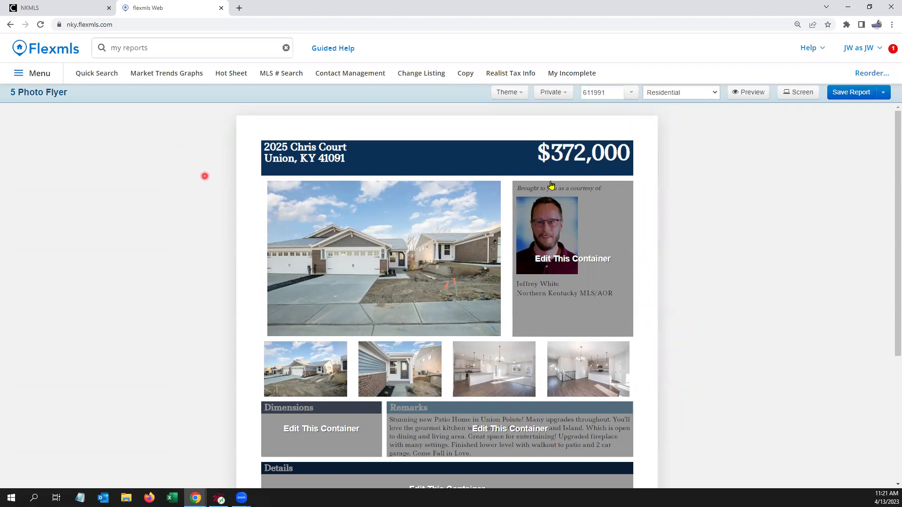
pyautogui.scroll(-1, 573, 235)
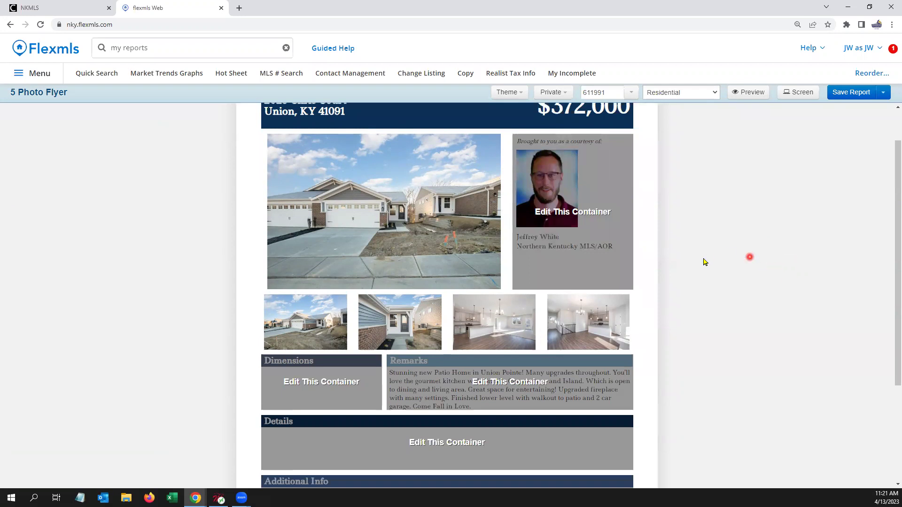
pyautogui.scroll(1, 667, 273)
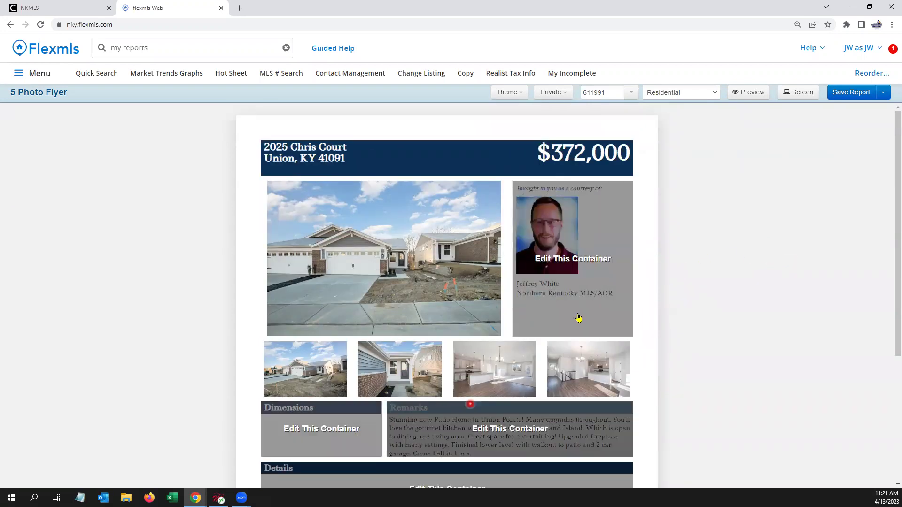
# Step: Add Primary Phone and Email to the flyer's agent branding block
pyautogui.click(569, 257)
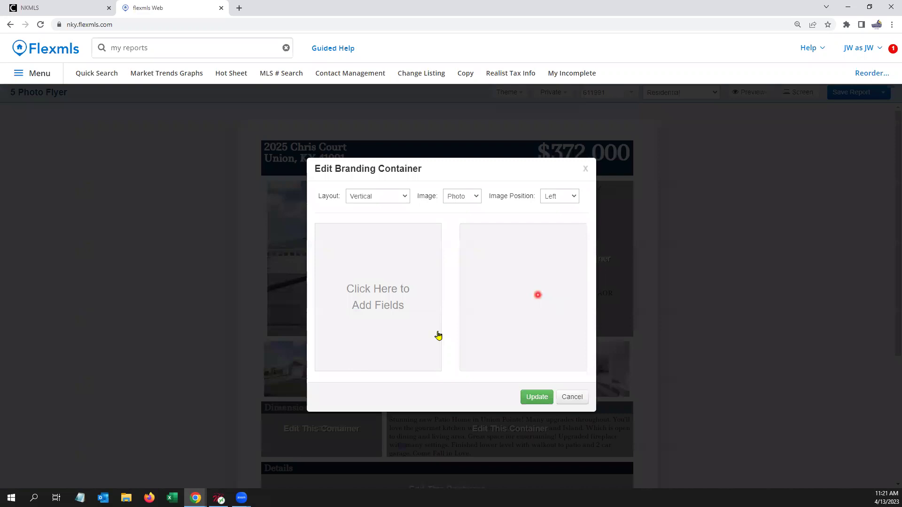
pyautogui.click(388, 293)
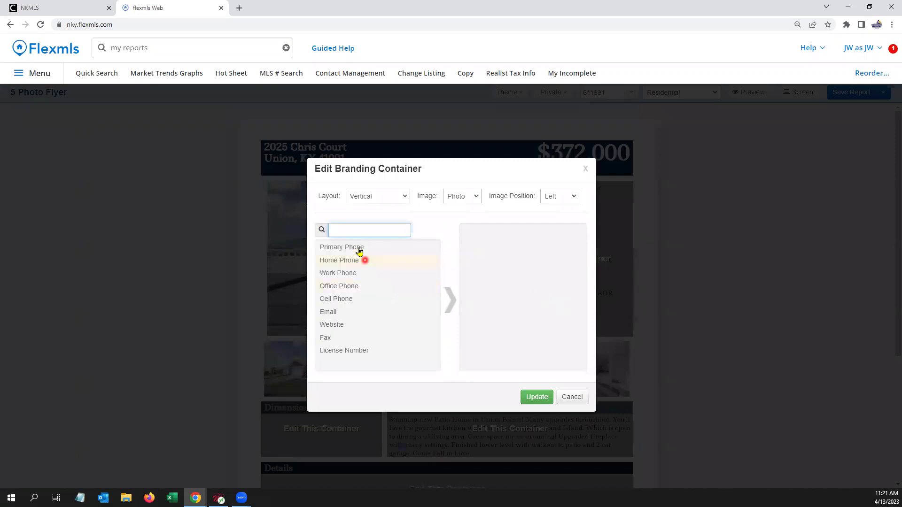
pyautogui.click(359, 245)
pyautogui.click(357, 299)
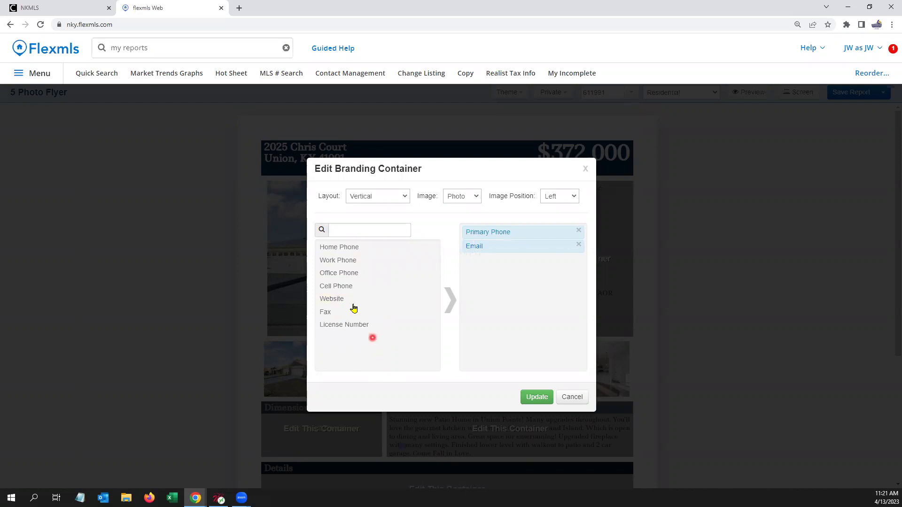
pyautogui.click(537, 397)
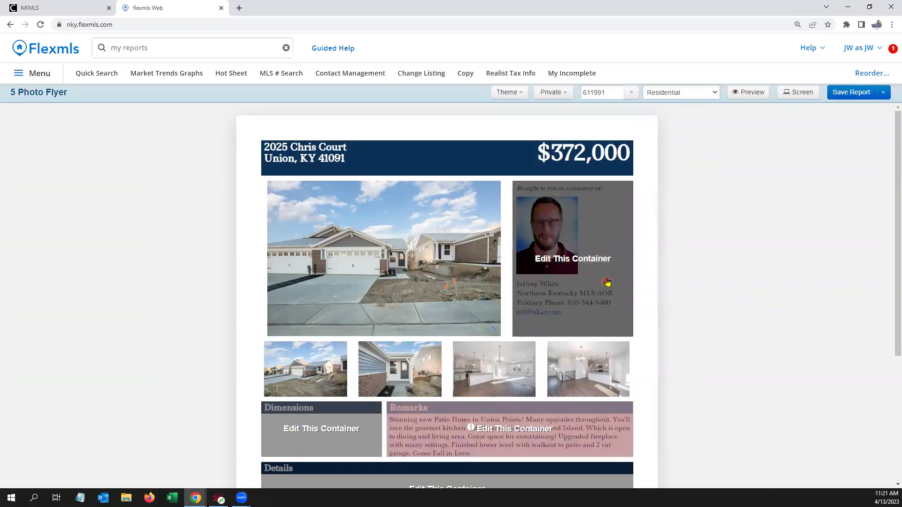
# Step: Start replacing the Dimensions container's title with Basics
pyautogui.scroll(-3, 704, 242)
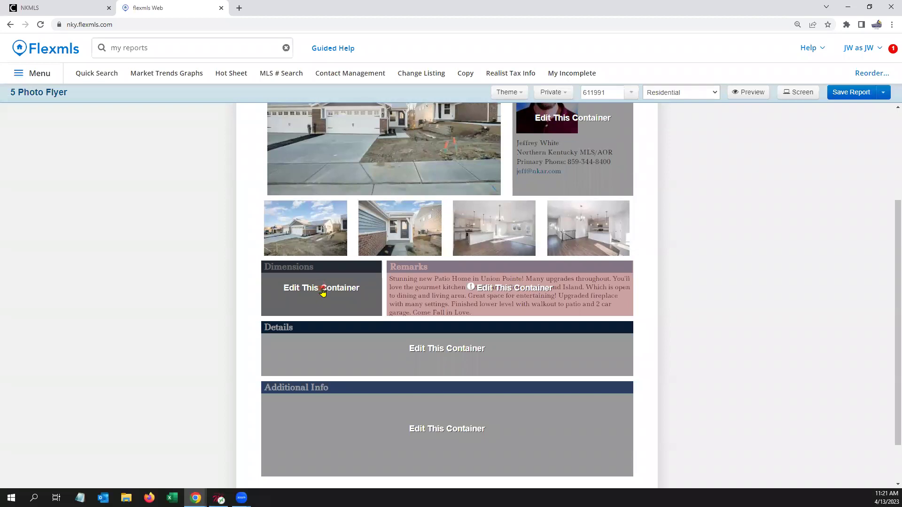
pyautogui.click(322, 291)
pyautogui.click(437, 200)
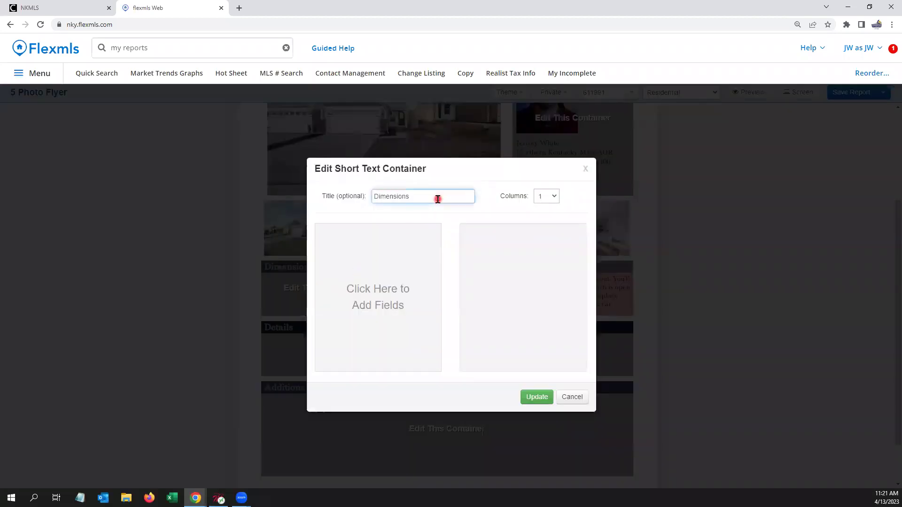
pyautogui.moveTo(438, 199); pyautogui.dragTo(316, 189)
pyautogui.write('Basics')
# Step: Set the Basics container to 2 columns and add Bedrooms, Total Baths and Full Baths
pyautogui.click(553, 198)
pyautogui.click(548, 220)
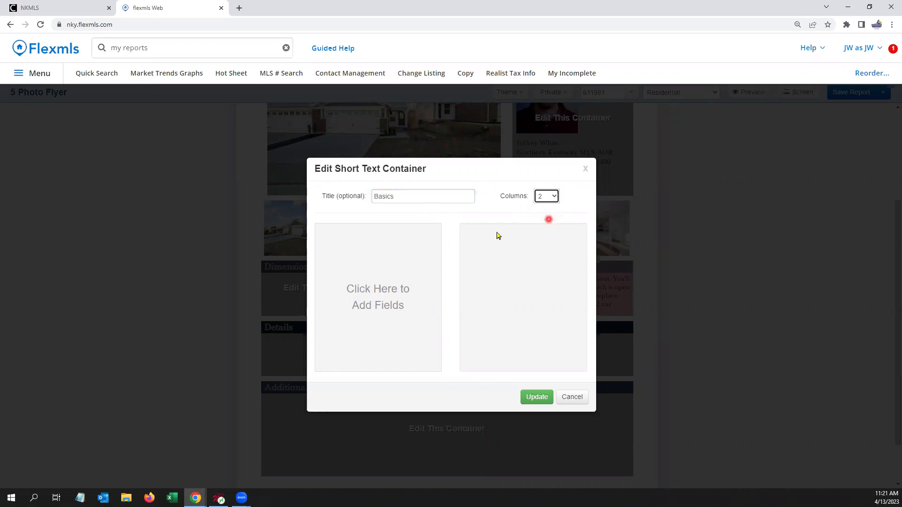
pyautogui.click(374, 292)
pyautogui.write('bed')
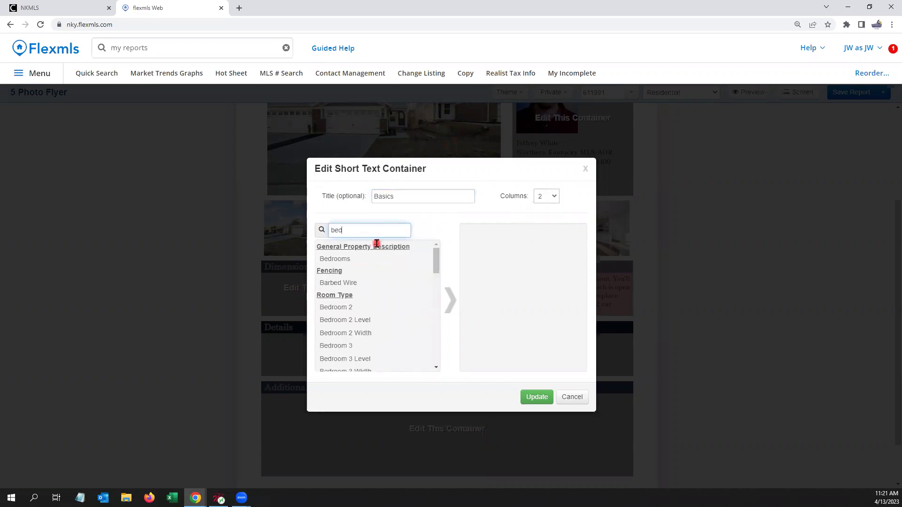
pyautogui.click(355, 259)
pyautogui.moveTo(356, 230); pyautogui.dragTo(290, 233)
pyautogui.write('bath')
pyautogui.click(342, 258)
pyautogui.click(344, 259)
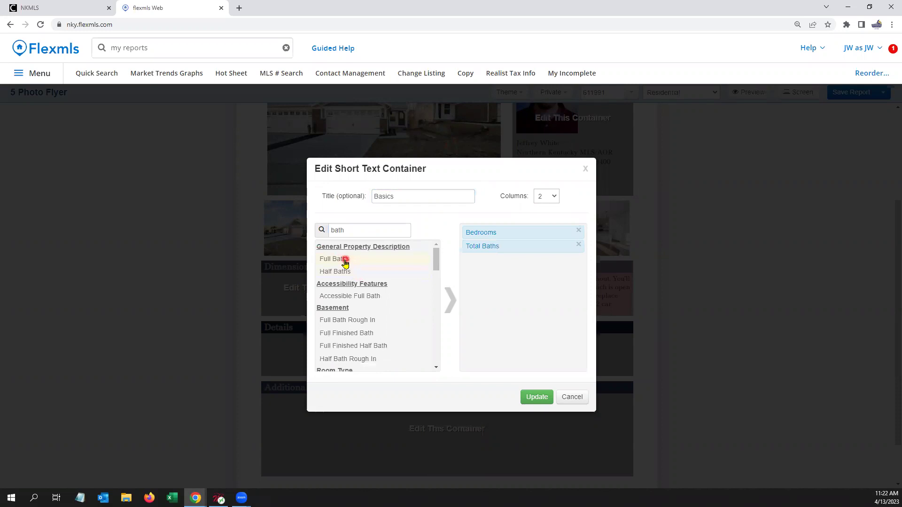
# Step: Add Lot Size Dimensions and Garage Spaces, then start moving Full Baths below Lot Size Dimensions
pyautogui.click(362, 233)
pyautogui.moveTo(322, 231); pyautogui.dragTo(286, 229)
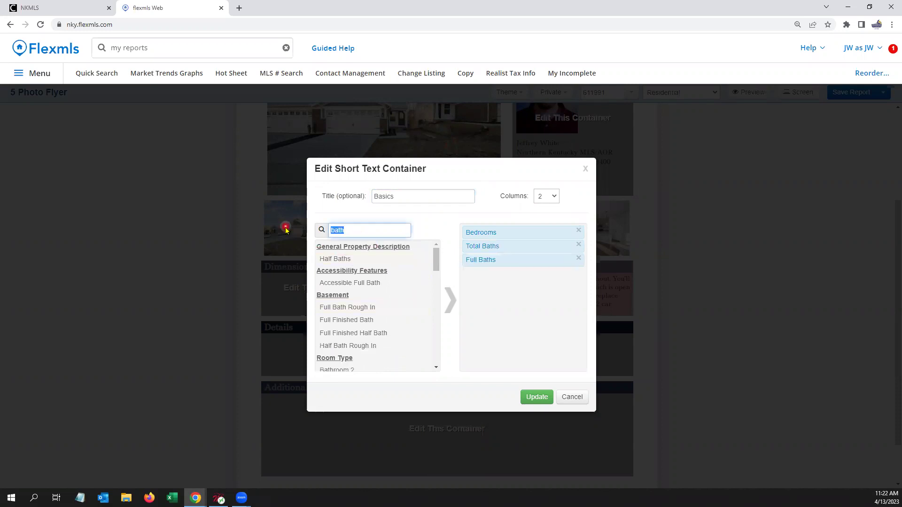
pyautogui.write('lot')
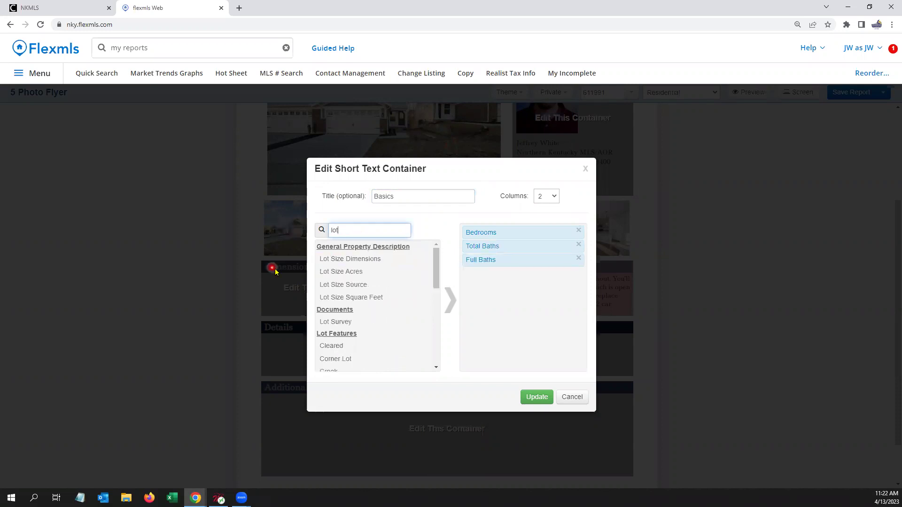
pyautogui.click(362, 261)
pyautogui.doubleClick(363, 259)
pyautogui.doubleClick(369, 230)
pyautogui.write('garage')
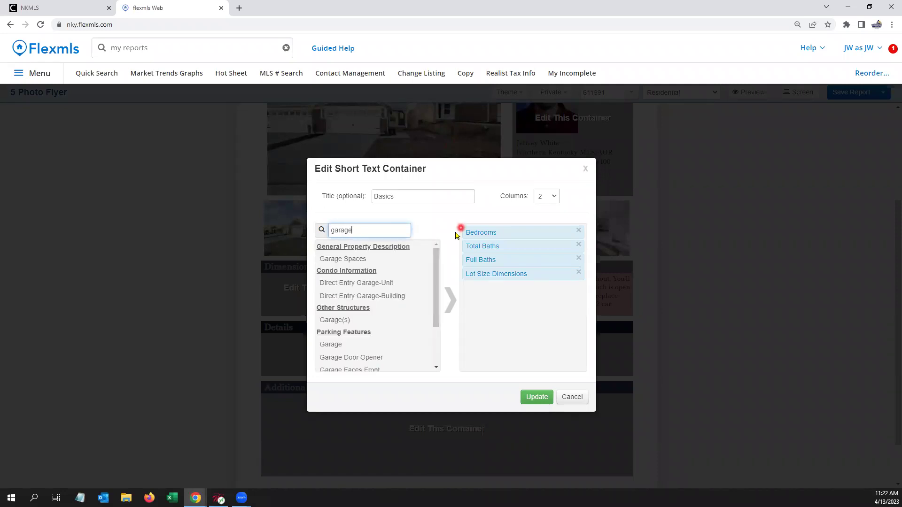
pyautogui.doubleClick(359, 259)
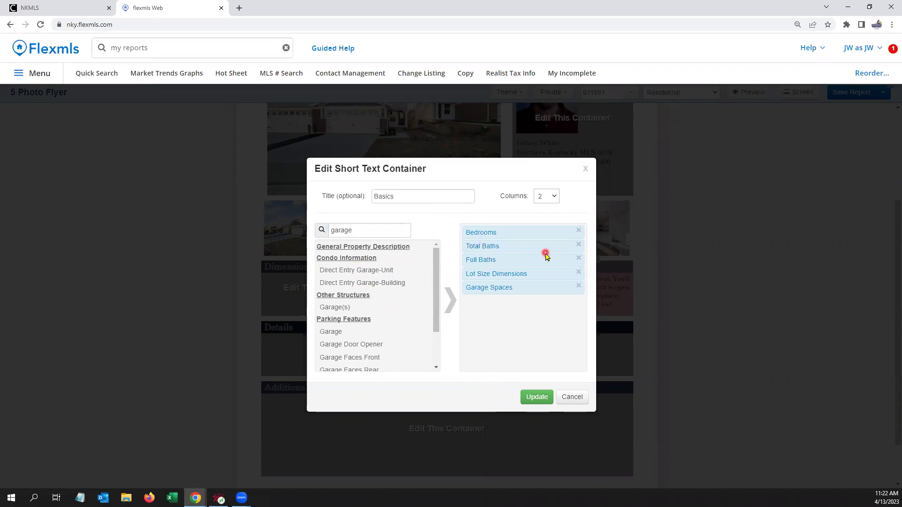
pyautogui.moveTo(545, 255)
pyautogui.mouseDown()
pyautogui.moveTo(526, 286)
pyautogui.moveTo(533, 259)
pyautogui.mouseUp()
# Step: Place Full Baths after Lot Size Dimensions and relabel Bedrooms as Beds, Total Baths as Total Bths
pyautogui.click(484, 233)
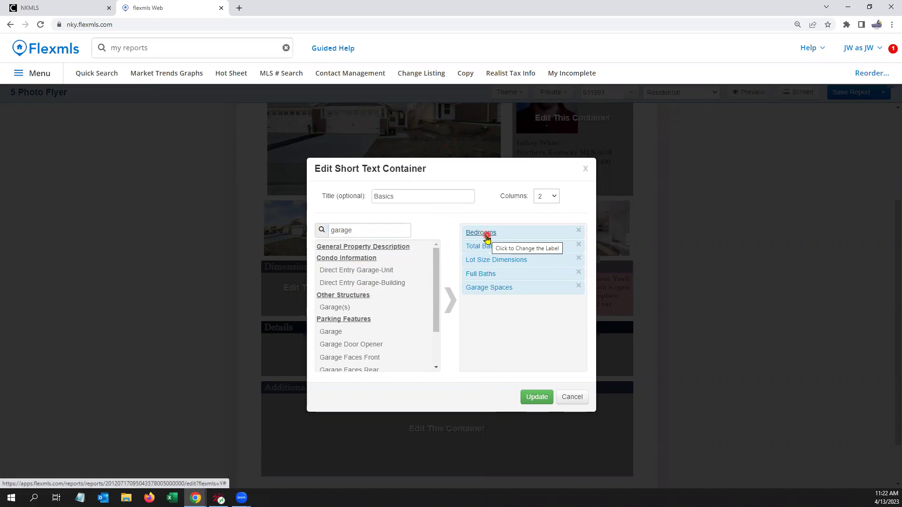
pyautogui.click(485, 233)
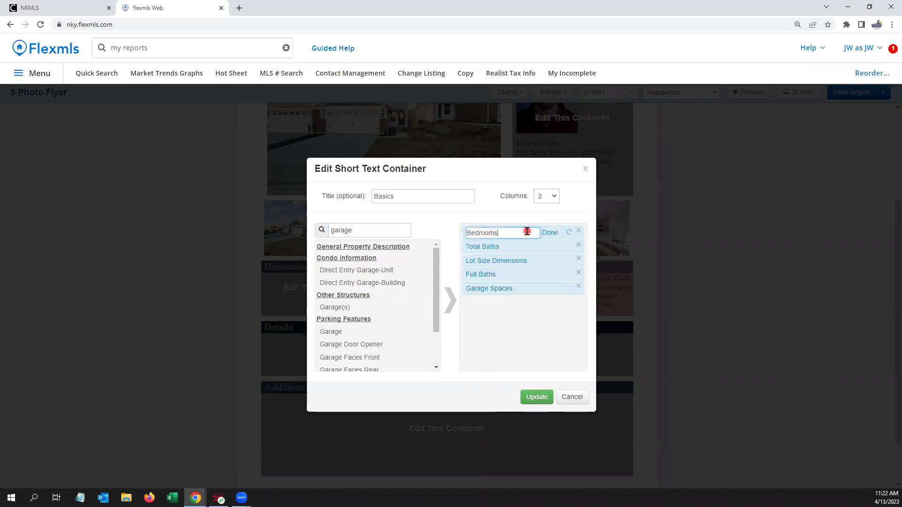
pyautogui.write('s')
pyautogui.click(549, 233)
pyautogui.click(494, 248)
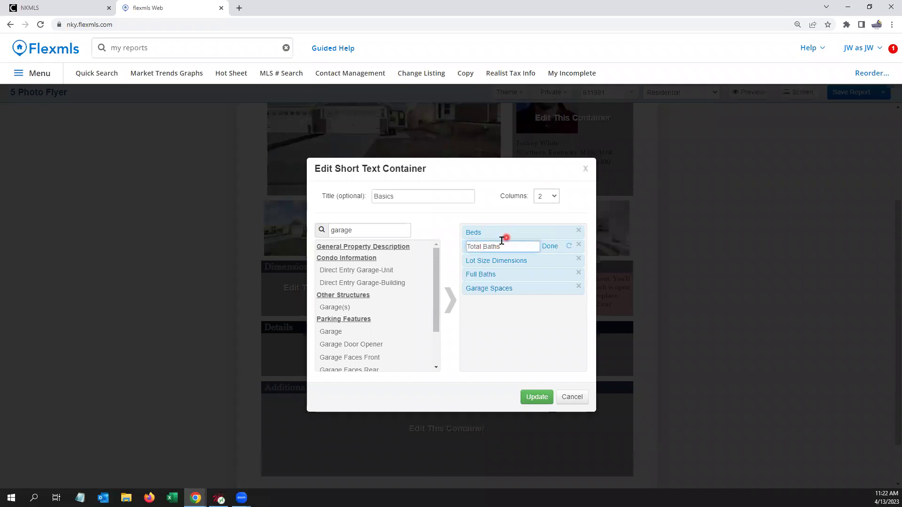
pyautogui.press('BackSpace')
pyautogui.press('BackSpace')
pyautogui.write('hs')
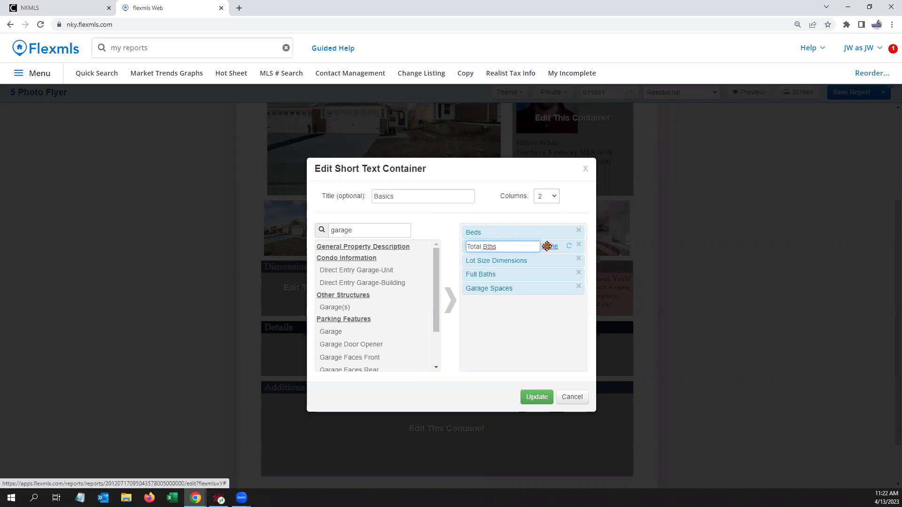
pyautogui.click(548, 247)
# Step: Shorten the Lot Size Dimensions label to Lot Dim
pyautogui.click(515, 260)
pyautogui.click(490, 260)
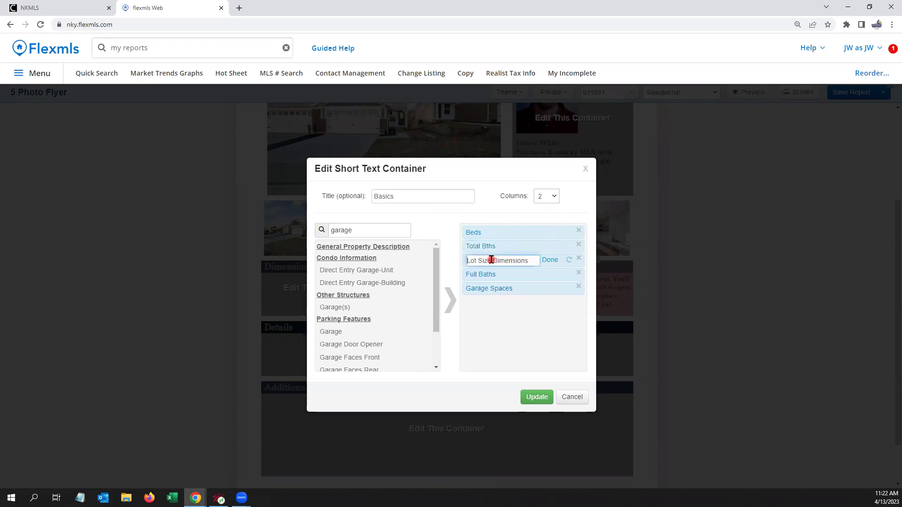
pyautogui.press('BackSpace')
pyautogui.press('BackSpace')
pyautogui.press('BackSpace')
pyautogui.press('BackSpace')
pyautogui.press('BackSpace')
pyautogui.press('BackSpace')
pyautogui.click(513, 262)
pyautogui.press('BackSpace')
pyautogui.write('.')
pyautogui.click(474, 261)
pyautogui.write('t')
# Step: Relabel Full Baths as Full Bths and Garage Spaces as Garage, then apply the Basics changes
pyautogui.click(516, 289)
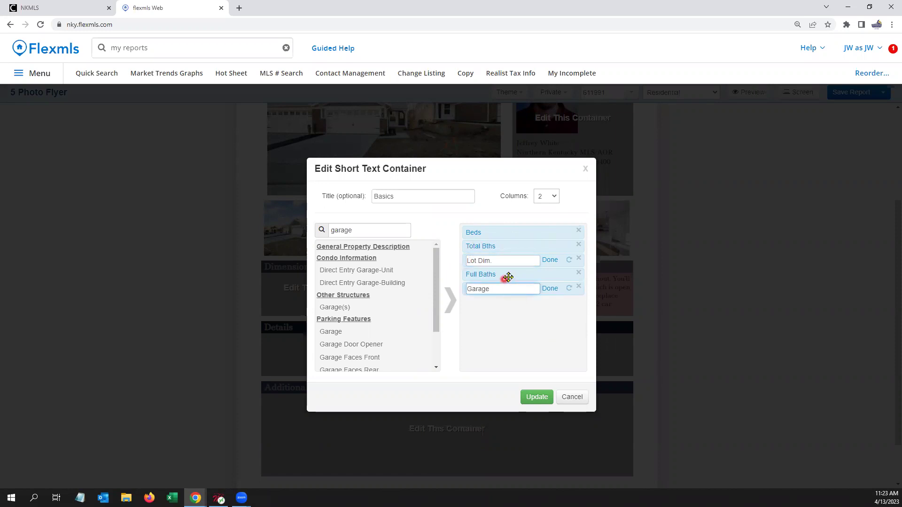
pyautogui.click(492, 275)
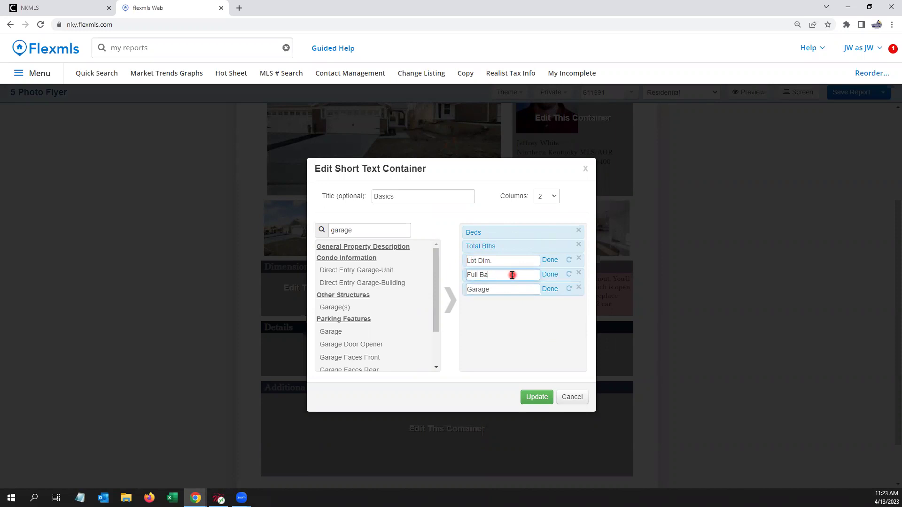
pyautogui.write('s')
pyautogui.click(549, 261)
pyautogui.click(550, 274)
pyautogui.click(550, 288)
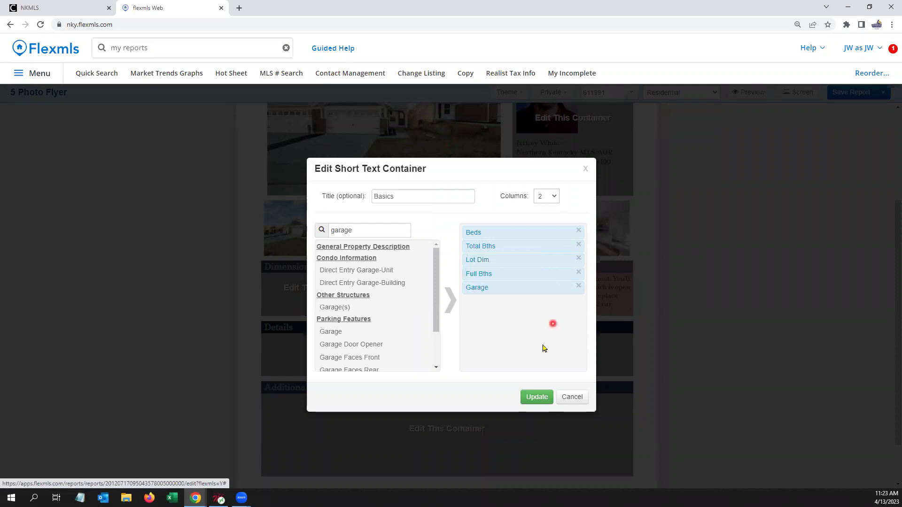
pyautogui.click(538, 398)
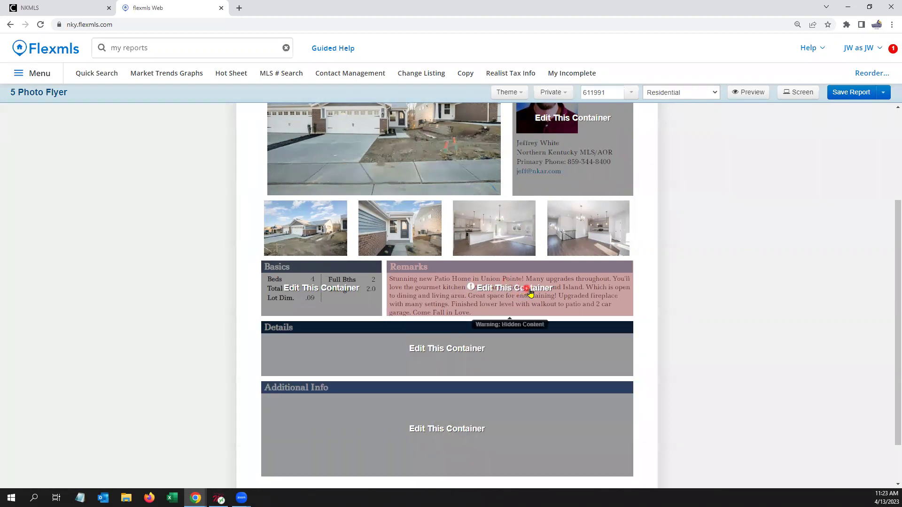
# Step: Retitle the Remarks container Features, swap Public Remarks for Exterior Features, and apply
pyautogui.click(545, 293)
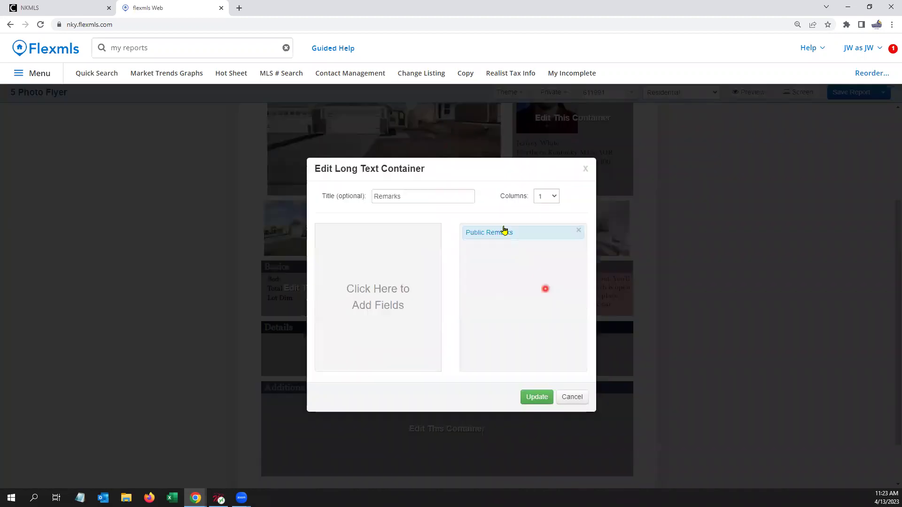
pyautogui.doubleClick(453, 197)
pyautogui.write('Feature')
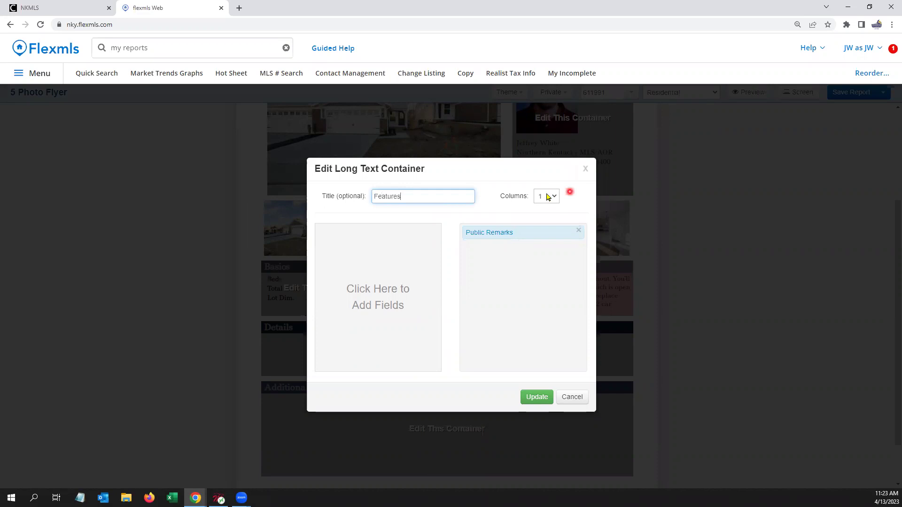
pyautogui.click(578, 232)
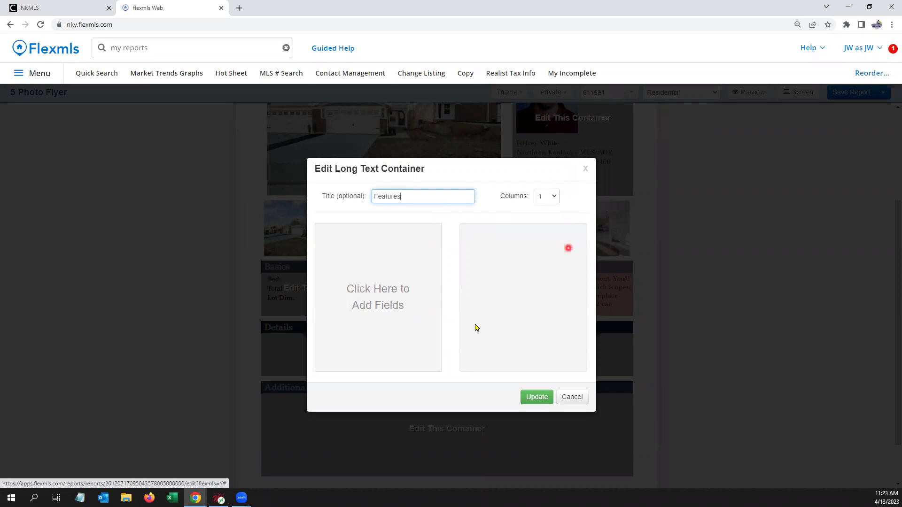
pyautogui.click(373, 310)
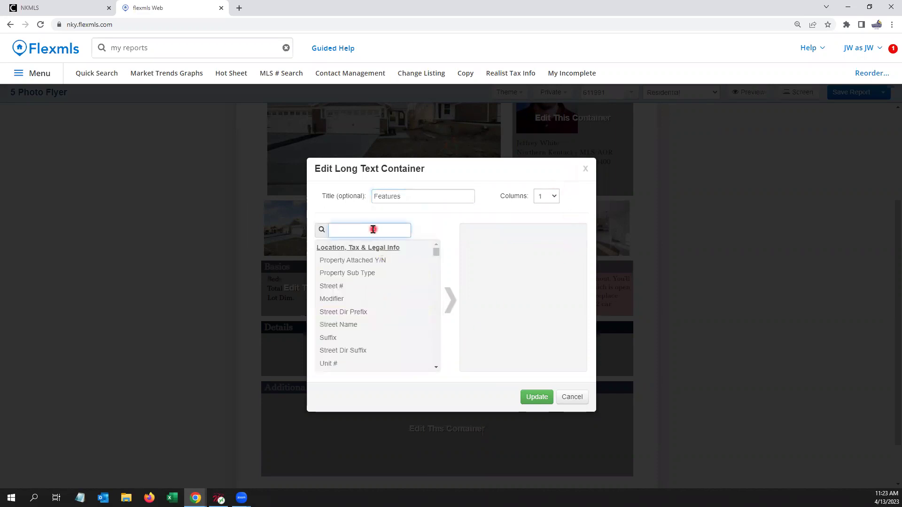
pyautogui.write('exger')
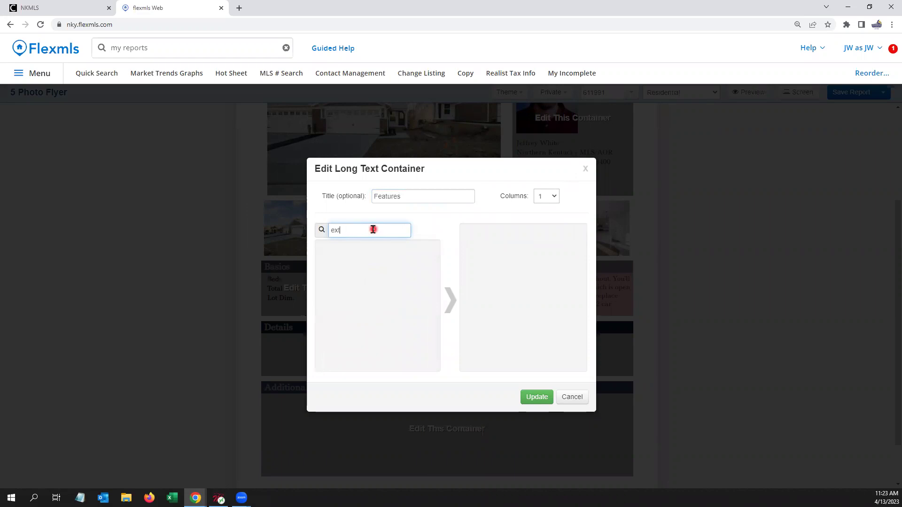
pyautogui.write('er')
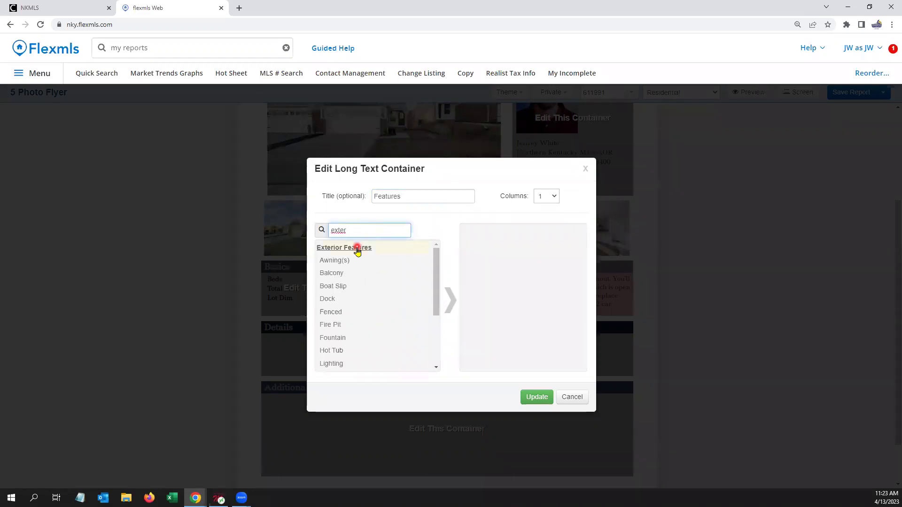
pyautogui.click(357, 248)
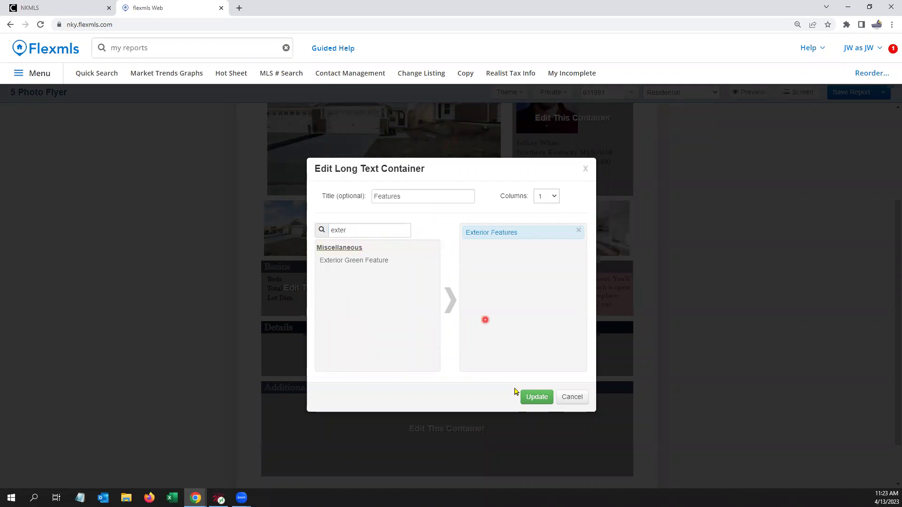
pyautogui.click(539, 399)
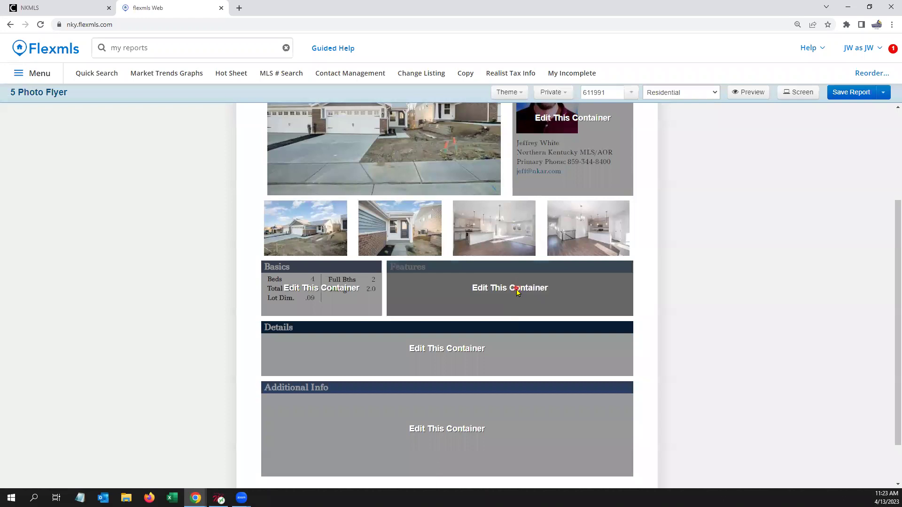
# Step: Add the Interior Features group to the Features container and apply
pyautogui.click(517, 289)
pyautogui.click(372, 230)
pyautogui.moveTo(370, 230); pyautogui.dragTo(296, 235)
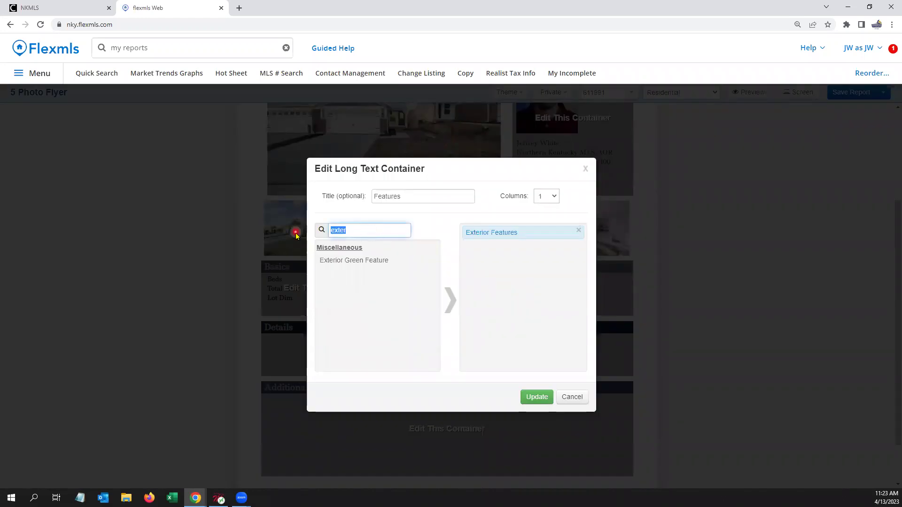
pyautogui.write('interir')
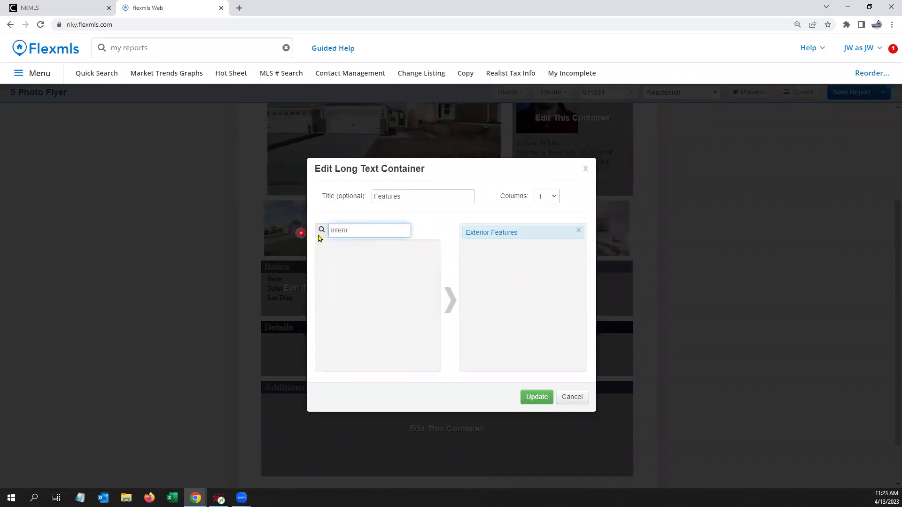
pyautogui.press('BackSpace')
pyautogui.click(364, 246)
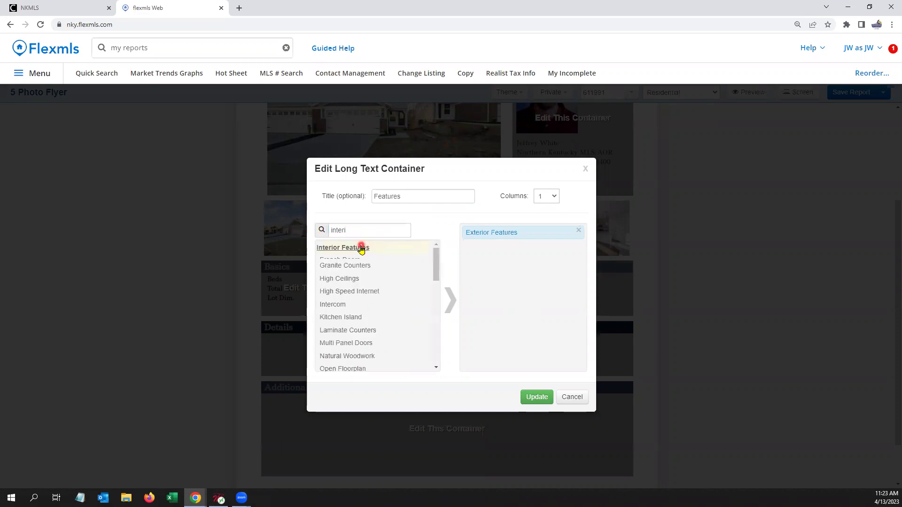
pyautogui.click(536, 397)
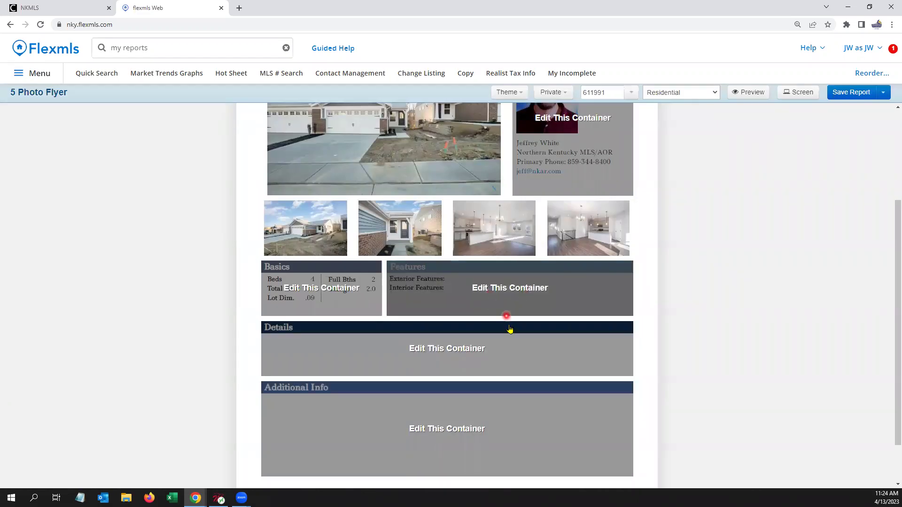
# Step: Set the Details container to three columns and add Subdivision
pyautogui.click(448, 351)
pyautogui.click(552, 197)
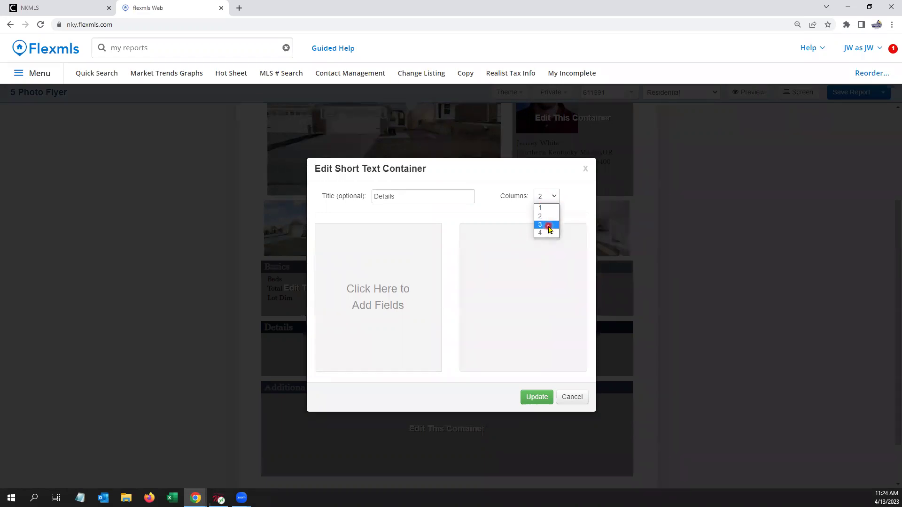
pyautogui.click(550, 226)
pyautogui.click(384, 299)
pyautogui.write('sub')
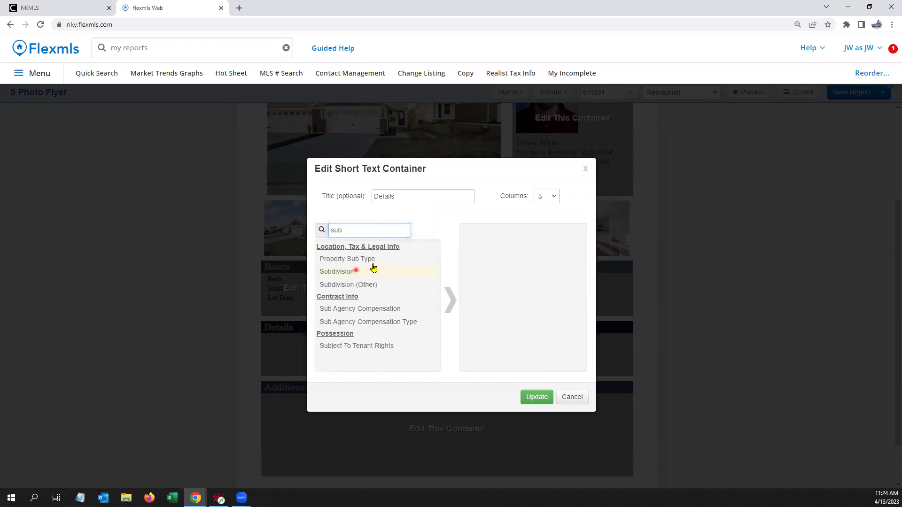
pyautogui.click(373, 268)
pyautogui.moveTo(329, 231); pyautogui.dragTo(394, 225)
pyautogui.press('BackSpace')
# Step: Add New Construction, School District and Tax Rate to the Details fields
pyautogui.scroll(-4, 412, 263)
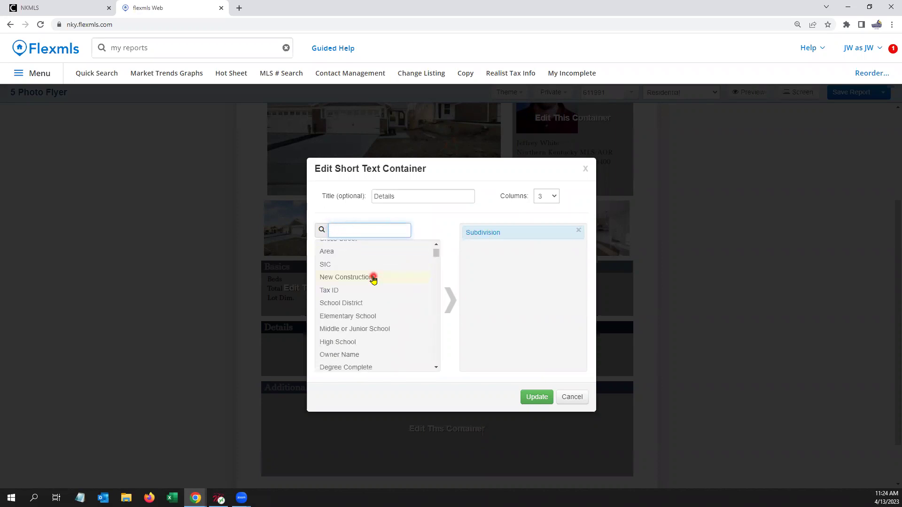
pyautogui.click(363, 277)
pyautogui.click(357, 296)
pyautogui.scroll(-2, 400, 329)
pyautogui.scroll(-2, 401, 331)
pyautogui.scroll(2, 400, 330)
pyautogui.scroll(-3, 399, 328)
pyautogui.scroll(3, 393, 322)
pyautogui.scroll(2, 376, 348)
pyautogui.scroll(-1, 357, 349)
pyautogui.doubleClick(380, 338)
# Step: Add Rooms Total, Fireplace Y/N and Basement Y/N, then apply the Details changes
pyautogui.scroll(-6, 379, 319)
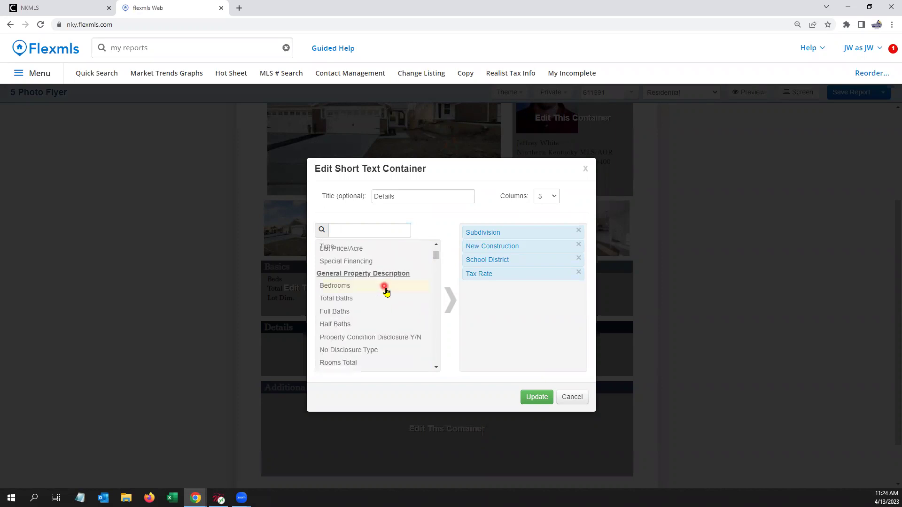
pyautogui.scroll(-2, 385, 290)
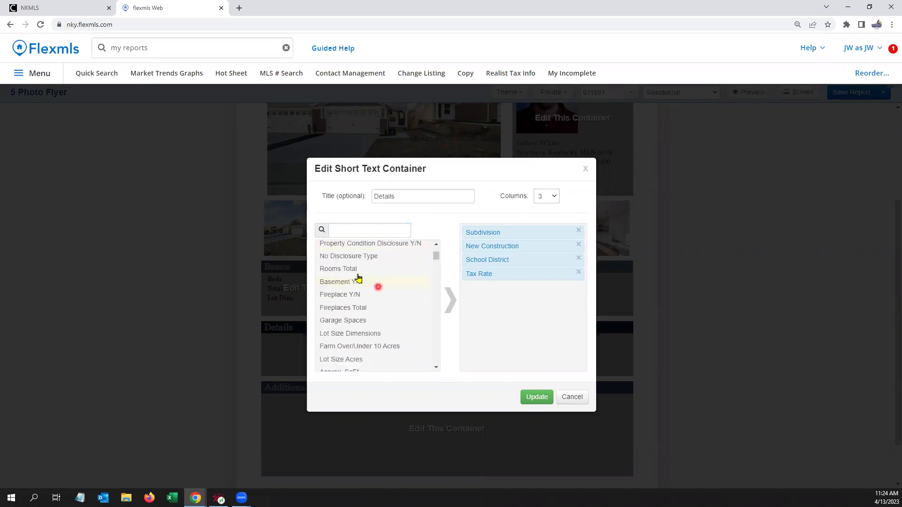
pyautogui.doubleClick(355, 274)
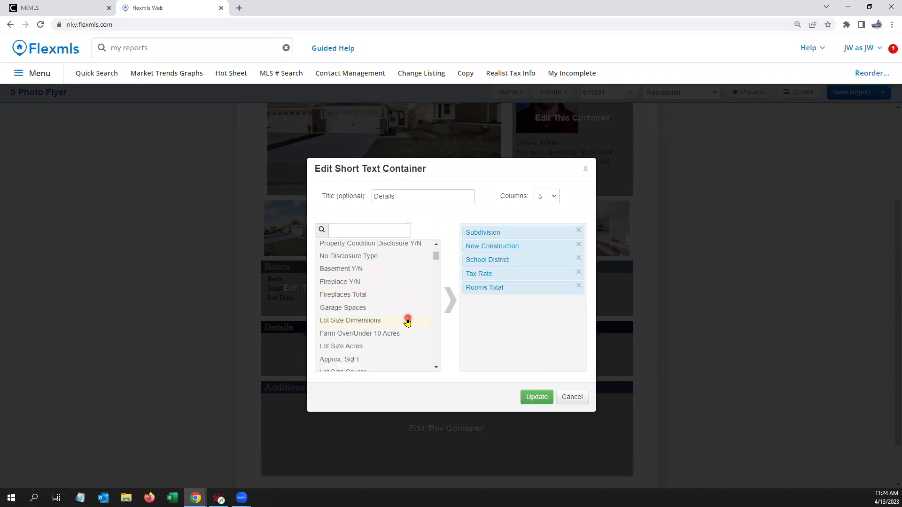
pyautogui.doubleClick(355, 282)
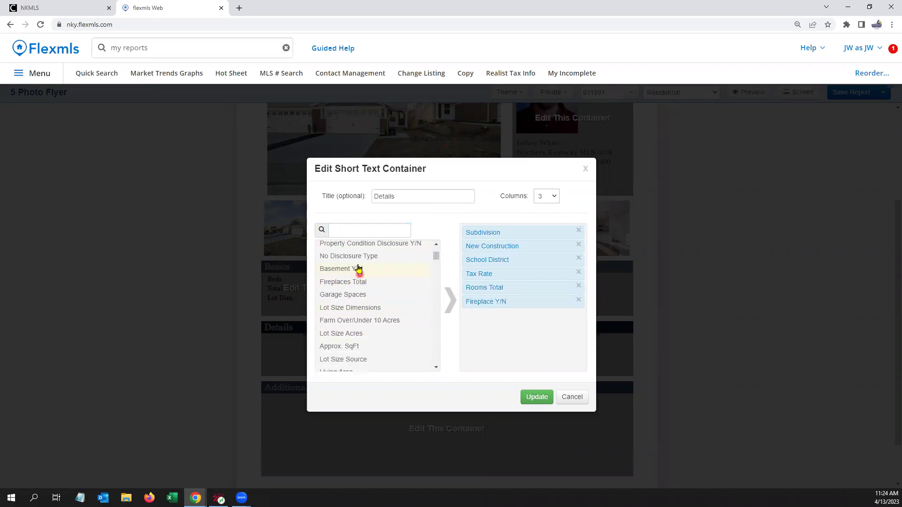
pyautogui.doubleClick(354, 270)
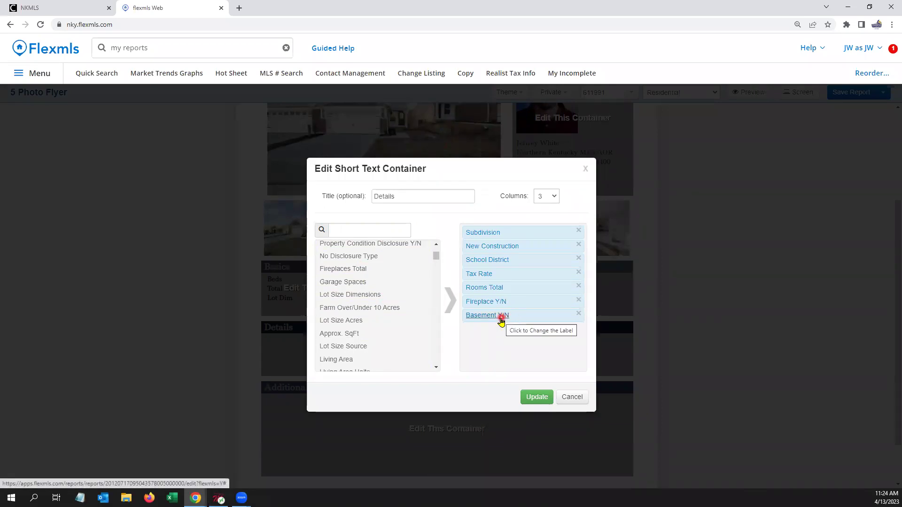
pyautogui.click(532, 398)
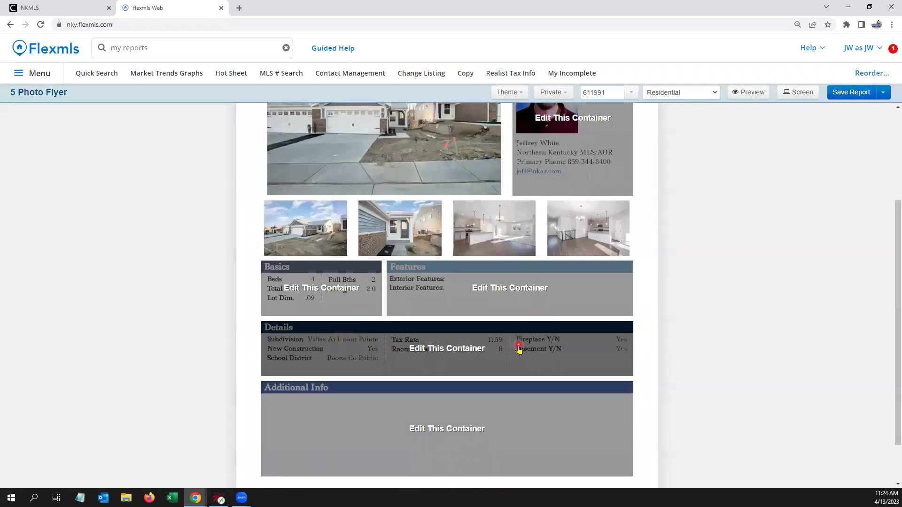
# Step: Retitle the Additional Info block Remarks and set it to one column
pyautogui.scroll(-1, 520, 347)
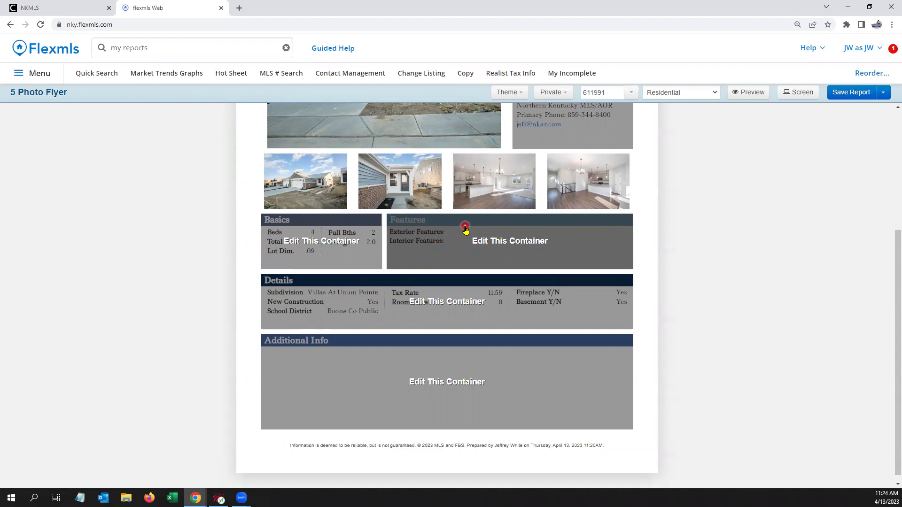
pyautogui.scroll(-1, 467, 233)
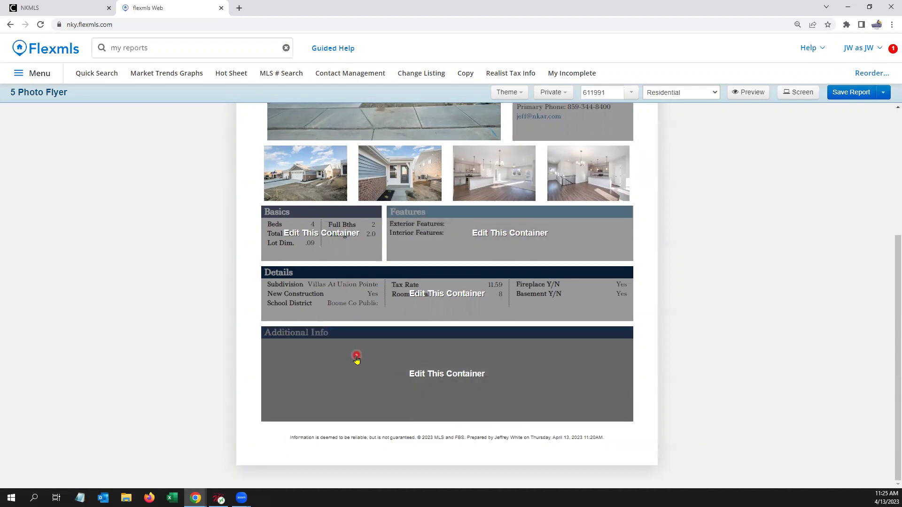
pyautogui.click(458, 376)
pyautogui.moveTo(439, 196); pyautogui.dragTo(340, 197)
pyautogui.write('Remarks')
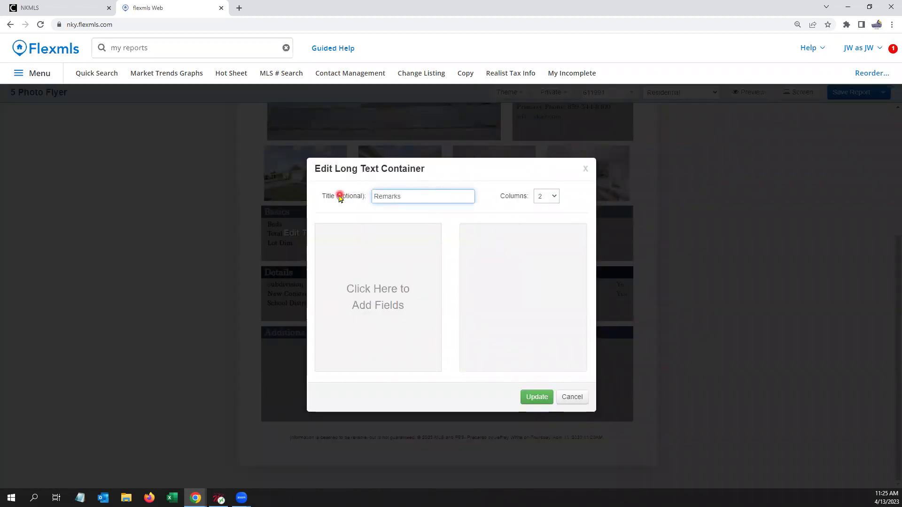
pyautogui.click(551, 197)
pyautogui.click(550, 208)
# Step: Add Marketing Remarks to the Remarks block and apply the changes
pyautogui.click(373, 294)
pyautogui.write('marketing')
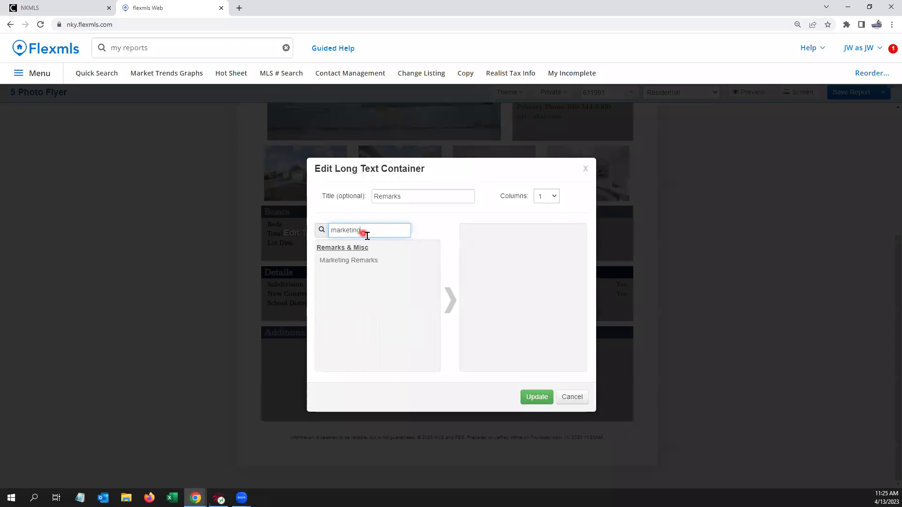
pyautogui.click(359, 259)
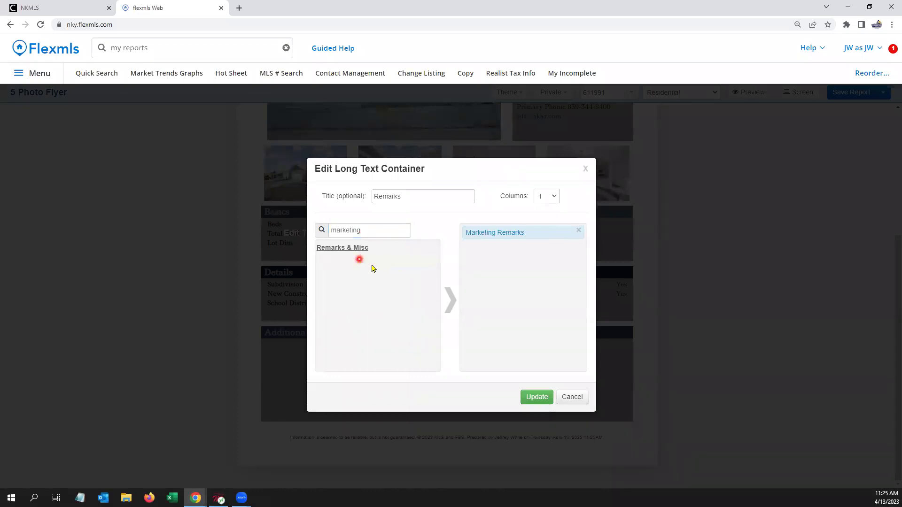
pyautogui.click(532, 398)
pyautogui.click(534, 401)
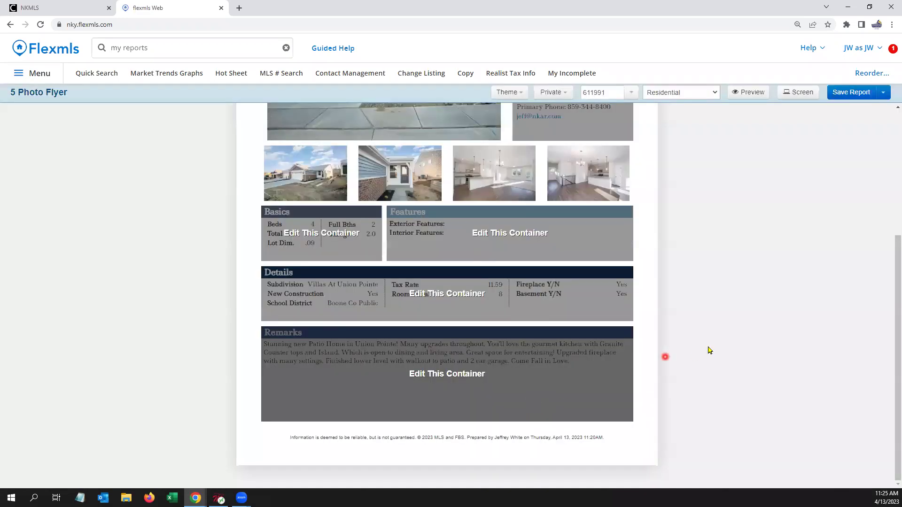
# Step: Save As a new report, replacing the existing name with 'New 5 Photo Flyer'
pyautogui.scroll(4, 683, 355)
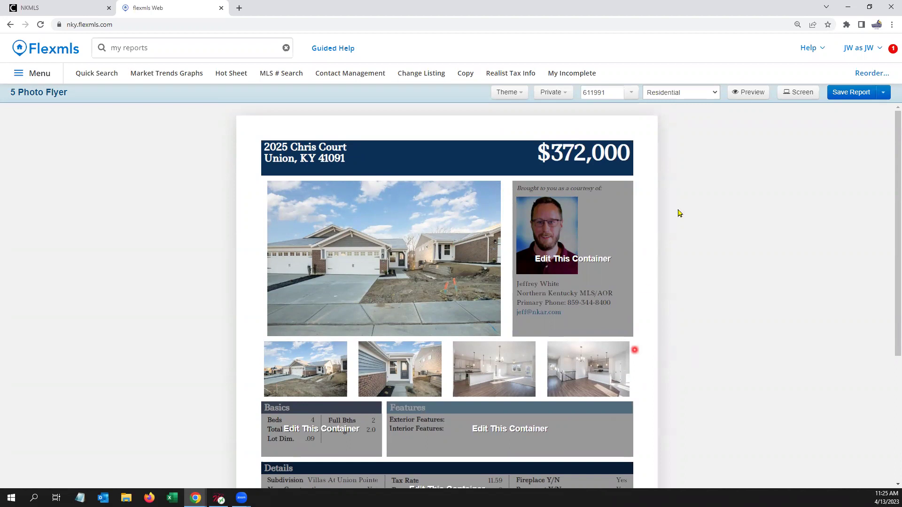
pyautogui.click(882, 96)
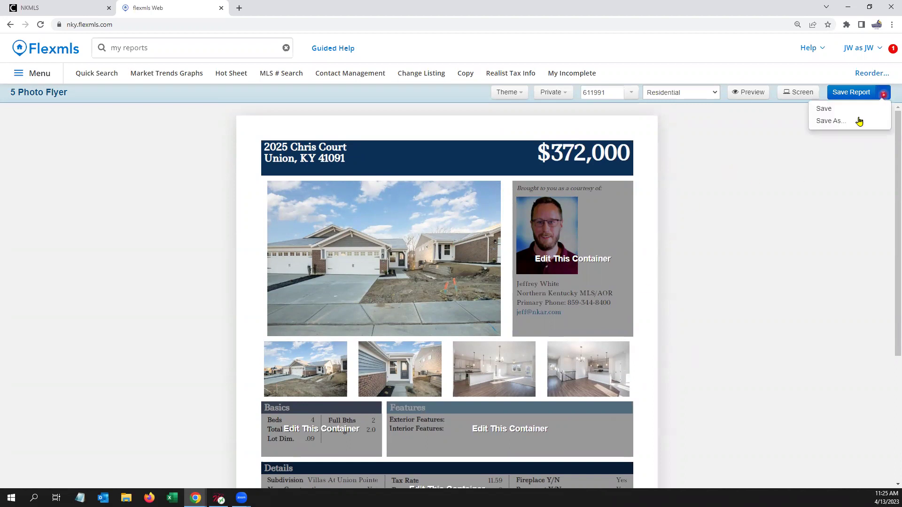
pyautogui.click(830, 121)
pyautogui.click(445, 202)
pyautogui.click(334, 196)
pyautogui.press('BackSpace')
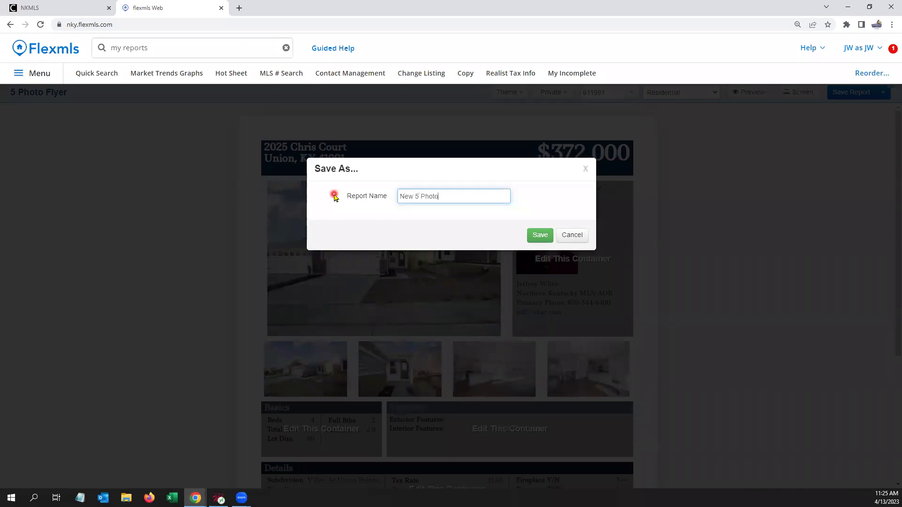
pyautogui.write('New 5 Photo Flyer')
pyautogui.click(543, 239)
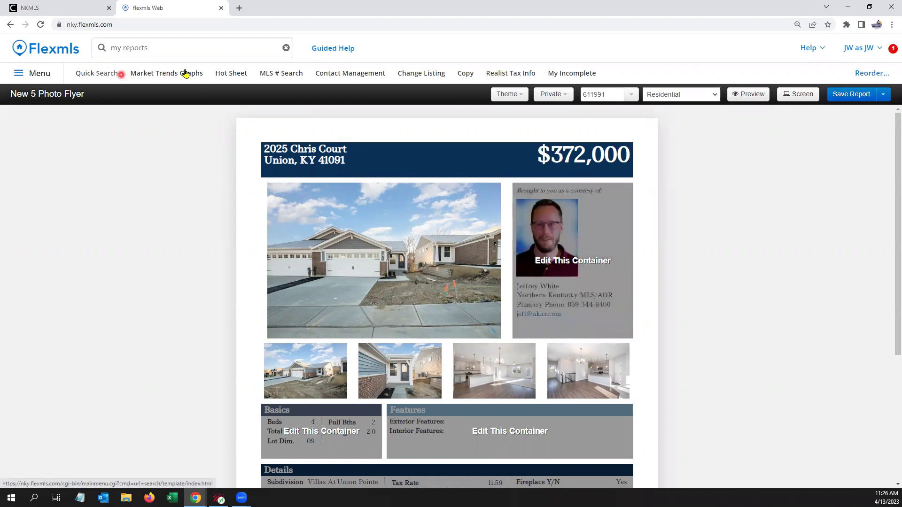
# Step: Open the new-listings Hot Sheet from the dashboard in the Detail report view
pyautogui.click(235, 75)
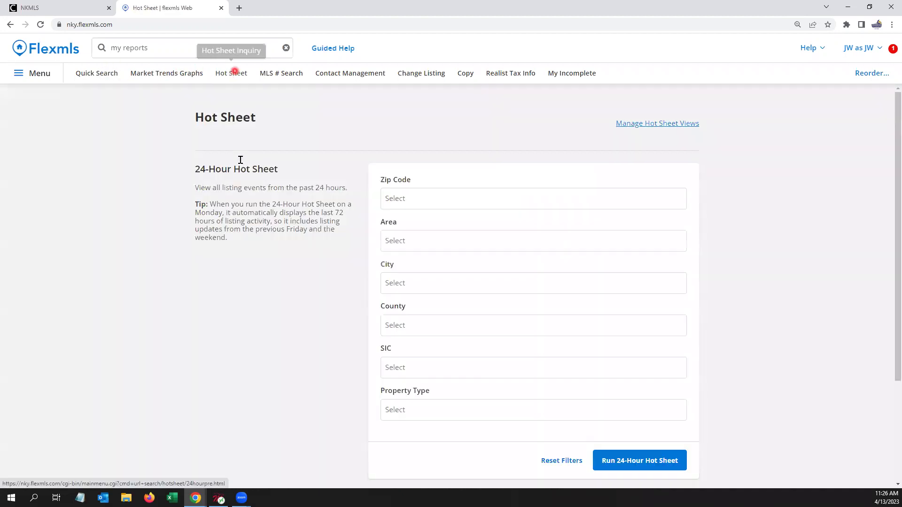
pyautogui.click(53, 49)
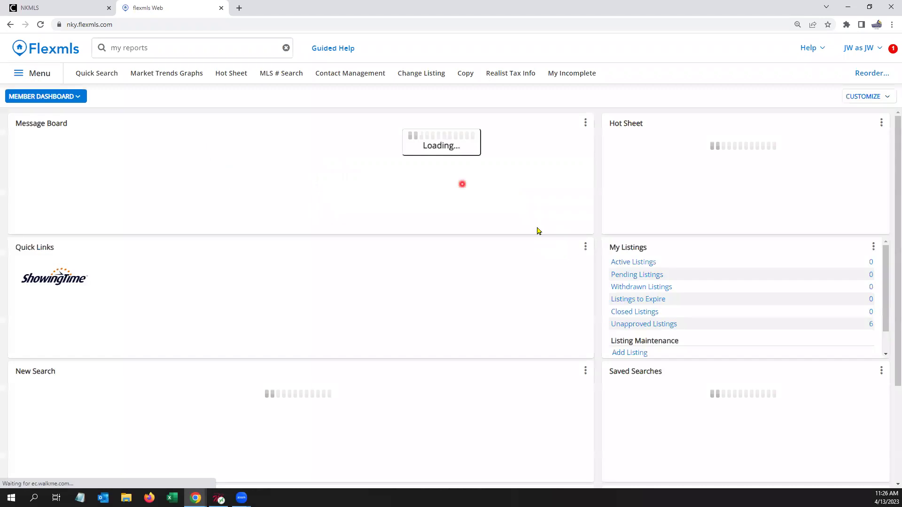
pyautogui.click(632, 162)
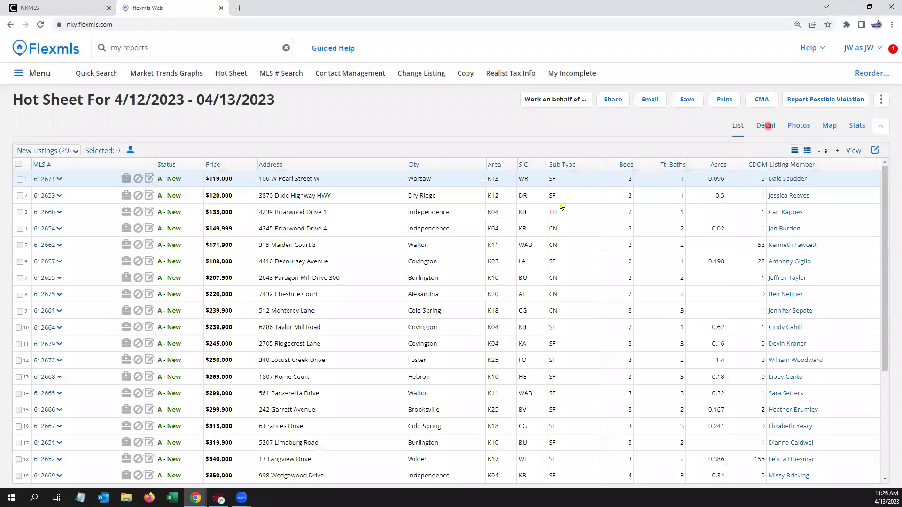
pyautogui.click(766, 125)
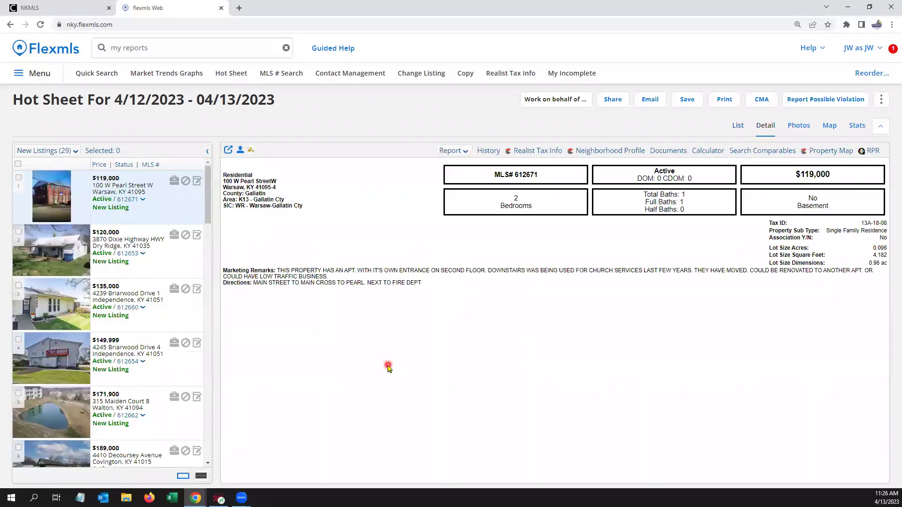
# Step: Open the $207,900 Paragon Mill condo, check its photos, and return to its detail report
pyautogui.scroll(-3, 163, 367)
pyautogui.scroll(-2, 163, 367)
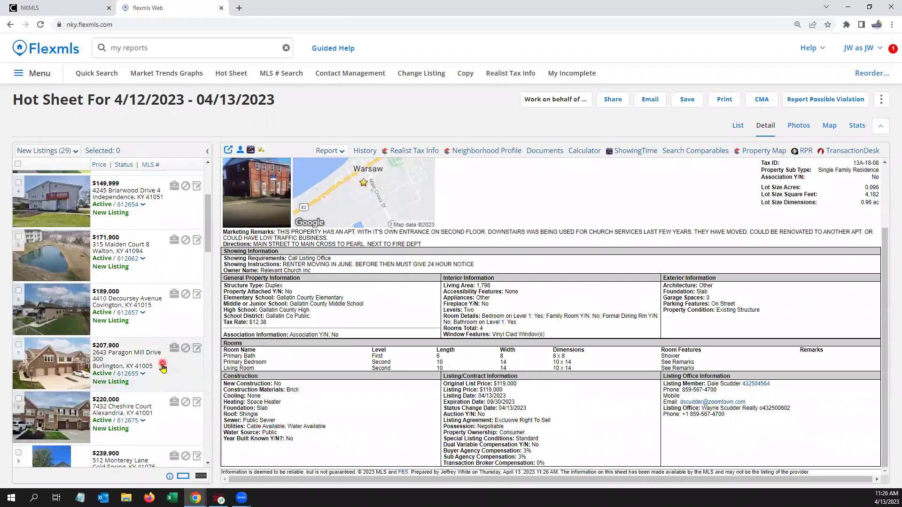
pyautogui.click(175, 290)
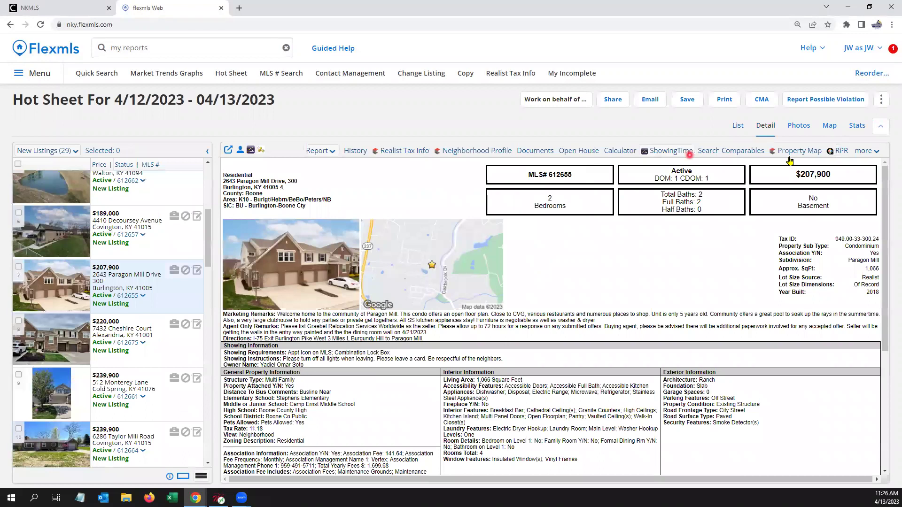
pyautogui.click(802, 129)
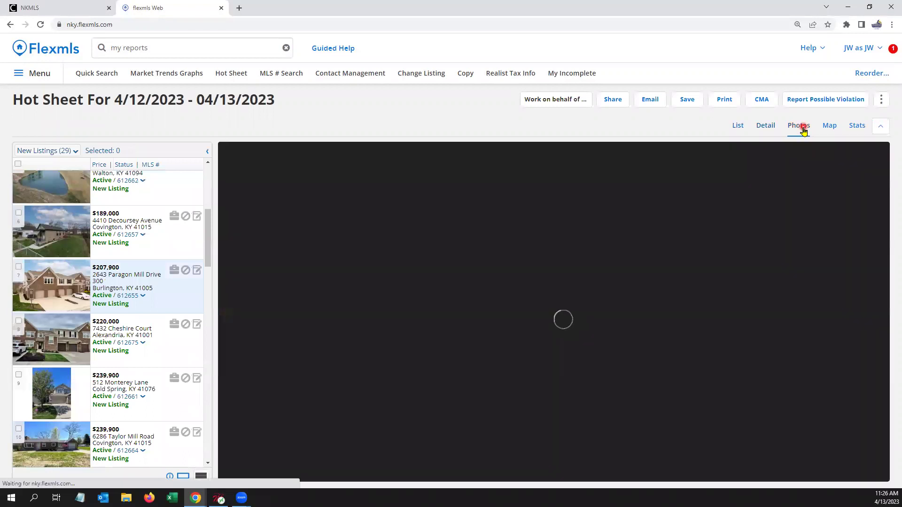
pyautogui.click(795, 214)
pyautogui.click(750, 247)
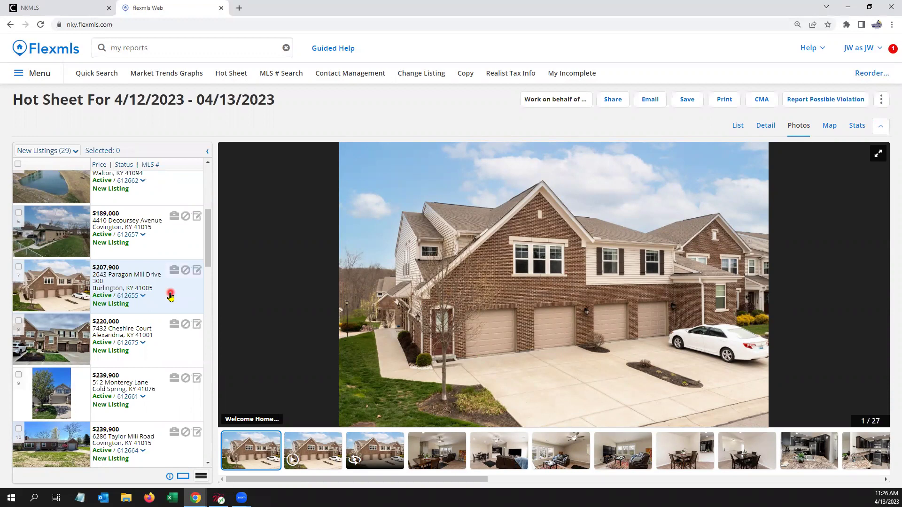
pyautogui.click(770, 130)
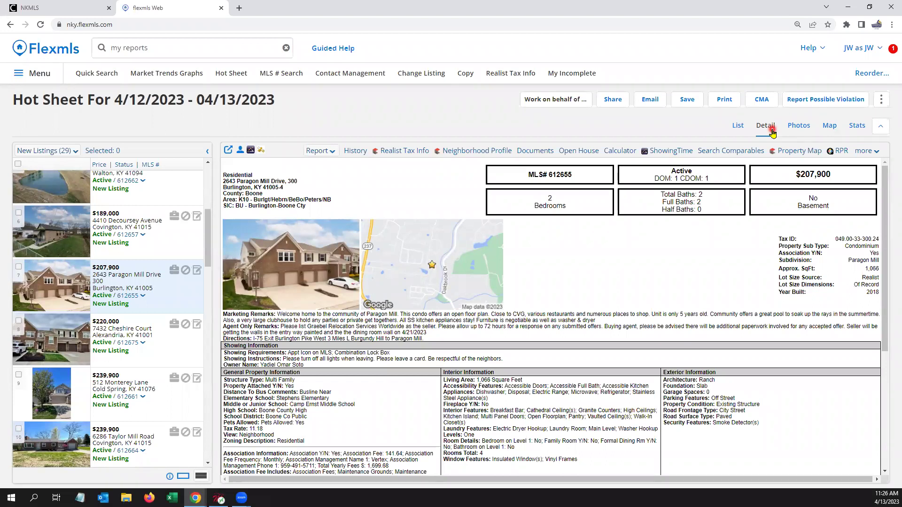
# Step: Print the condo as a Detail report in the New 5 Photo Flyer layout, excluding List, and preview it
pyautogui.click(733, 100)
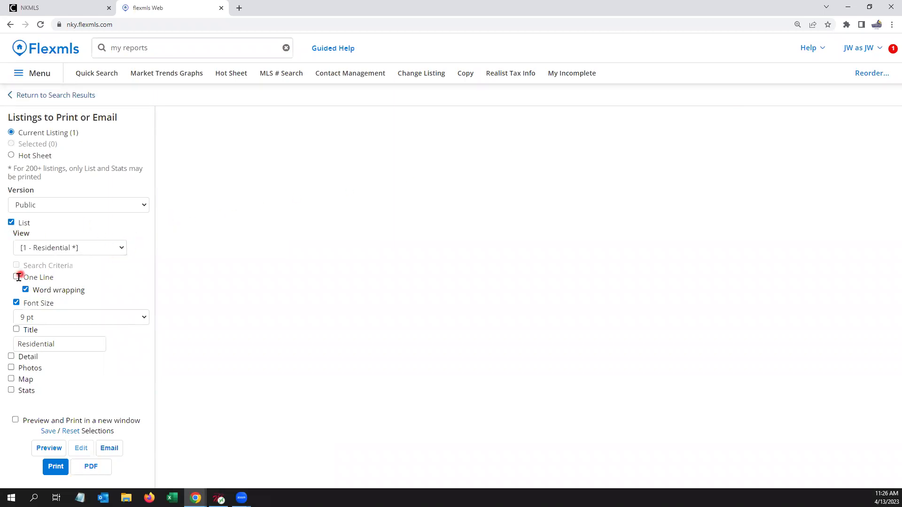
pyautogui.click(11, 356)
pyautogui.click(11, 223)
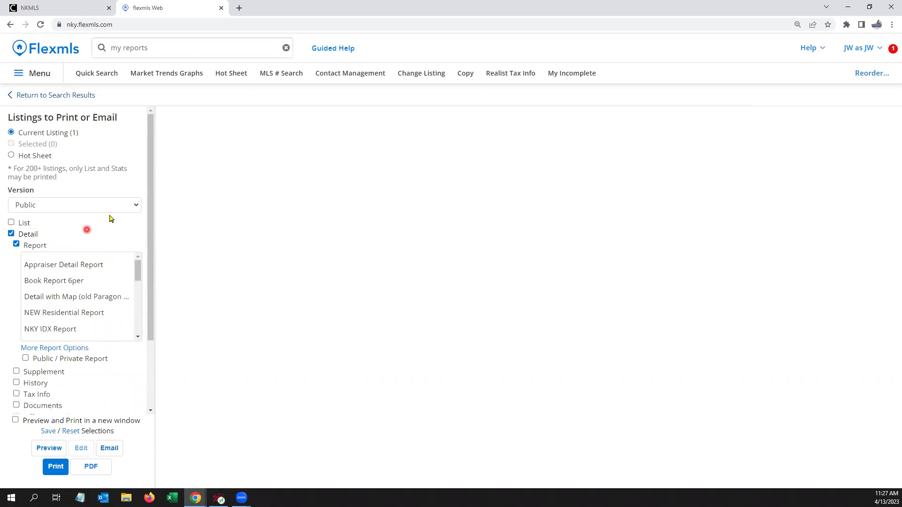
pyautogui.moveTo(137, 276); pyautogui.dragTo(137, 323)
pyautogui.click(72, 316)
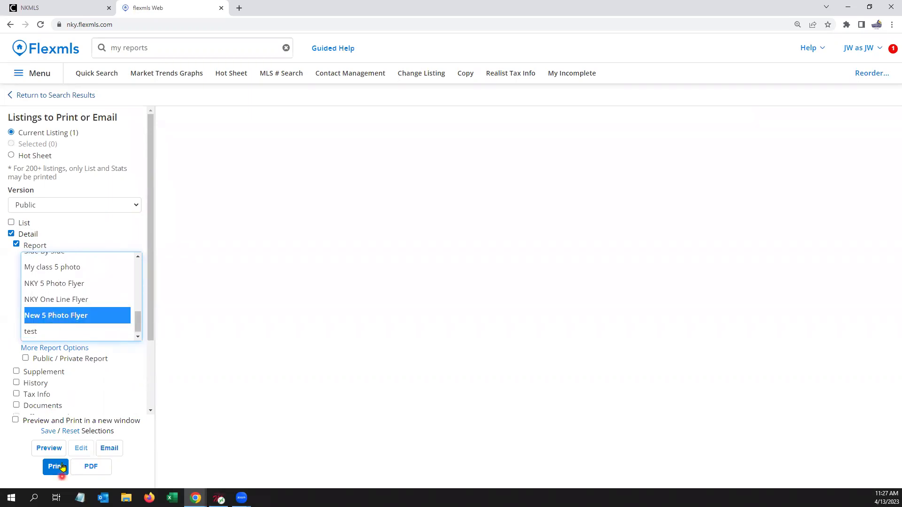
pyautogui.click(82, 448)
pyautogui.click(51, 448)
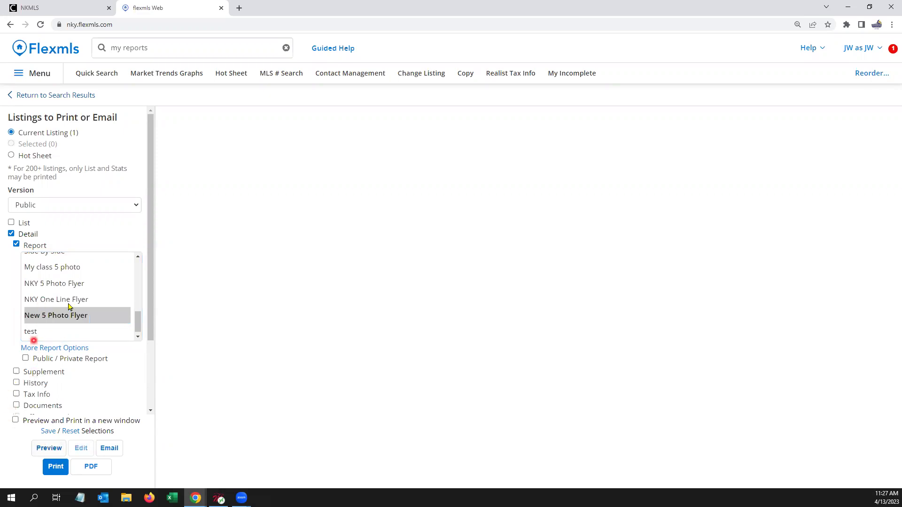
# Step: Preview the condo's New 5 Photo Flyer and review its photos, Basics, Features, Details and Remarks
pyautogui.click(50, 446)
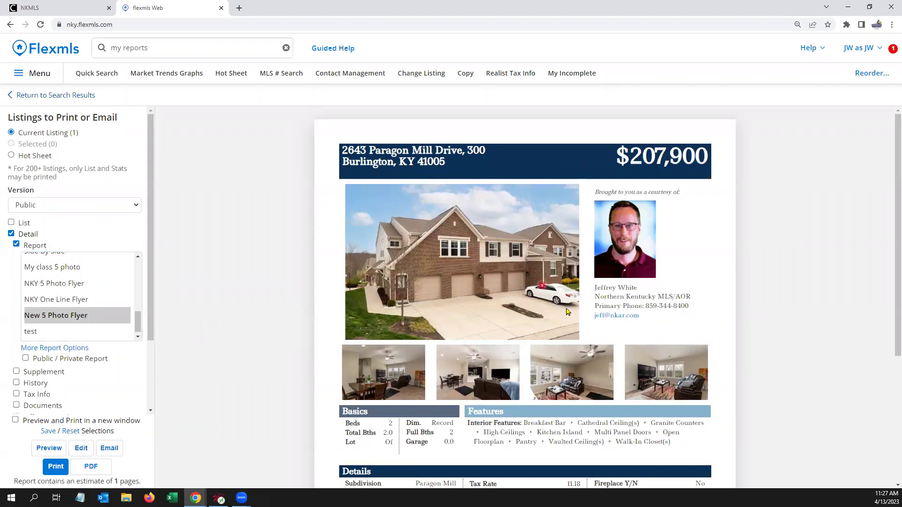
pyautogui.scroll(-1, 581, 301)
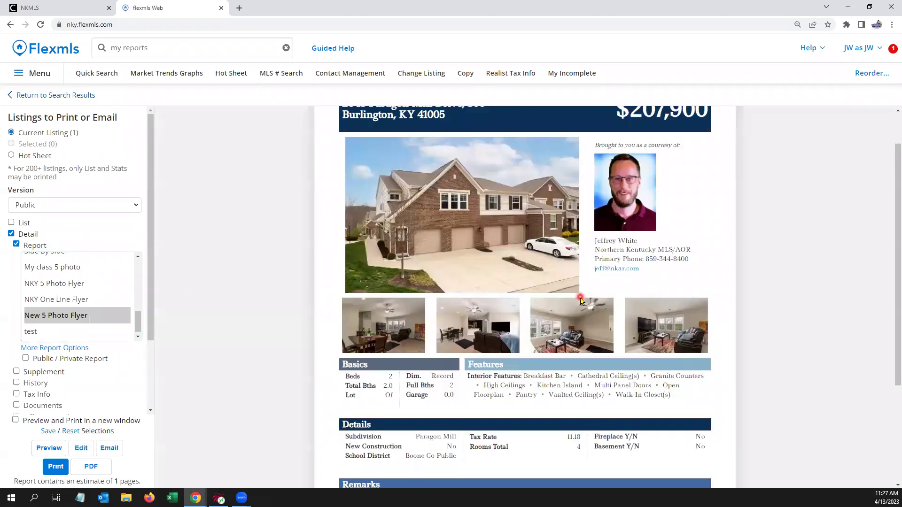
pyautogui.scroll(-1, 581, 301)
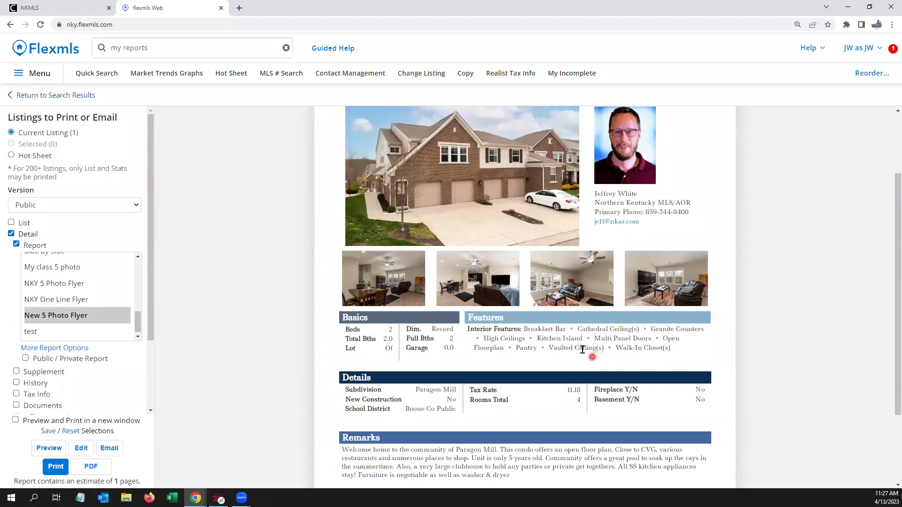
pyautogui.scroll(-1, 582, 349)
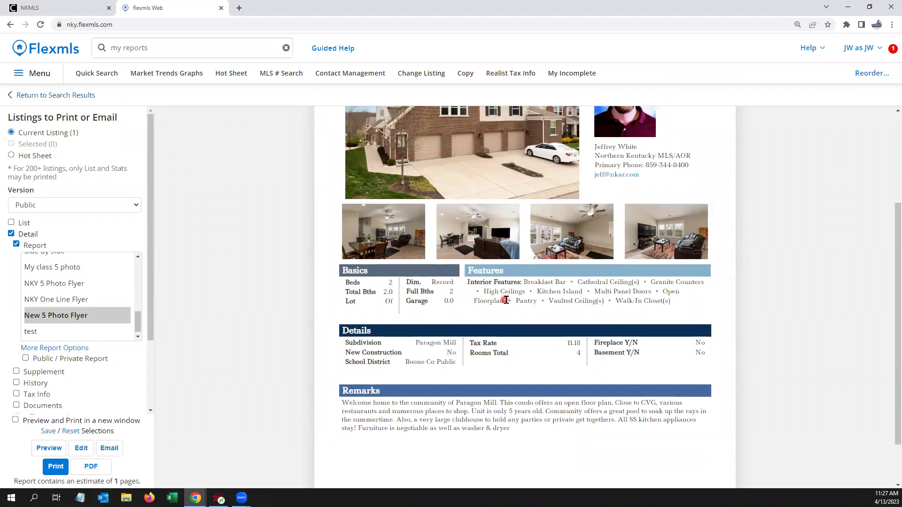
pyautogui.scroll(3, 506, 301)
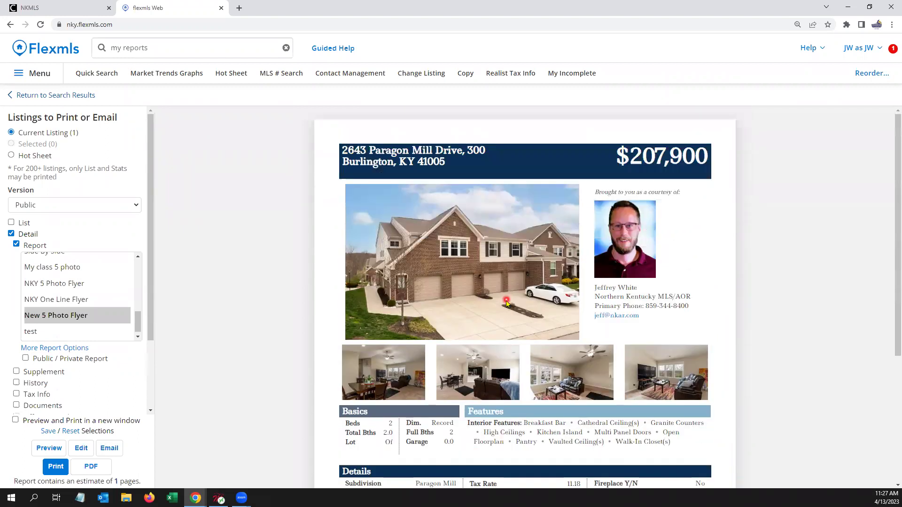
pyautogui.scroll(-2, 506, 301)
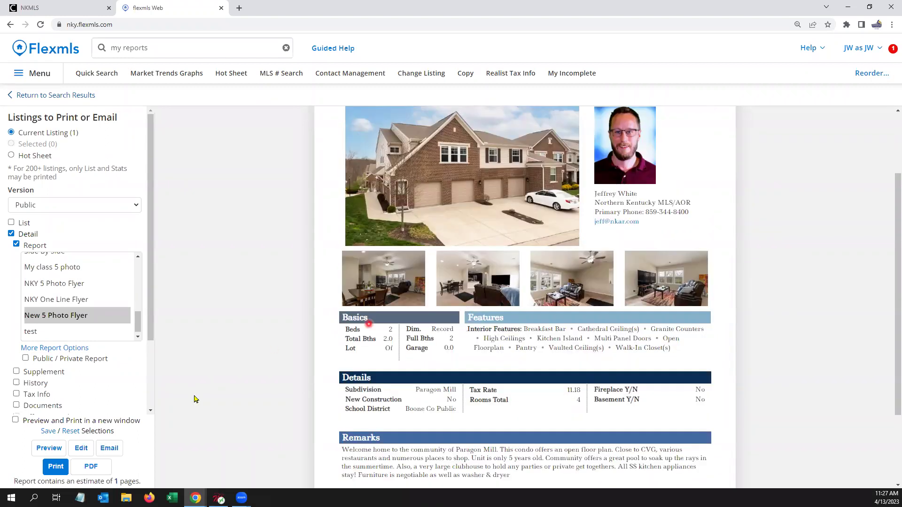
# Step: Open the $207,900 Burlington condo flyer in the editor and select the first small thumbnail
pyautogui.click(83, 448)
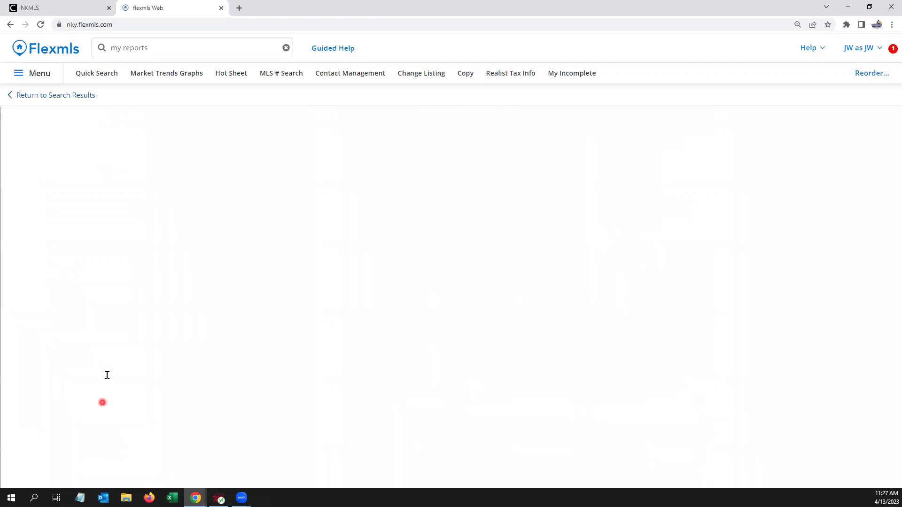
pyautogui.scroll(-1, 673, 363)
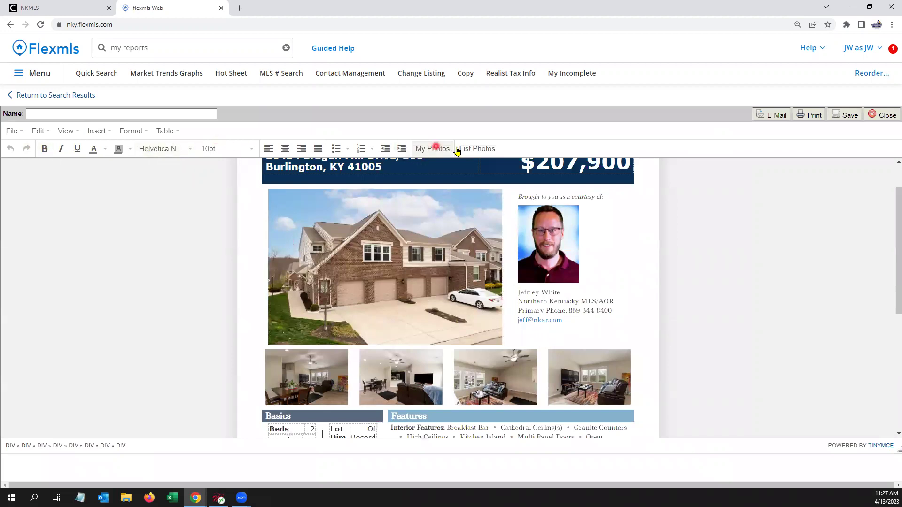
pyautogui.scroll(-3, 367, 272)
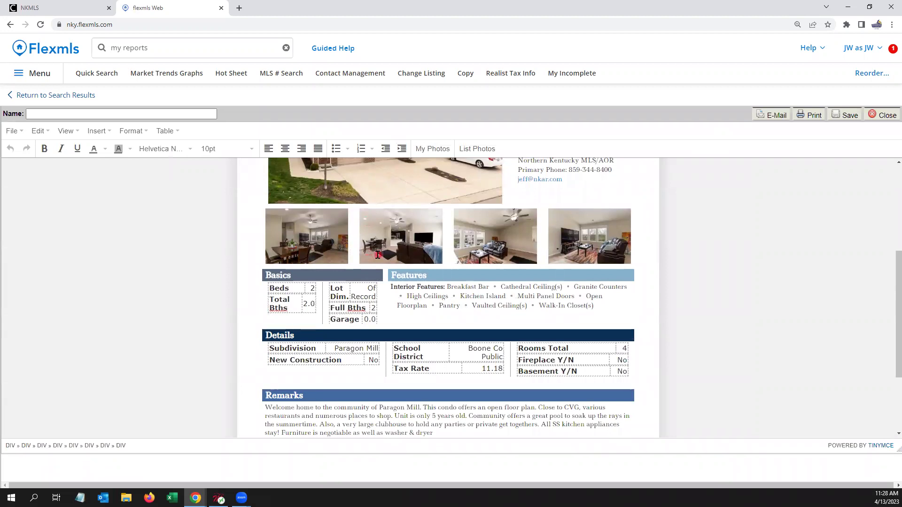
pyautogui.scroll(1, 411, 338)
pyautogui.scroll(1, 432, 377)
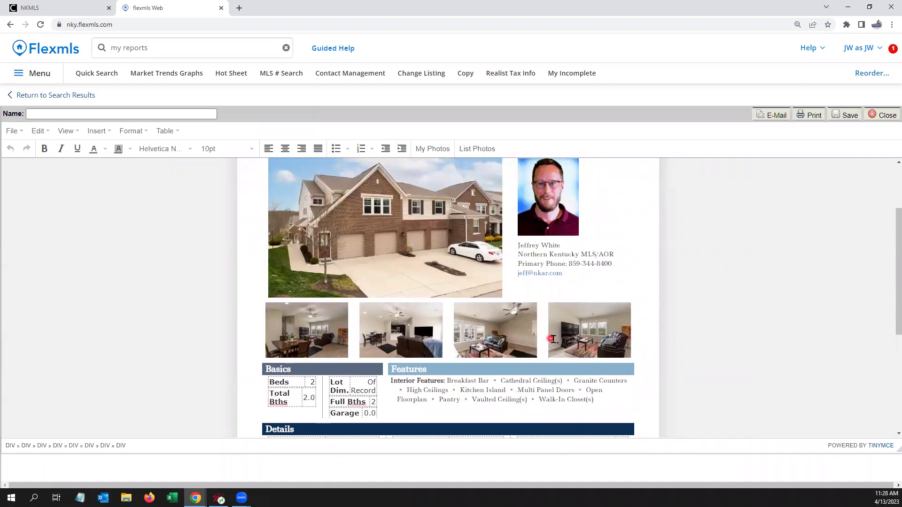
pyautogui.scroll(1, 572, 342)
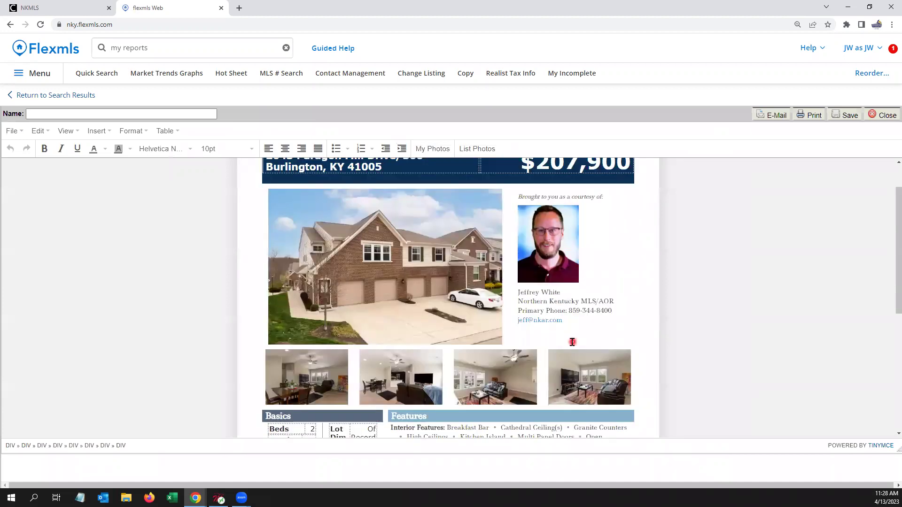
pyautogui.scroll(-1, 573, 343)
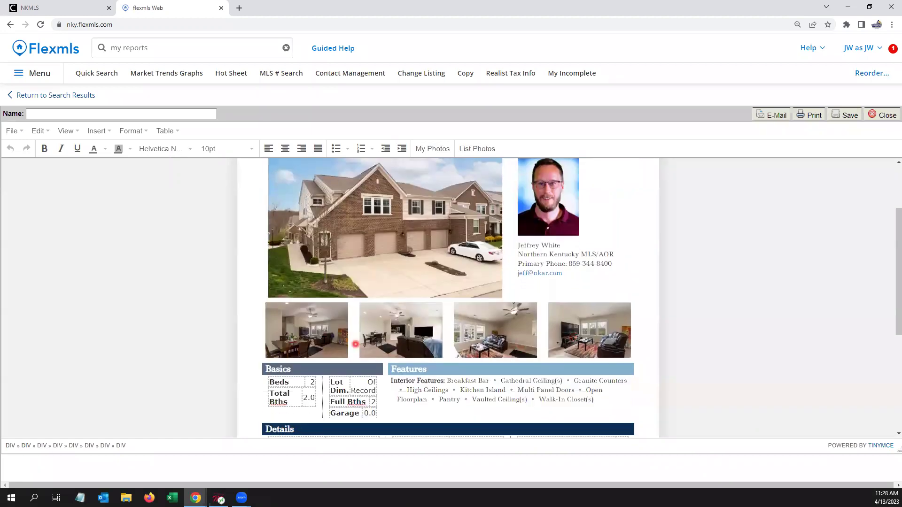
pyautogui.click(318, 336)
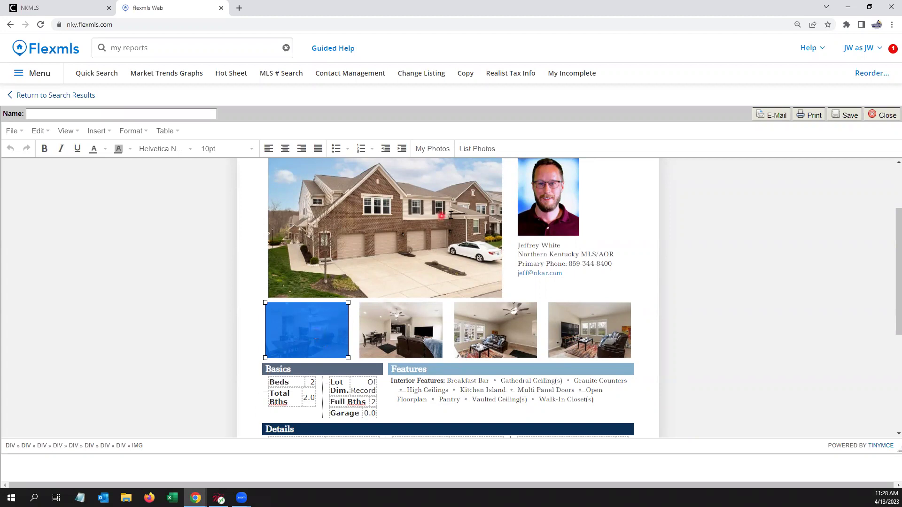
# Step: Replace the first small thumbnail with the listing's kitchen photo
pyautogui.click(488, 155)
pyautogui.scroll(-4, 519, 287)
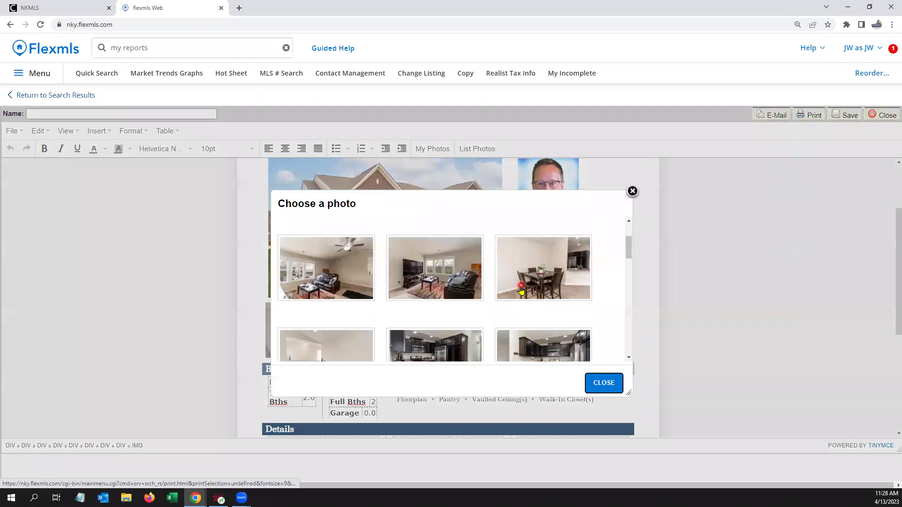
pyautogui.scroll(-1, 520, 289)
pyautogui.click(553, 242)
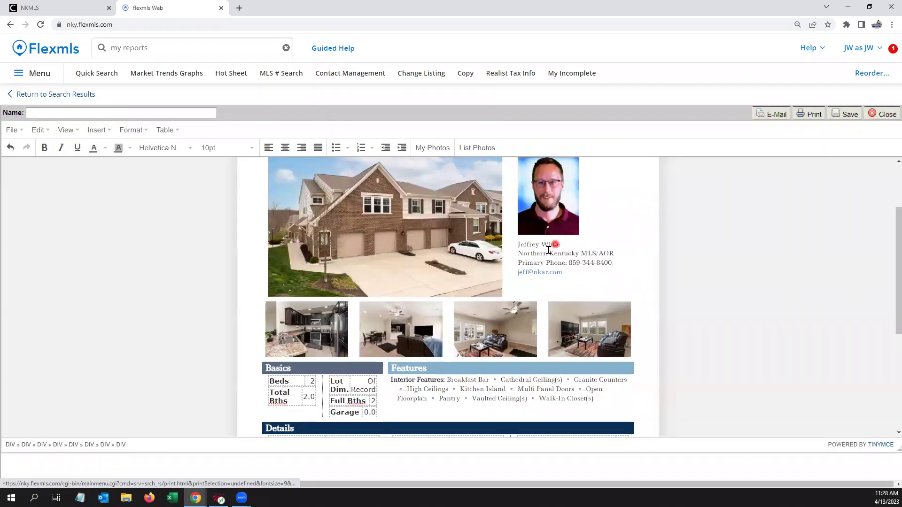
# Step: Replace the second small thumbnail with the bedroom photo
pyautogui.click(403, 330)
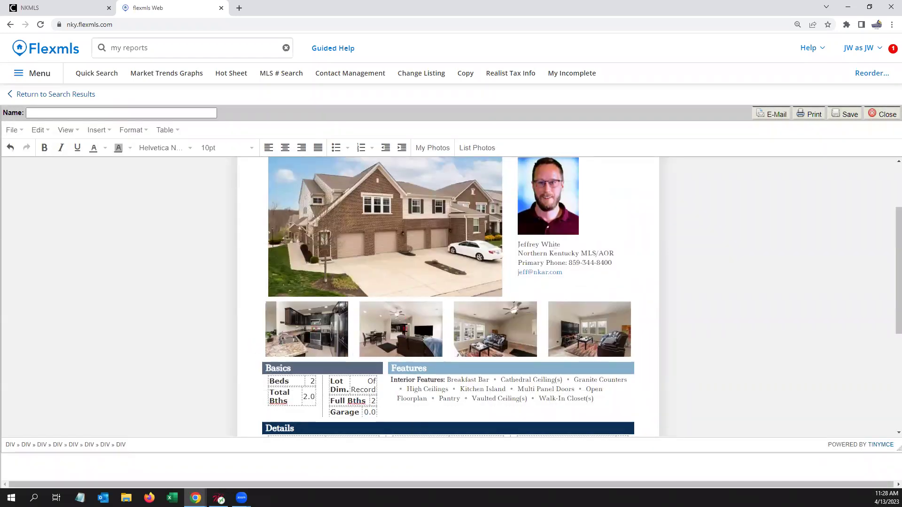
pyautogui.click(403, 329)
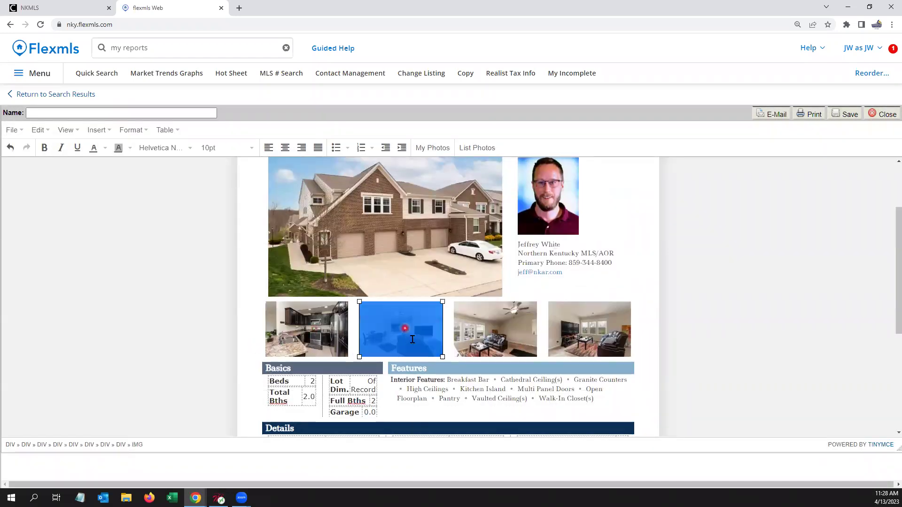
pyautogui.click(484, 148)
pyautogui.scroll(-3, 567, 304)
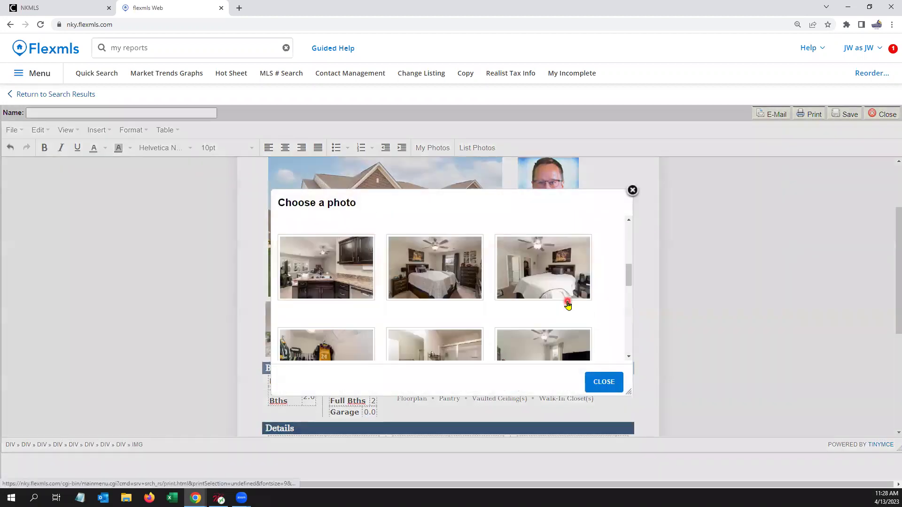
pyautogui.click(548, 258)
pyautogui.click(603, 381)
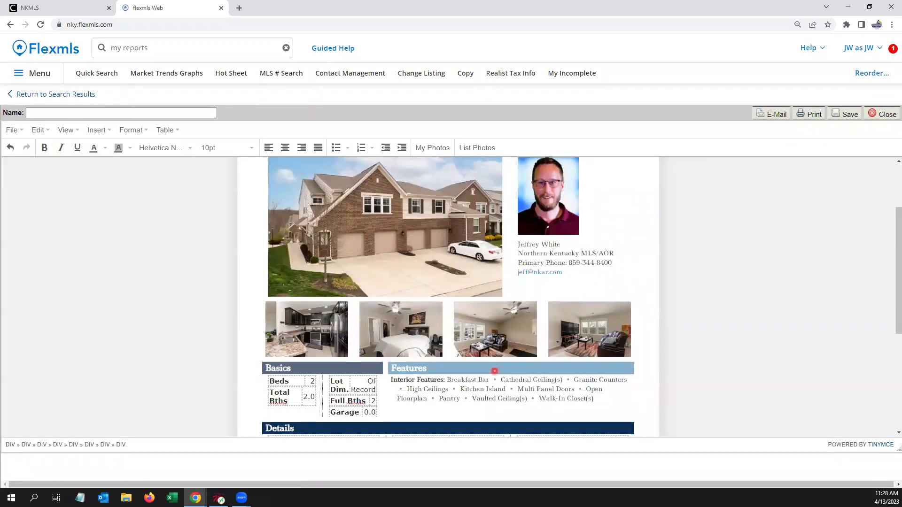
# Step: Replace the third small thumbnail with the bathroom photo
pyautogui.click(495, 333)
pyautogui.click(483, 147)
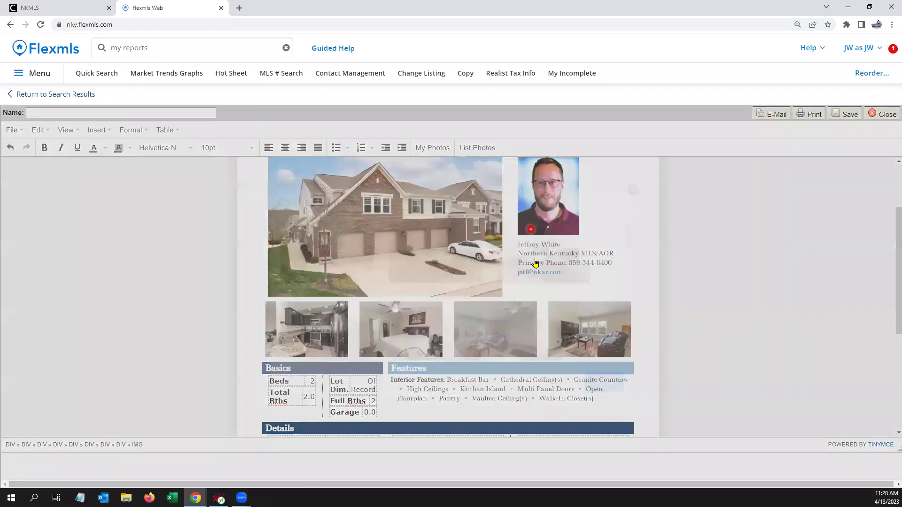
pyautogui.scroll(-5, 533, 316)
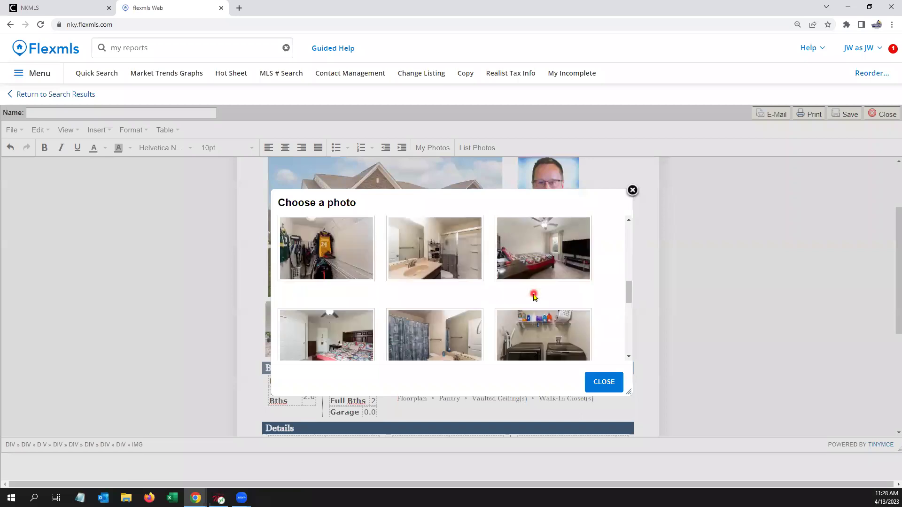
pyautogui.scroll(1, 534, 298)
pyautogui.scroll(-1, 432, 313)
pyautogui.click(601, 383)
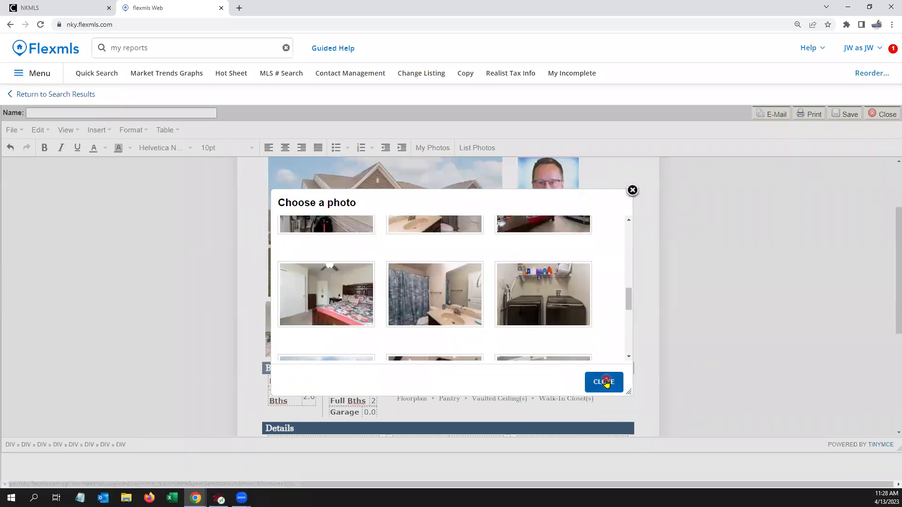
# Step: Replace the fourth small thumbnail with the kitchen-island photo and close the photo chooser
pyautogui.click(601, 333)
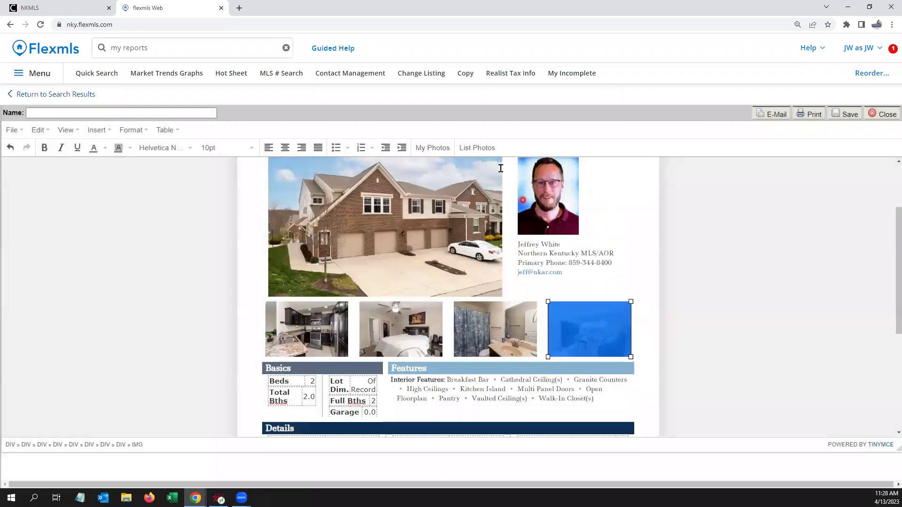
pyautogui.click(488, 151)
pyautogui.scroll(-5, 491, 302)
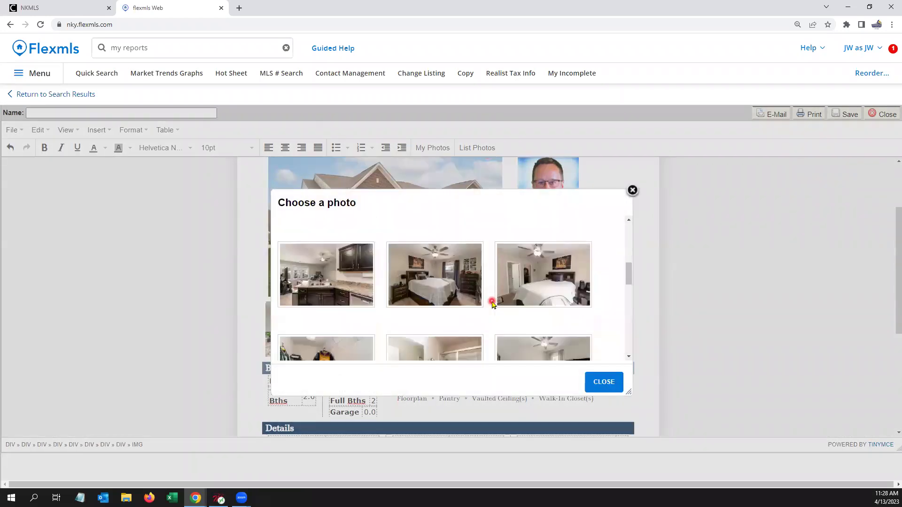
pyautogui.scroll(-2, 491, 303)
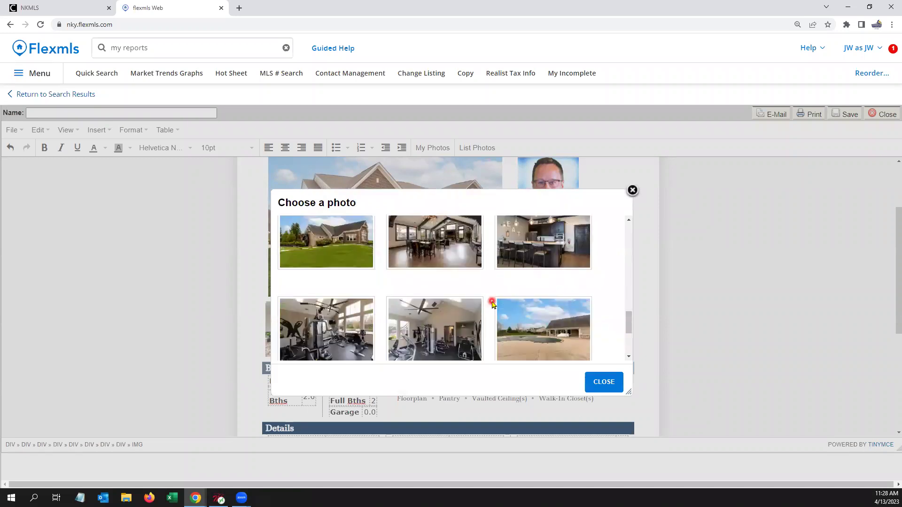
pyautogui.scroll(5, 491, 303)
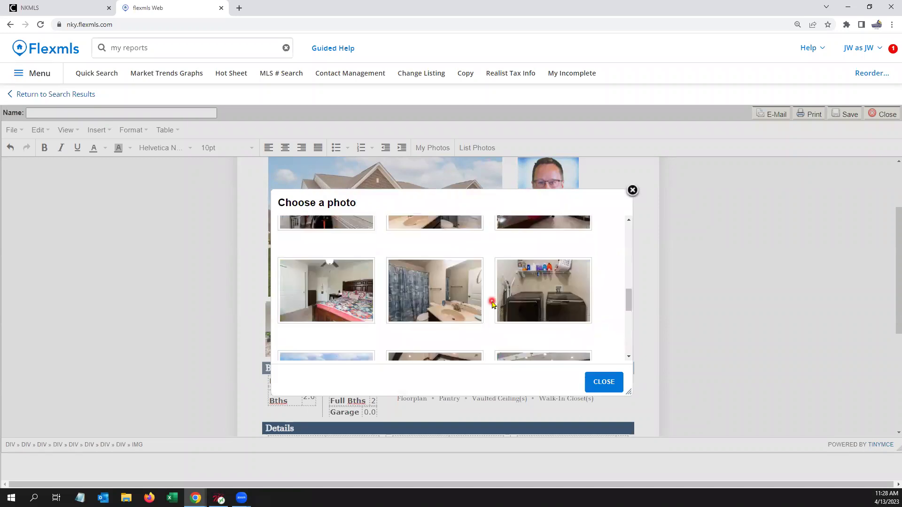
pyautogui.scroll(-2, 492, 303)
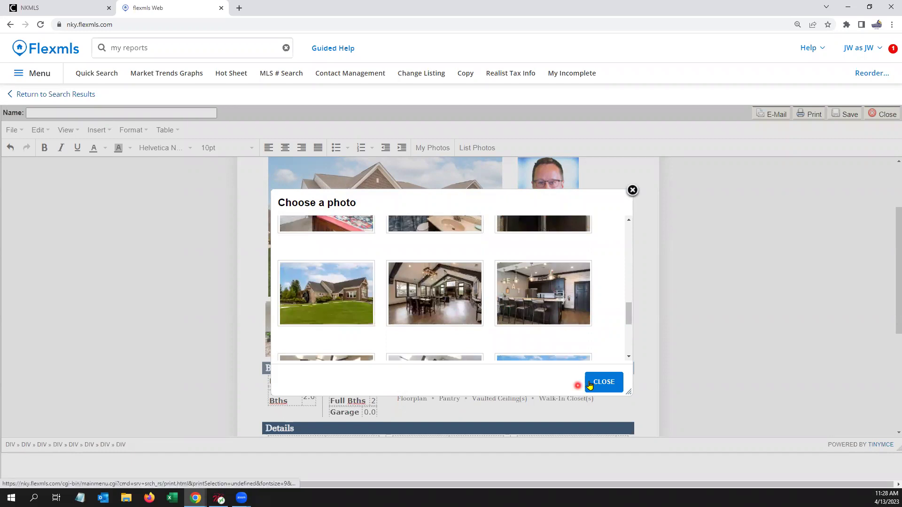
pyautogui.click(605, 387)
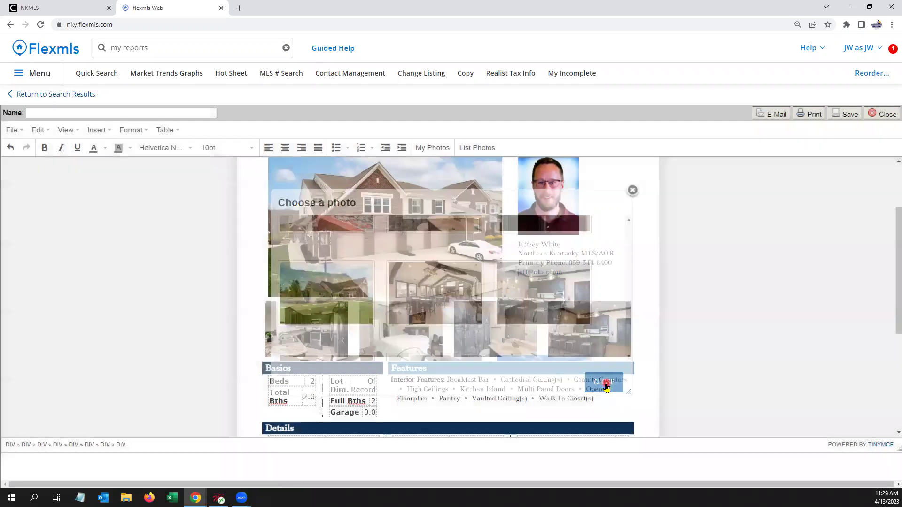
pyautogui.scroll(-1, 412, 228)
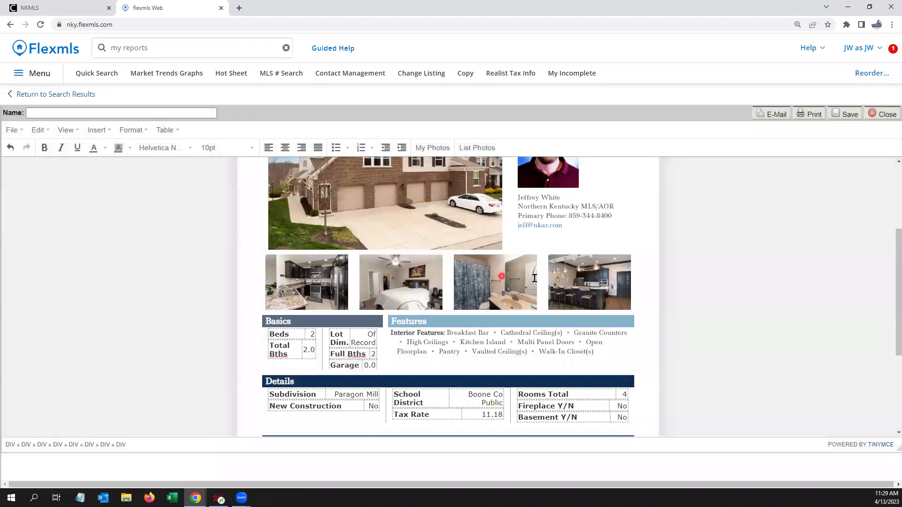
pyautogui.scroll(1, 480, 295)
pyautogui.scroll(2, 480, 295)
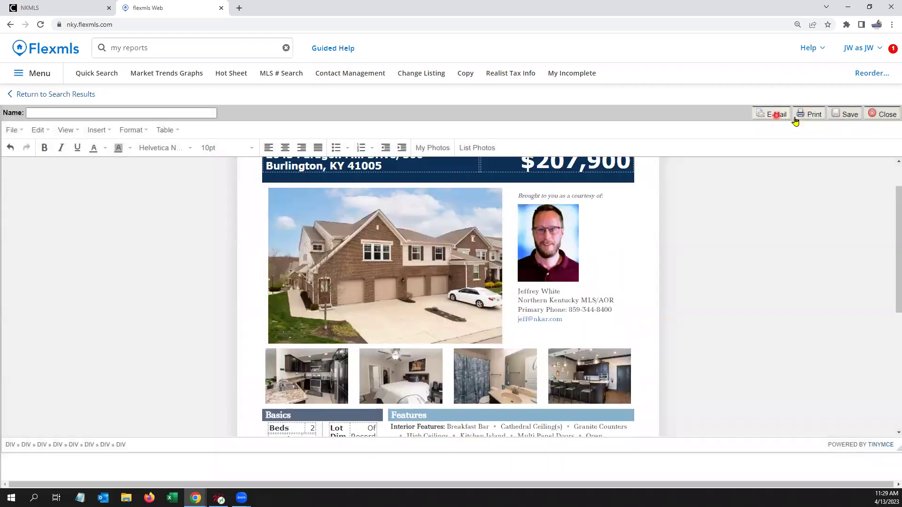
# Step: Print the edited flyer to Save as PDF with headers and footers turned off
pyautogui.click(808, 115)
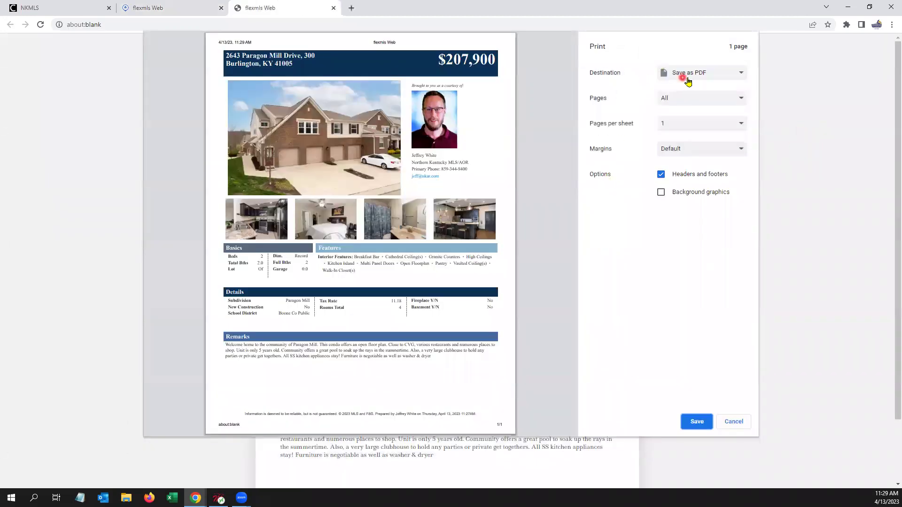
pyautogui.click(675, 176)
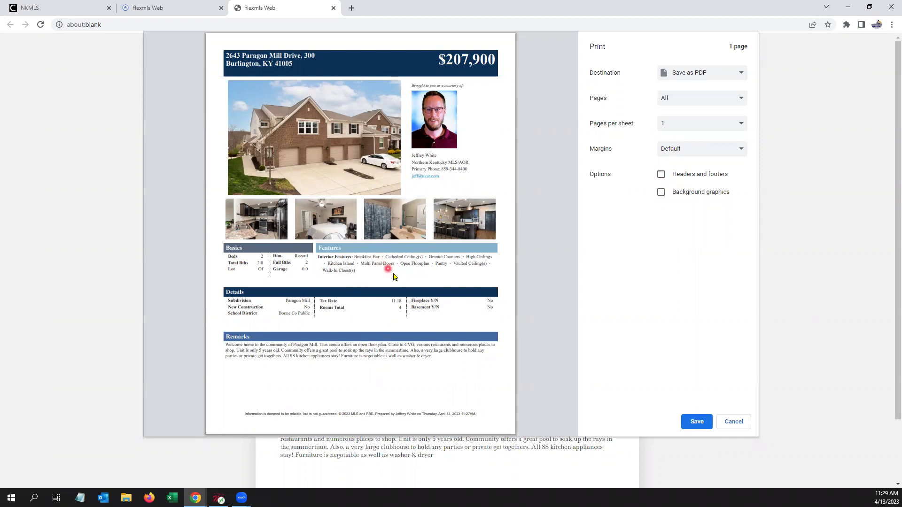
# Step: Save the flyer to the desktop as 'flexmls Web.pdf' using the Save as PDF printer
pyautogui.click(738, 309)
pyautogui.click(739, 426)
pyautogui.click(695, 422)
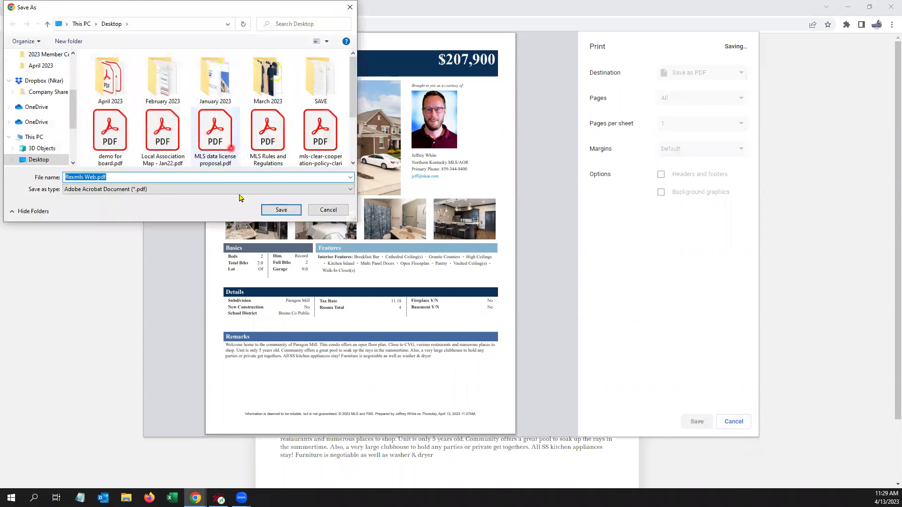
pyautogui.click(281, 210)
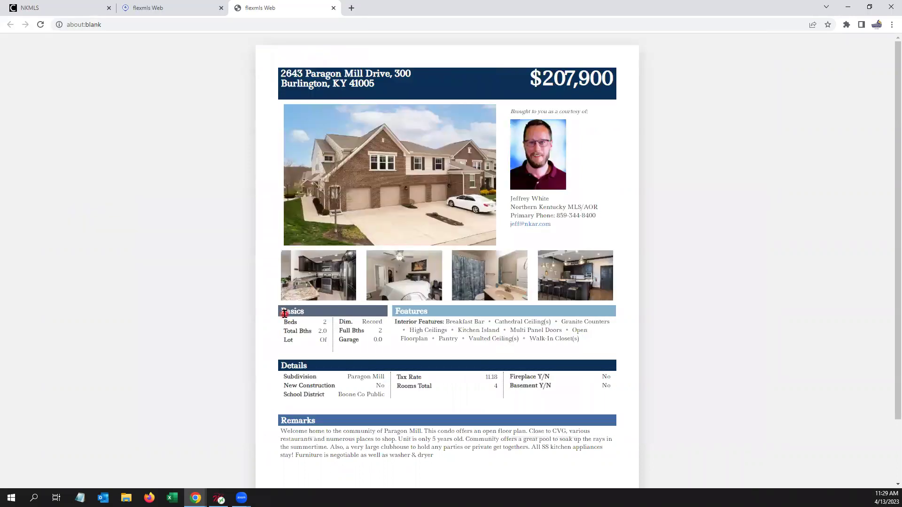
# Step: Open the saved PDF in Acrobat Reader, scroll through it, and close Acrobat
pyautogui.click(308, 264)
pyautogui.click(346, 210)
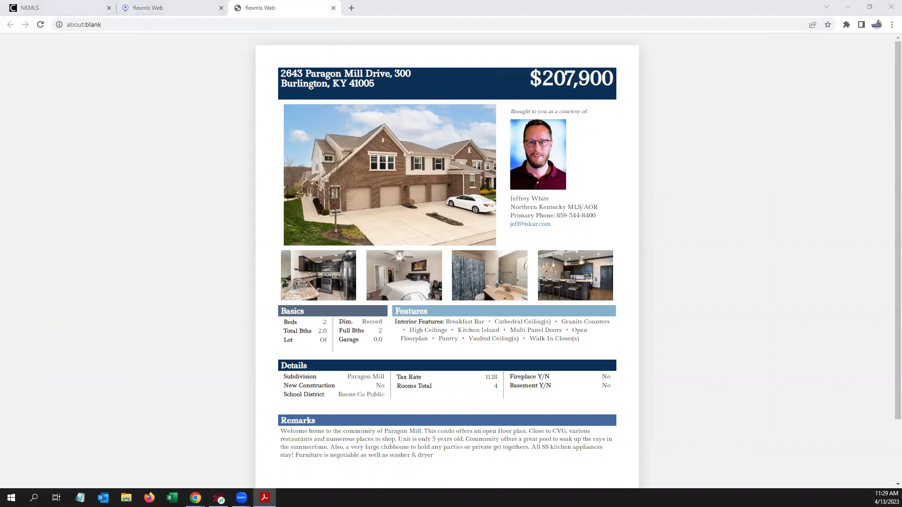
pyautogui.scroll(-7, 605, 278)
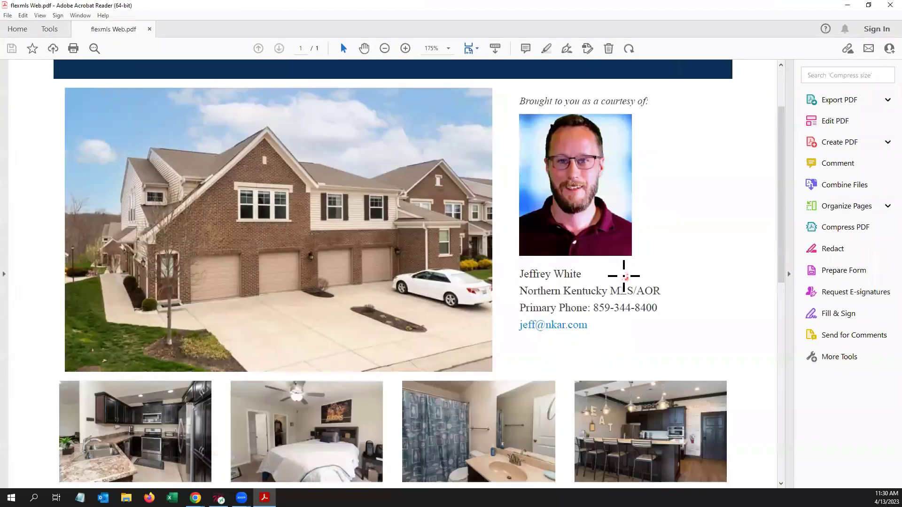
pyautogui.scroll(-5, 624, 275)
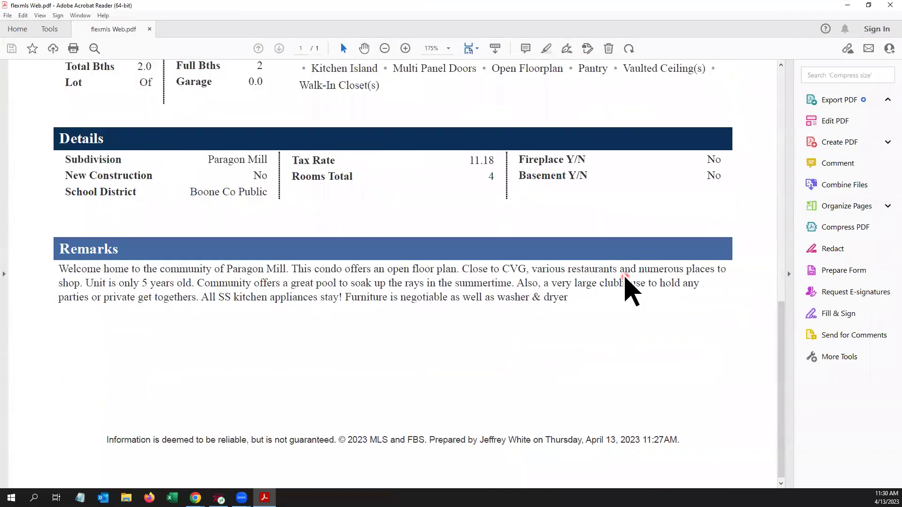
pyautogui.scroll(5, 627, 288)
pyautogui.scroll(7, 624, 275)
pyautogui.click(890, 5)
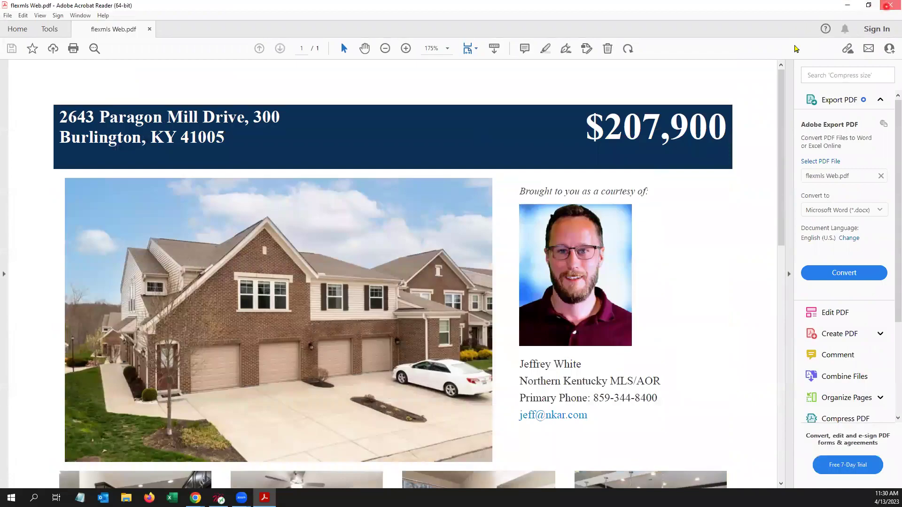
# Step: Close the blank print tab and open My Reports from the member dashboard
pyautogui.click(333, 8)
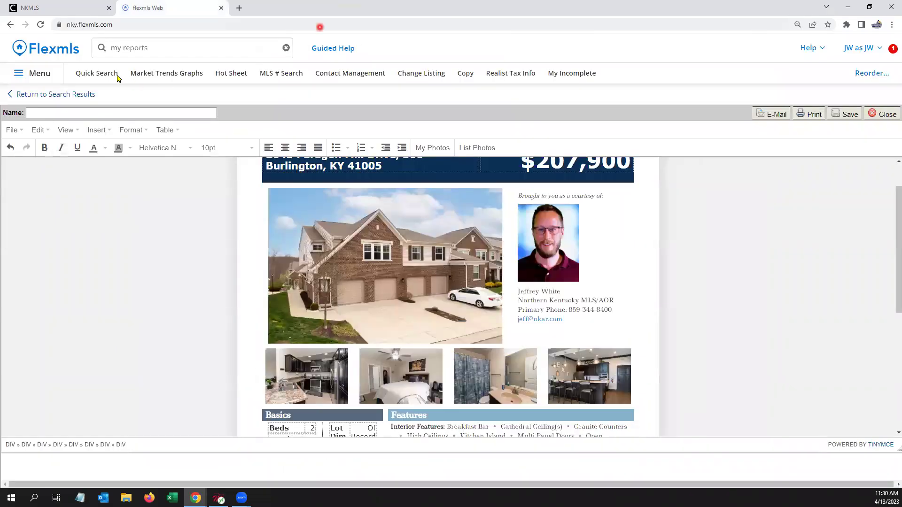
pyautogui.click(63, 51)
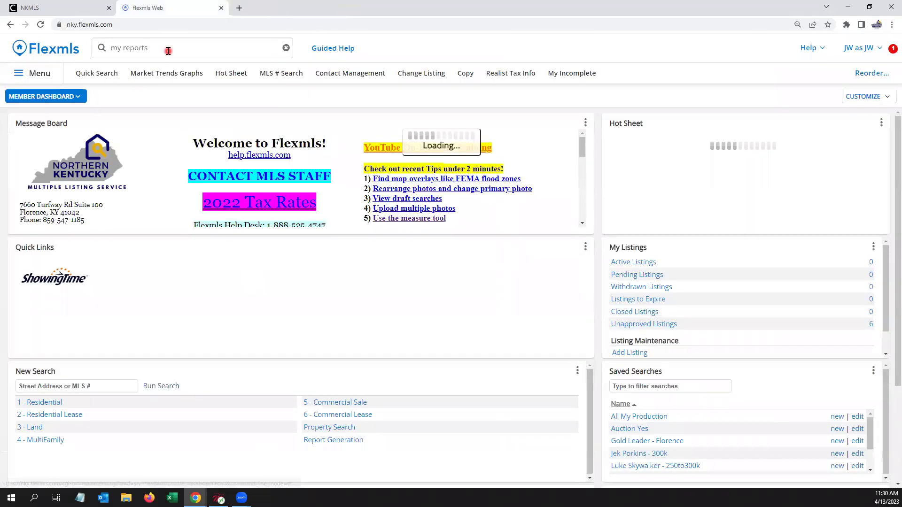
pyautogui.click(167, 49)
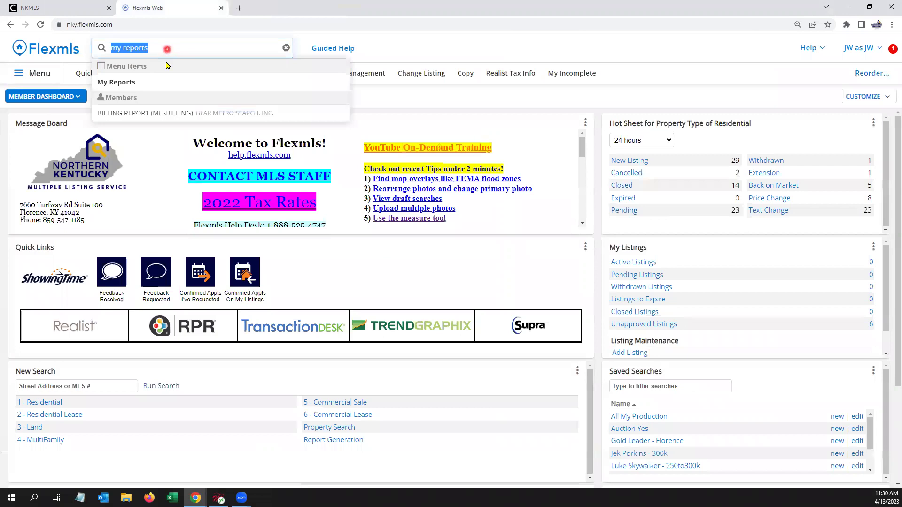
pyautogui.click(130, 83)
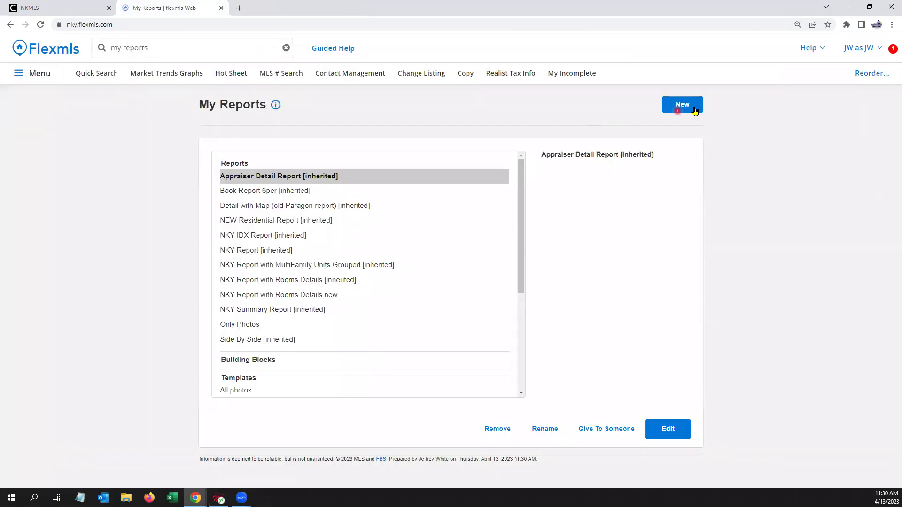
# Step: Start a new Customer Flyer report, then open the residential quick search '1.5 - My Res Search'
pyautogui.click(692, 105)
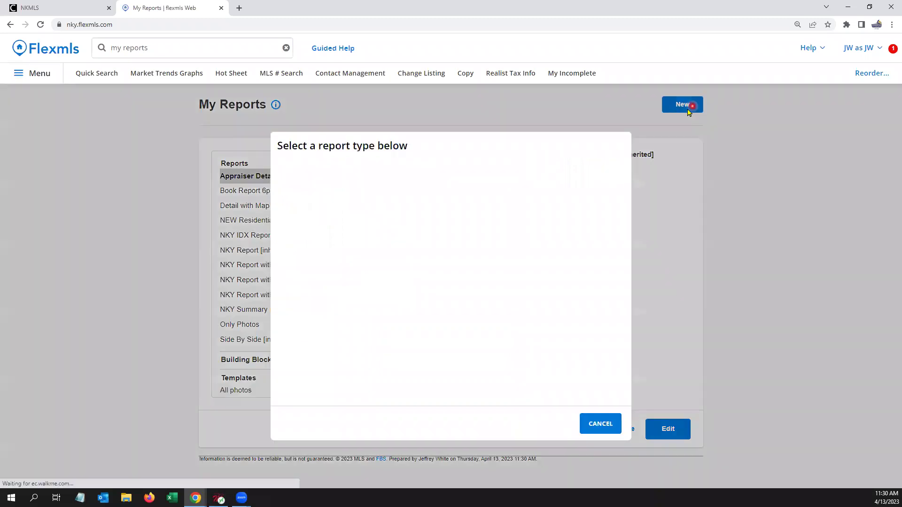
pyautogui.click(359, 194)
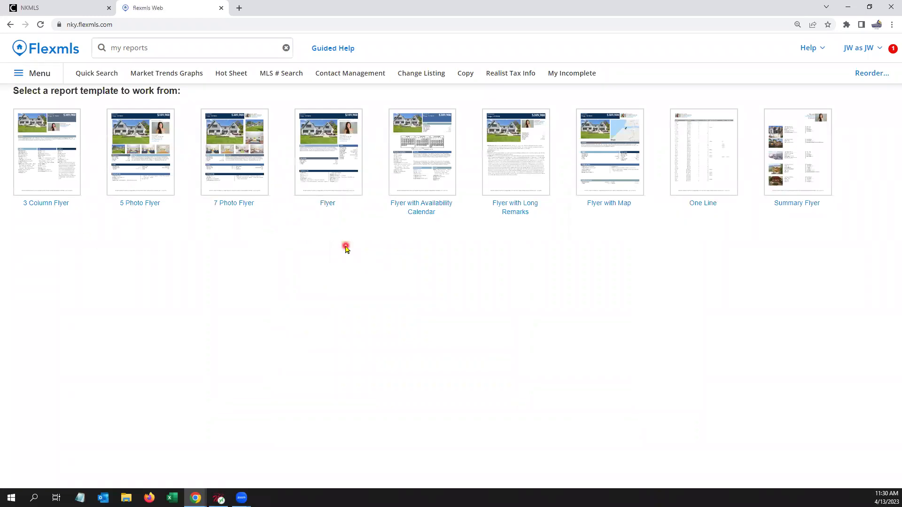
pyautogui.click(98, 74)
pyautogui.click(320, 158)
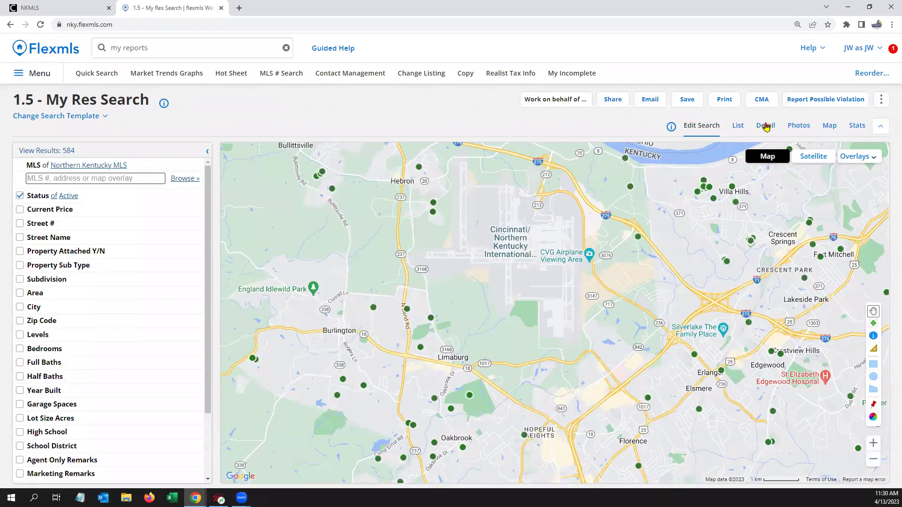
pyautogui.click(766, 126)
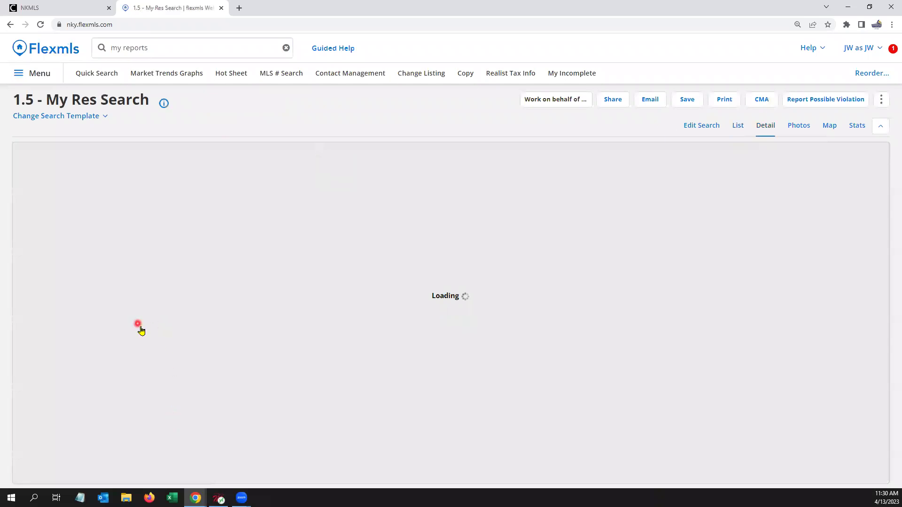
pyautogui.scroll(-10, 141, 331)
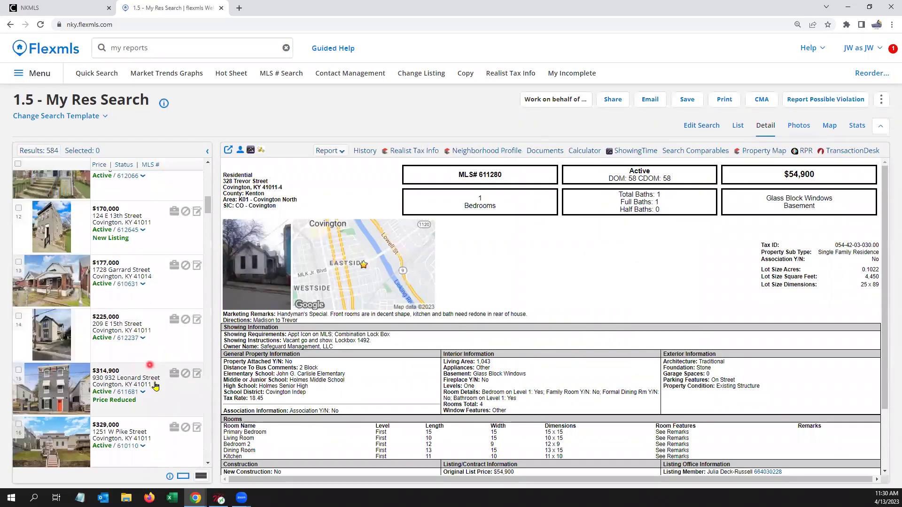
pyautogui.click(170, 400)
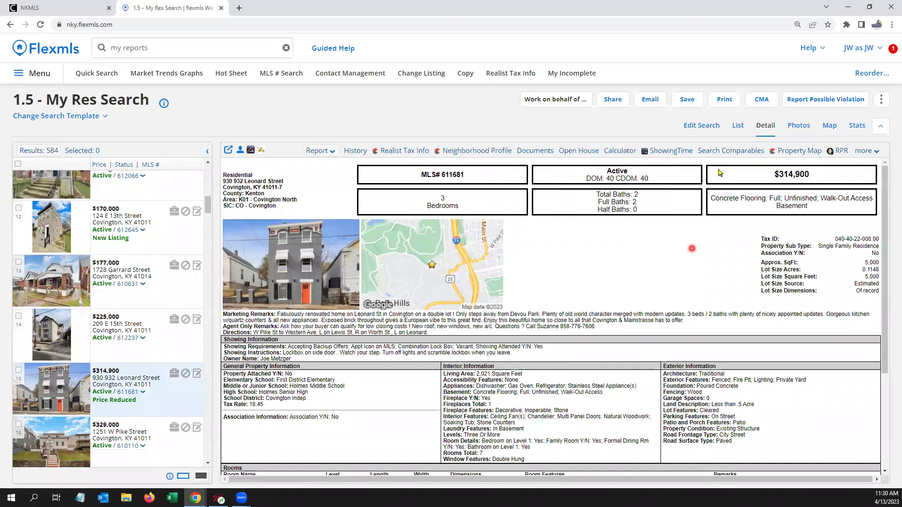
# Step: Print the listing with the New 5 Photo Flyer report, previewing it as a PDF
pyautogui.click(724, 99)
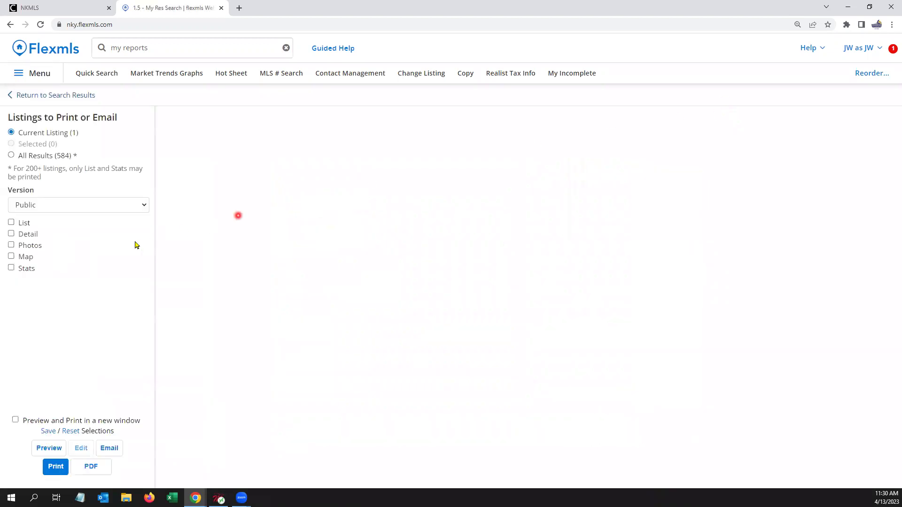
pyautogui.scroll(-2, 103, 281)
pyautogui.scroll(-3, 105, 286)
pyautogui.click(96, 312)
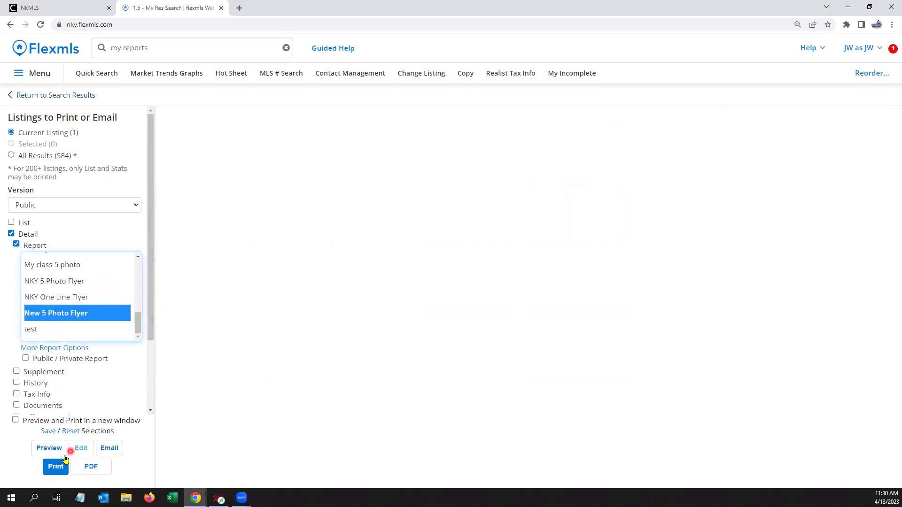
pyautogui.click(52, 450)
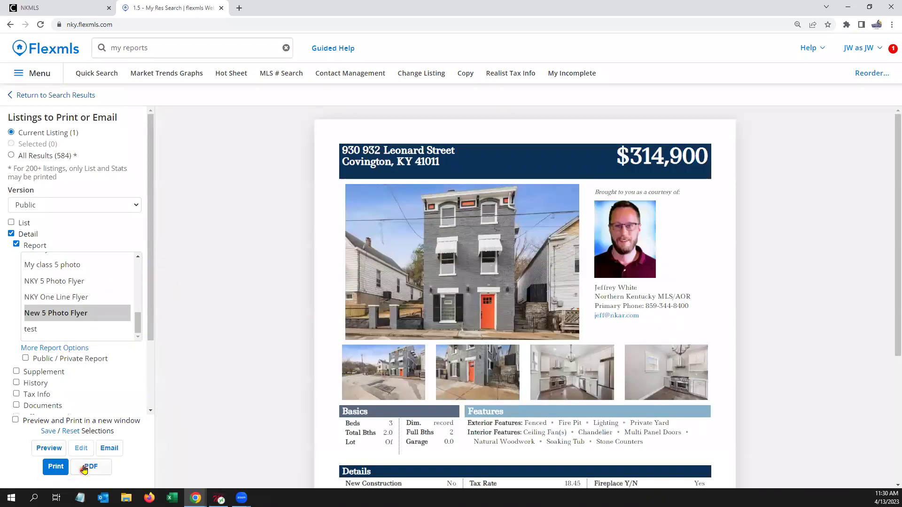
pyautogui.click(85, 463)
# Step: Preview the flyer again, then return to the member dashboard search box
pyautogui.click(452, 373)
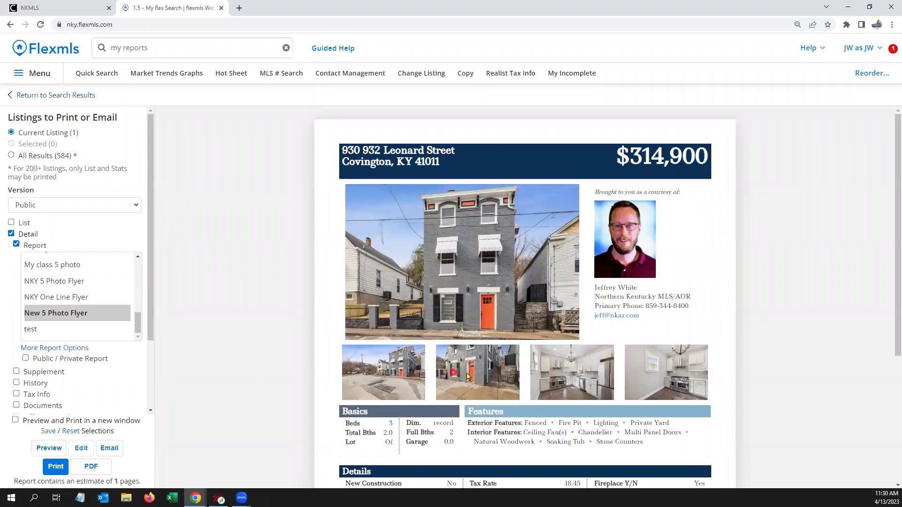
pyautogui.click(601, 376)
pyautogui.click(495, 374)
pyautogui.click(56, 447)
pyautogui.scroll(-3, 269, 337)
pyautogui.scroll(4, 268, 337)
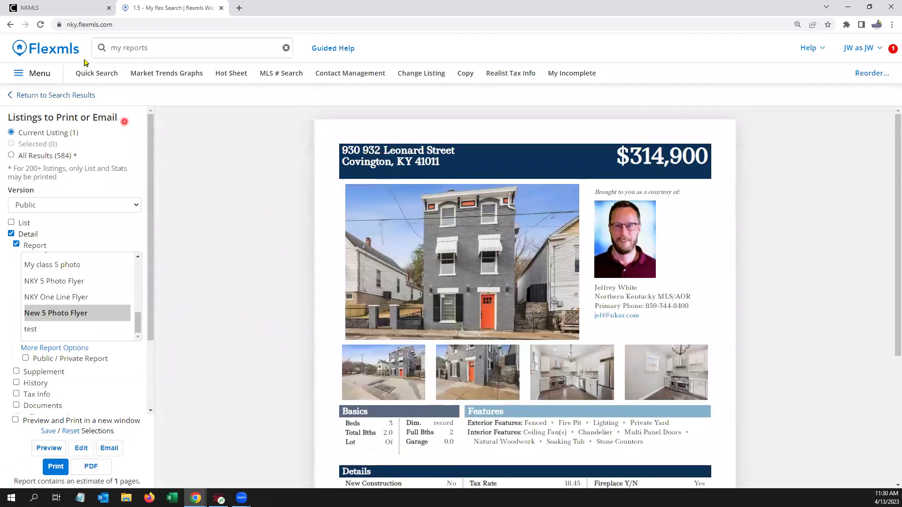
pyautogui.click(70, 48)
pyautogui.click(169, 47)
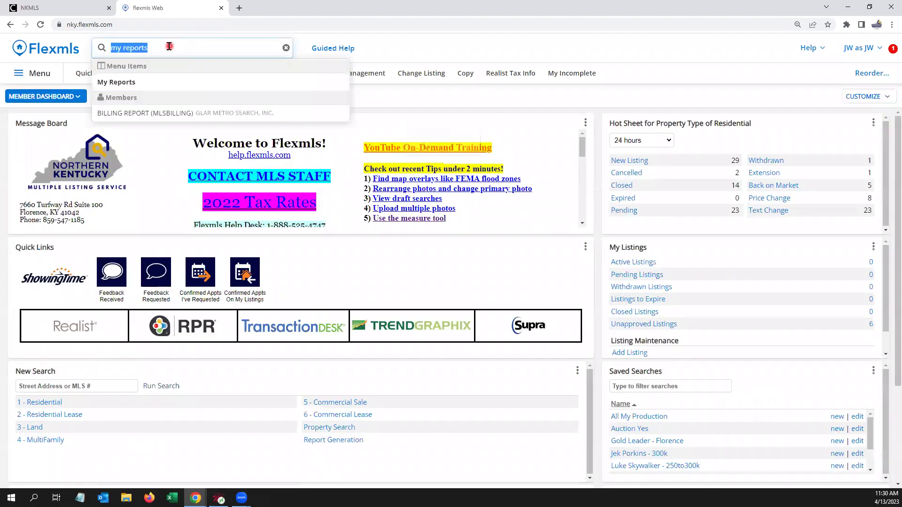
# Step: Open Contact Management and enter the new contact's first and last name in Quick Add
pyautogui.press('BackSpace')
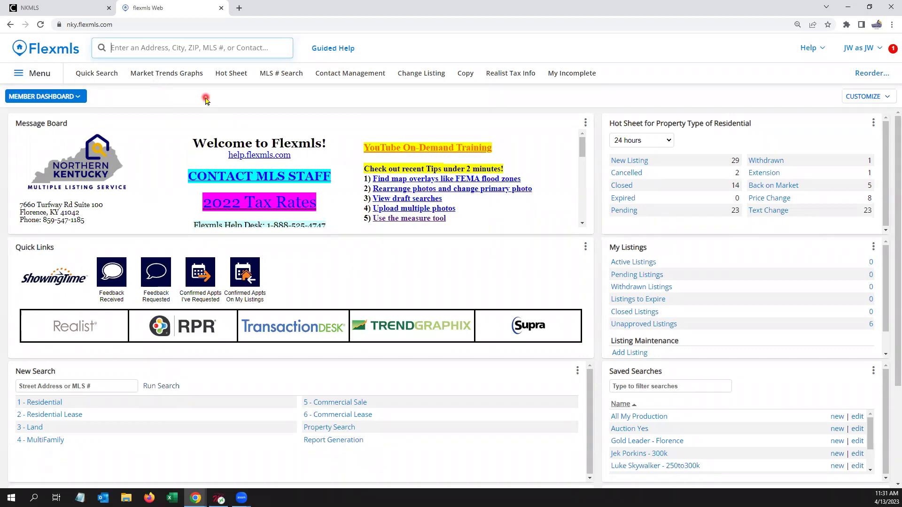
pyautogui.click(336, 73)
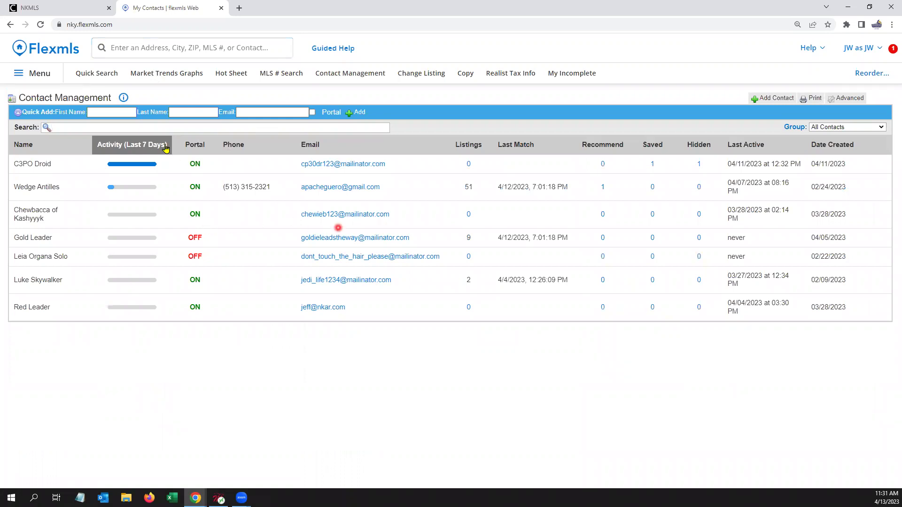
pyautogui.click(114, 111)
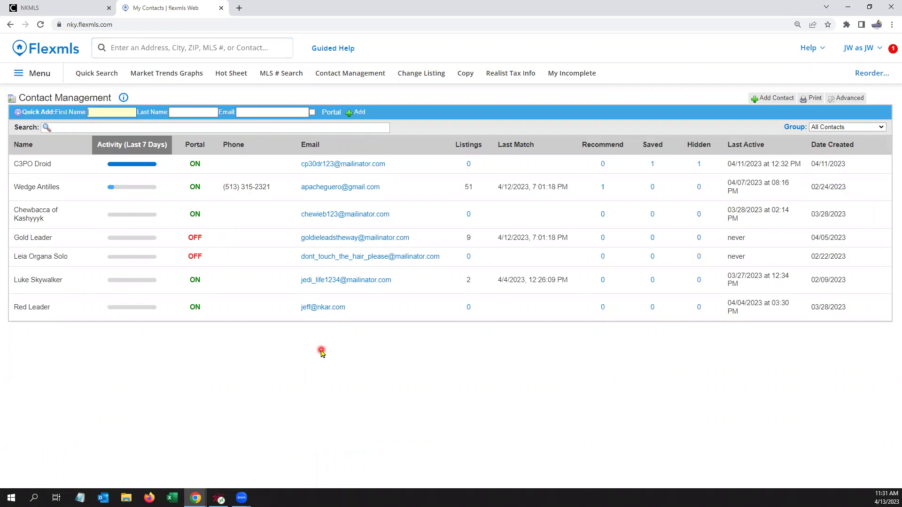
pyautogui.write('R2')
pyautogui.press('Tab')
pyautogui.write('D')
# Step: Fill in the contact's Mailinator e-mail address and tick Portal access
pyautogui.click(274, 109)
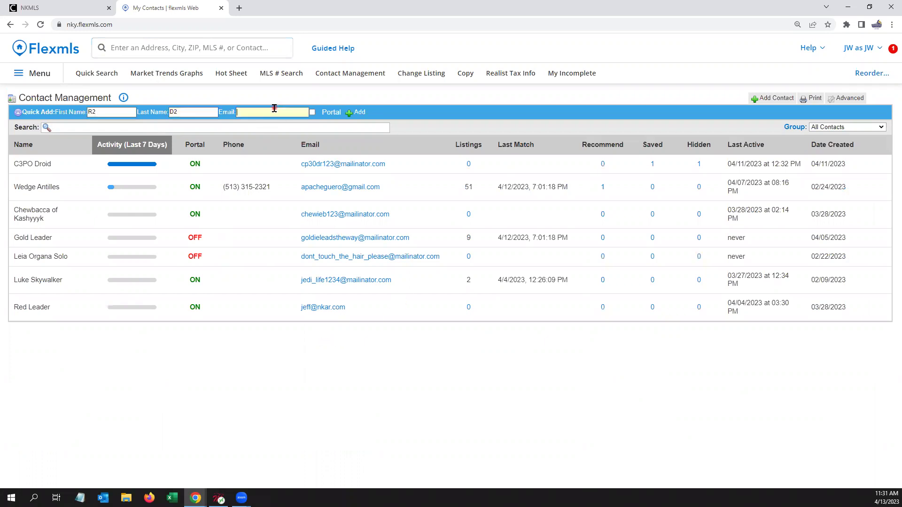
pyautogui.click(312, 112)
# Step: Add the contact, review its details window, then close it
pyautogui.click(357, 114)
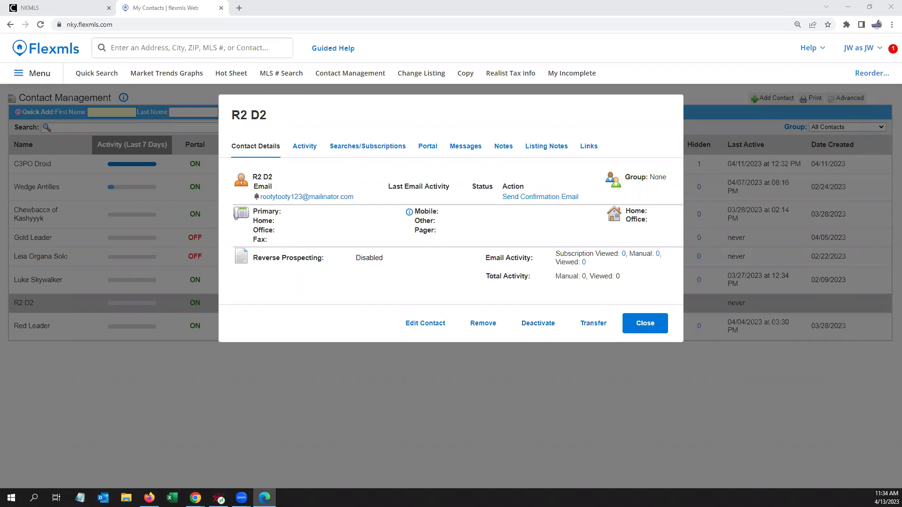
pyautogui.click(644, 323)
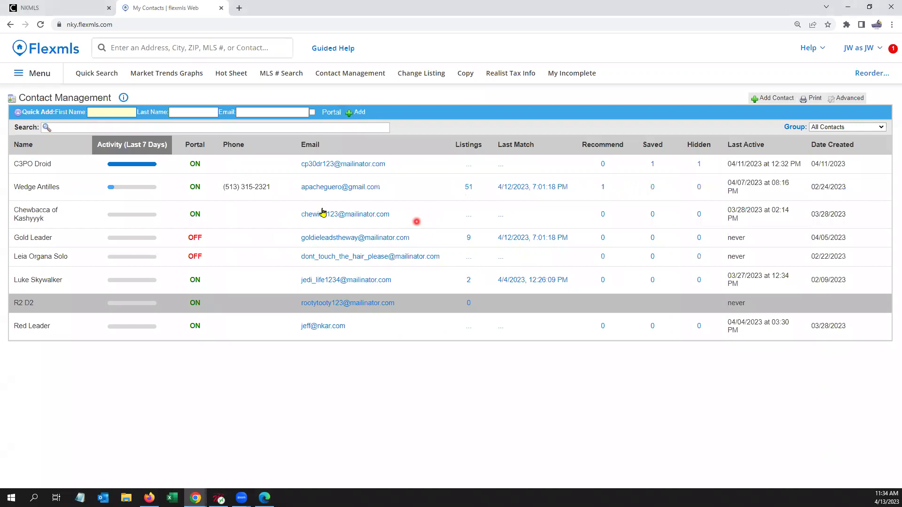
# Step: Enter the second contact's first name, last name and Mailinator e-mail in Quick Add
pyautogui.click(109, 111)
pyautogui.click(103, 114)
pyautogui.write('Jek')
pyautogui.press('Tab')
pyautogui.write('Porkins')
pyautogui.press('Tab')
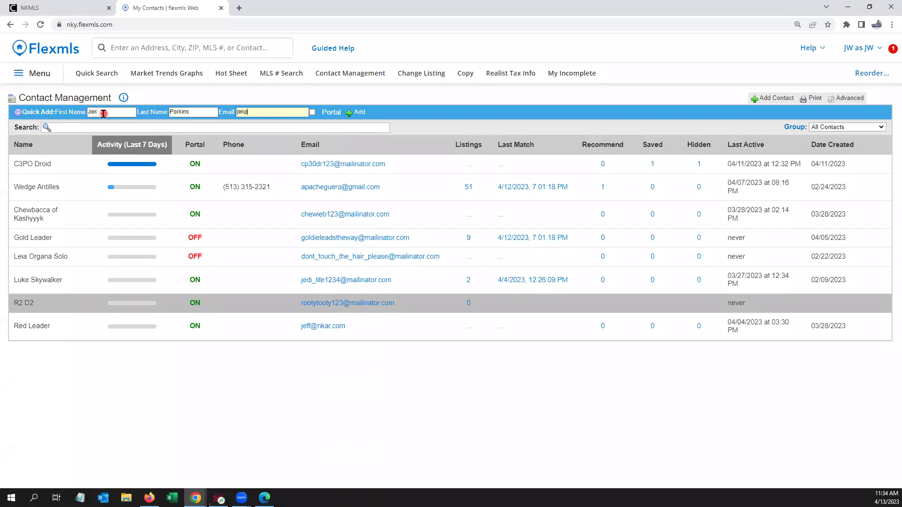
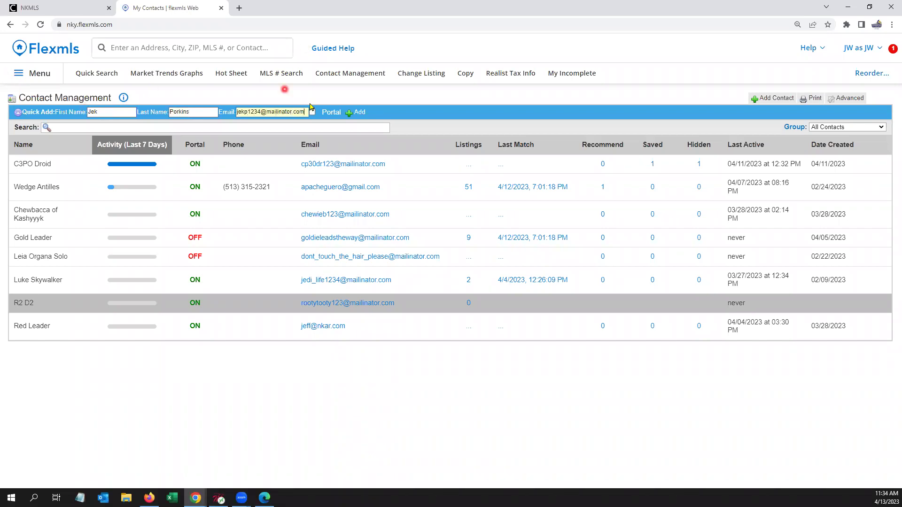
# Step: Enable portal access, add the contact, and bring the Mailinator inbox up full screen in Edge
pyautogui.click(311, 112)
pyautogui.click(358, 113)
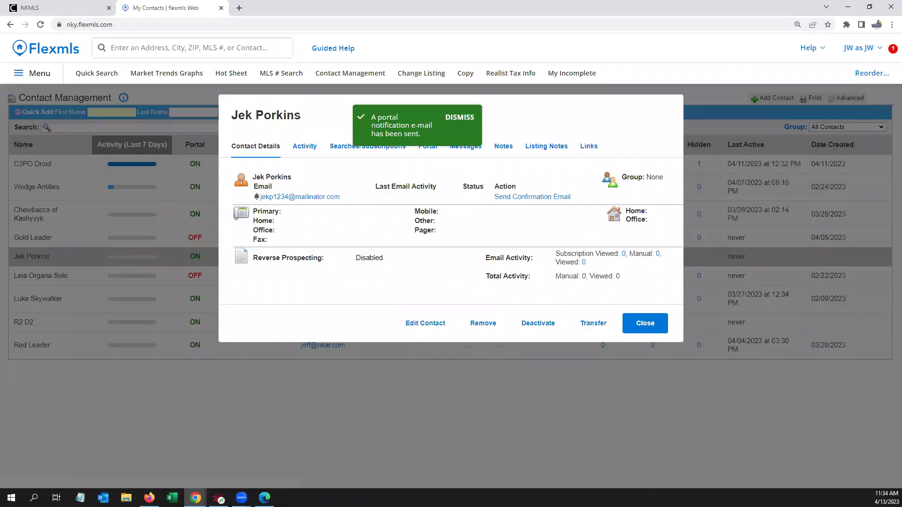
pyautogui.click(264, 498)
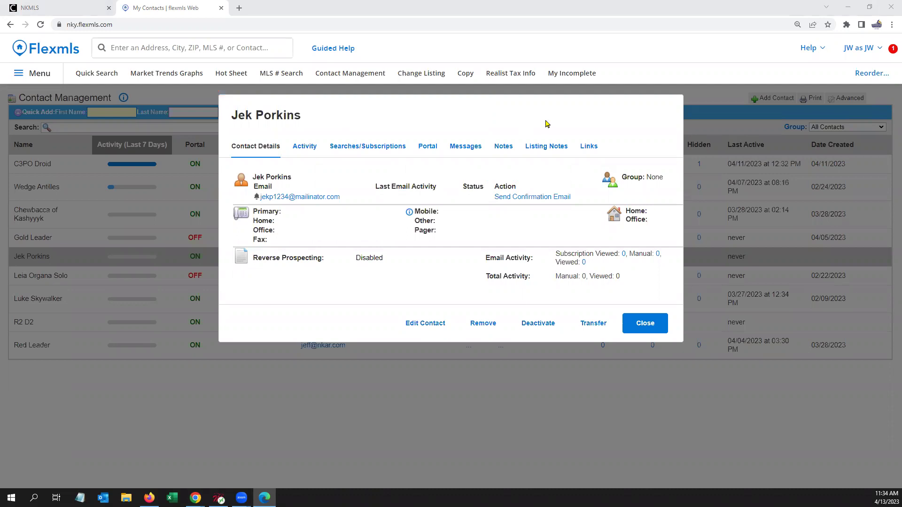
pyautogui.click(601, 121)
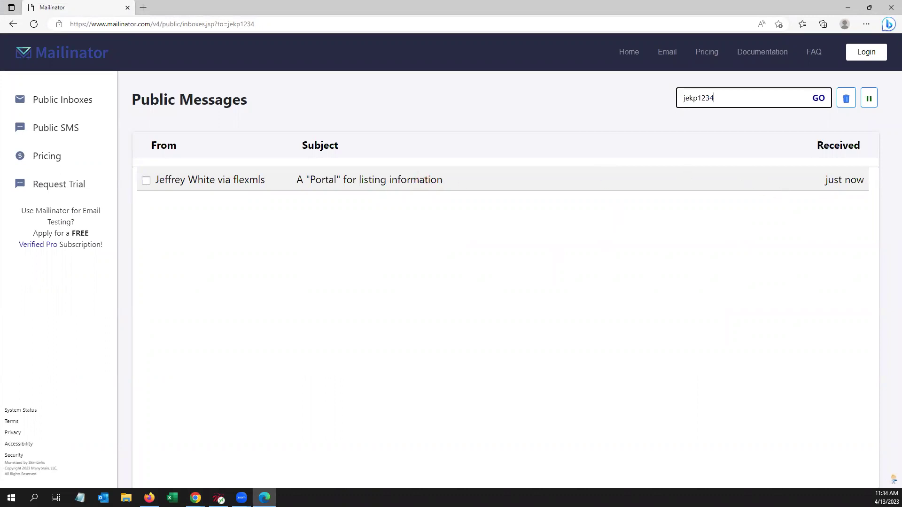
# Step: Open the 'A Portal for listing information' e-mail and follow its SIGN UP link
pyautogui.click(402, 182)
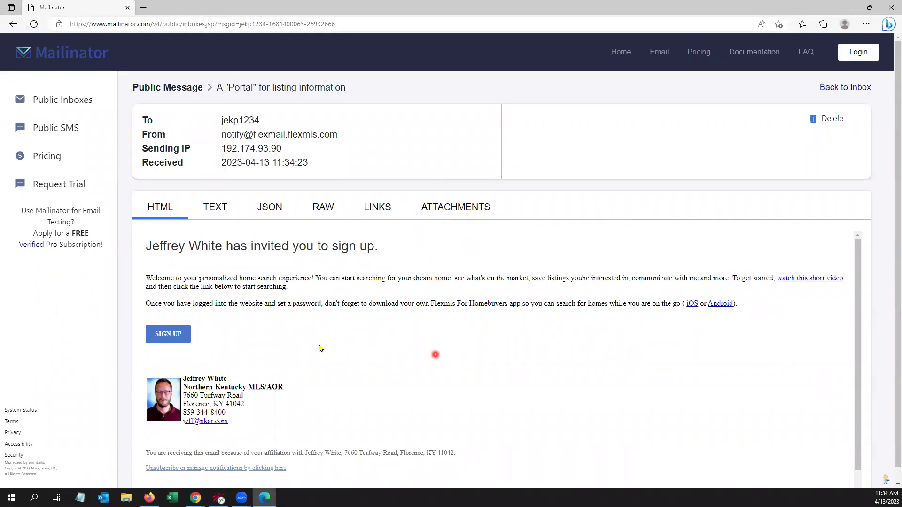
pyautogui.click(169, 334)
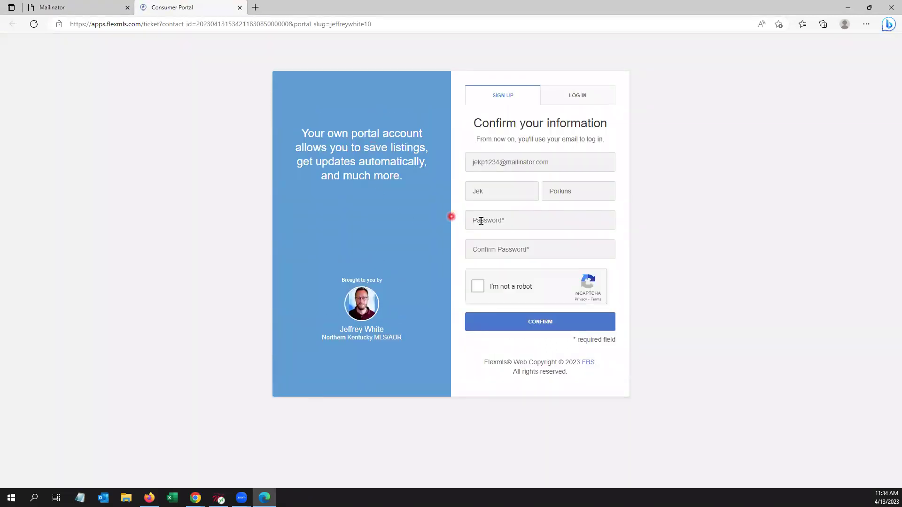
# Step: Enter the account password, tick I'm not a robot, and submit the sign-up form
pyautogui.click(490, 222)
pyautogui.click(502, 249)
pyautogui.click(478, 286)
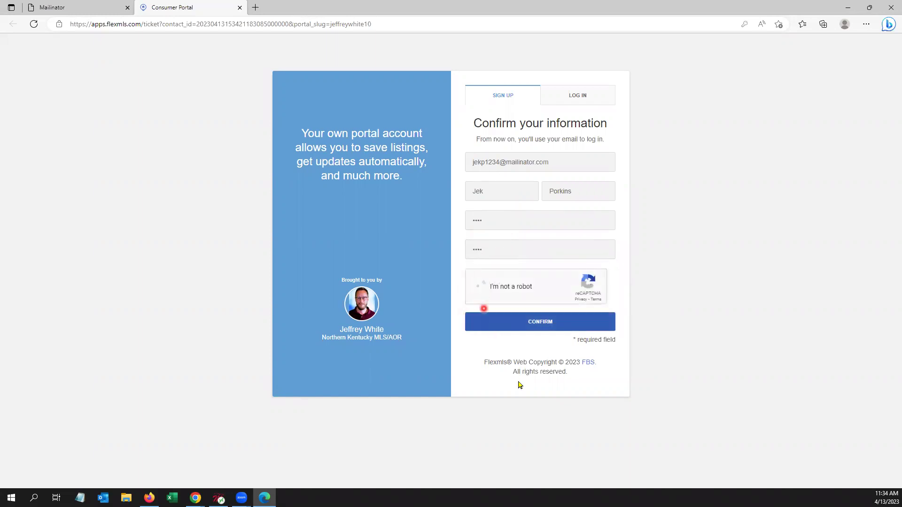
pyautogui.click(542, 323)
# Step: After the error, re-enter and confirm the password, redo the robot check, and resubmit
pyautogui.click(536, 225)
pyautogui.click(542, 249)
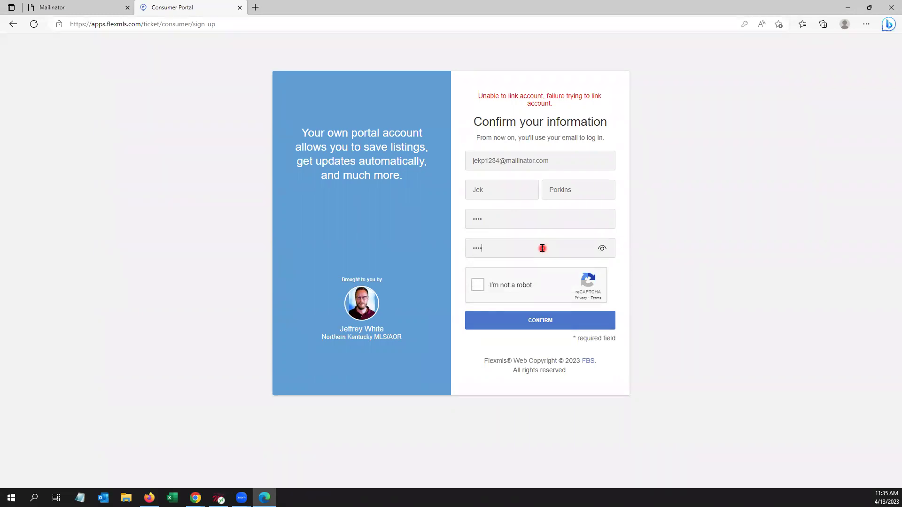
pyautogui.click(479, 288)
pyautogui.click(541, 322)
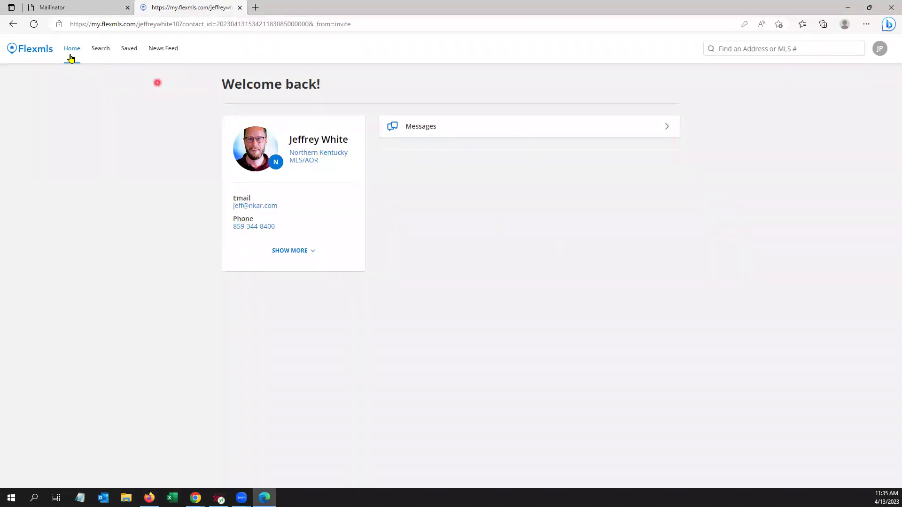
# Step: Open the portal's Search page with its filters and map of 1,142 results
pyautogui.click(95, 50)
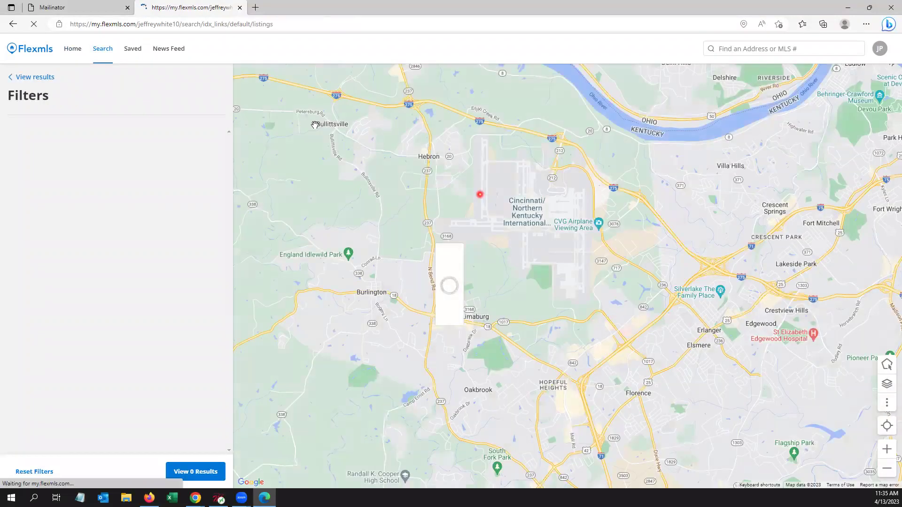
# Step: Restore down the portal window, move it over the contact's record, and go back to portal Home
pyautogui.click(869, 8)
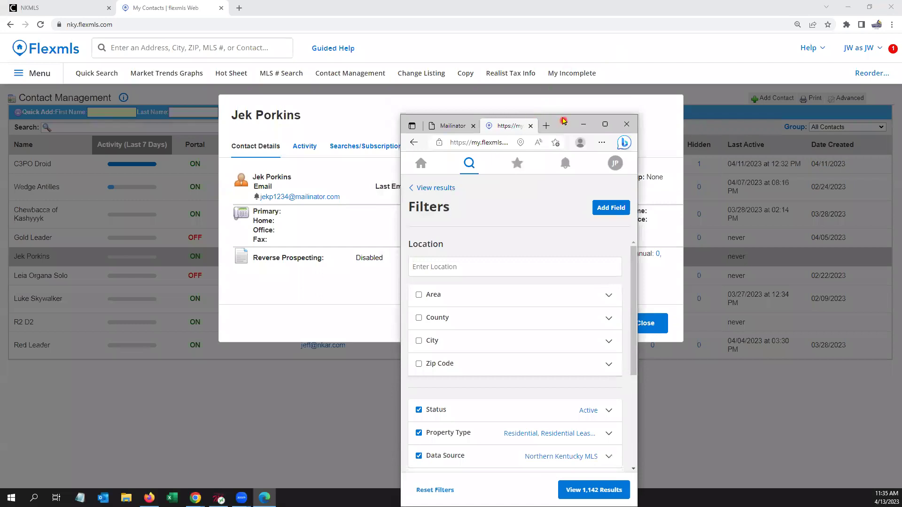
pyautogui.moveTo(563, 121); pyautogui.dragTo(546, 47)
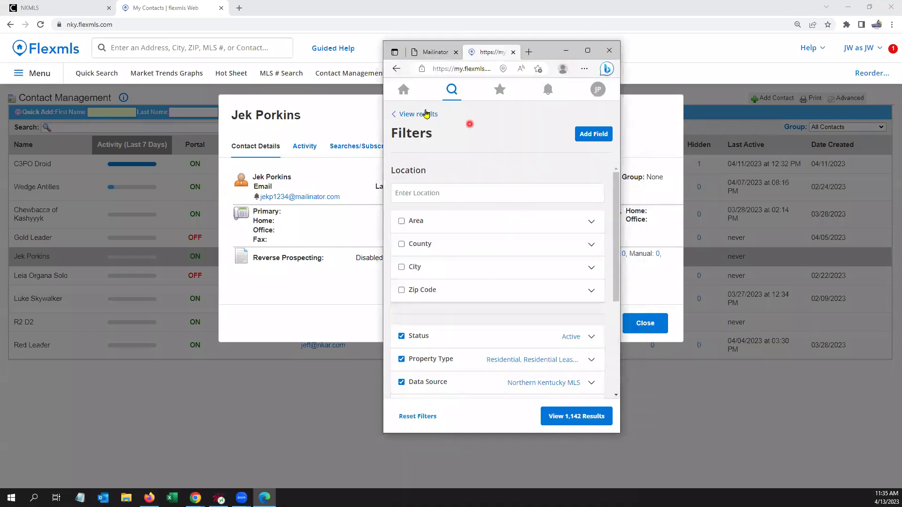
pyautogui.click(401, 92)
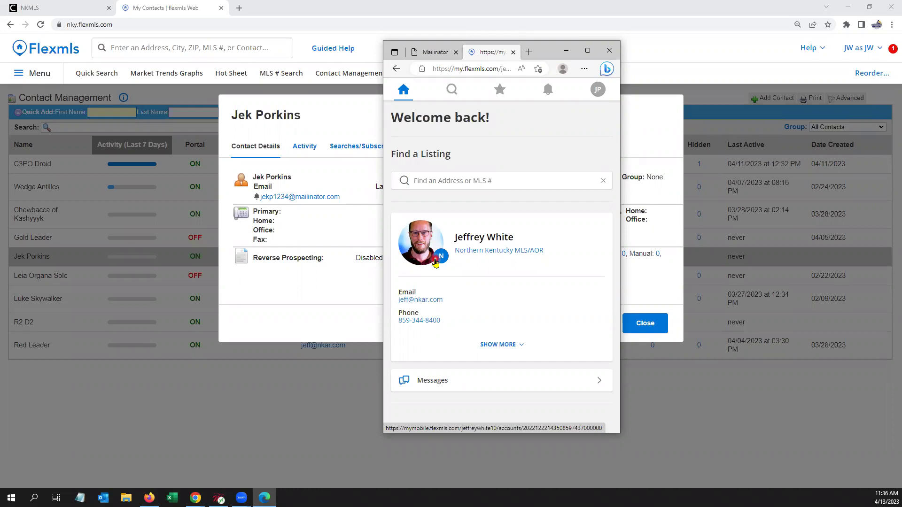
# Step: Open the property search with the map closed and bring up the search filters
pyautogui.click(452, 97)
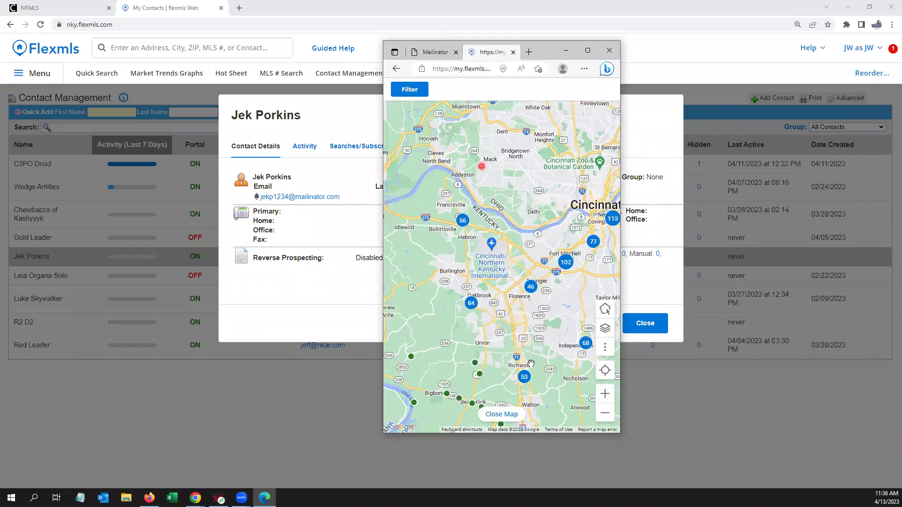
pyautogui.click(510, 415)
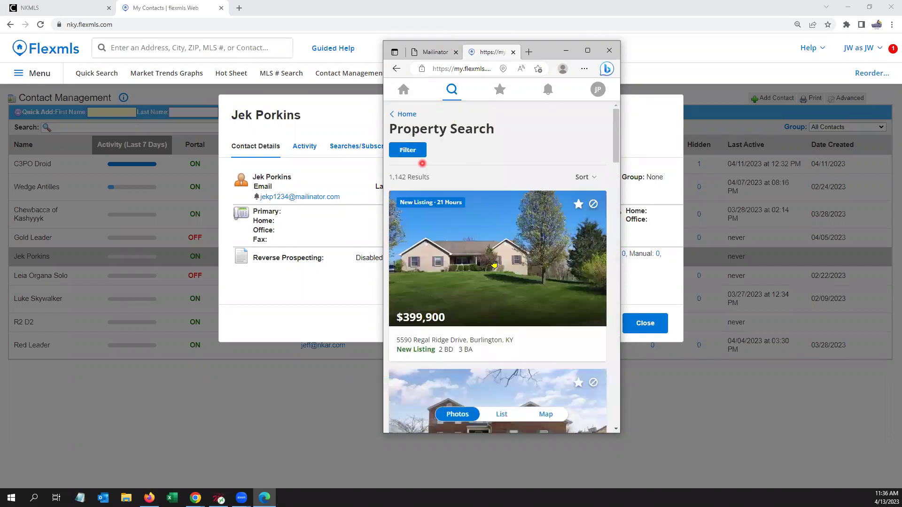
pyautogui.click(418, 156)
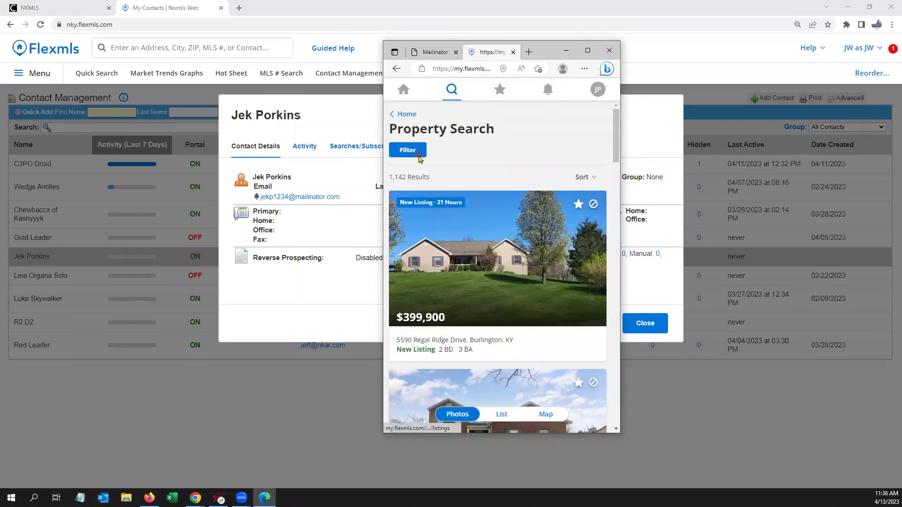
pyautogui.scroll(-3, 479, 295)
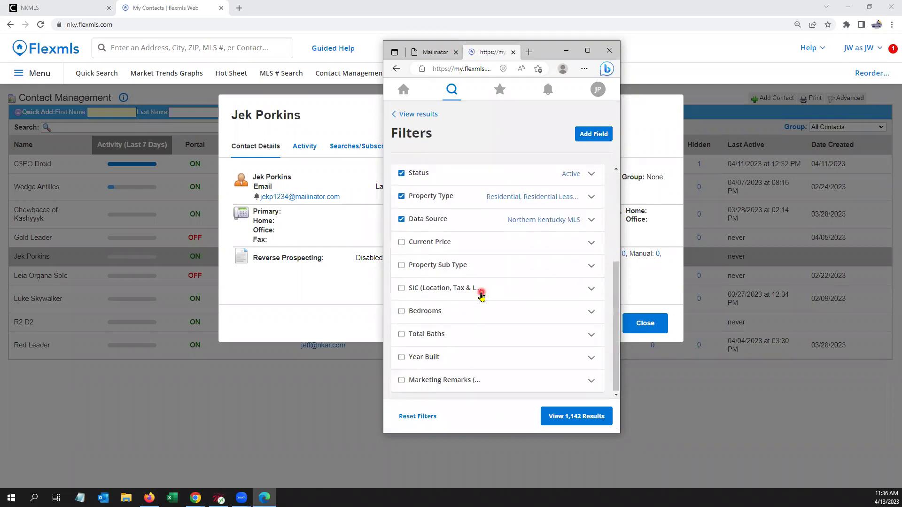
# Step: Set the Bedrooms filter to minimum 3, maximum 4 and show the 394 results
pyautogui.click(465, 309)
pyautogui.click(478, 347)
pyautogui.write('3')
pyautogui.click(538, 343)
pyautogui.write('43')
pyautogui.press('BackSpace')
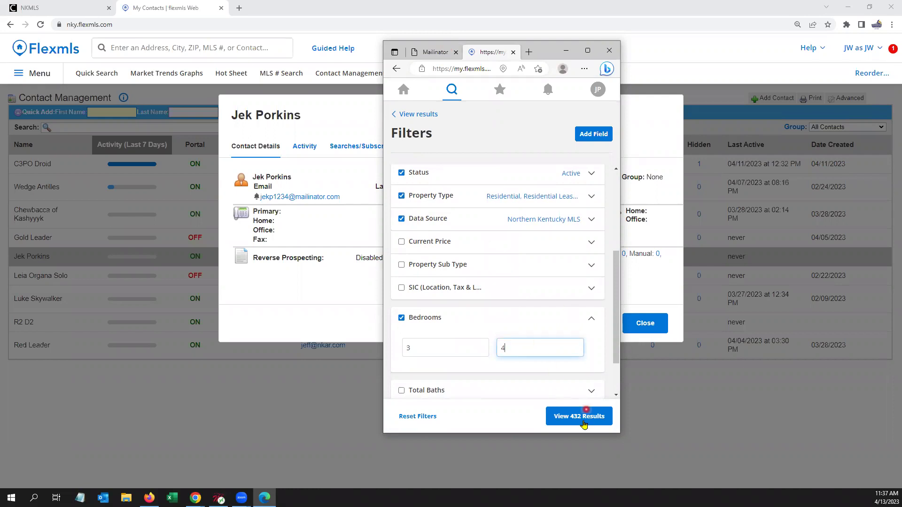
pyautogui.click(608, 368)
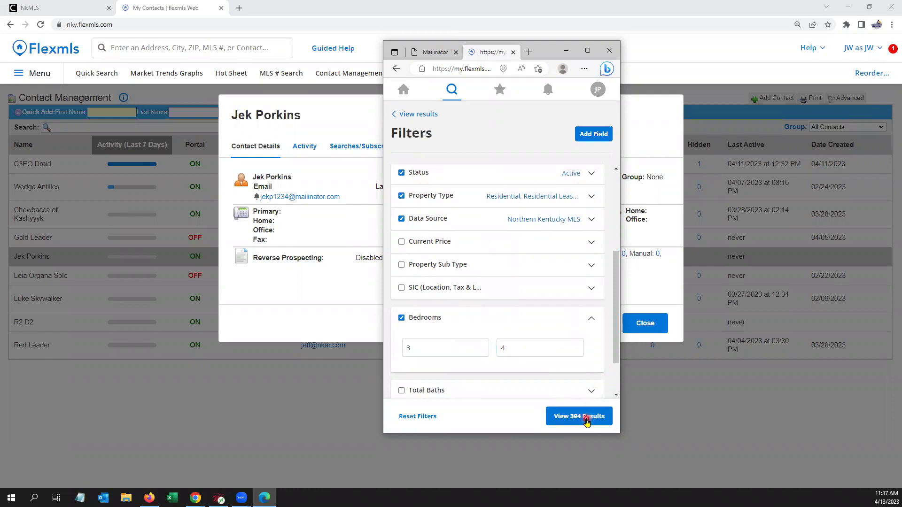
pyautogui.click(586, 421)
# Step: Save the second listing as a favourite and hide the third listing from the results
pyautogui.scroll(-2, 516, 320)
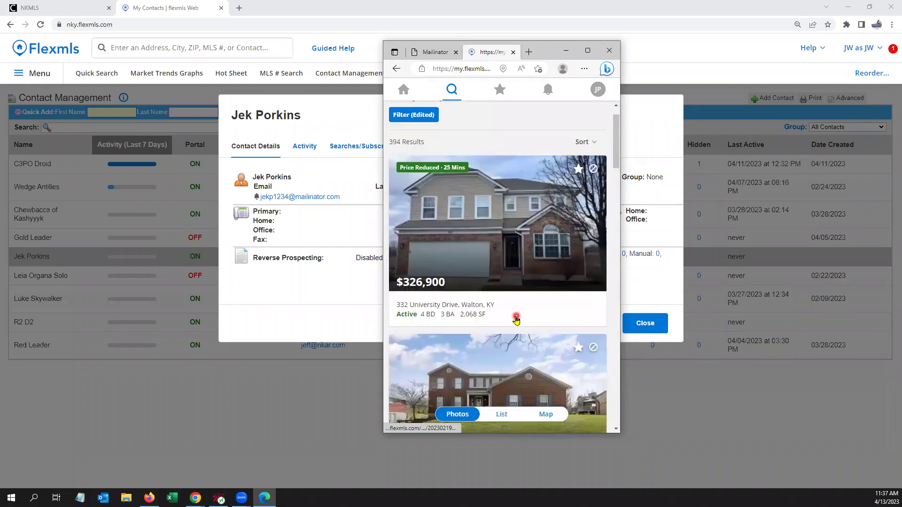
pyautogui.scroll(-2, 515, 320)
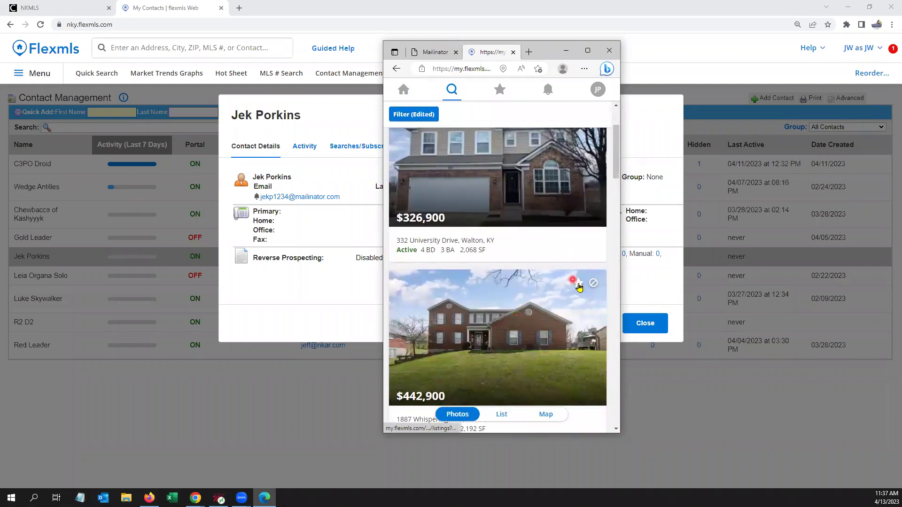
pyautogui.click(578, 283)
pyautogui.scroll(-3, 574, 319)
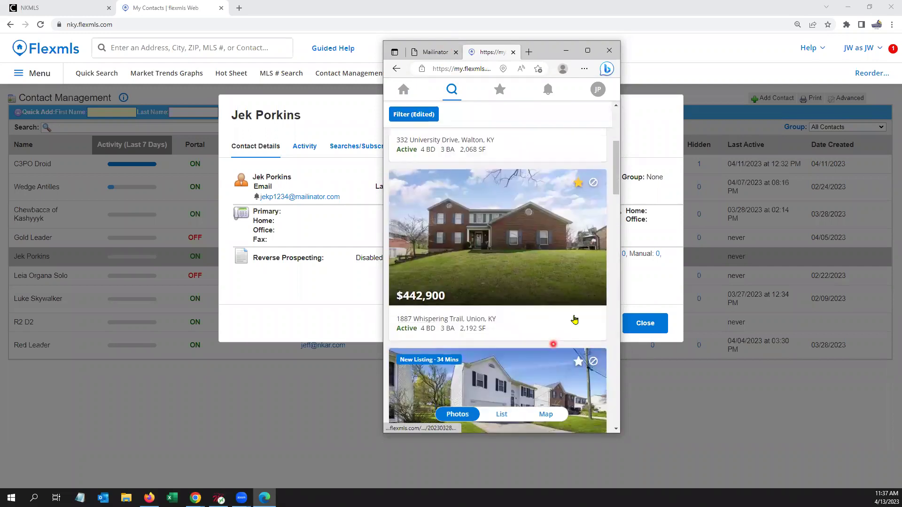
pyautogui.scroll(-3, 575, 319)
pyautogui.click(593, 262)
pyautogui.scroll(-2, 529, 343)
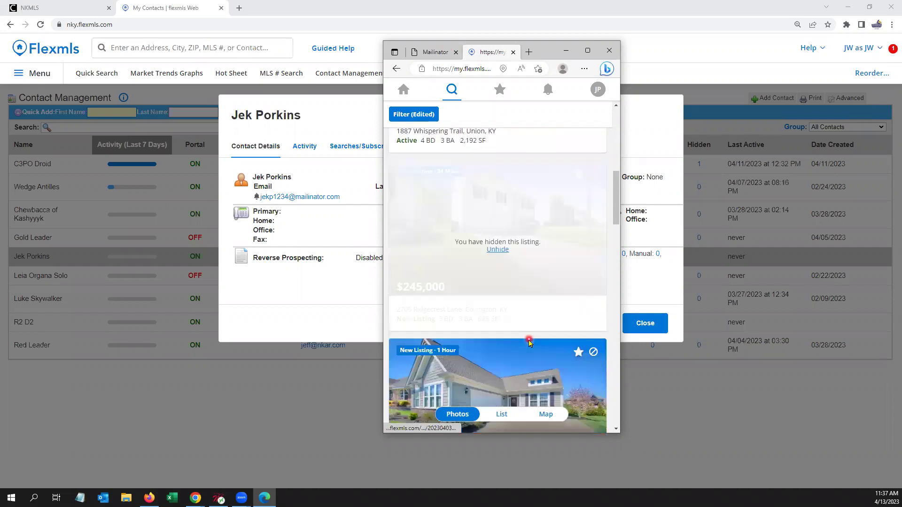
pyautogui.scroll(-3, 529, 343)
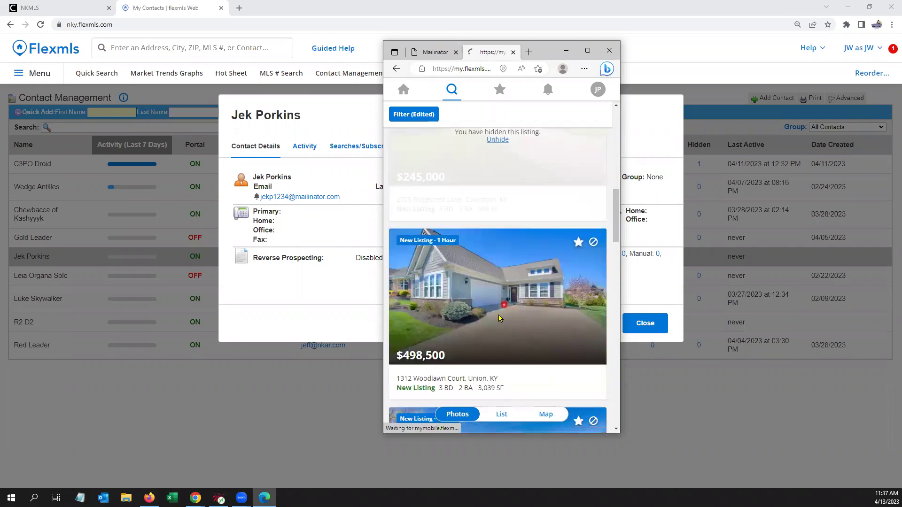
pyautogui.click(406, 95)
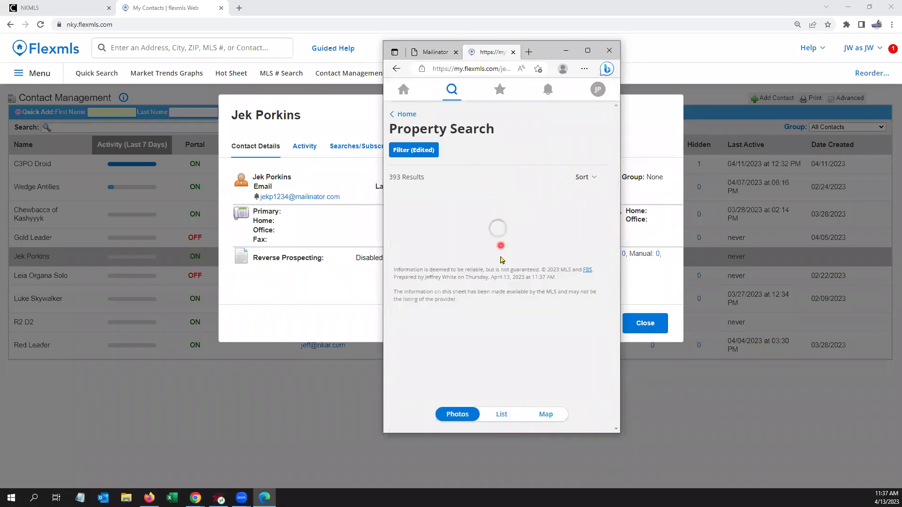
pyautogui.click(500, 246)
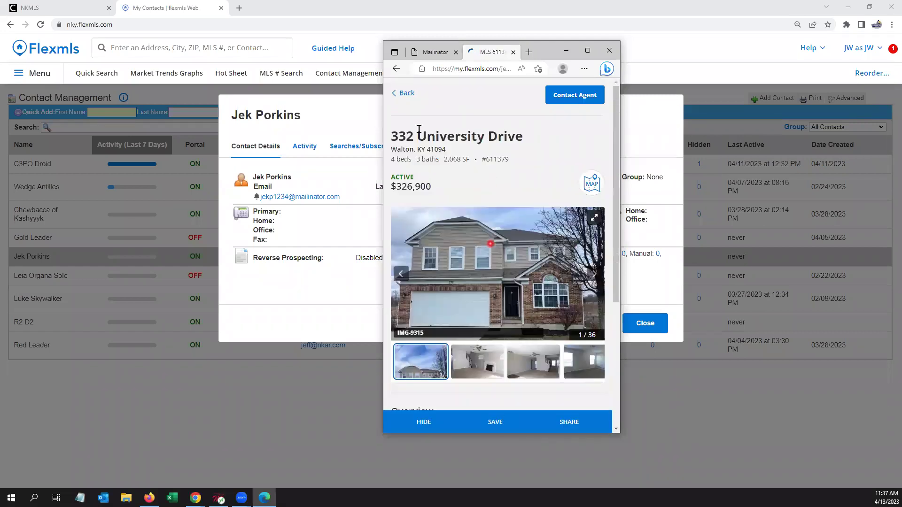
pyautogui.click(406, 95)
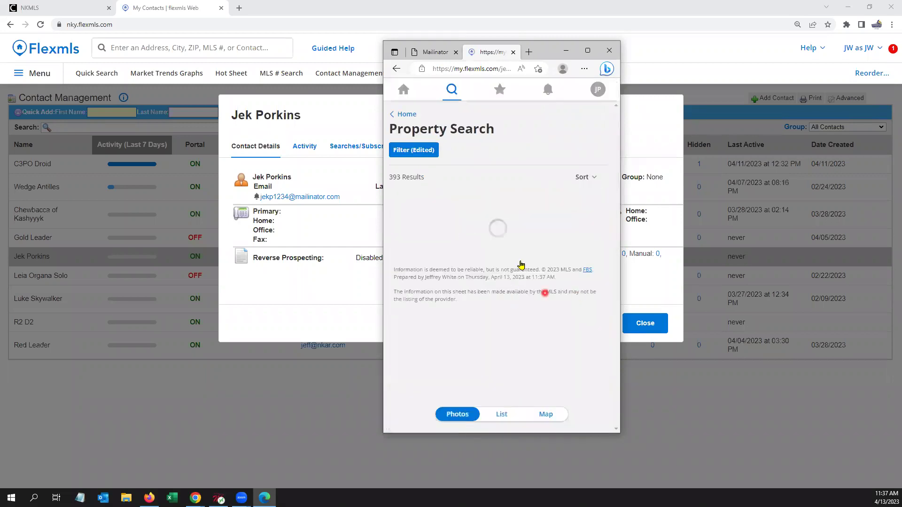
pyautogui.click(520, 235)
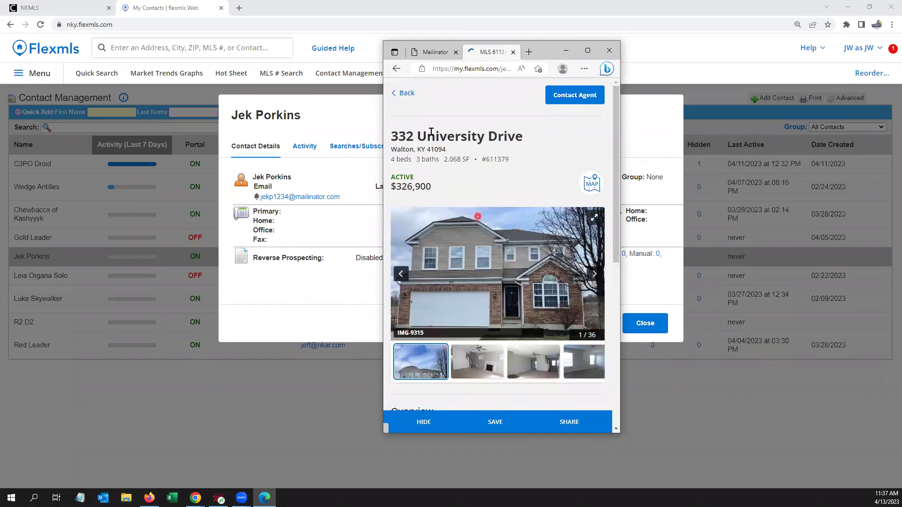
pyautogui.click(407, 95)
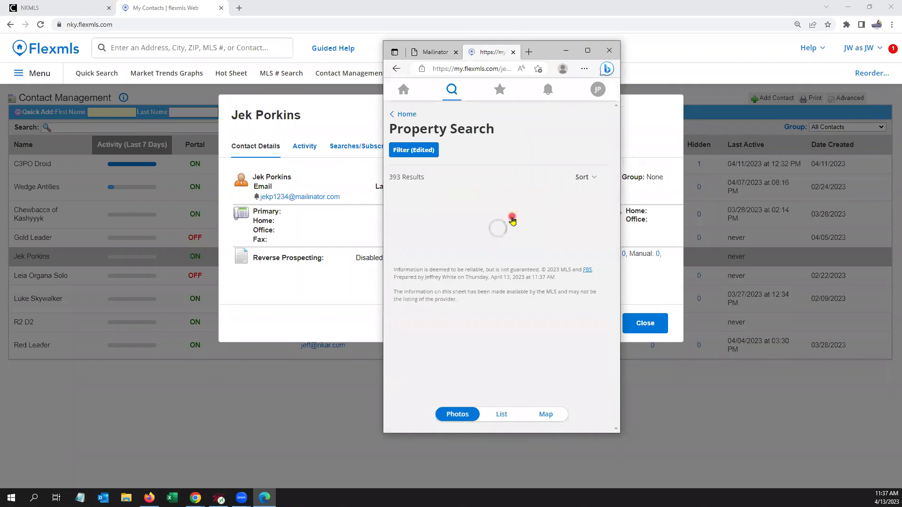
pyautogui.click(517, 221)
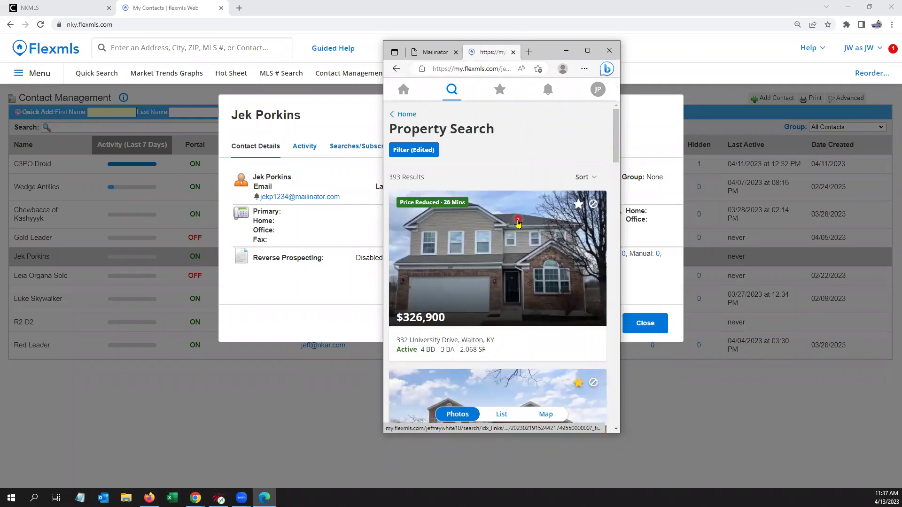
pyautogui.scroll(-5, 517, 281)
pyautogui.click(525, 335)
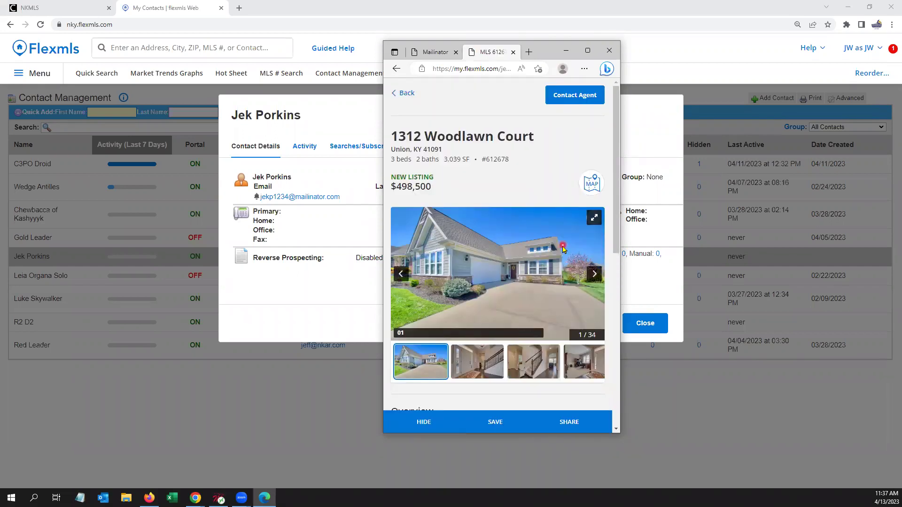
pyautogui.scroll(-2, 528, 233)
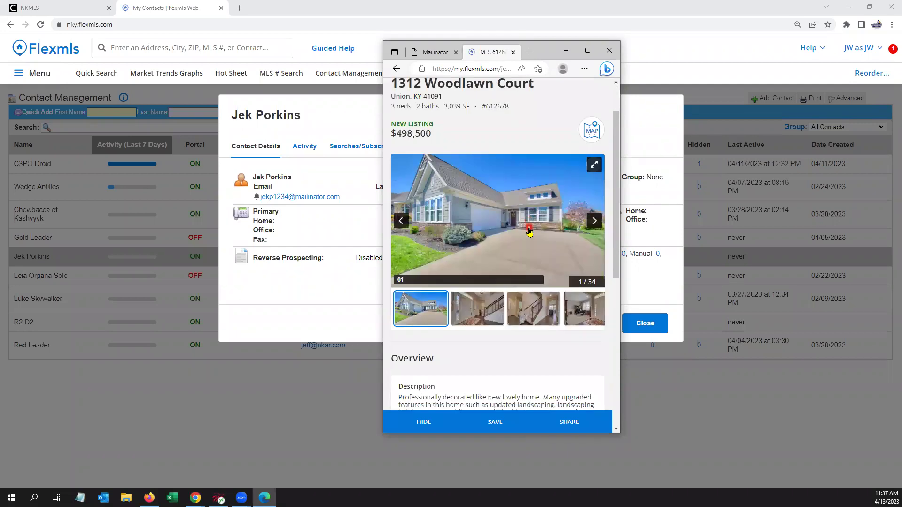
pyautogui.scroll(2, 440, 157)
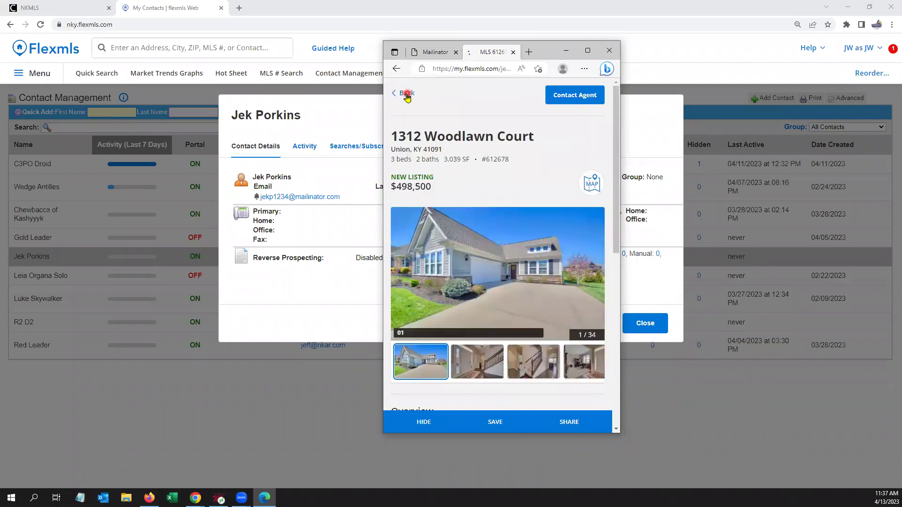
pyautogui.click(407, 96)
pyautogui.scroll(3, 406, 96)
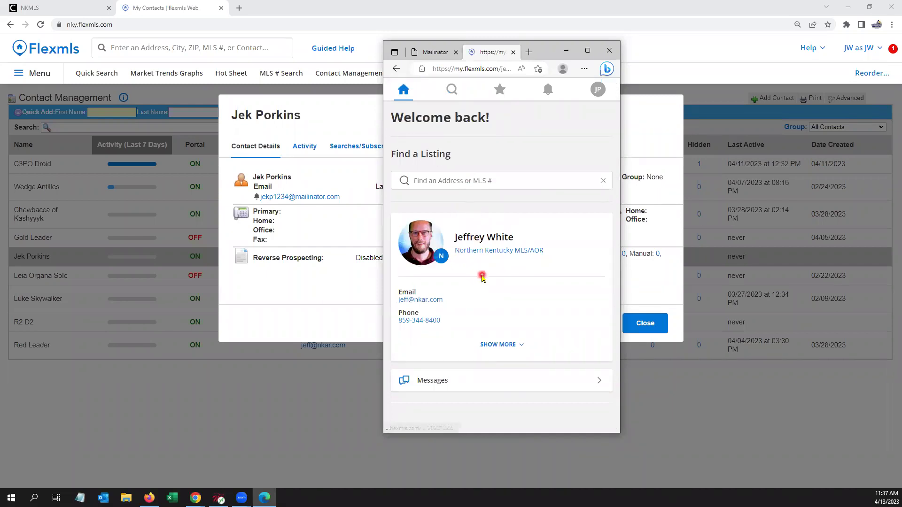
pyautogui.click(451, 90)
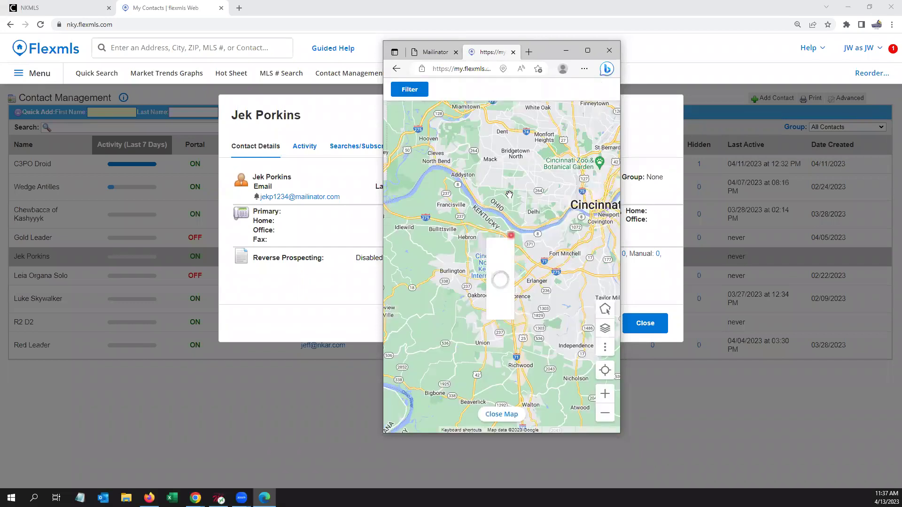
pyautogui.click(501, 415)
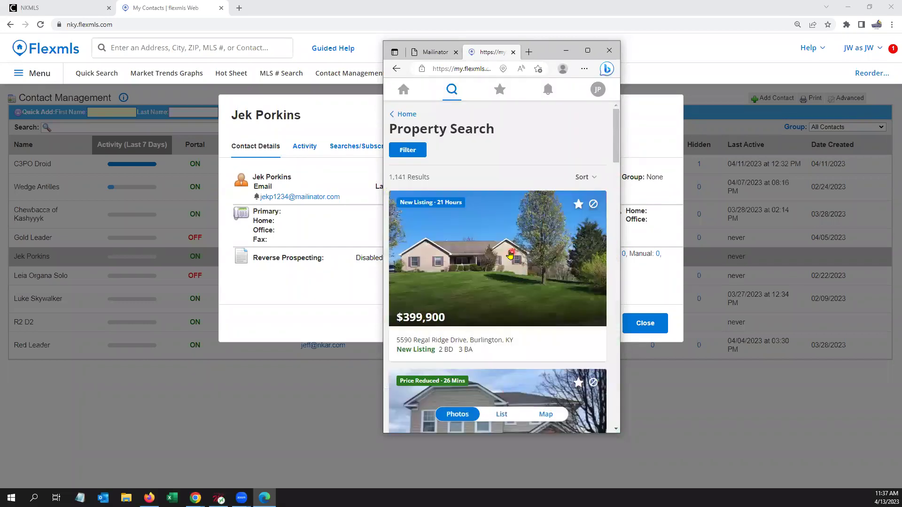
pyautogui.click(509, 254)
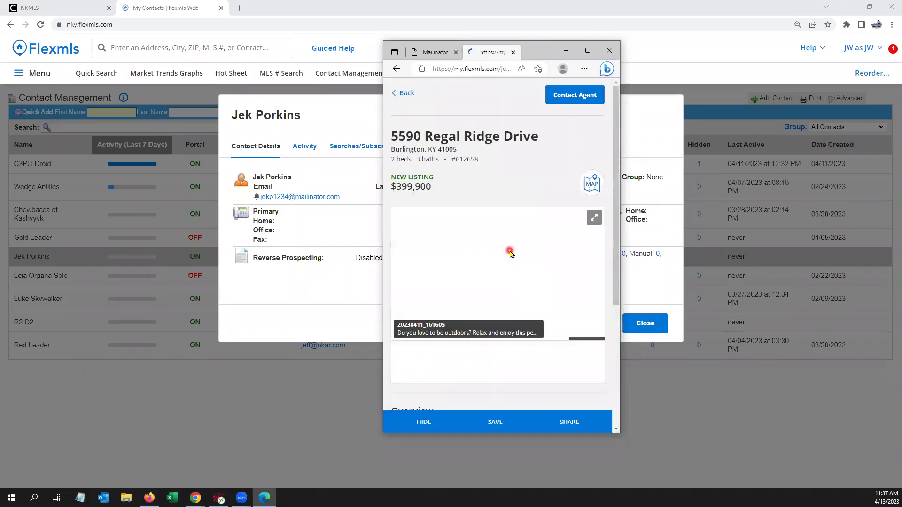
pyautogui.click(567, 53)
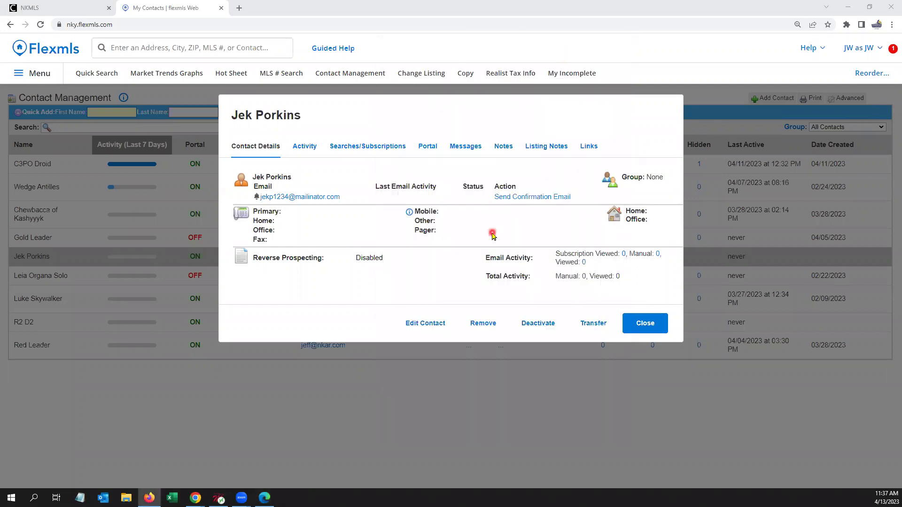
# Step: Close the contact dialog, reload the Contact Management list, and reopen the test contact's details
pyautogui.click(644, 323)
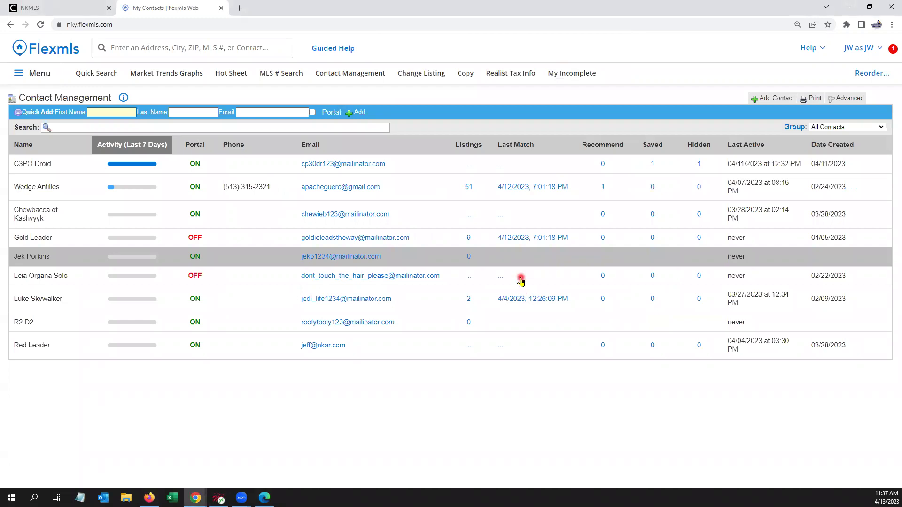
pyautogui.click(366, 74)
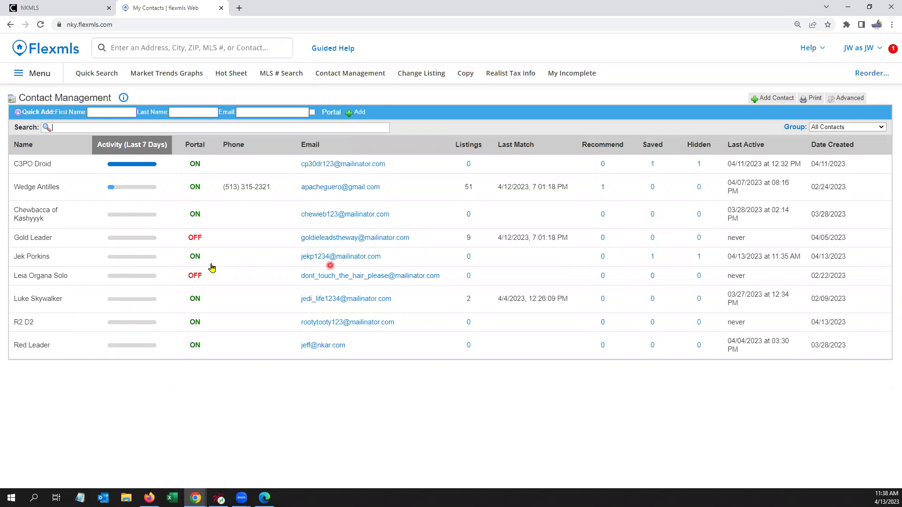
pyautogui.click(67, 257)
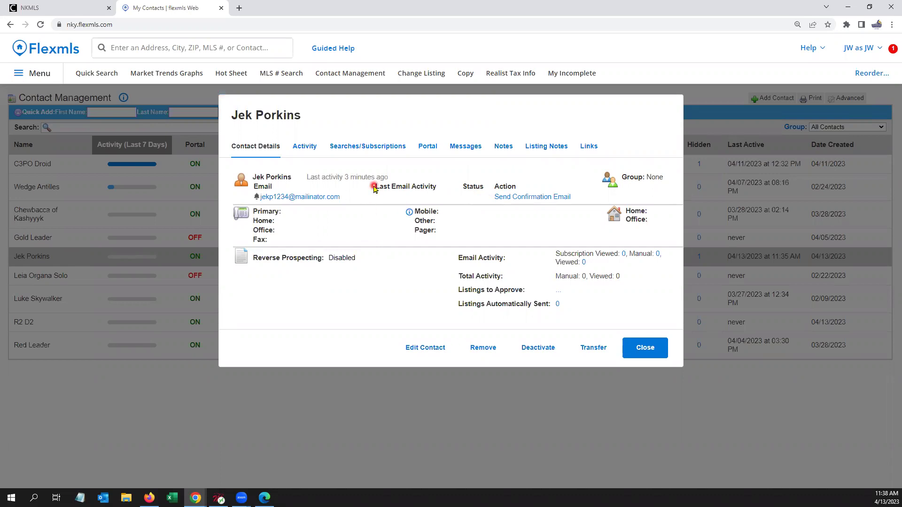
# Step: Expand the 5 viewed listings under Activity, then check the Portal tab's saved and hidden counts
pyautogui.click(301, 151)
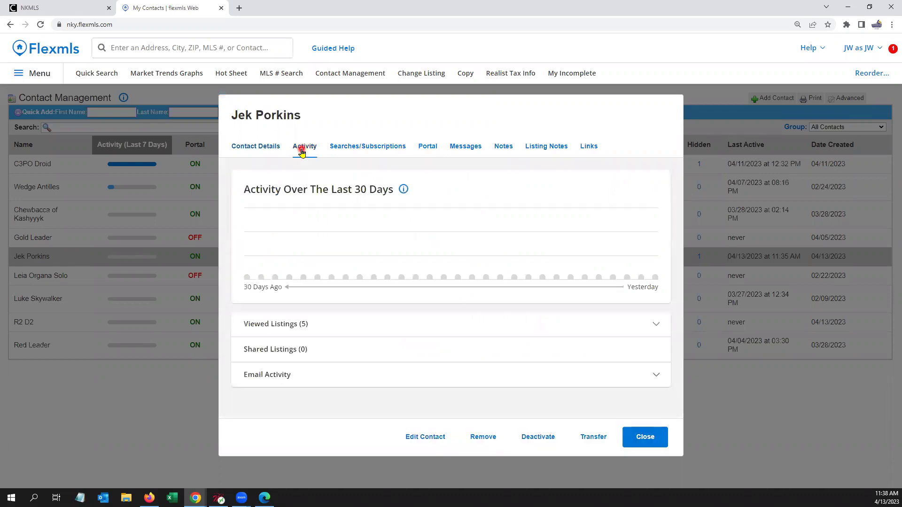
pyautogui.click(322, 326)
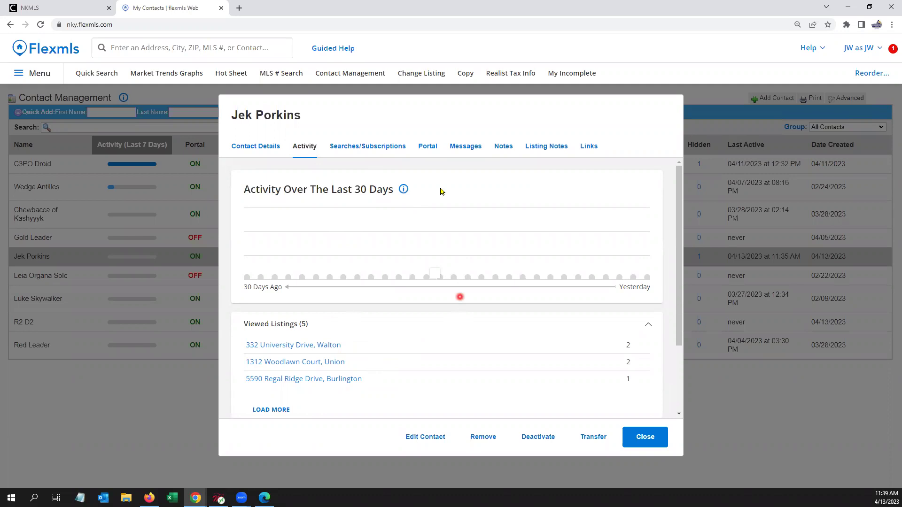
pyautogui.click(432, 148)
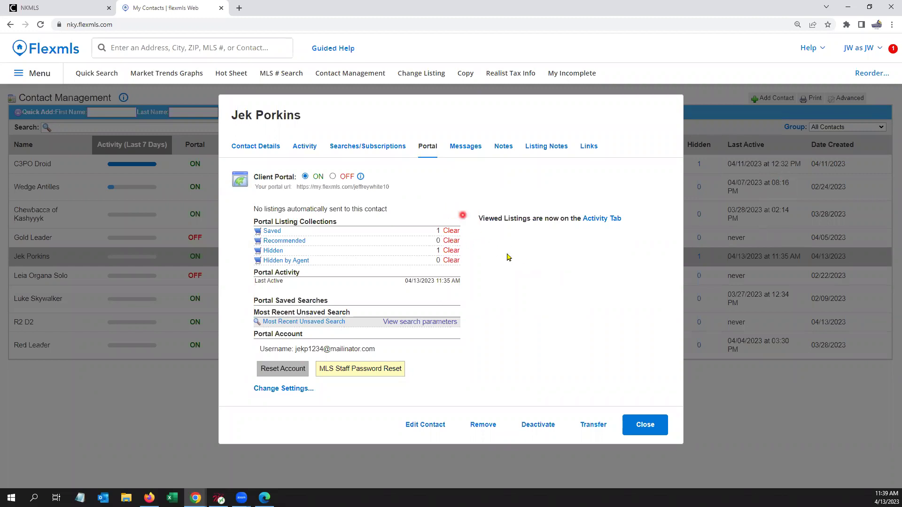
# Step: Check the contact's empty Searches/Subscriptions tab, then return to the Member Dashboard via the Flexmls logo
pyautogui.click(383, 149)
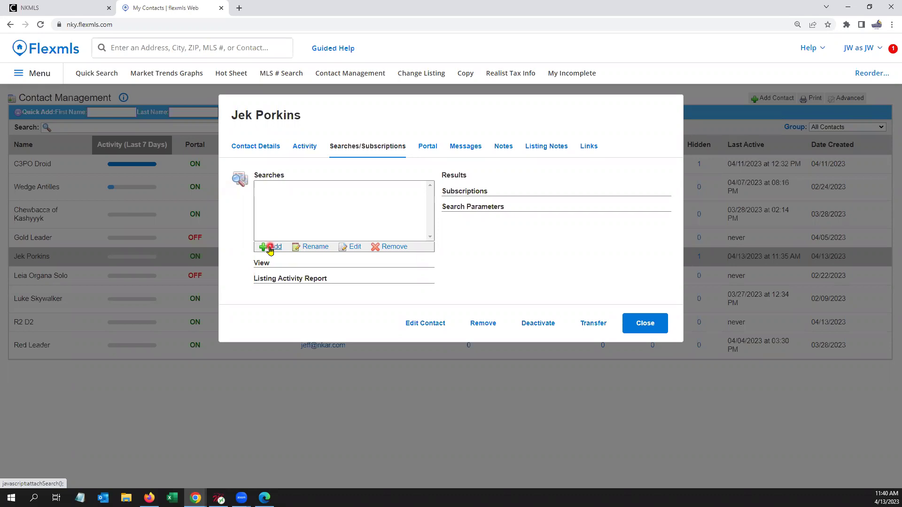
pyautogui.click(63, 59)
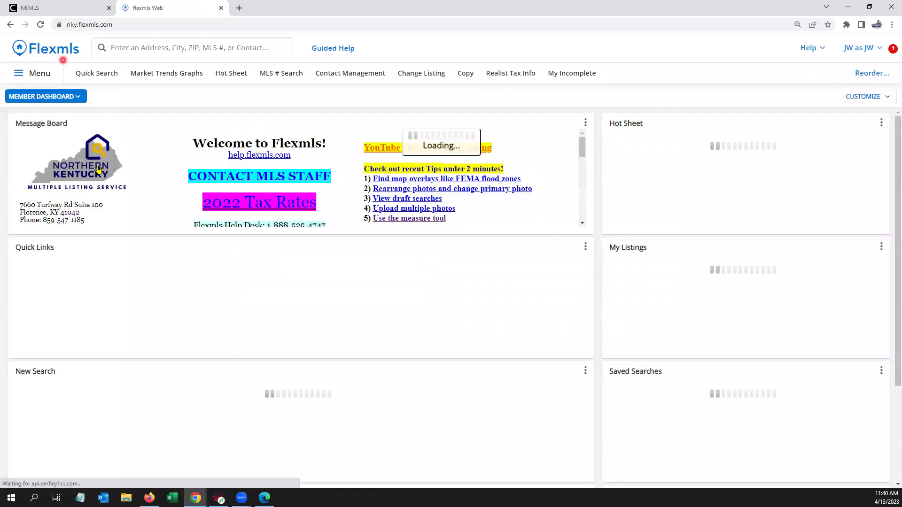
# Step: Open the Northern Kentucky MLS On-Demand Training YouTube channel, then switch back to the flexmls tab
pyautogui.click(438, 149)
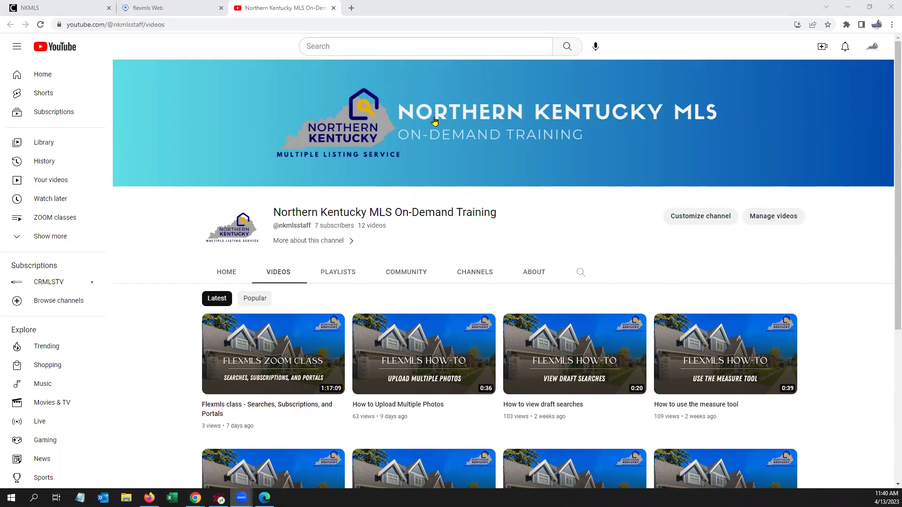
pyautogui.click(185, 8)
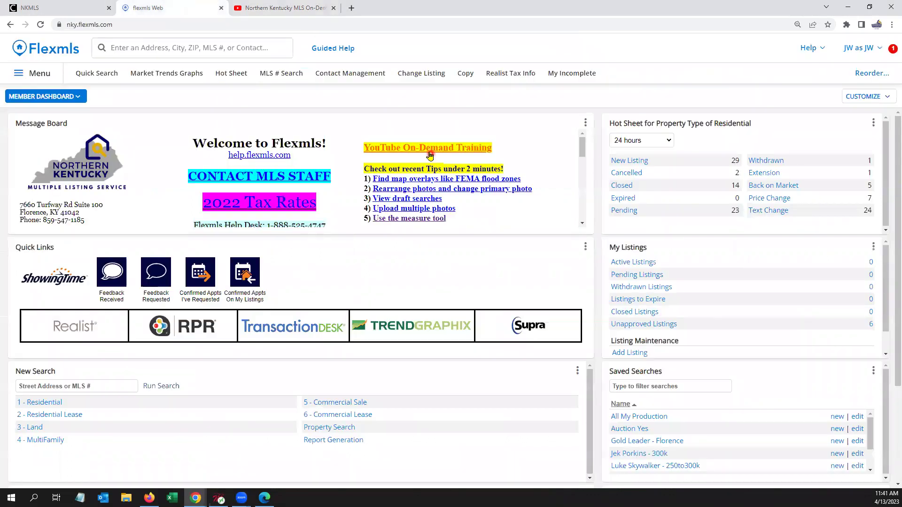